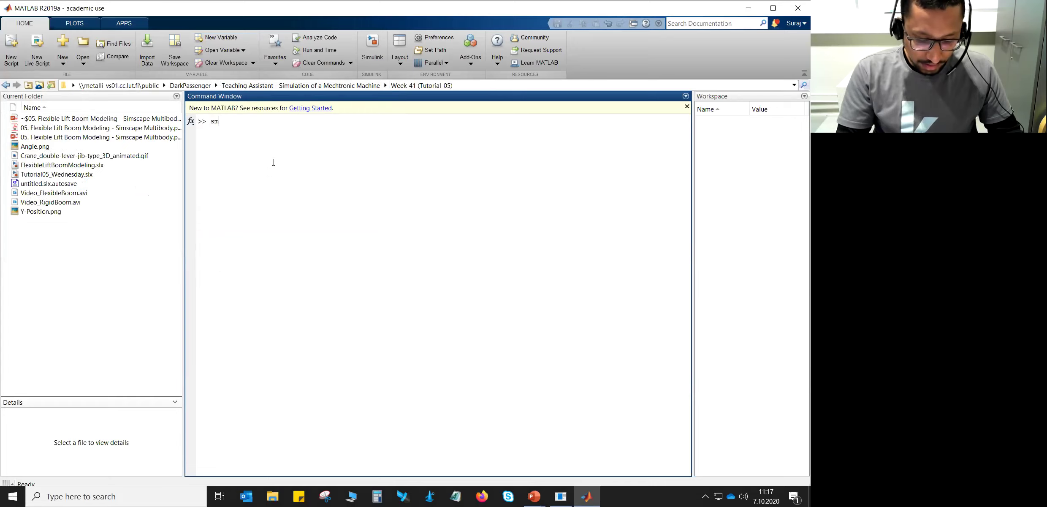
Create a new Simscape Multibody model from the command line and maximize its window
key("Return")
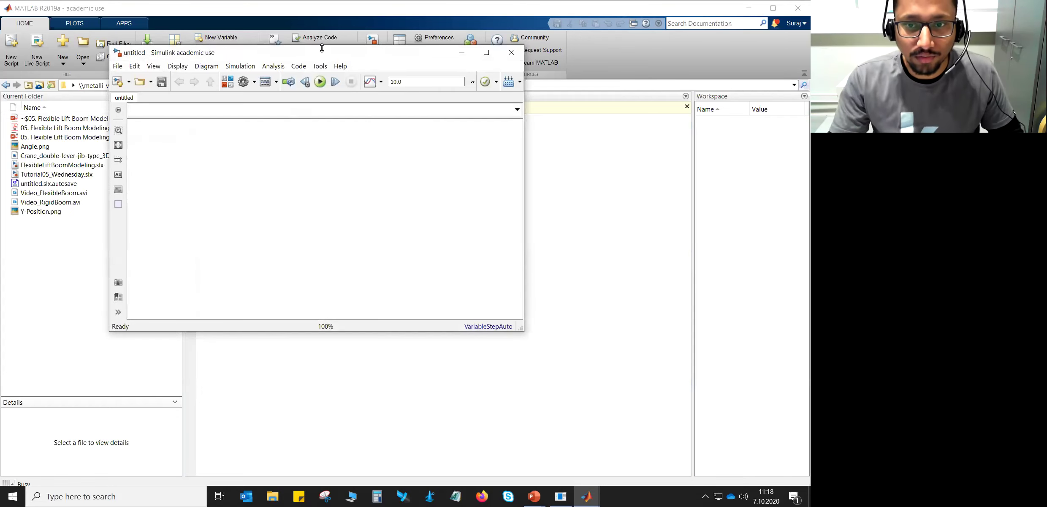
double_click(478, 53)
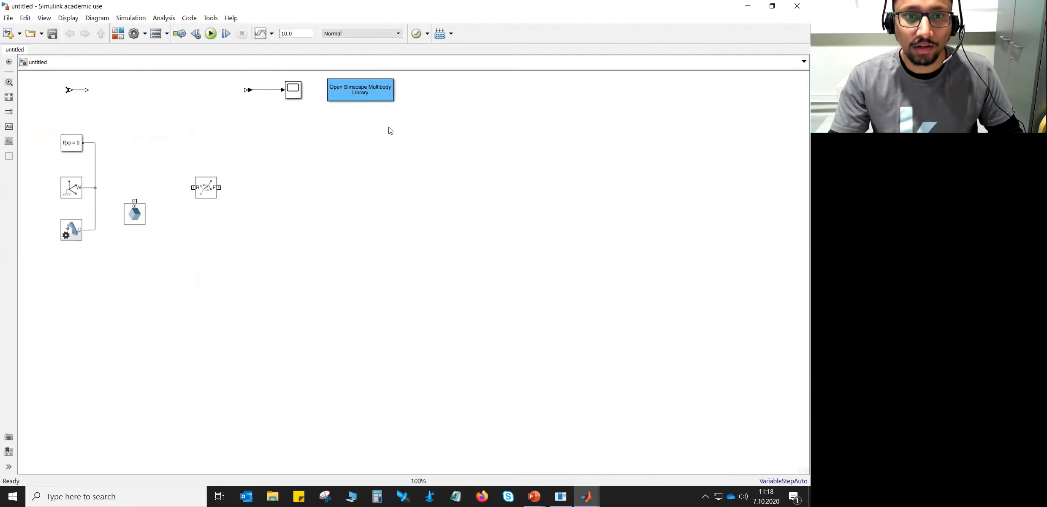
scroll(302, 193, "up", 5)
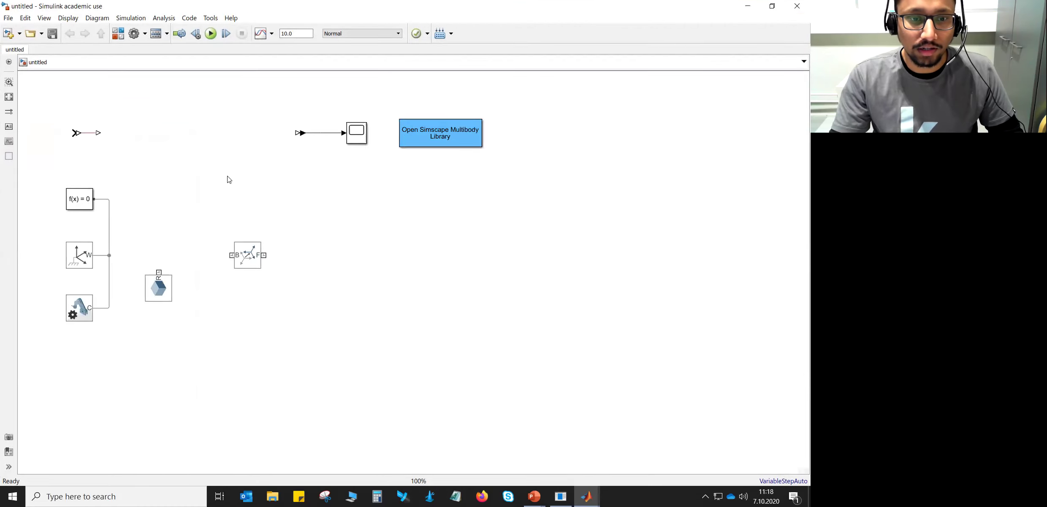
scroll(321, 212, "down", 1)
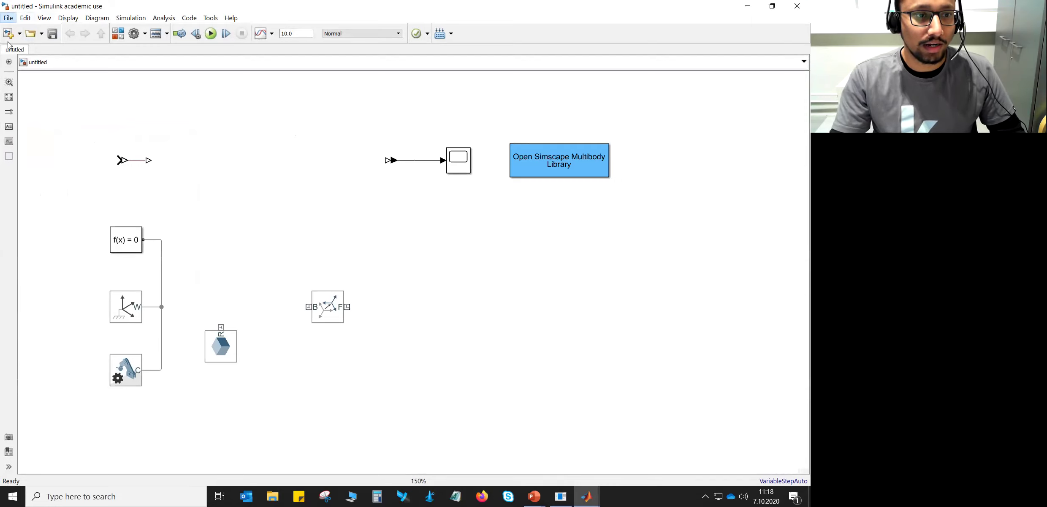
left_click(8, 18)
left_click(15, 87)
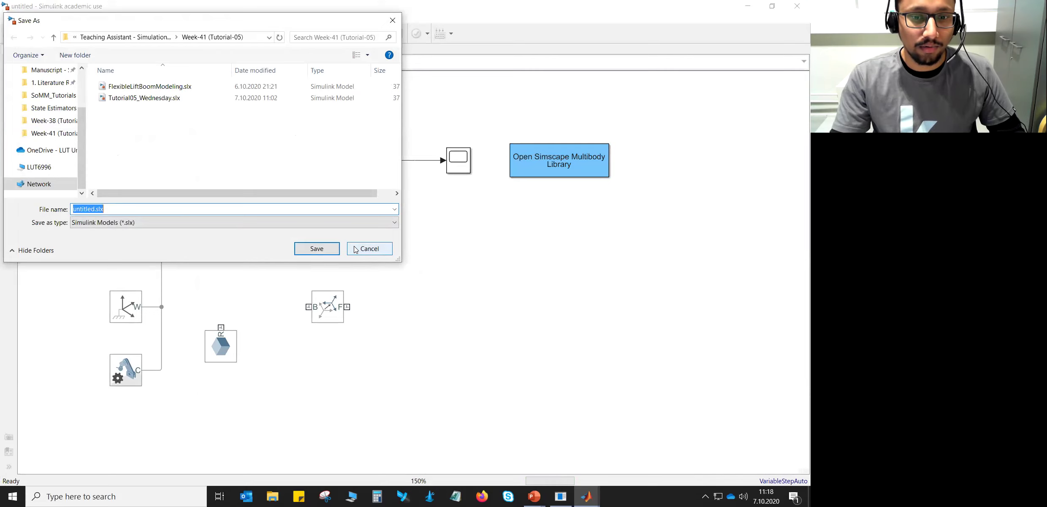
left_click(368, 249)
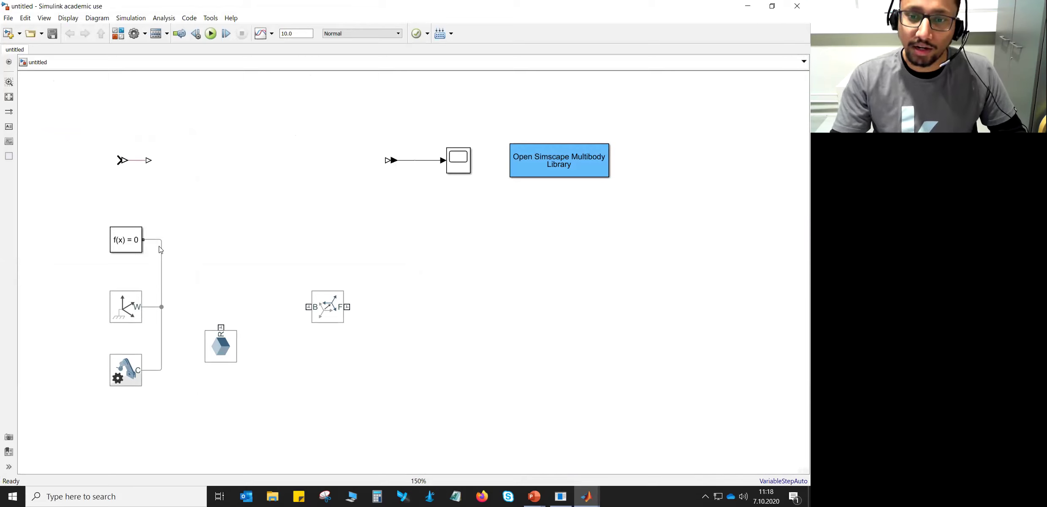
Show the block names of the Solver Configuration, World Frame and Mechanism Configuration blocks
left_click(128, 245)
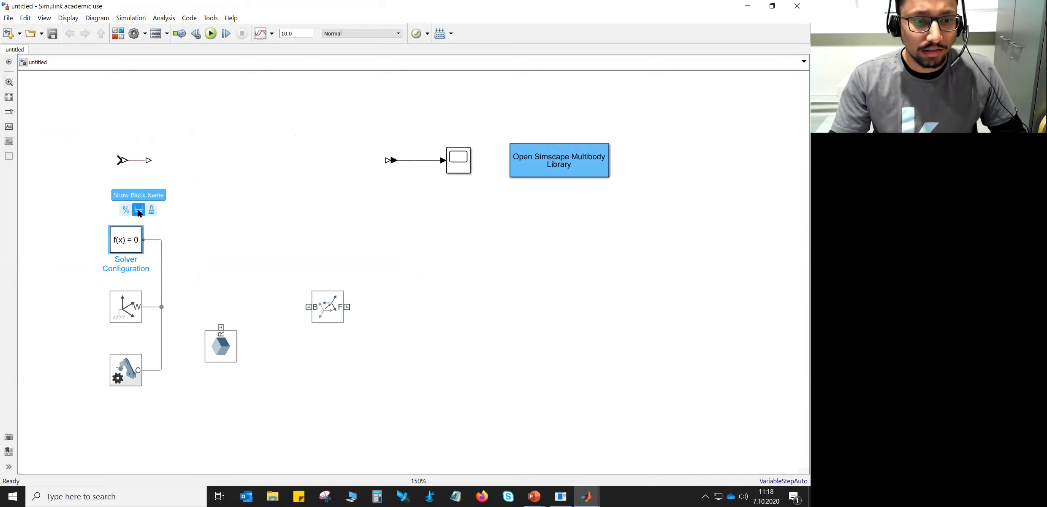
left_click(133, 320)
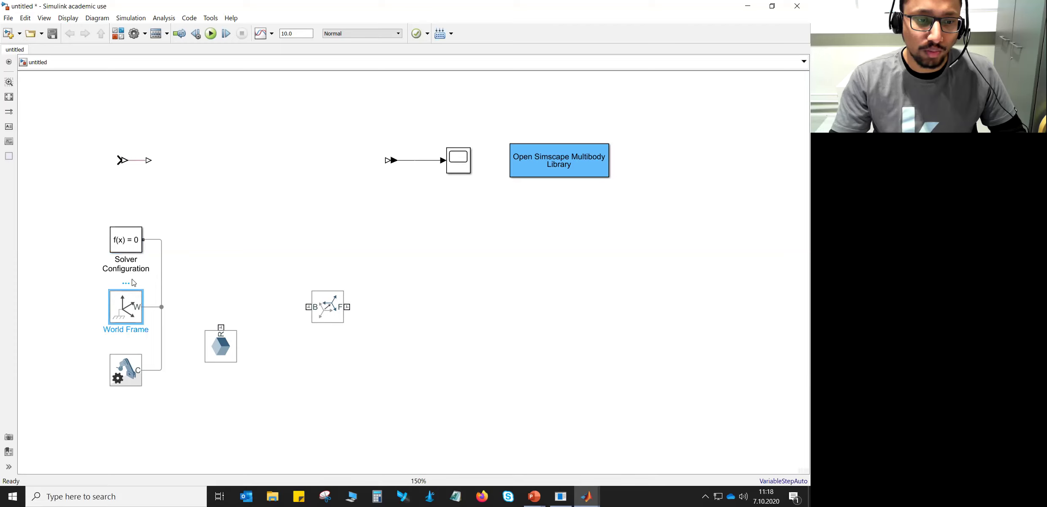
left_click(138, 280)
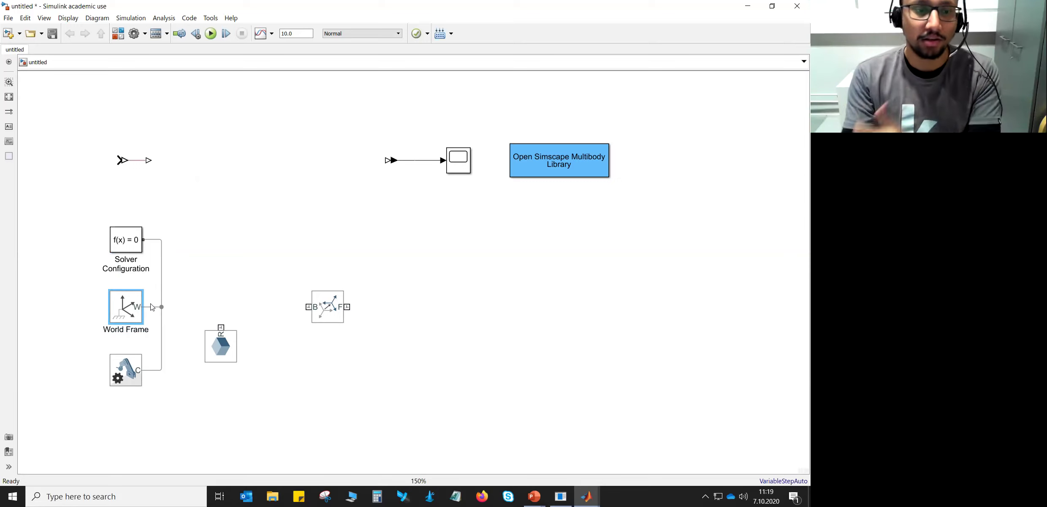
left_click(135, 370)
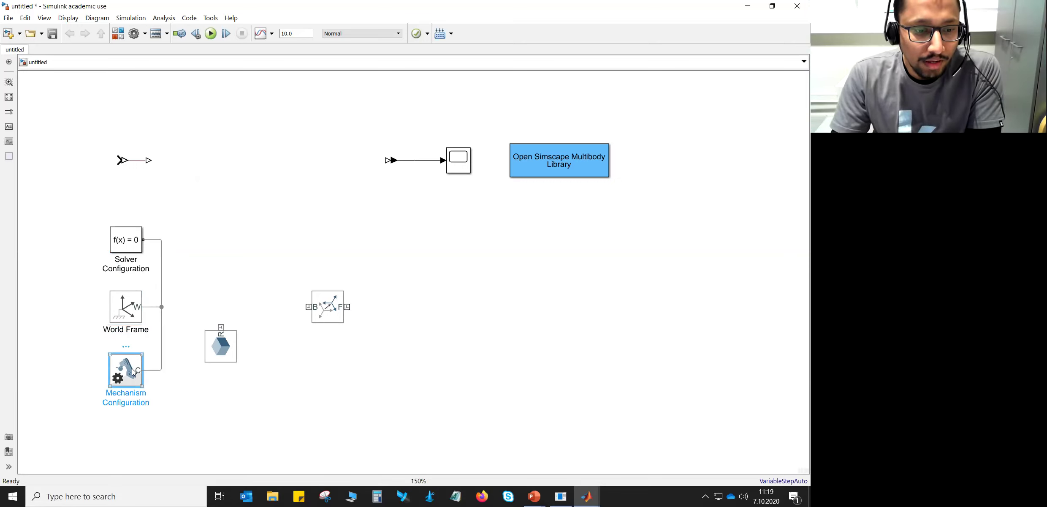
left_click(163, 392)
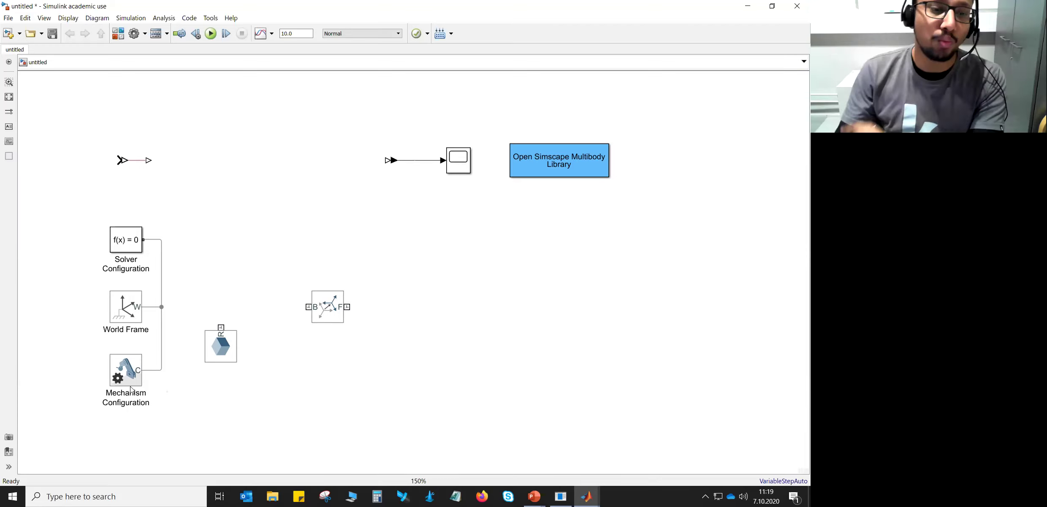
Set the gravity vector of the Mechanism Configuration block to [0 -9.80665 0] m/s^2
left_click(136, 383)
double_click(136, 382)
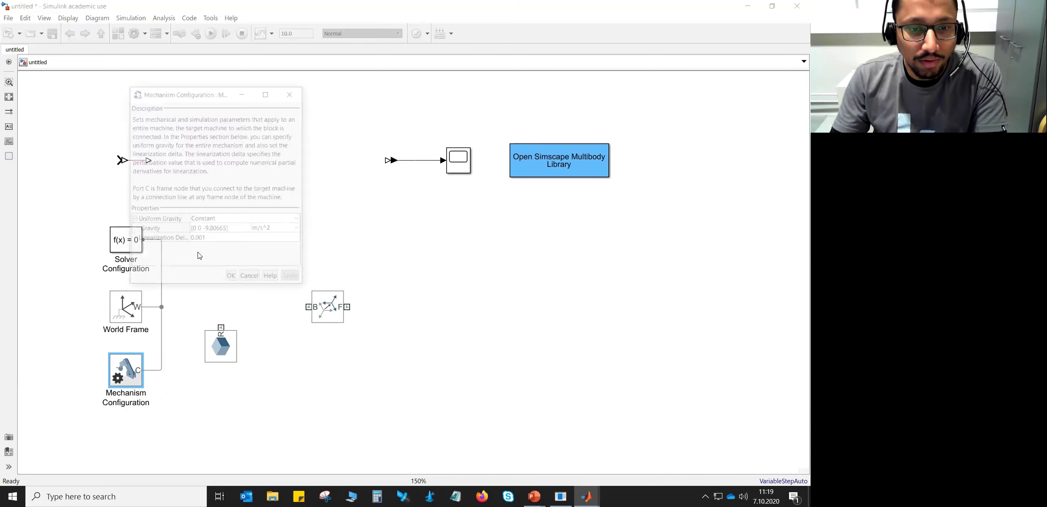
left_click(196, 230)
left_click(196, 230)
key("Delete")
key("Delete")
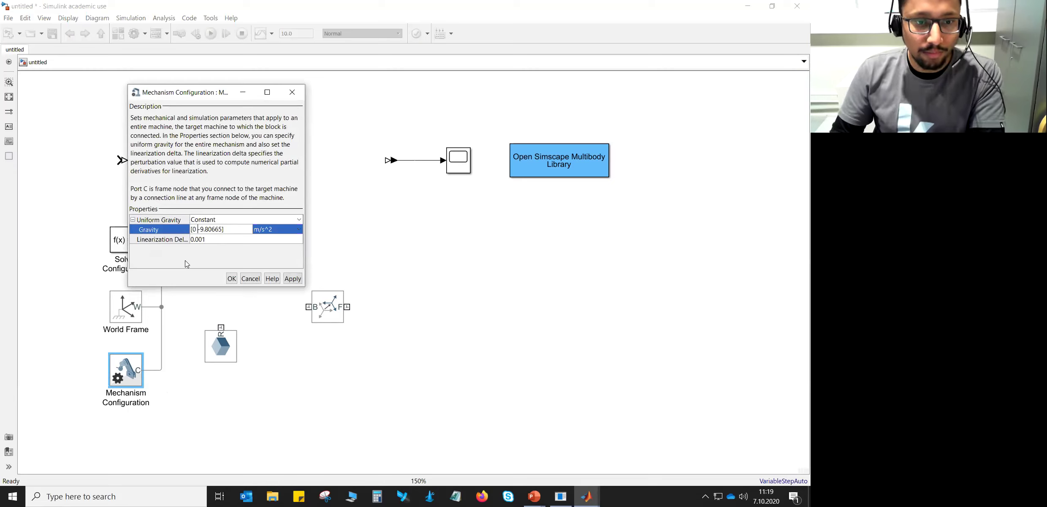
key("Right")
type("0")
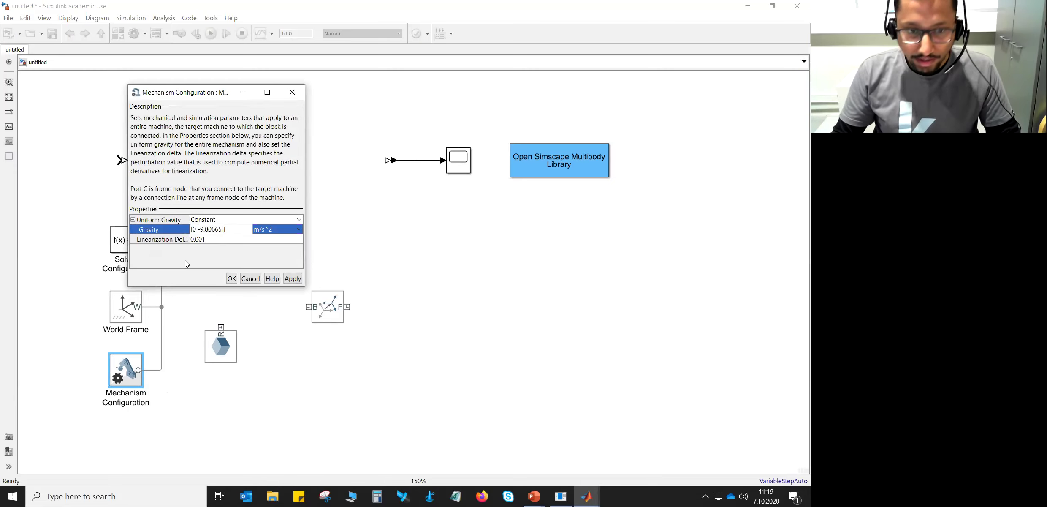
key("Return")
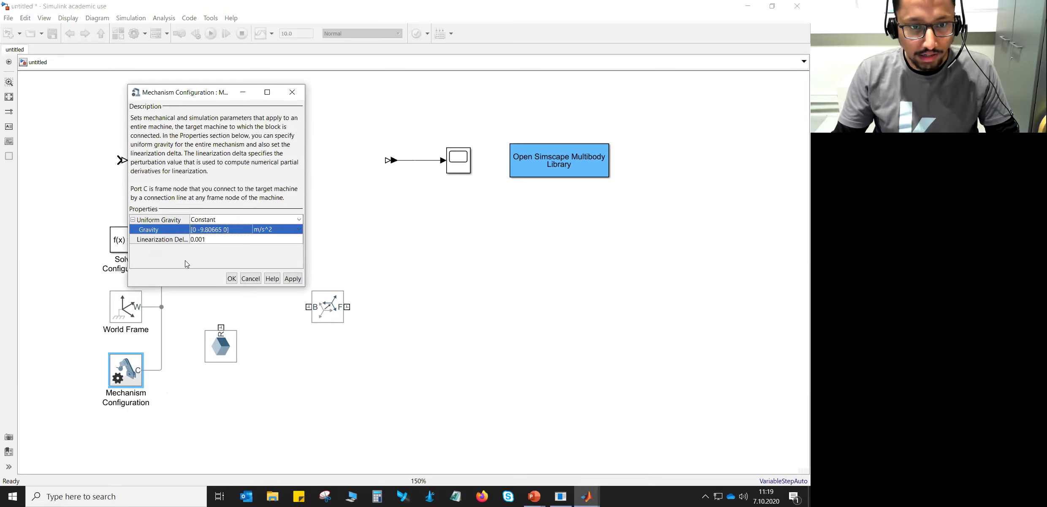
left_click(232, 278)
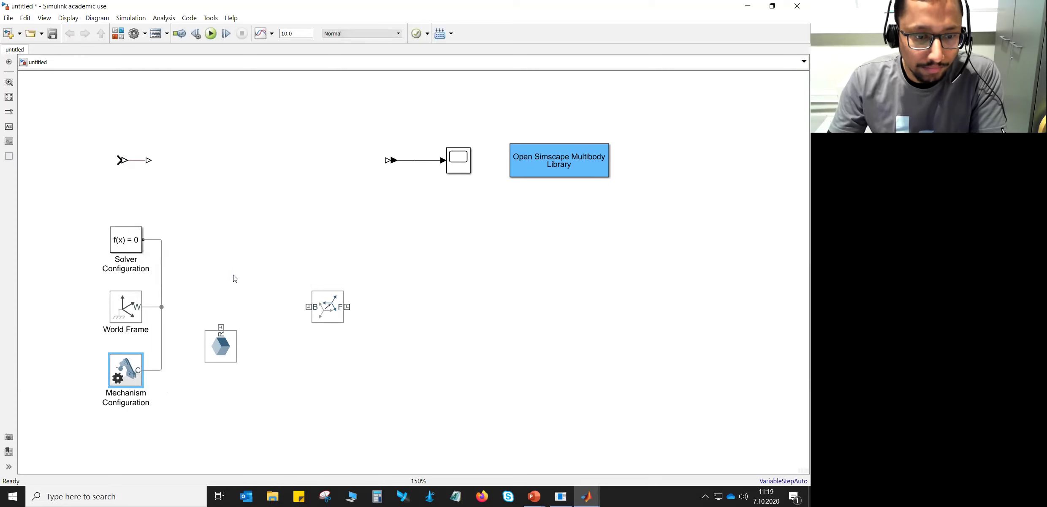
Move the Rigid Transform block into the row between the two converters and shift that whole row upward, away from the configuration blocks
left_click_drag(331, 306, 291, 160)
left_click(244, 233)
left_click_drag(103, 103, 620, 207)
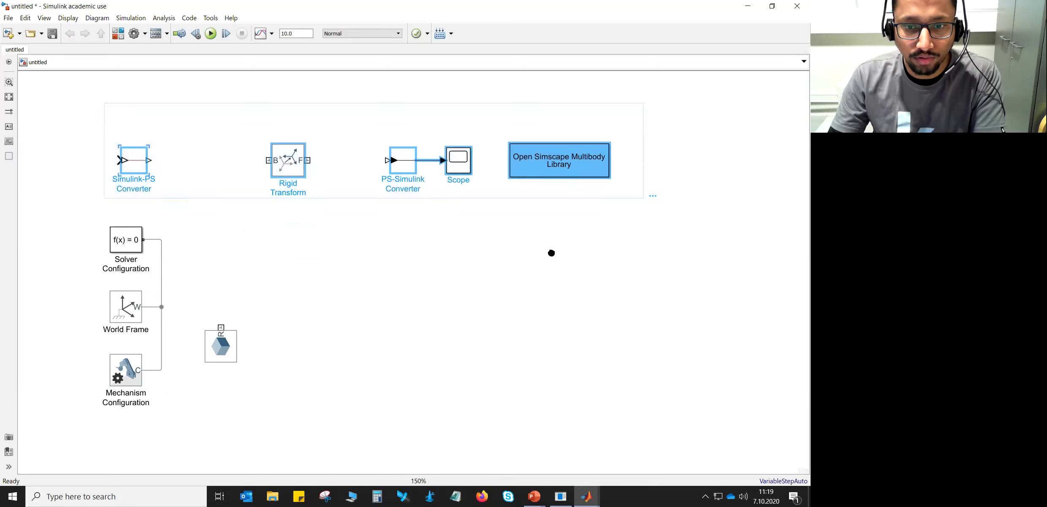
left_click_drag(551, 252, 544, 352)
left_click_drag(279, 272, 284, 107)
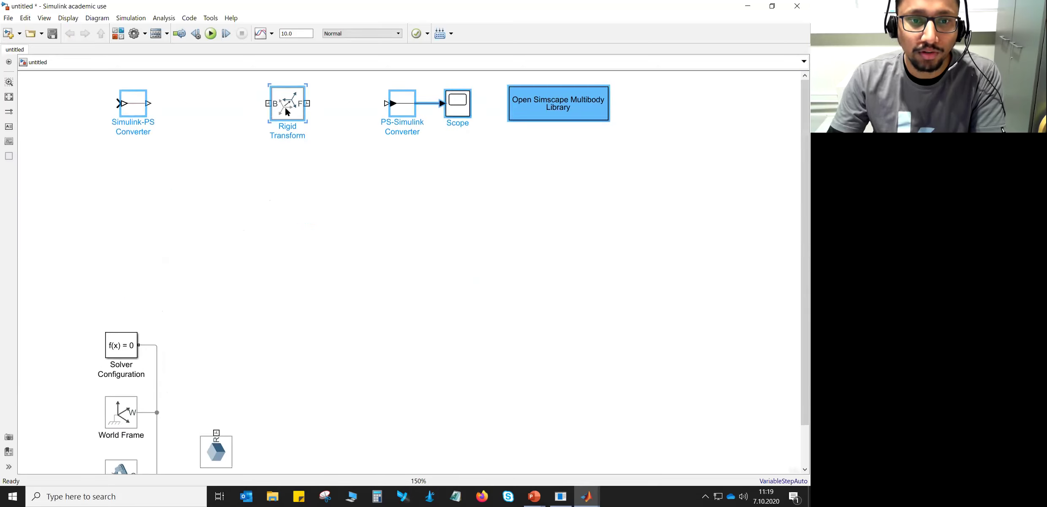
Place the Solid block farther right of the configuration blocks and move the row of converters, Rigid Transform, Scope and library link higher
left_click_drag(320, 297, 260, 243)
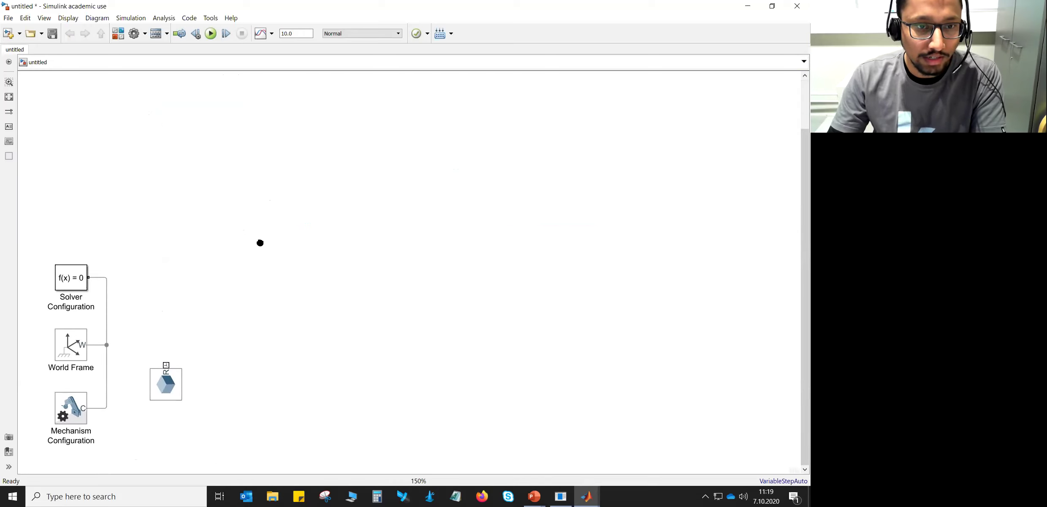
left_click_drag(176, 384, 287, 316)
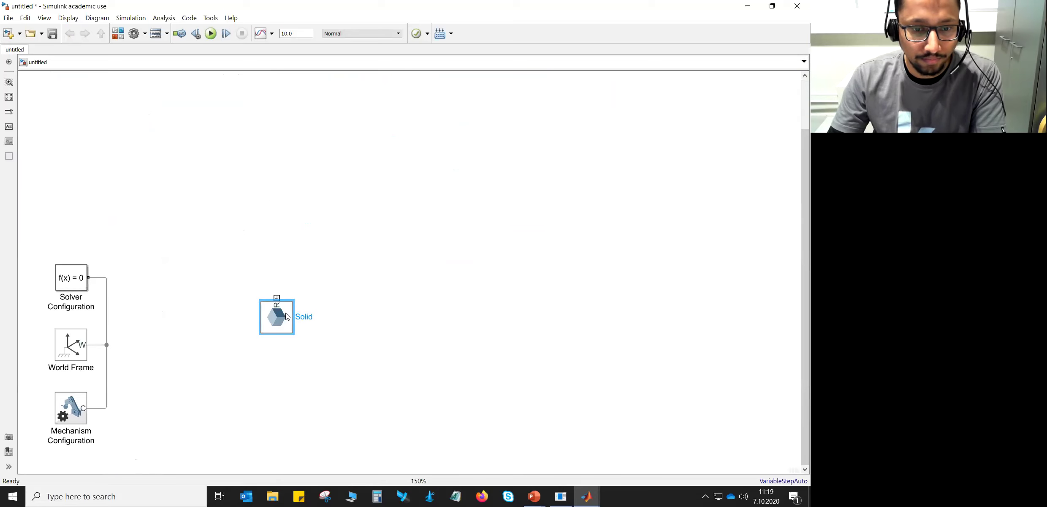
scroll(332, 341, "up", 5)
left_click(103, 158)
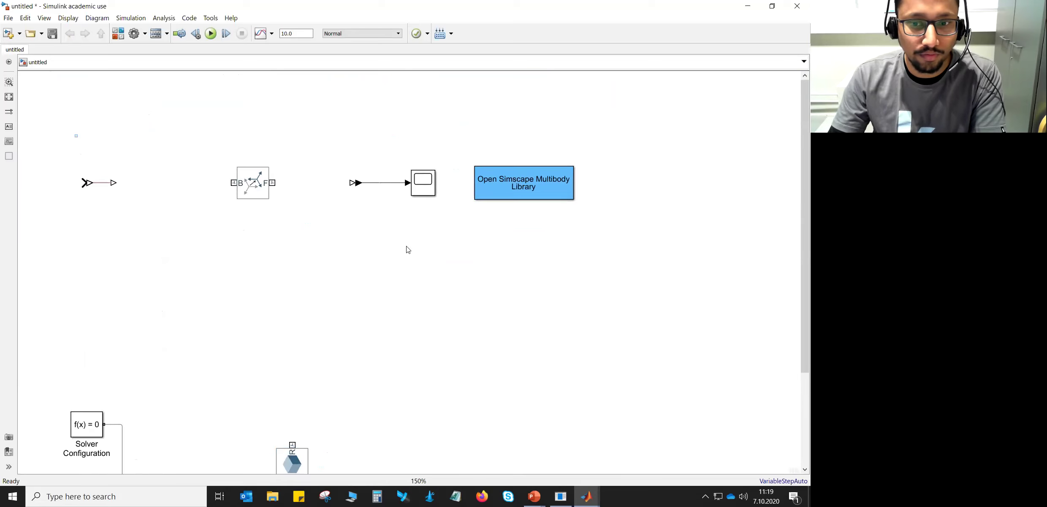
left_click_drag(407, 249, 575, 295)
left_click_drag(366, 183, 393, 106)
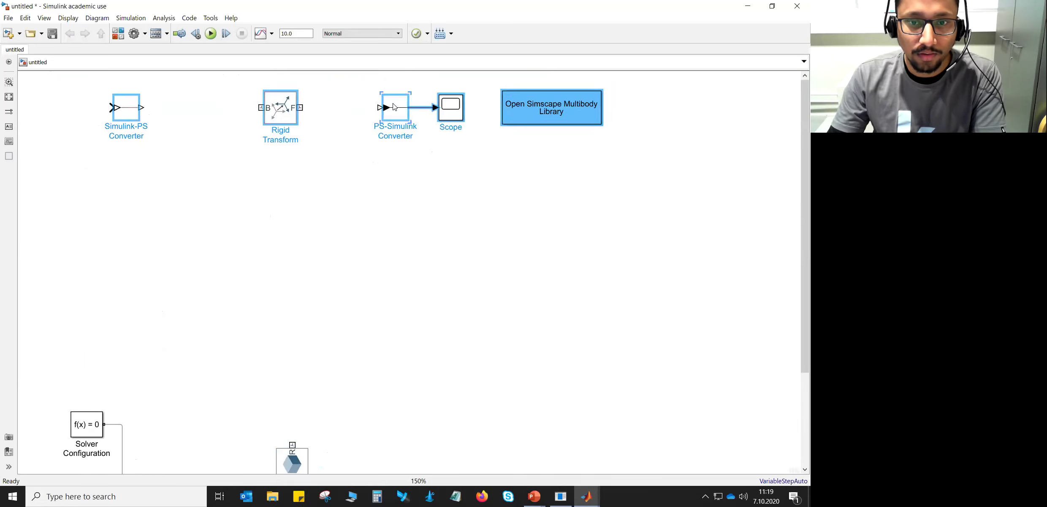
Rename the Solid block as Base Plate
scroll(427, 262, "down", 5)
left_click(290, 324)
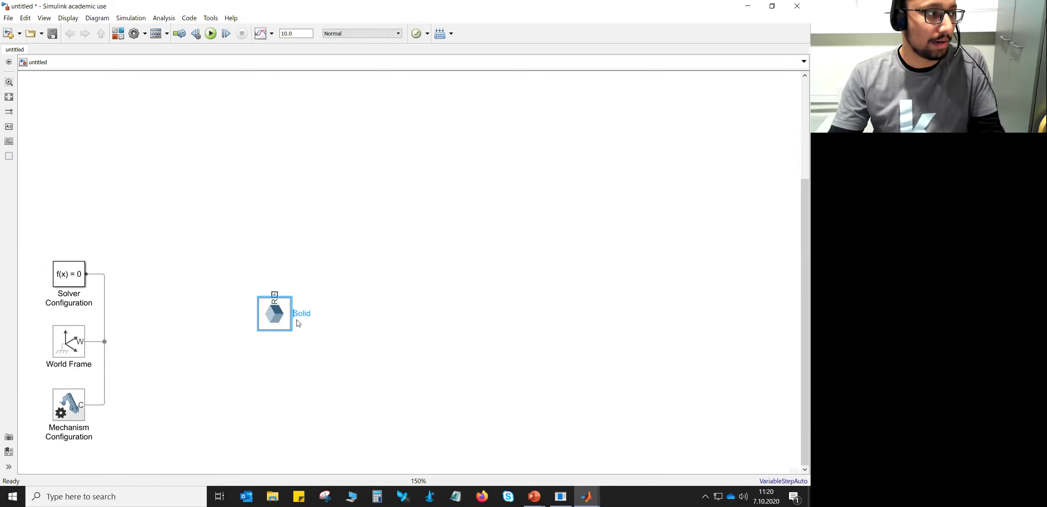
type("Base ")
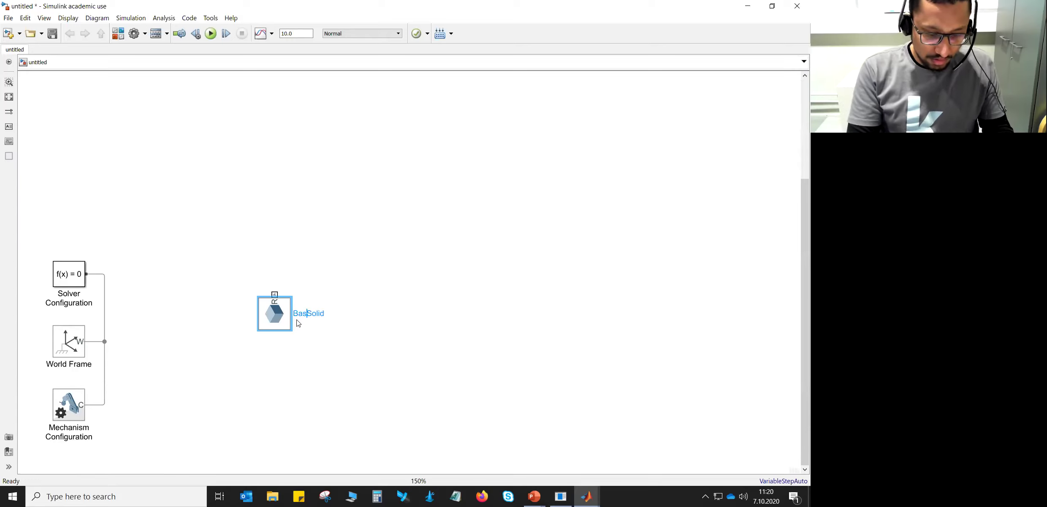
type("Plate")
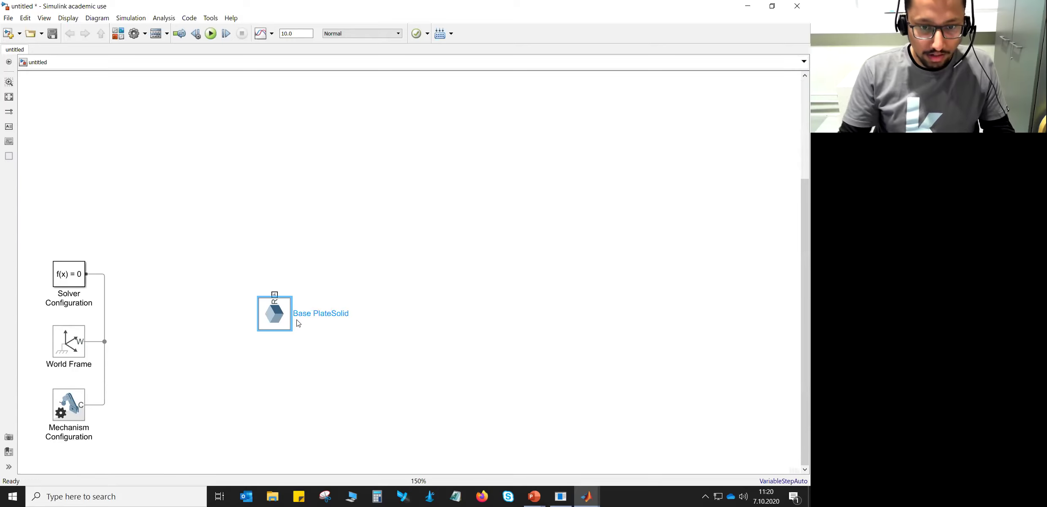
key("Delete")
key("Delete")
key("Delete")
key("Delete")
key("Delete")
key("Return")
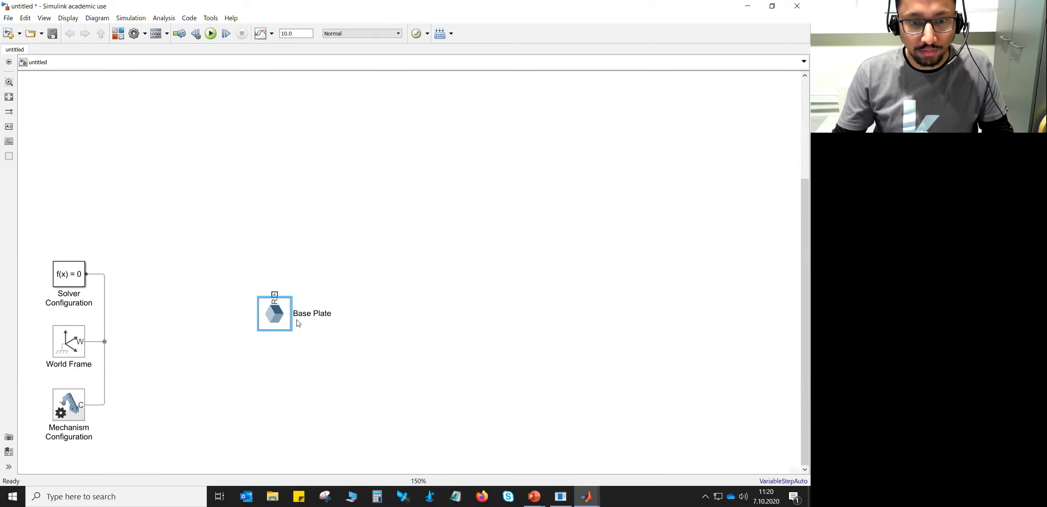
Set the Base Plate's brick dimensions to [0.85 0.10 0.20] m
left_click(278, 317)
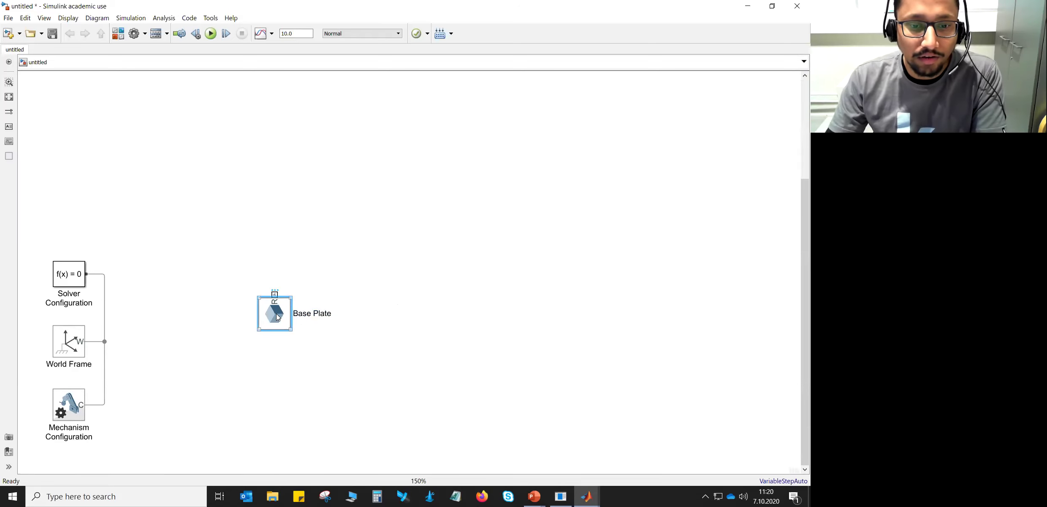
double_click(278, 317)
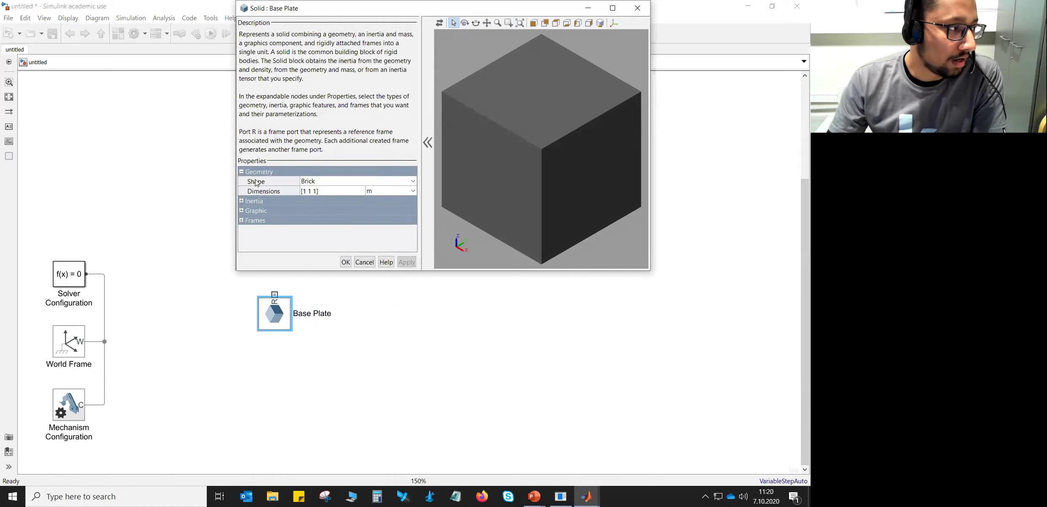
left_click(305, 190)
left_click(305, 191)
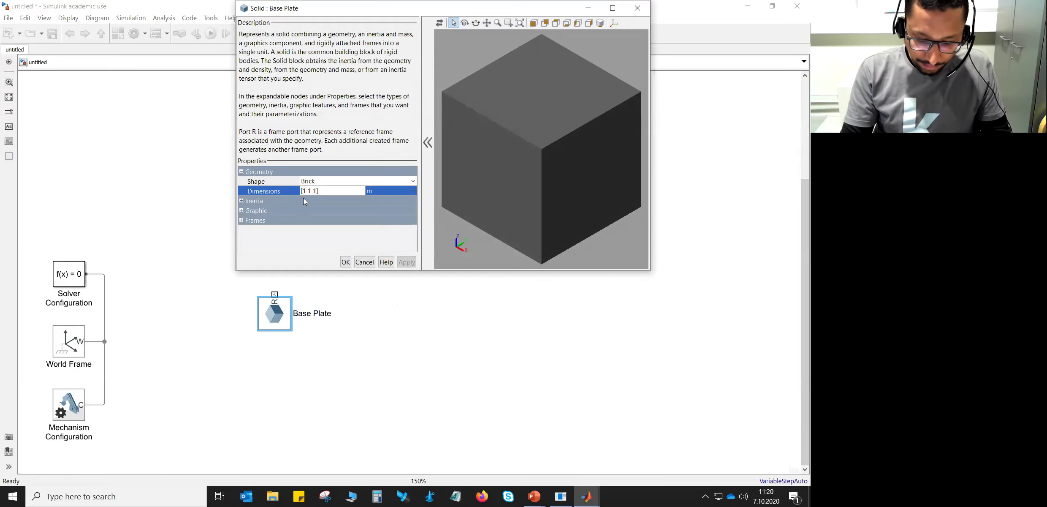
type("0.85 0.10")
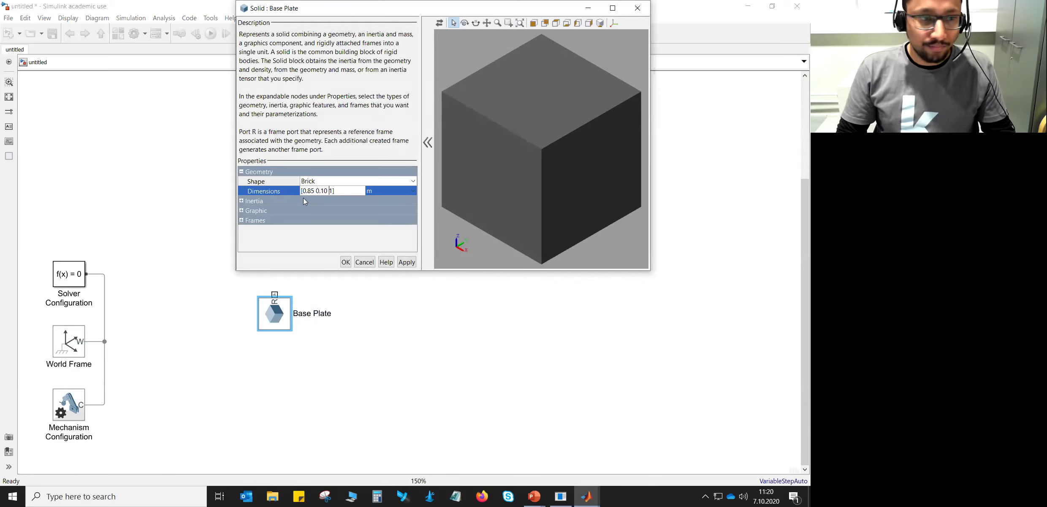
type("20")
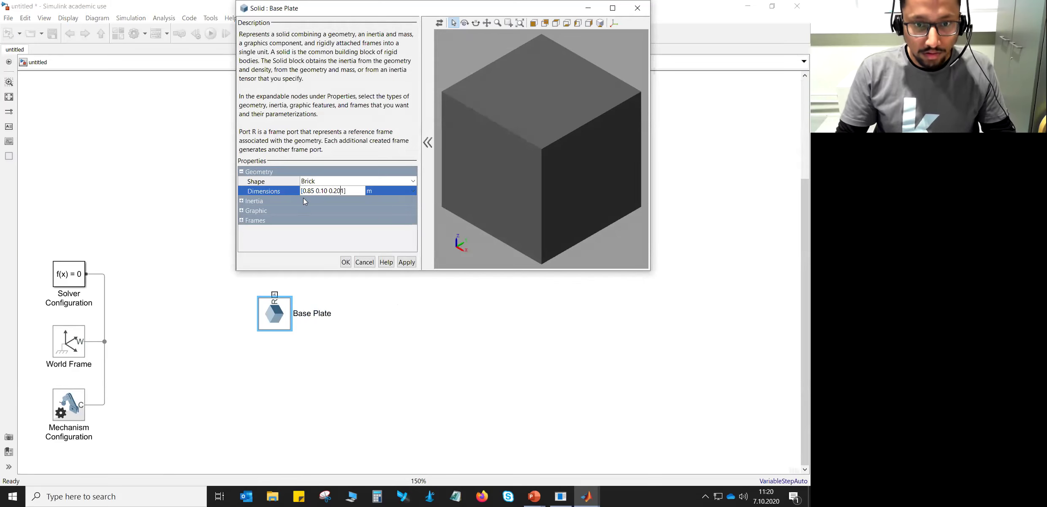
key("Return")
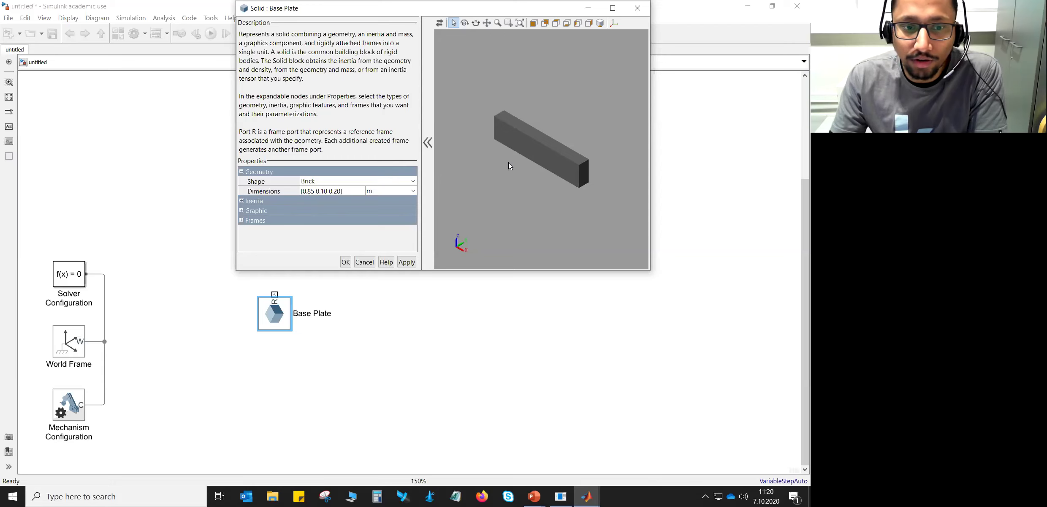
Expand the Base Plate's Frames properties in an enlarged dialog and display its frames in the isometric preview
left_click(241, 221)
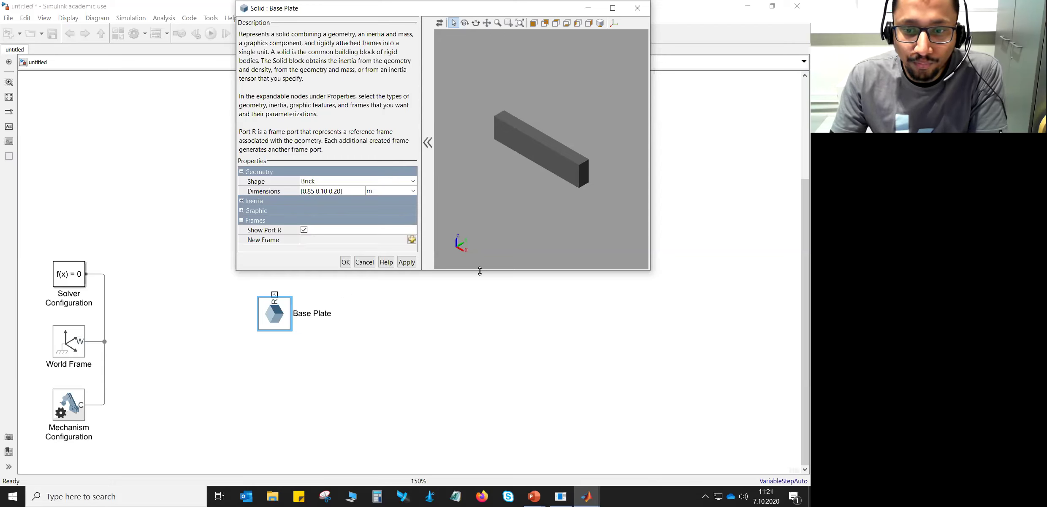
left_click_drag(480, 271, 480, 304)
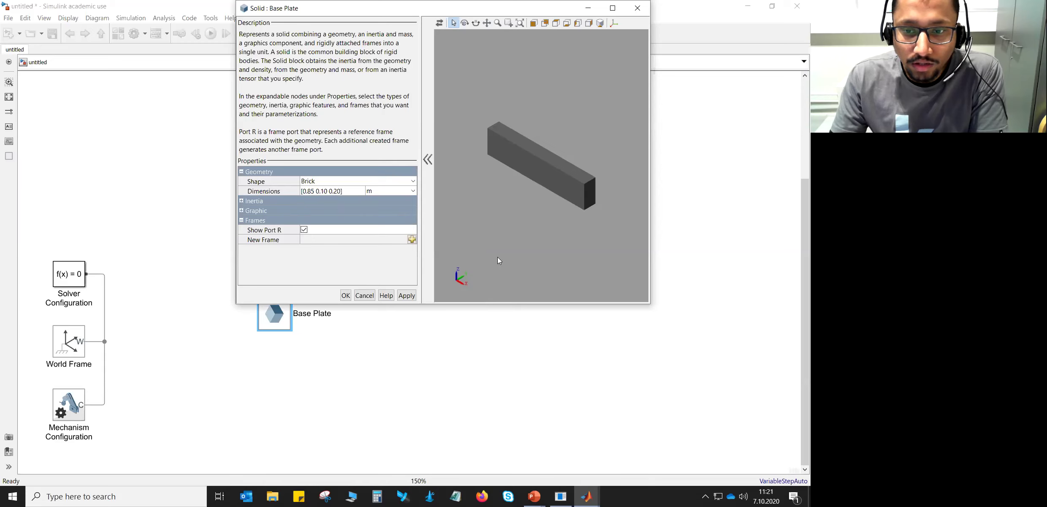
left_click(600, 23)
left_click(615, 23)
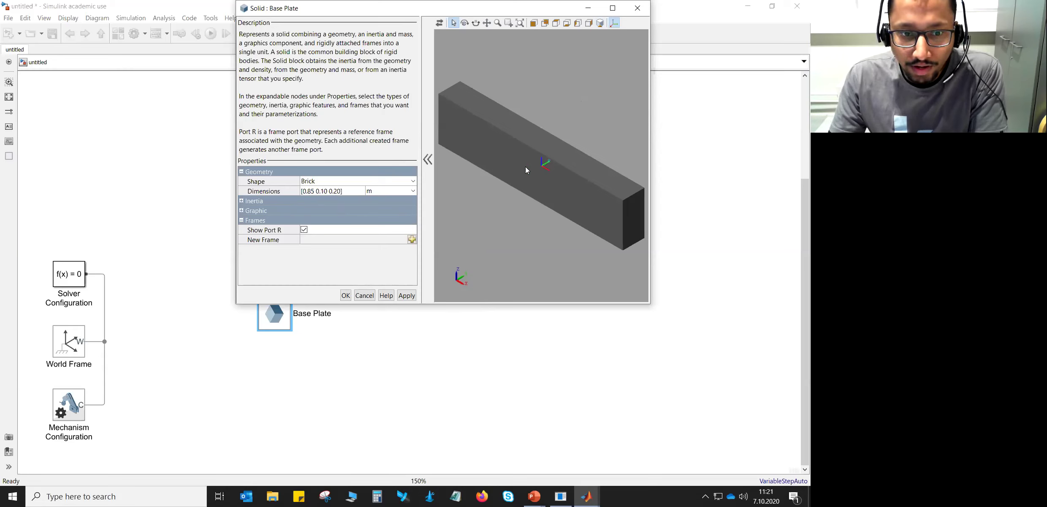
Hide reference port R of the Base Plate and update the solid's visualization
left_click(305, 230)
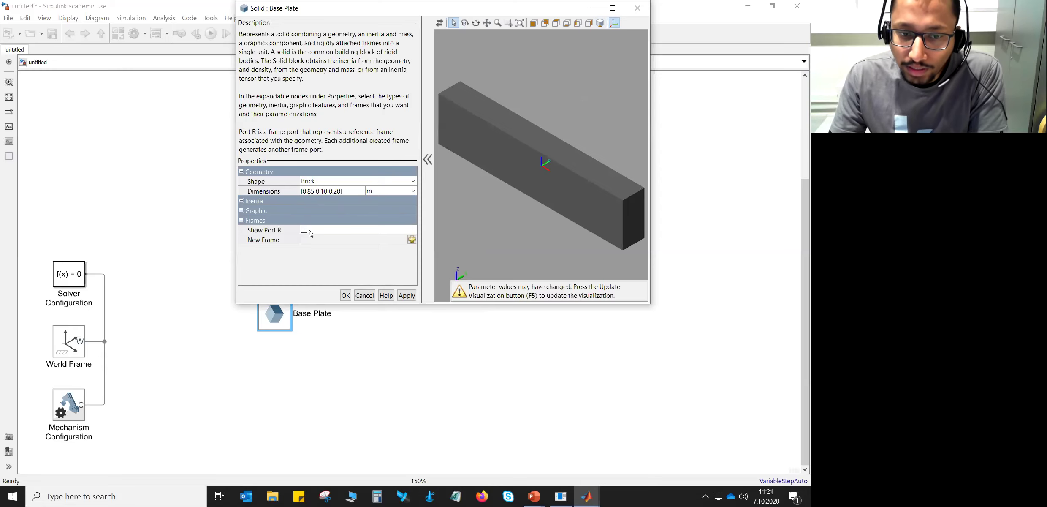
left_click(440, 22)
Add a new frame named Origin to the Base Plate
scroll(520, 85, "down", 1)
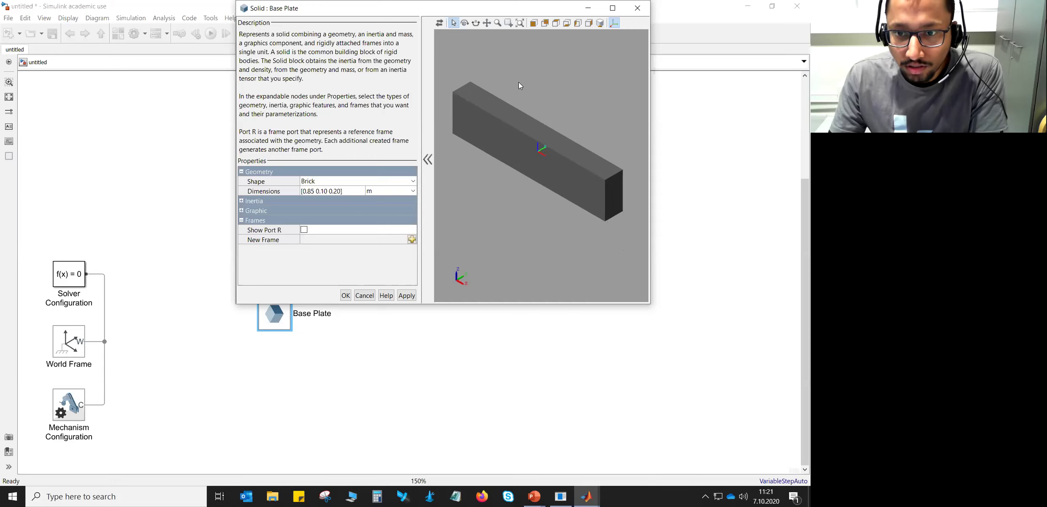
left_click_drag(517, 82, 468, 132)
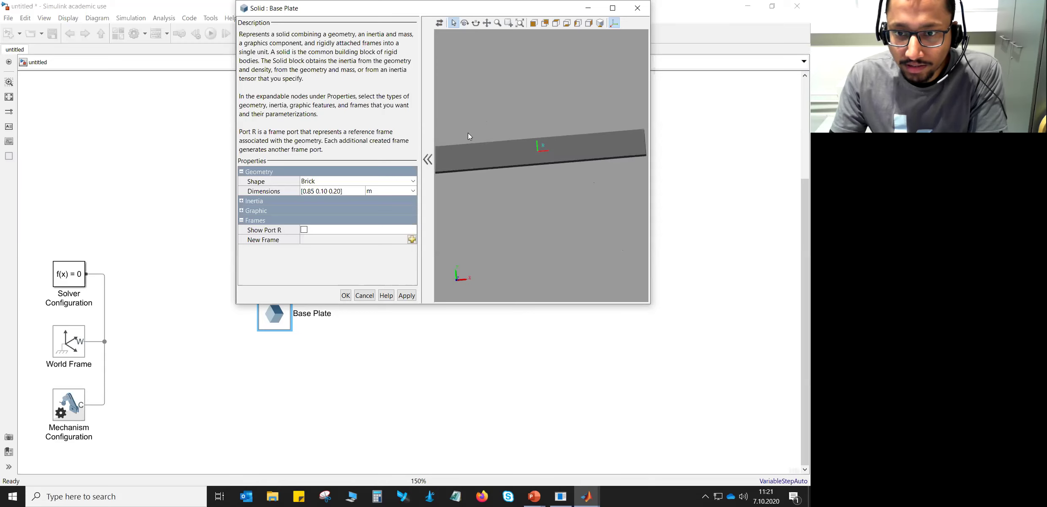
mouse_move(548, 117)
left_mouse_down()
mouse_move(535, 127)
mouse_move(549, 130)
mouse_move(552, 104)
left_mouse_up()
right_click(549, 129)
left_click(541, 113)
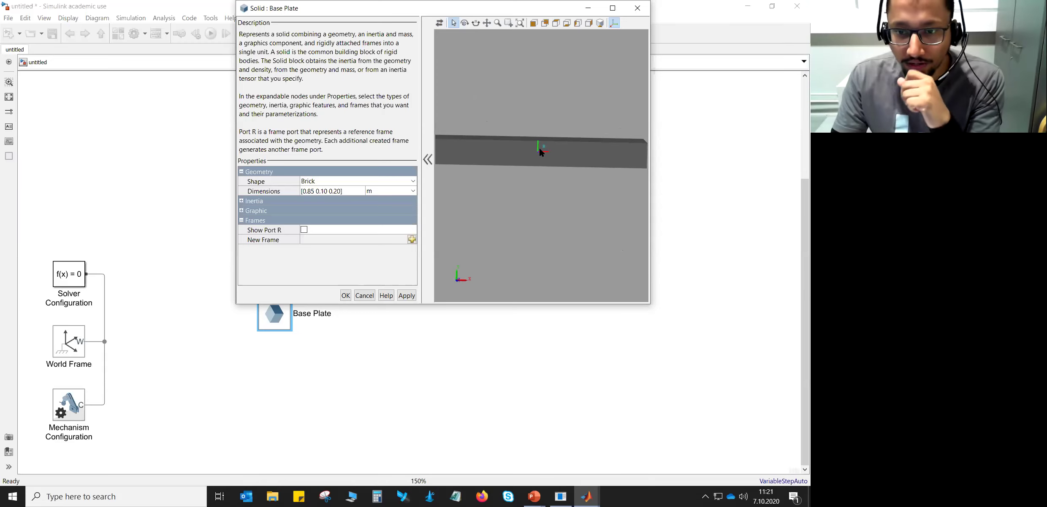
scroll(540, 146, "down", 2)
left_click_drag(544, 120, 620, 151)
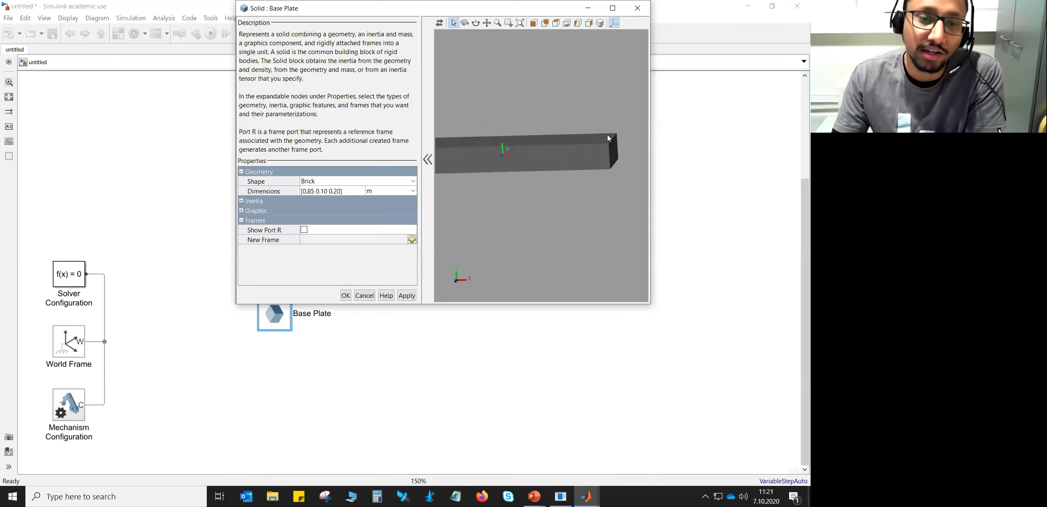
left_click(411, 239)
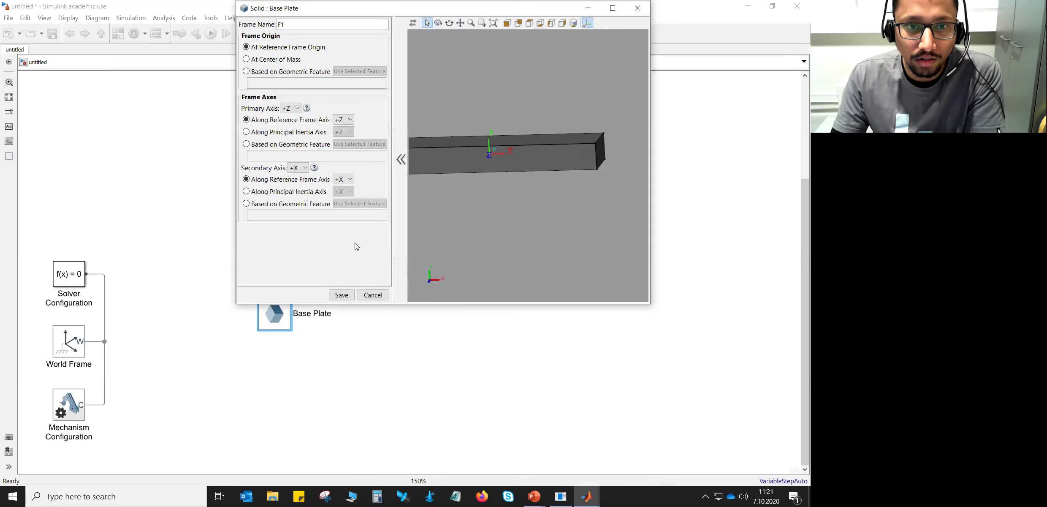
left_click_drag(285, 24, 268, 20)
type("Origin")
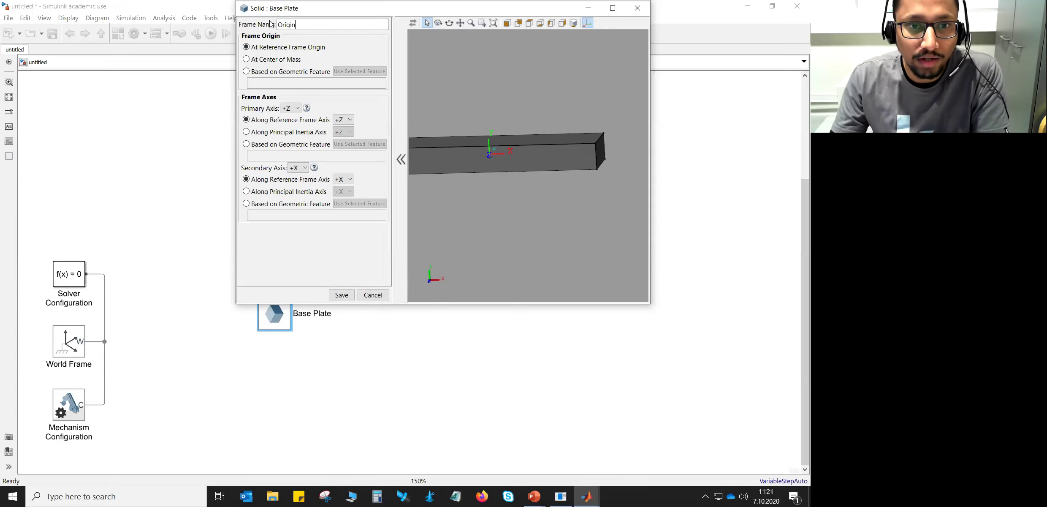
Base the Origin frame's origin on the geometric feature at the midpoint of the +x +y curve and save the frame
left_click(254, 75)
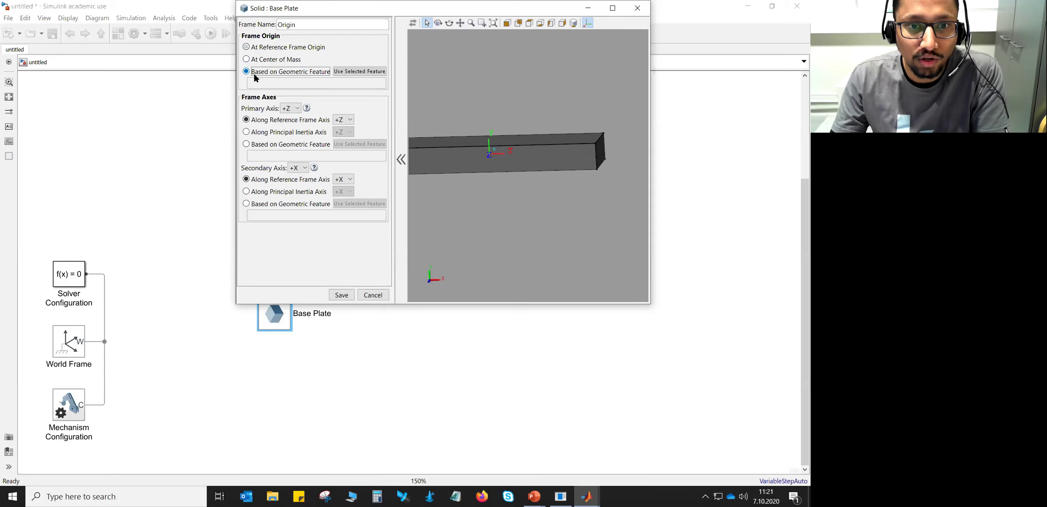
left_click(600, 138)
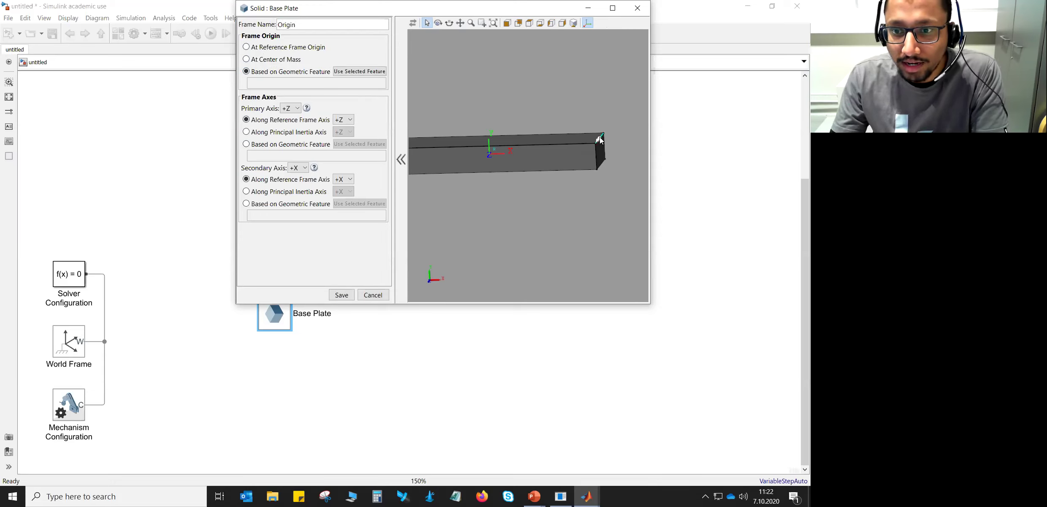
left_click(359, 71)
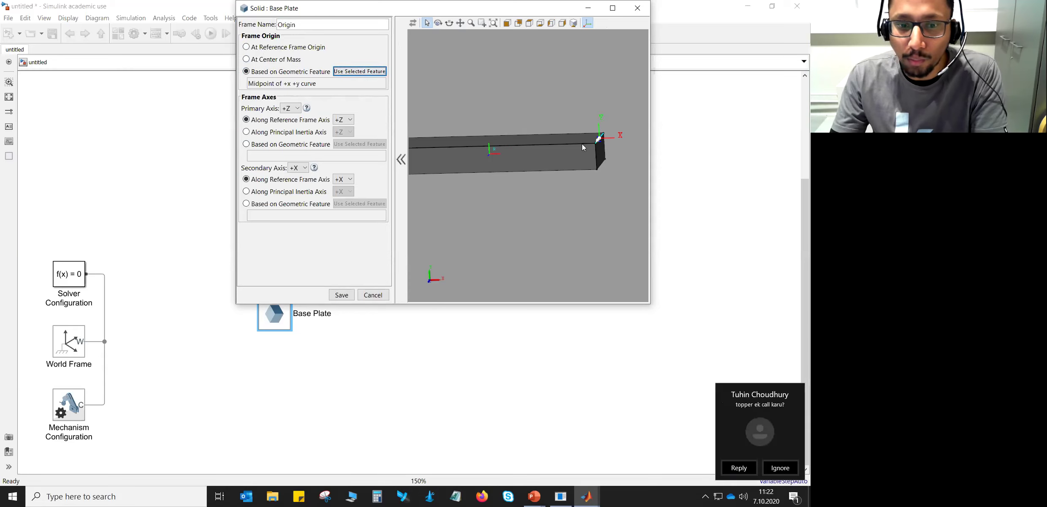
left_click(780, 467)
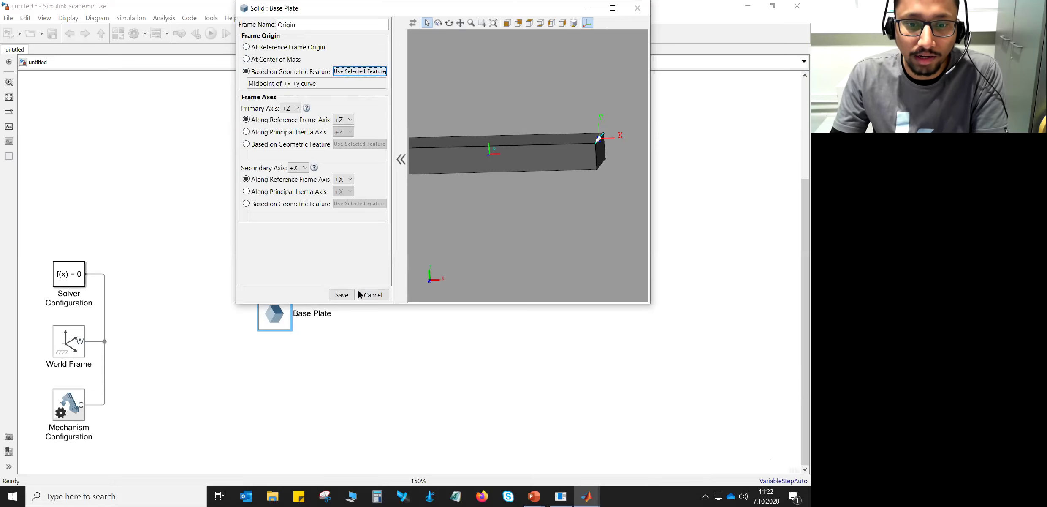
left_click(342, 295)
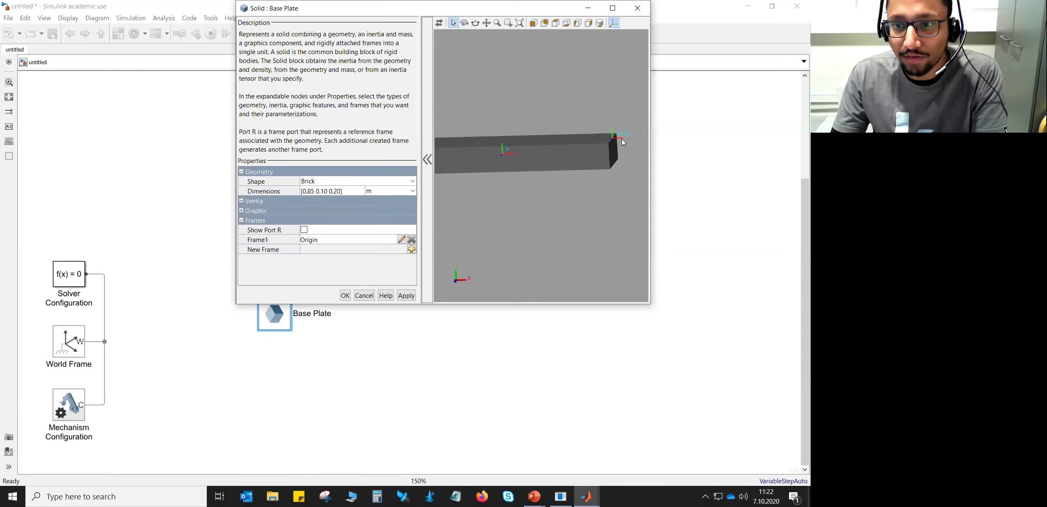
Check the Origin frame on the Base Plate from an isometric and a rotated view, and accept the block's settings
left_click(599, 22)
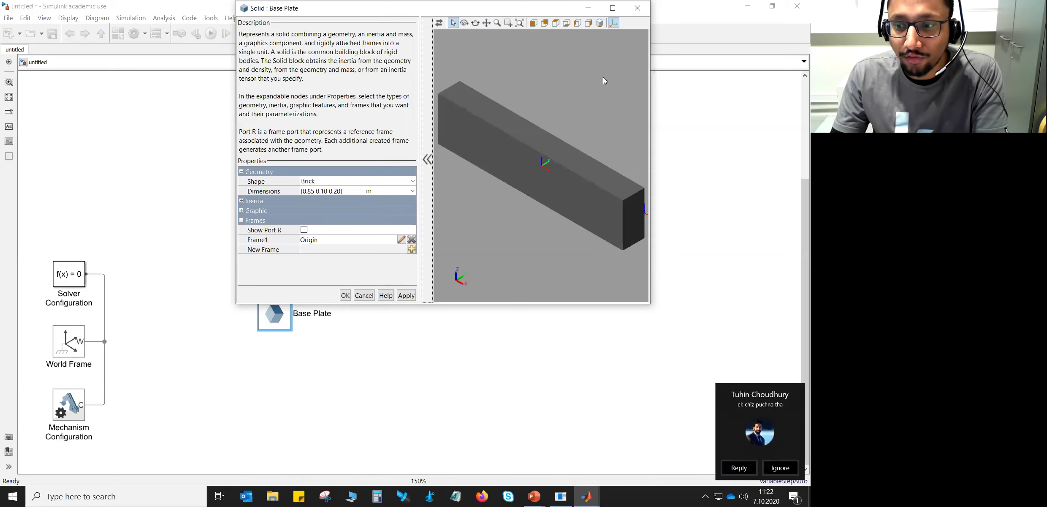
left_click(779, 468)
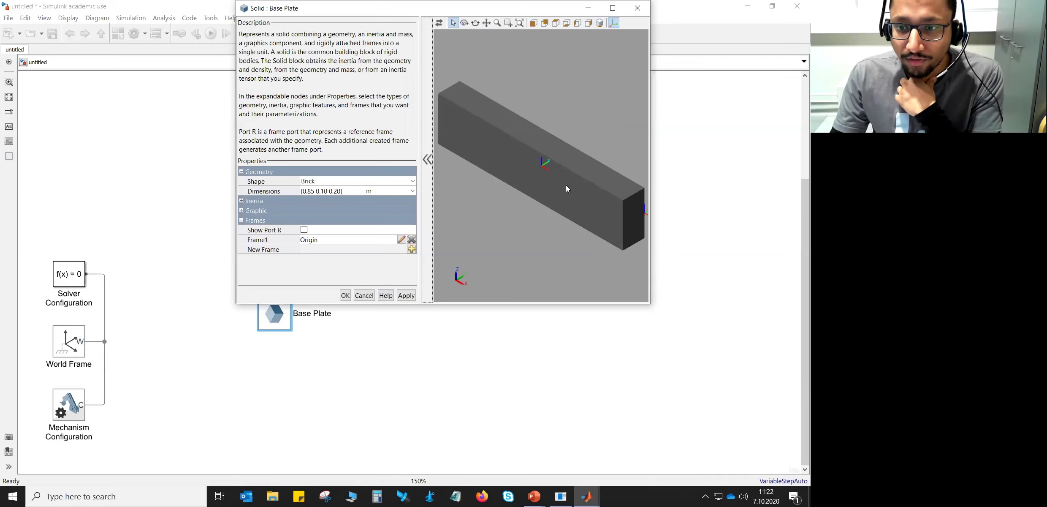
scroll(525, 217, "down", 1)
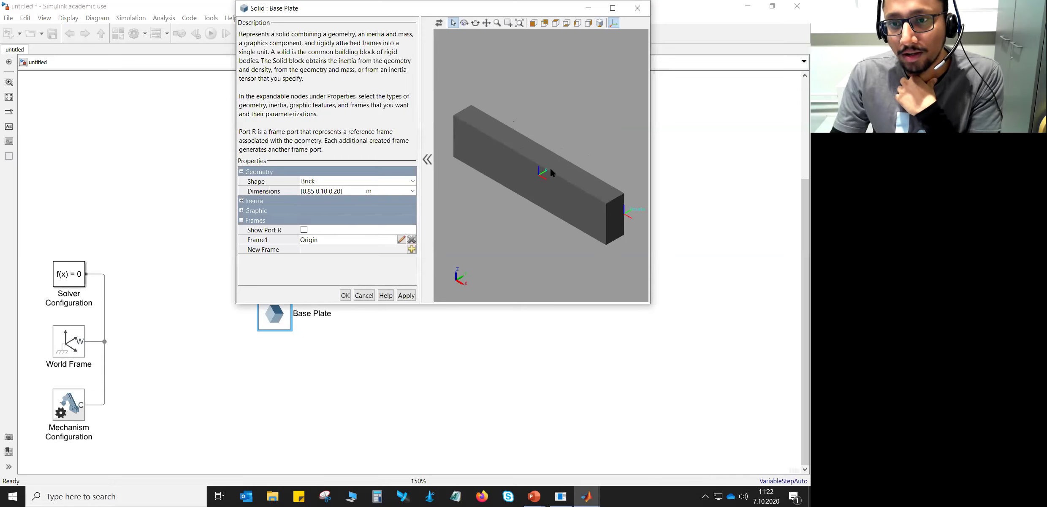
left_click_drag(544, 123, 504, 149)
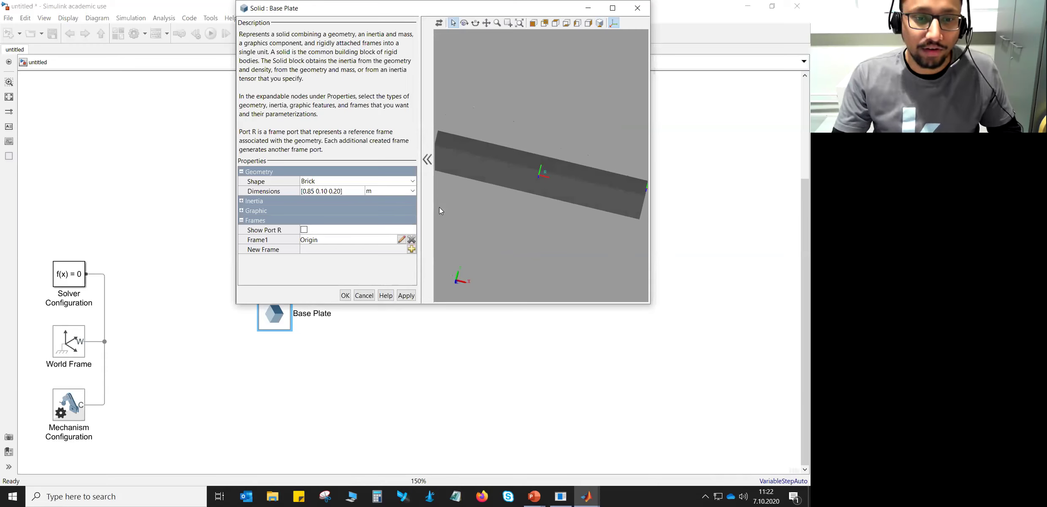
left_click(346, 296)
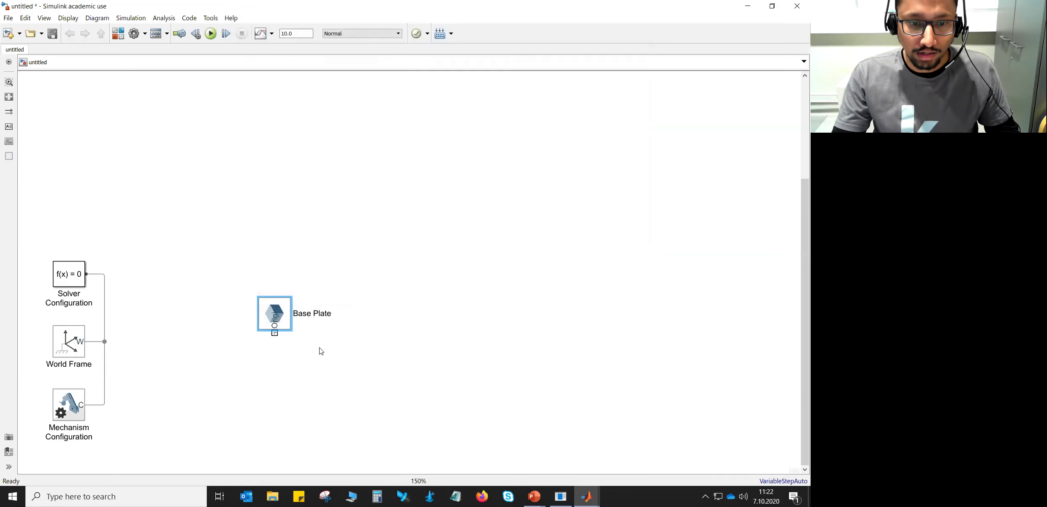
Rotate the Base Plate block clockwise by three quarter turns so its Origin port faces right
left_click(279, 318)
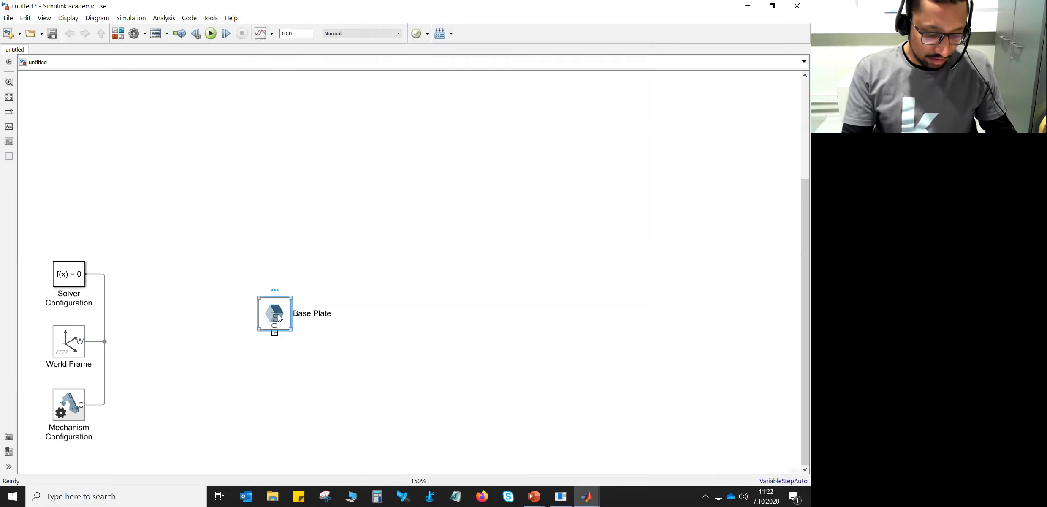
key("ctrl+r")
key("ctrl+r")
key("ctrl+r")
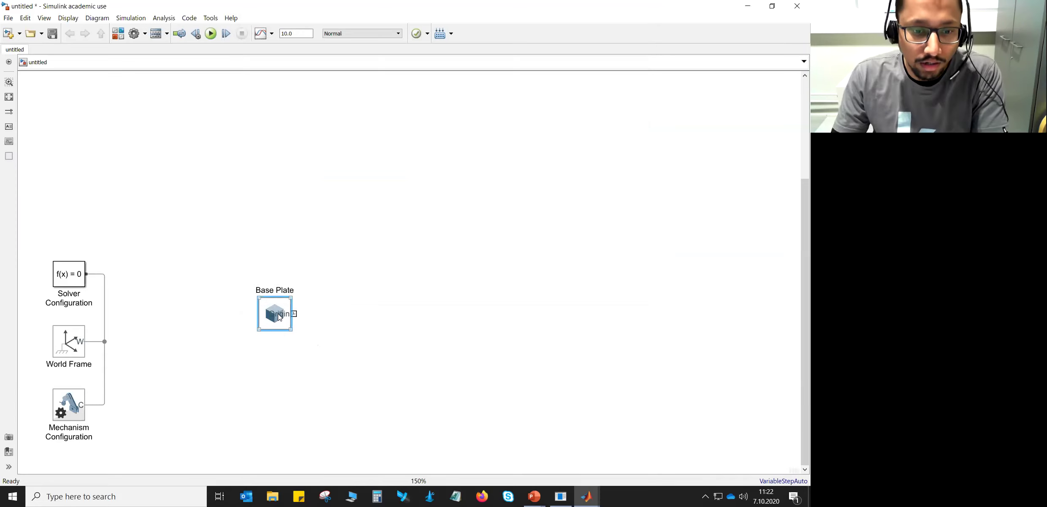
left_click_drag(281, 318, 282, 316)
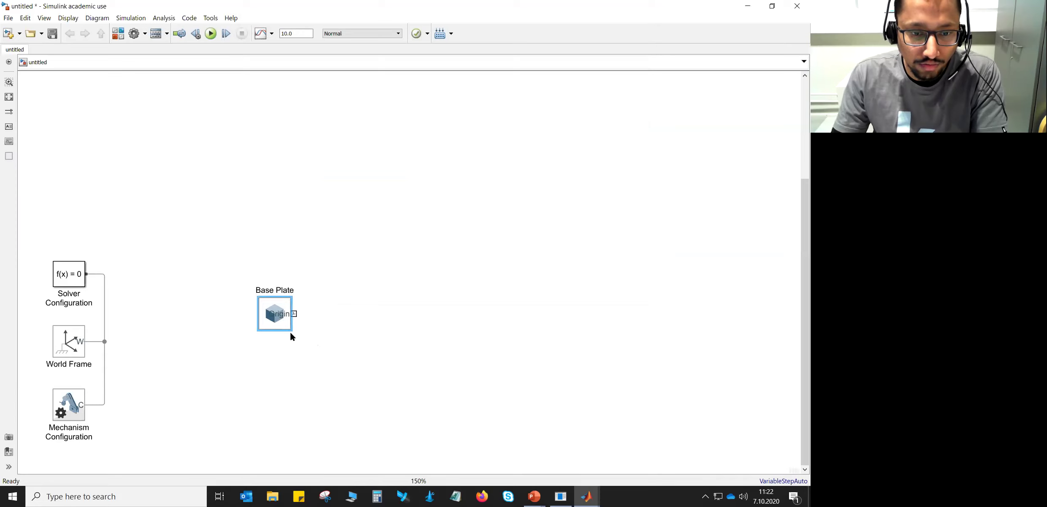
left_click(289, 310)
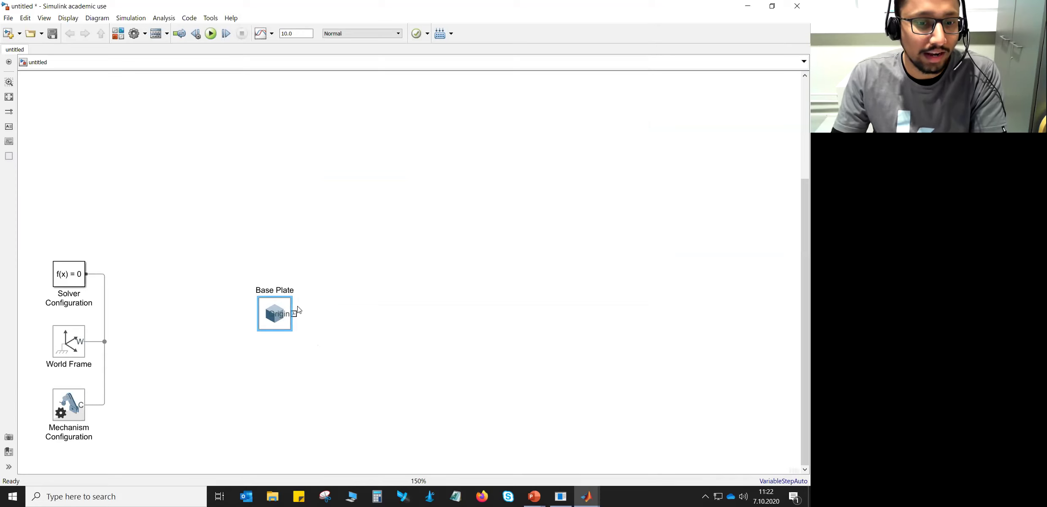
left_click(402, 329)
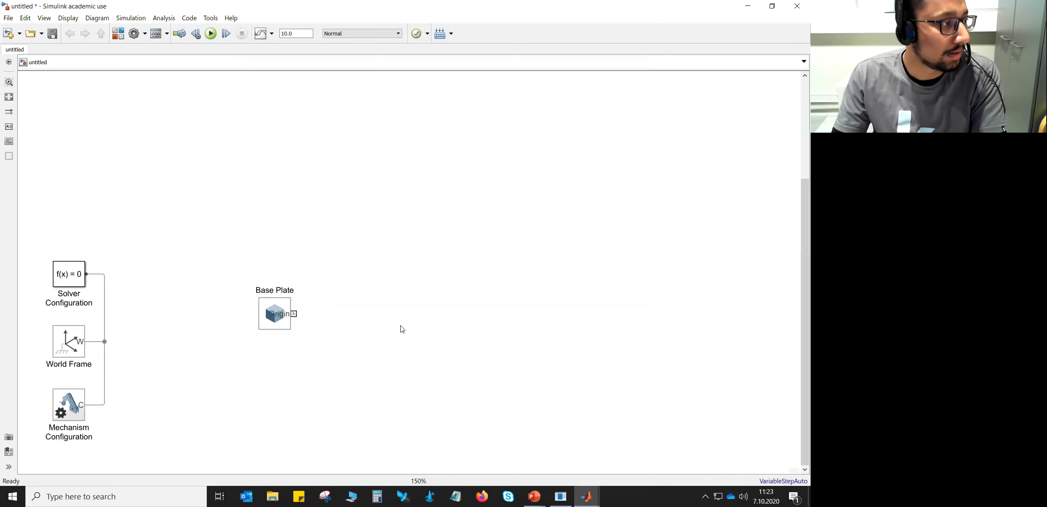
Add a second Solid block to the model, above and to the right of the Base Plate
double_click(379, 264)
type("solid")
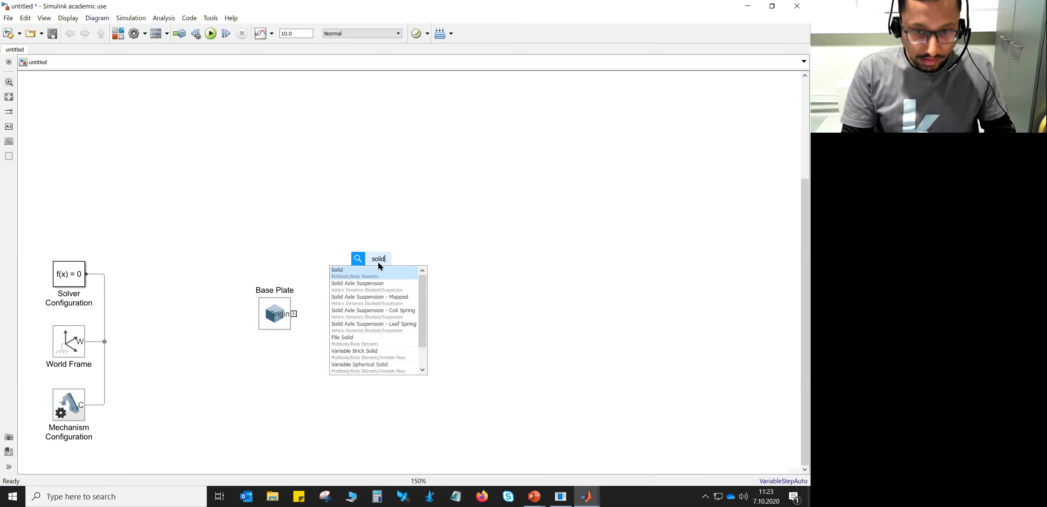
key("Return")
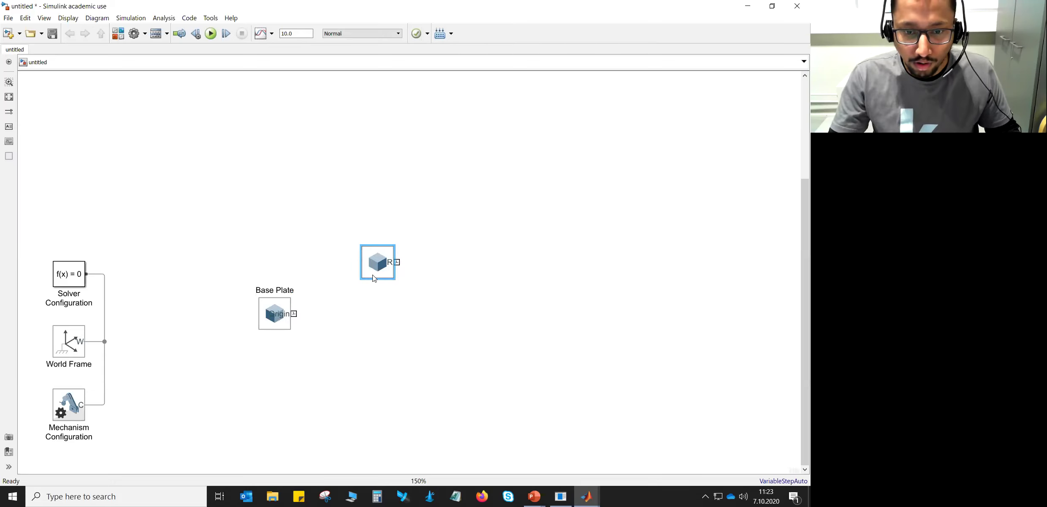
Rename the new Solid block as Body-1 (Rigid)
left_click(385, 262)
double_click(380, 286)
type("Bod")
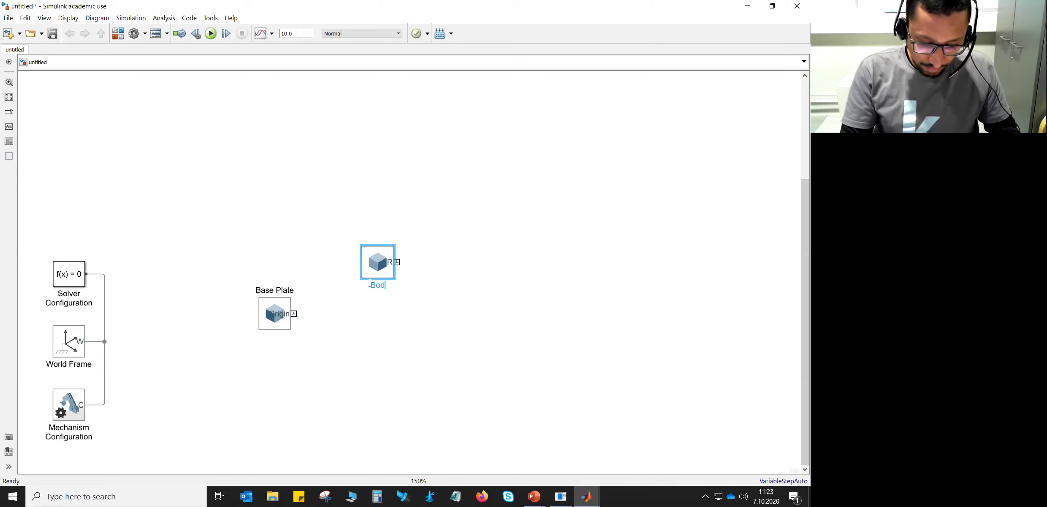
type("y-1 ")
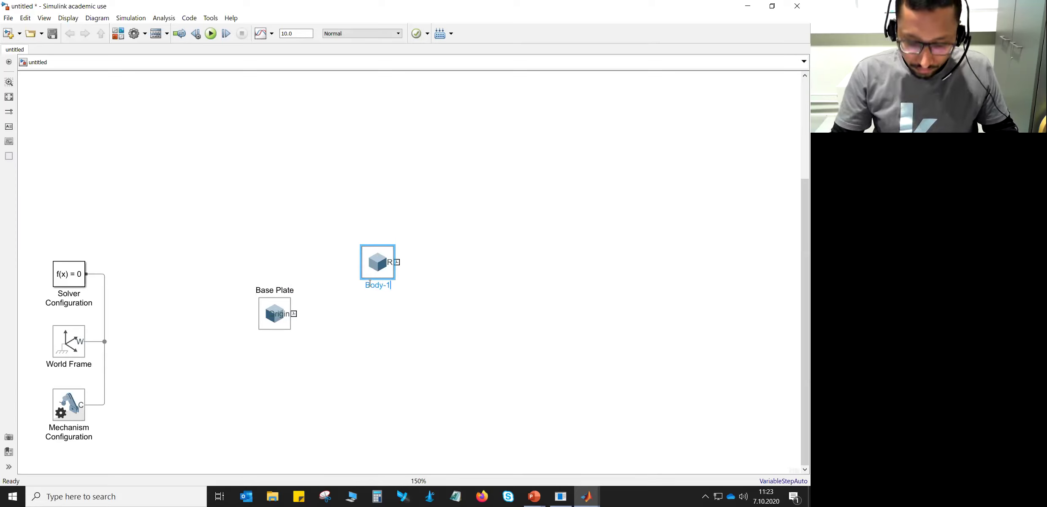
type("()")
key("Left")
type("Rigid")
left_click(370, 283)
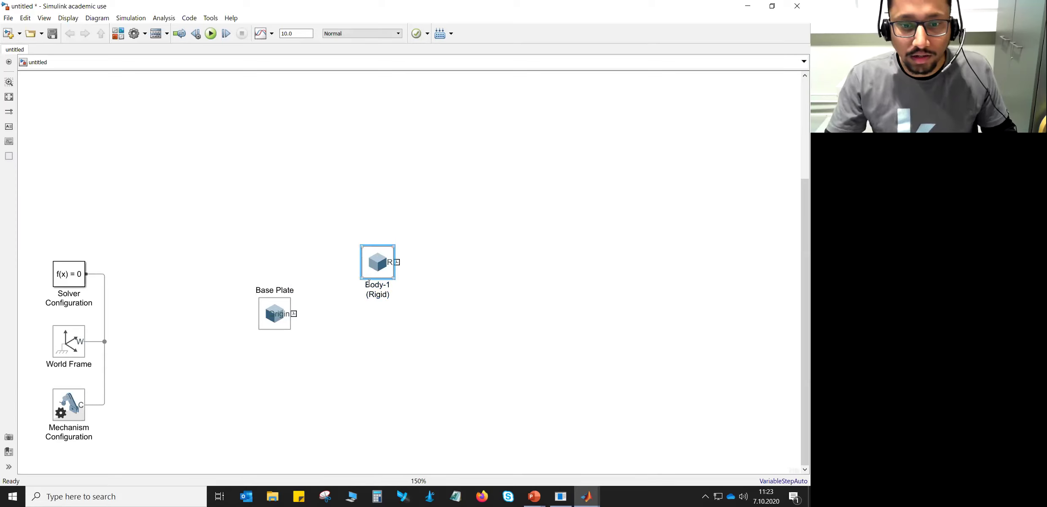
Open the properties of Body-1 (Rigid) and switch to the PowerPoint slide show to read the body's specifications
double_click(377, 256)
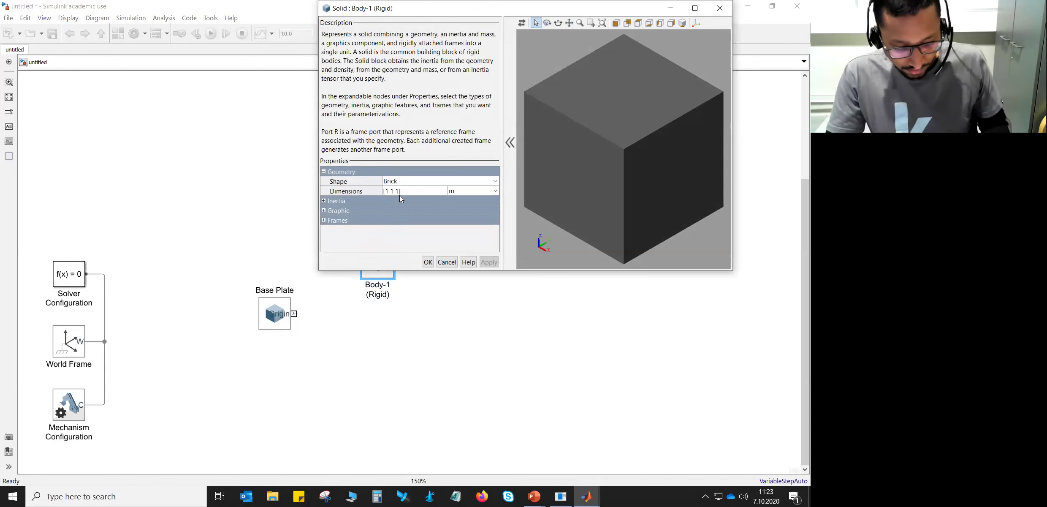
key("alt+Tab")
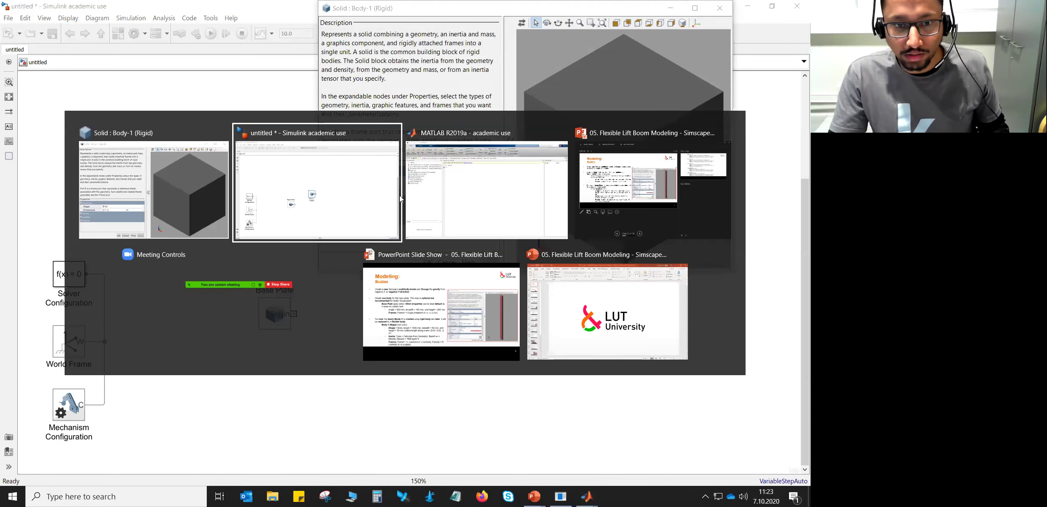
key("Tab")
key("Tab")
key("Tab")
key("Tab")
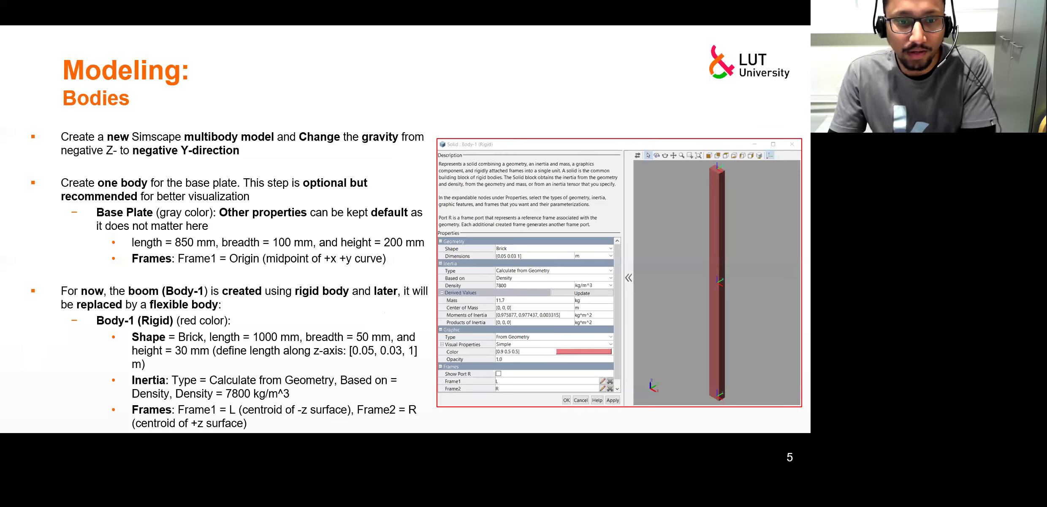
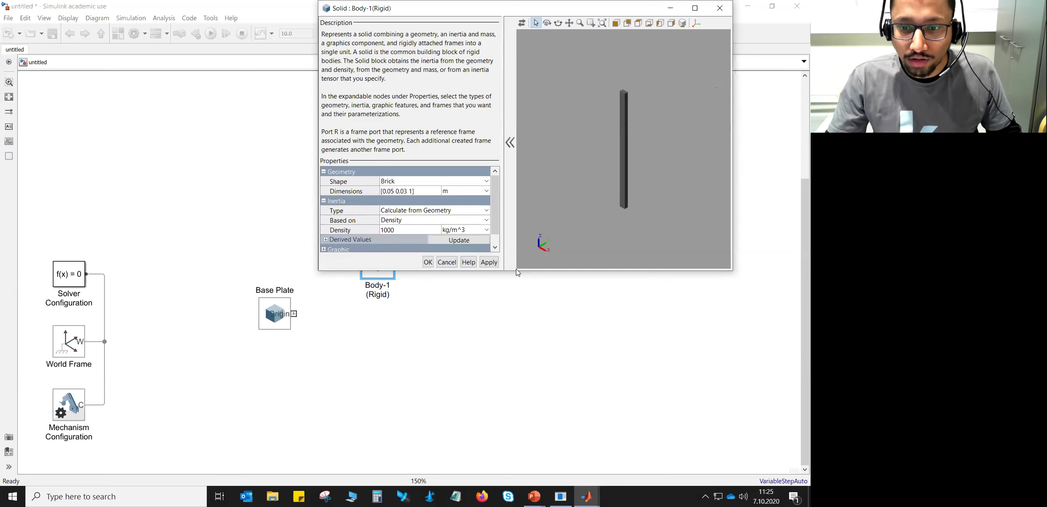
Set the density of Body-1 (Rigid) to 7800 kg/m^3 in an enlarged dialog and update its derived values
left_click_drag(517, 271, 517, 338)
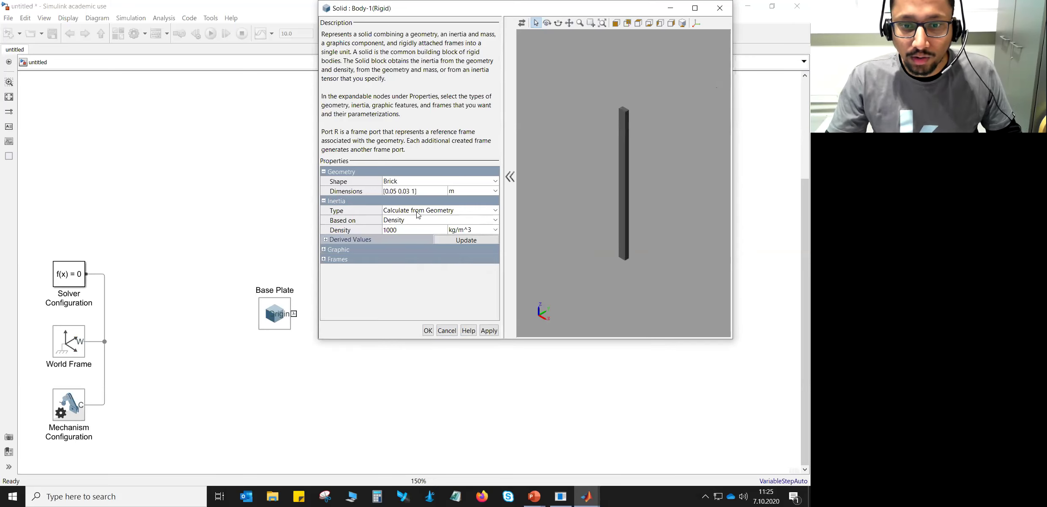
left_click(410, 228)
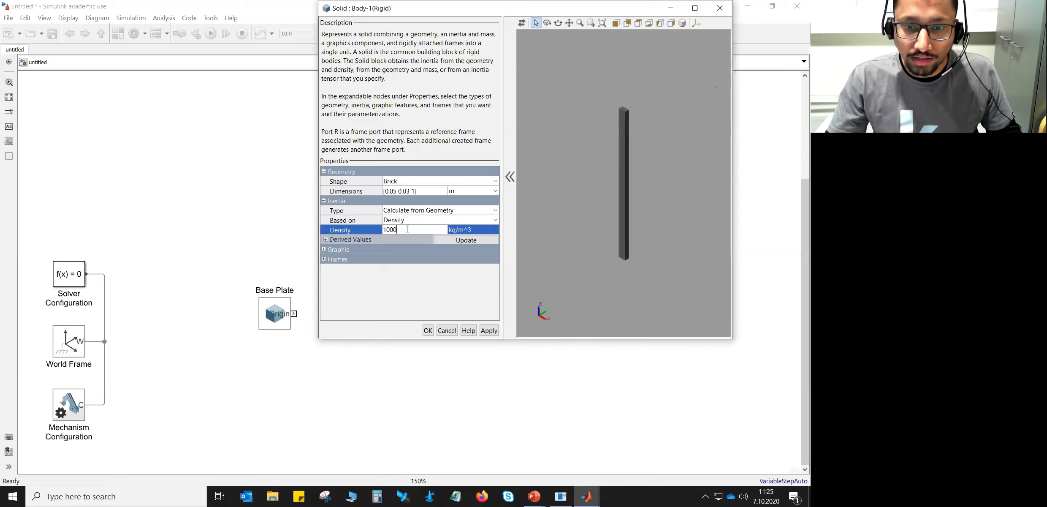
type("7800")
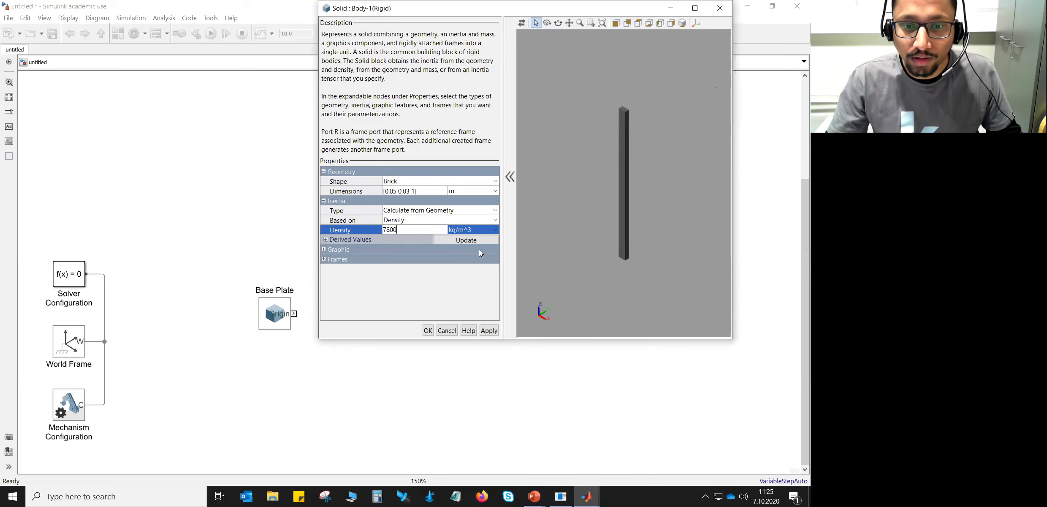
left_click(452, 240)
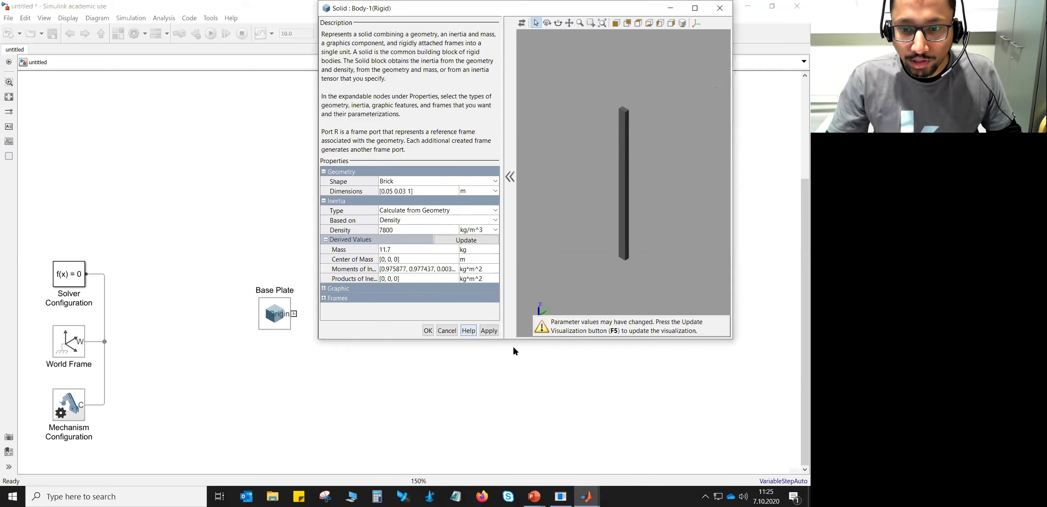
Enlarge the Body-1 (Rigid) properties dialog and set the block's simple visual color to [0.9 0.5 0.5]
left_click_drag(528, 339, 528, 441)
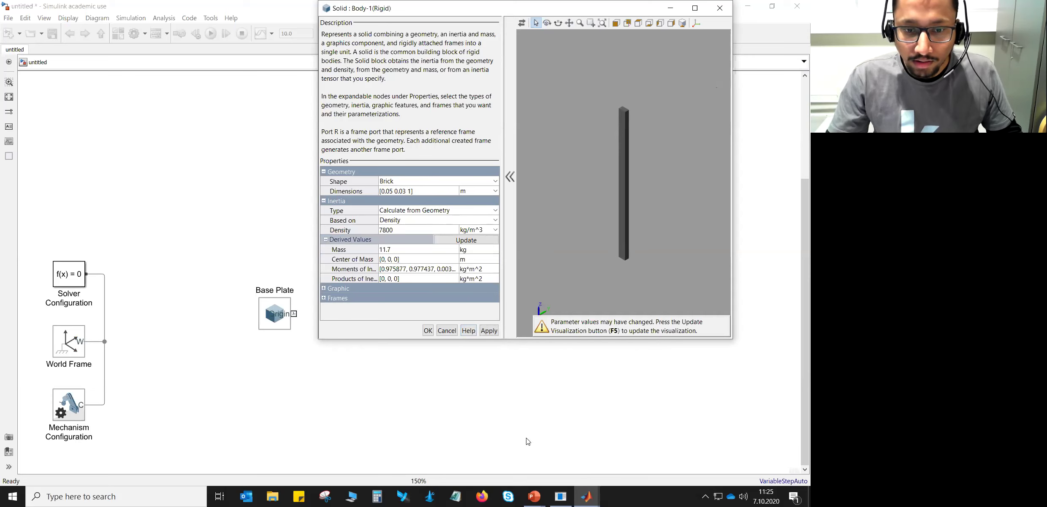
left_click(326, 288)
left_click(326, 289)
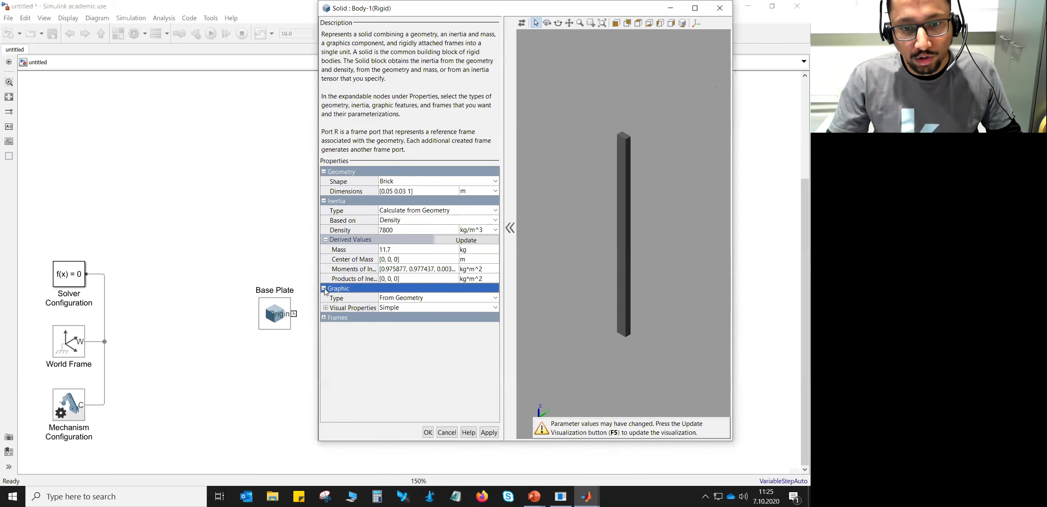
left_click(328, 308)
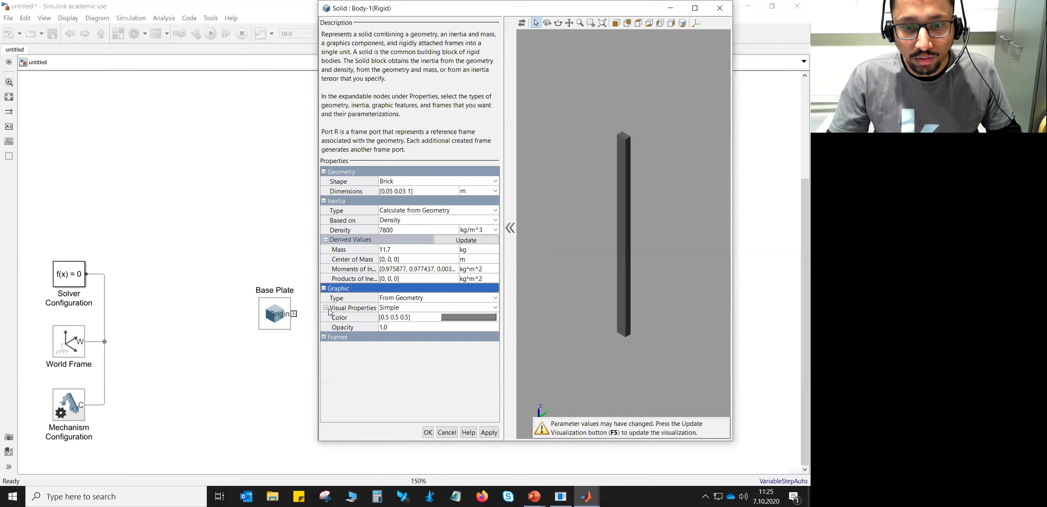
left_click(388, 317)
left_click(388, 319)
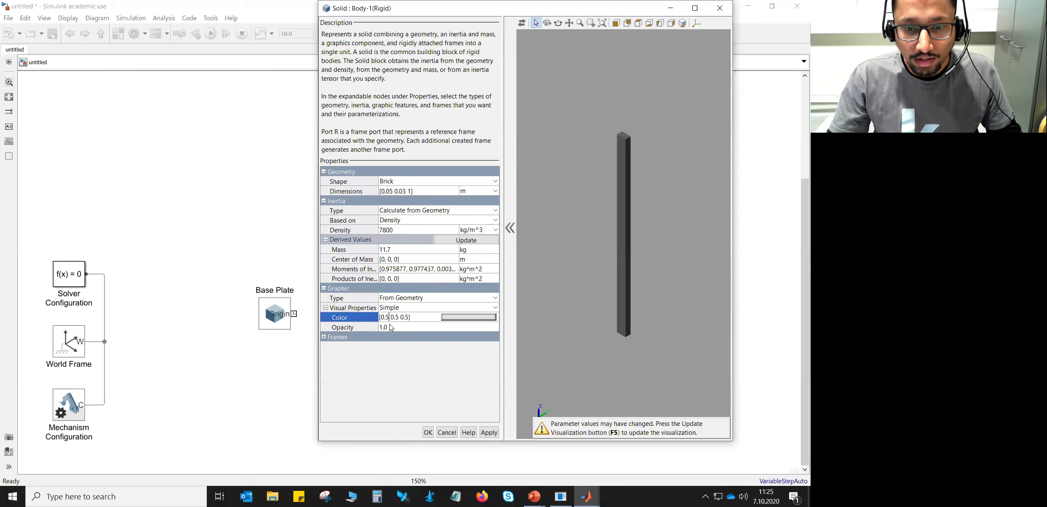
key("BackSpace")
type("9")
key("Return")
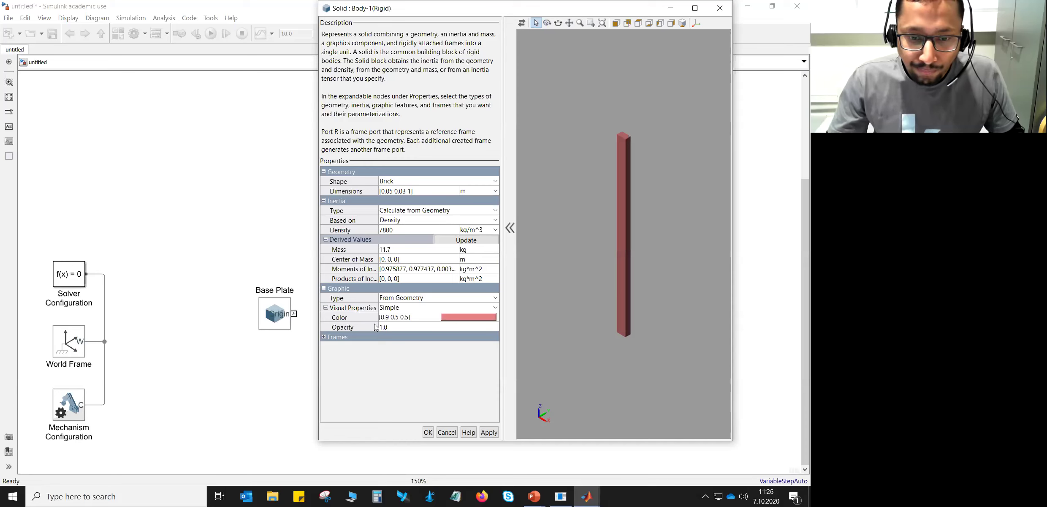
Show the frames in the Body-1 (Rigid) preview and disable its reference port R
left_click(323, 336)
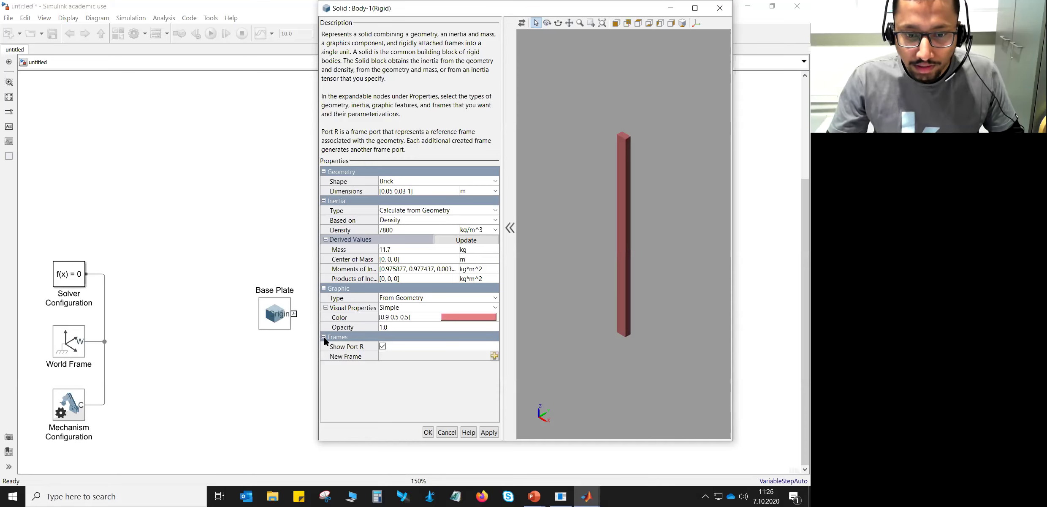
left_click(686, 27)
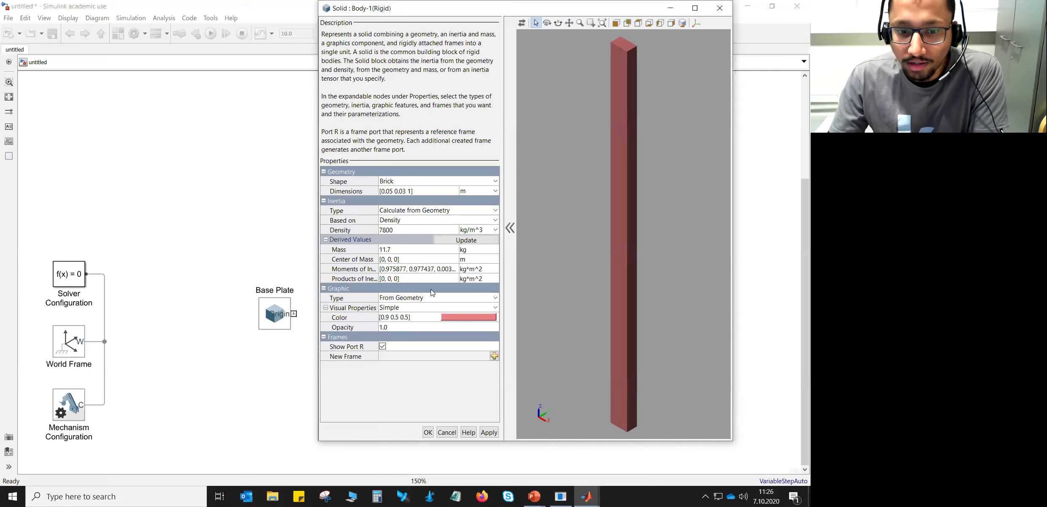
left_click(696, 23)
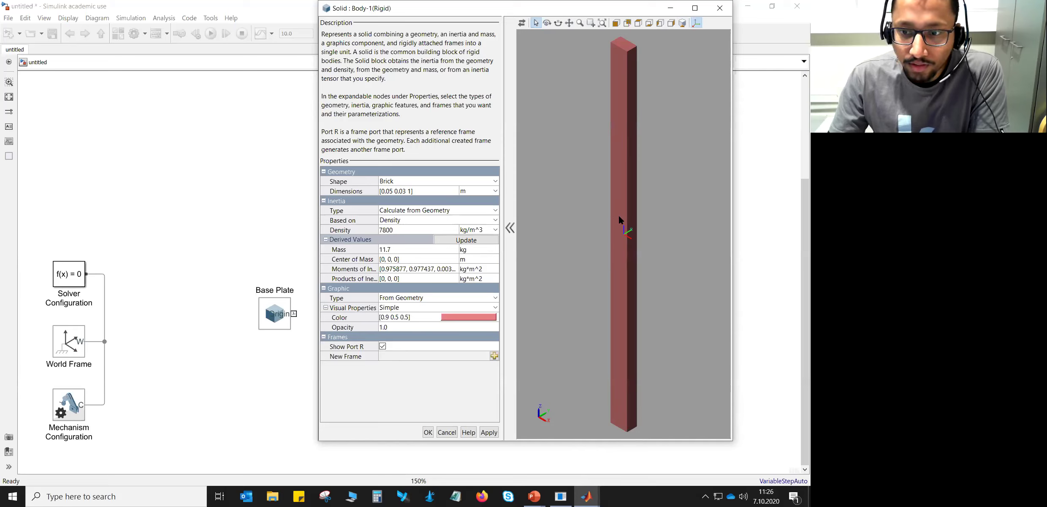
left_click(383, 346)
left_click(521, 22)
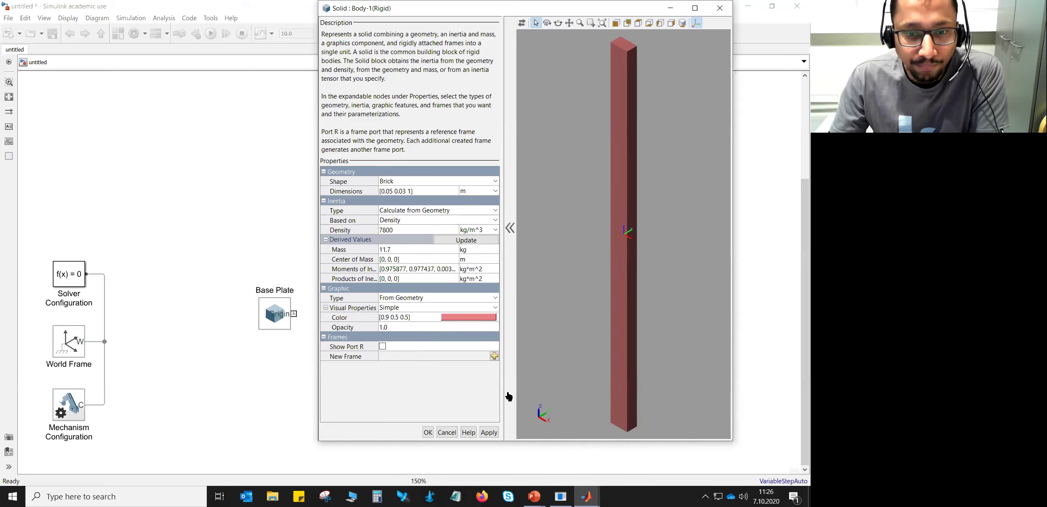
Add a frame named L to Body-1 (Rigid) with its origin at the centroid of the -z surface
left_click(494, 356)
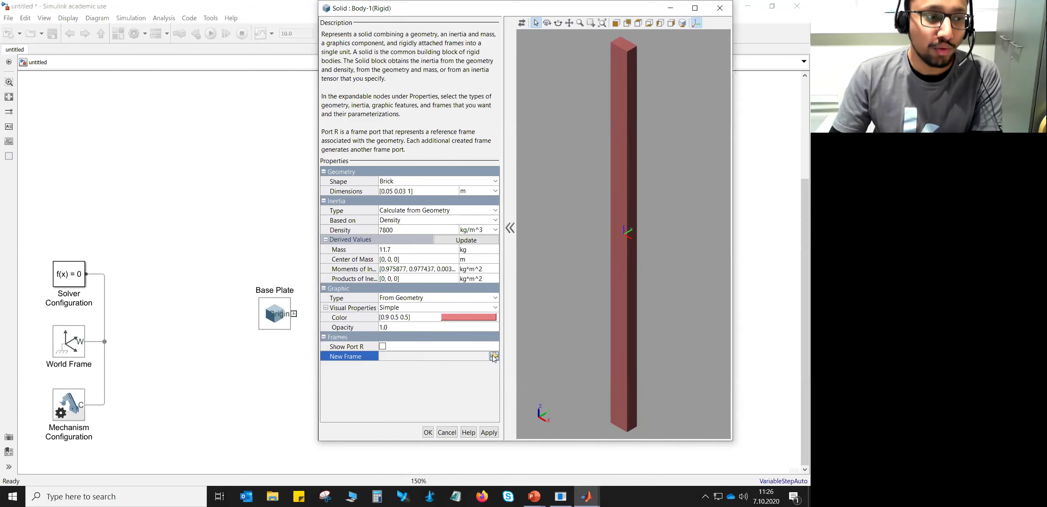
double_click(363, 24)
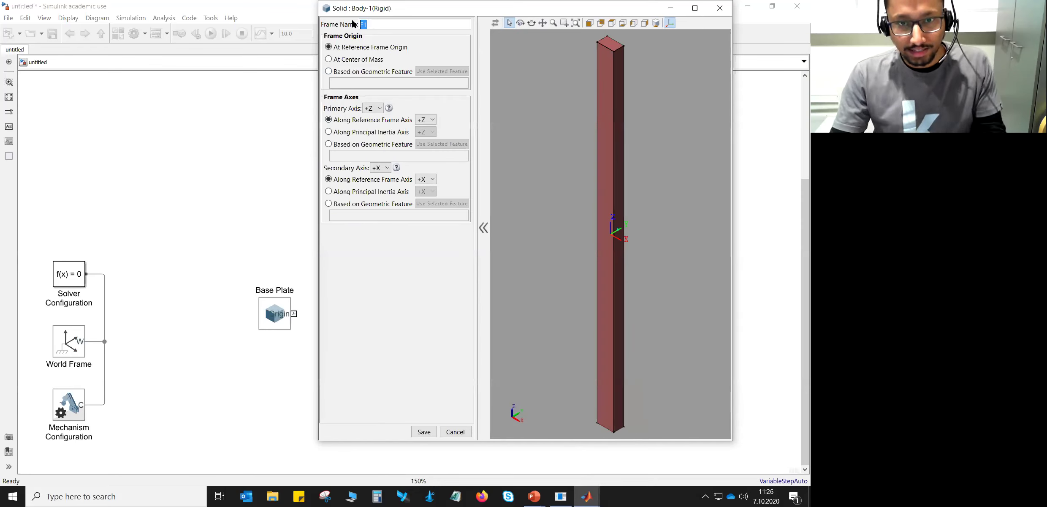
type("L")
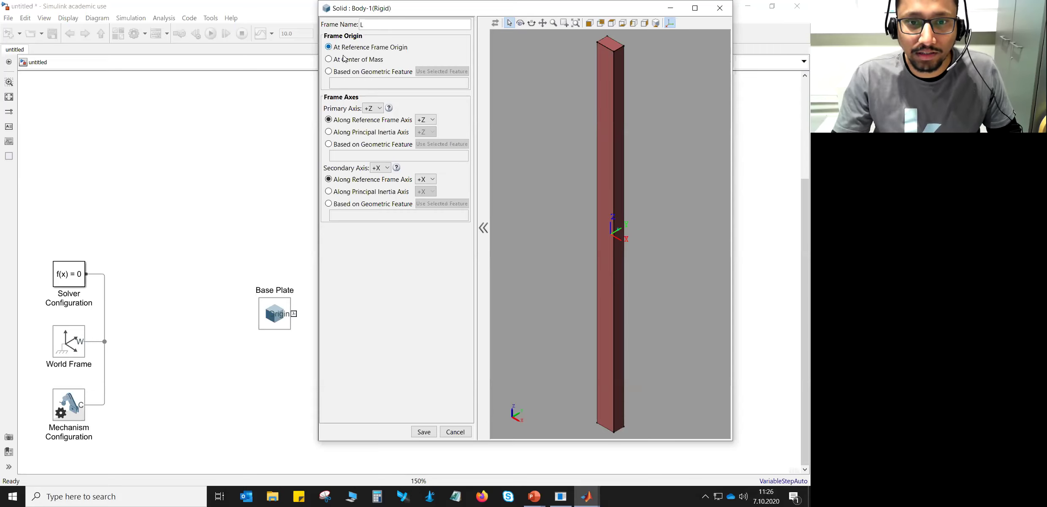
left_click(329, 72)
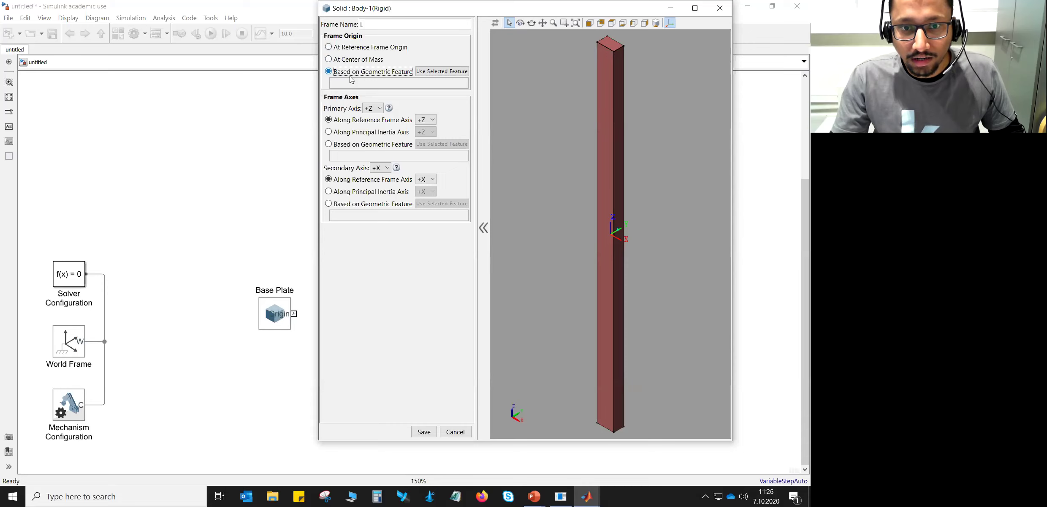
left_click_drag(594, 335, 613, 223)
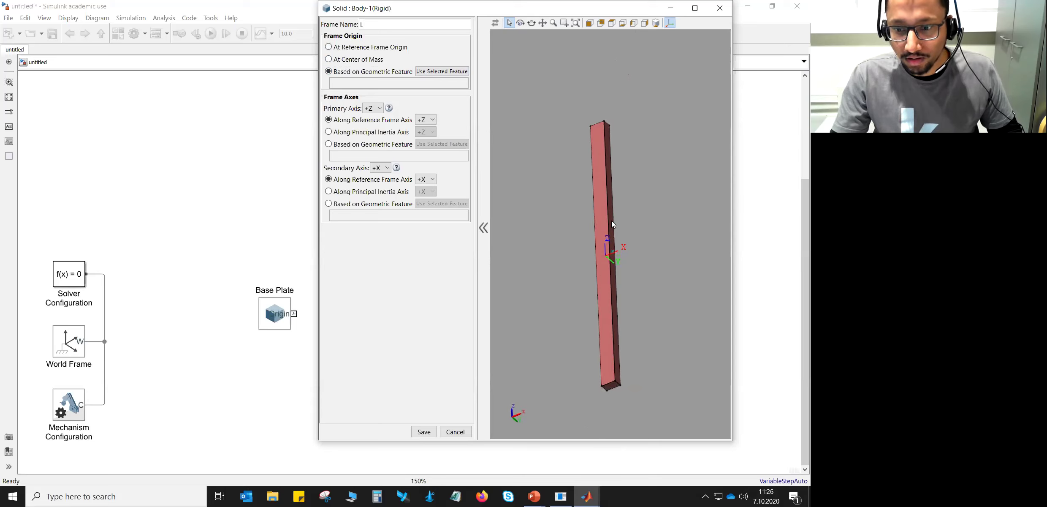
scroll(611, 386, "up", 3)
left_click(610, 385)
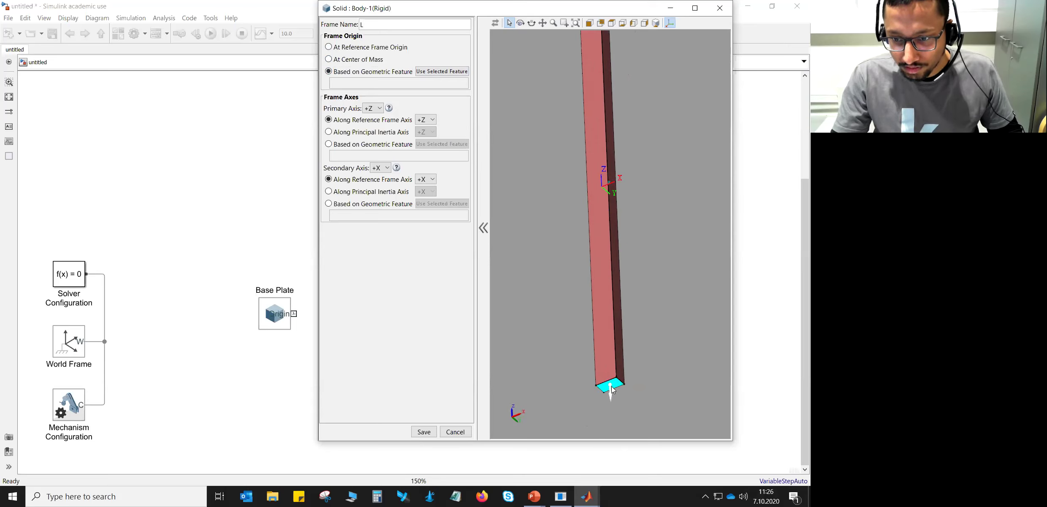
left_click(442, 72)
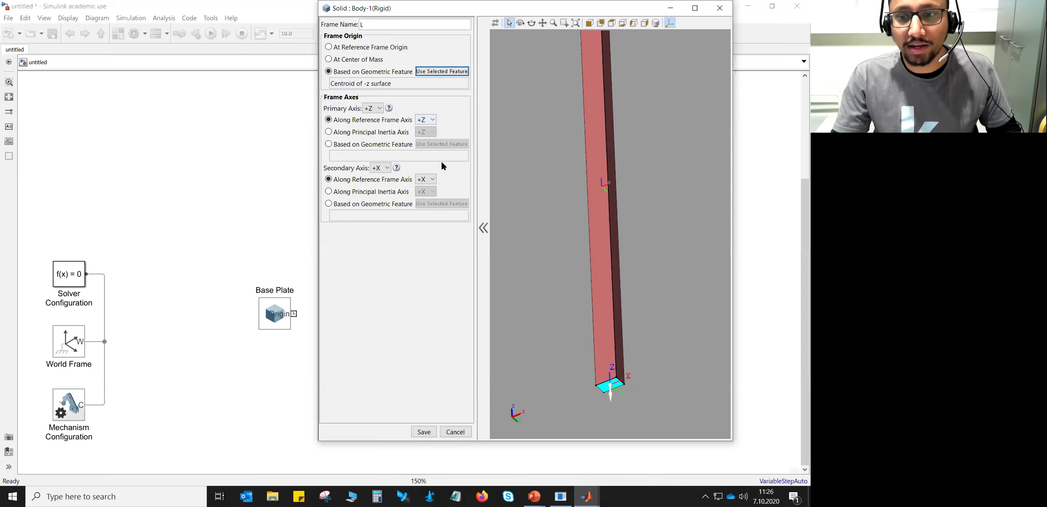
left_click(424, 432)
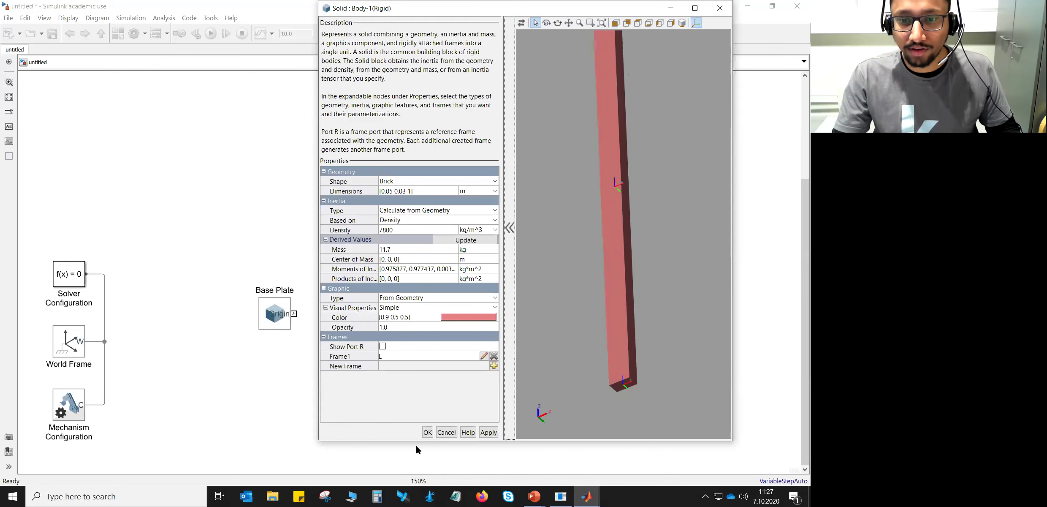
Add a frame named R at the centroid of the +z surface and accept the Body-1 (Rigid) properties
left_click(494, 366)
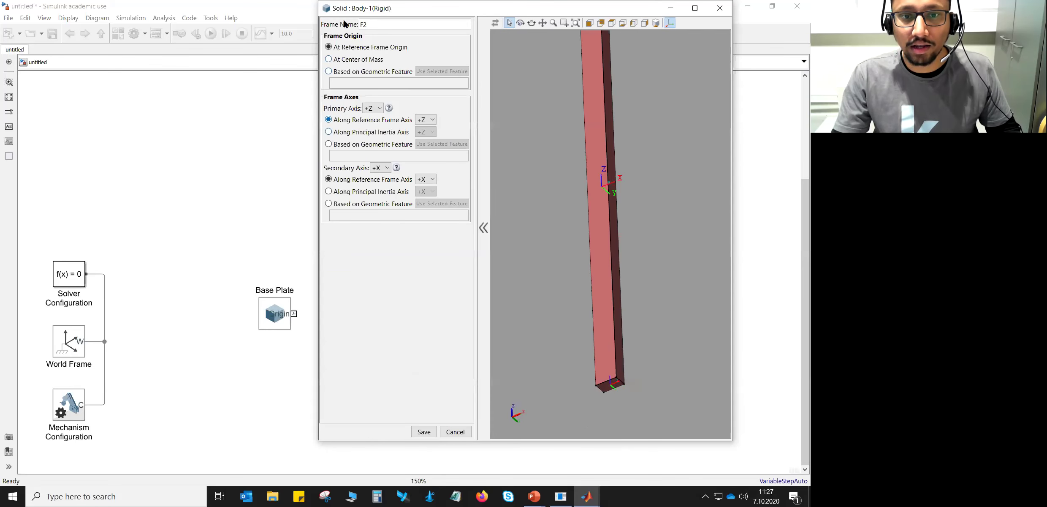
left_click_drag(374, 24, 353, 26)
type("R")
left_click(328, 72)
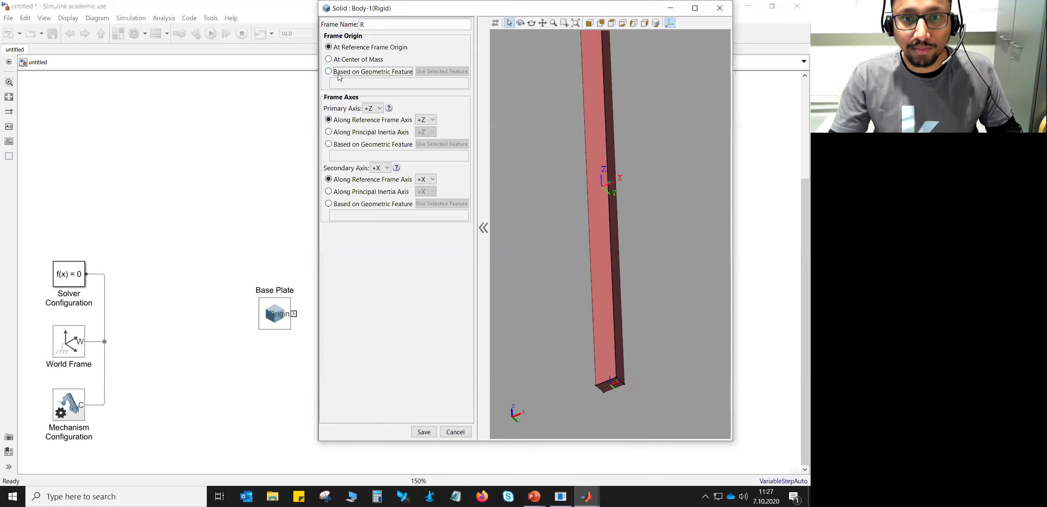
mouse_move(636, 113)
left_mouse_down()
mouse_move(639, 86)
mouse_move(628, 182)
mouse_move(640, 72)
mouse_move(621, 122)
mouse_move(633, 97)
mouse_move(630, 118)
left_mouse_up()
left_click(629, 118)
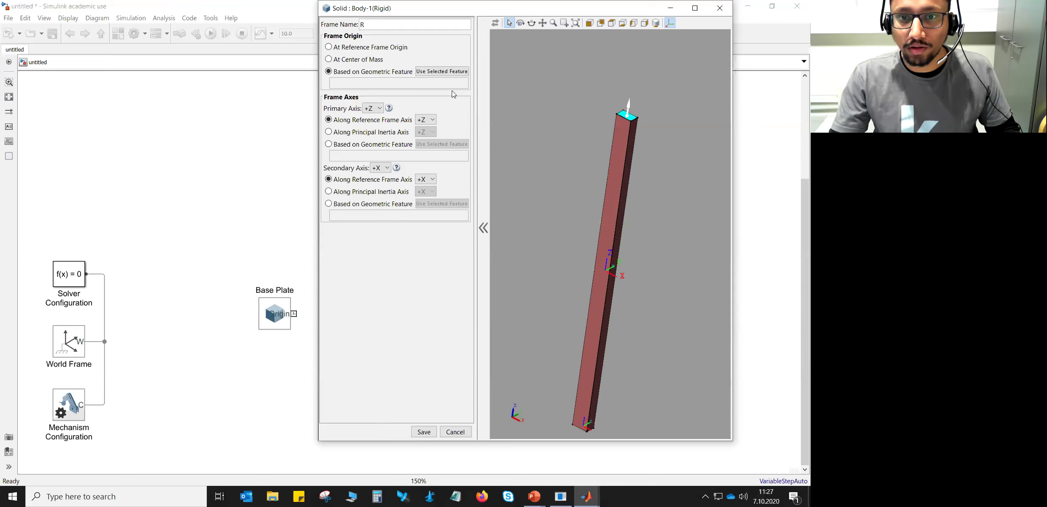
left_click(445, 71)
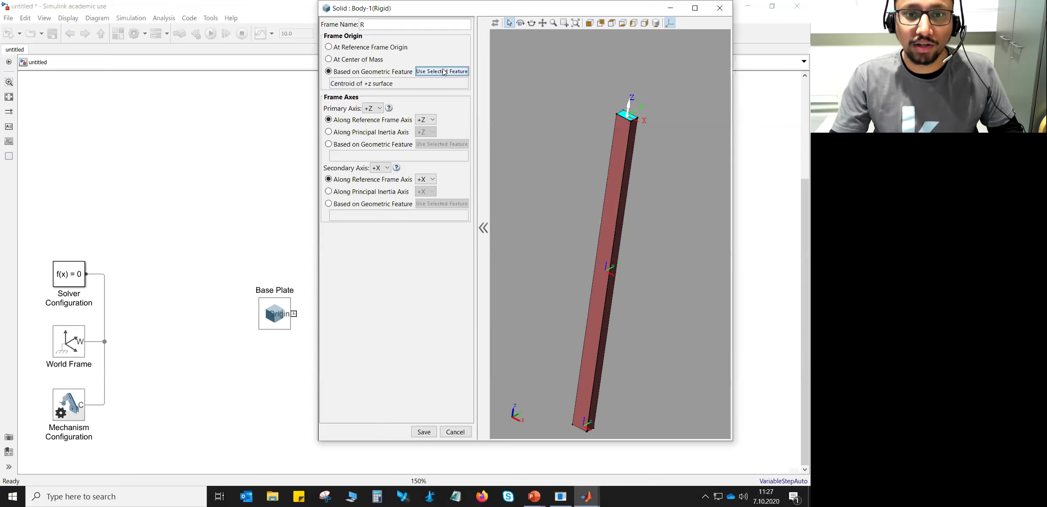
left_click(425, 432)
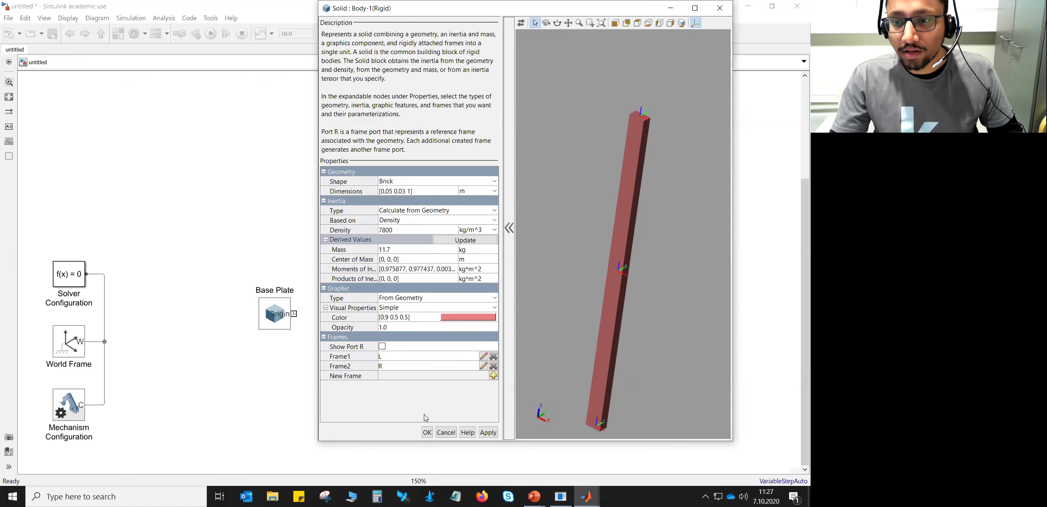
left_click(681, 23)
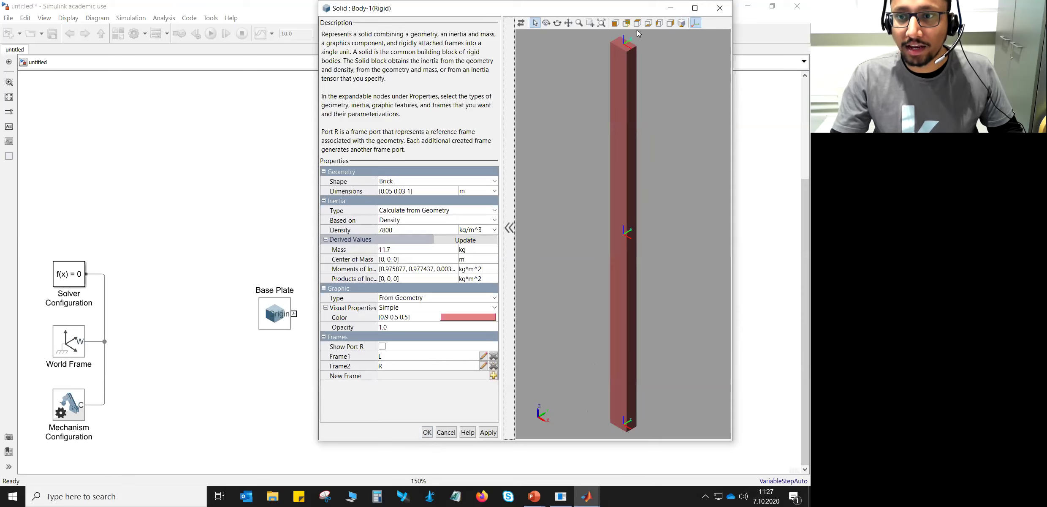
left_click(429, 433)
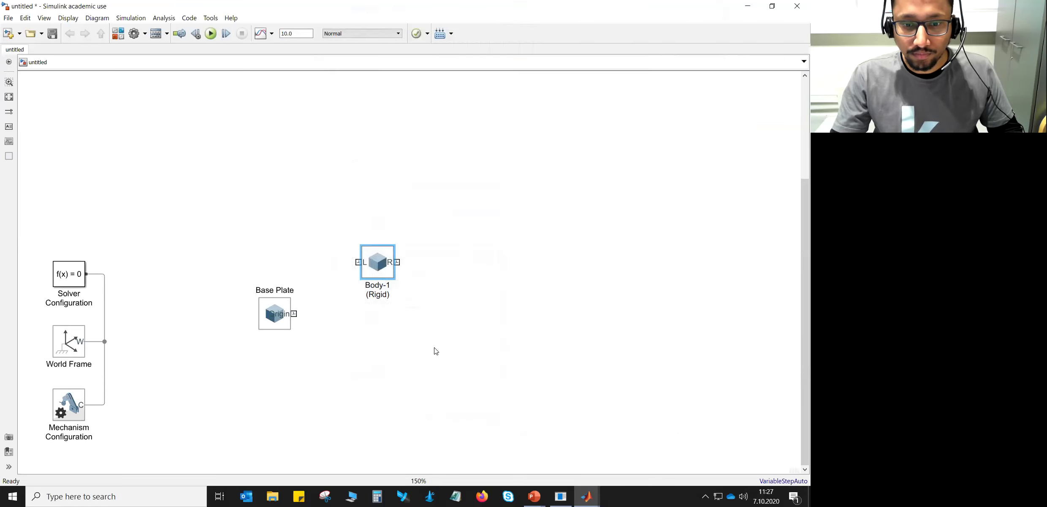
Widen the Body-1 (Rigid) block, move it far to the right of the Base Plate, and align both blocks with the World Frame
left_click_drag(390, 273, 632, 383)
left_click(622, 401)
left_click_drag(269, 311, 224, 338)
left_click(608, 370)
left_click_drag(608, 370, 643, 342)
left_click(561, 362)
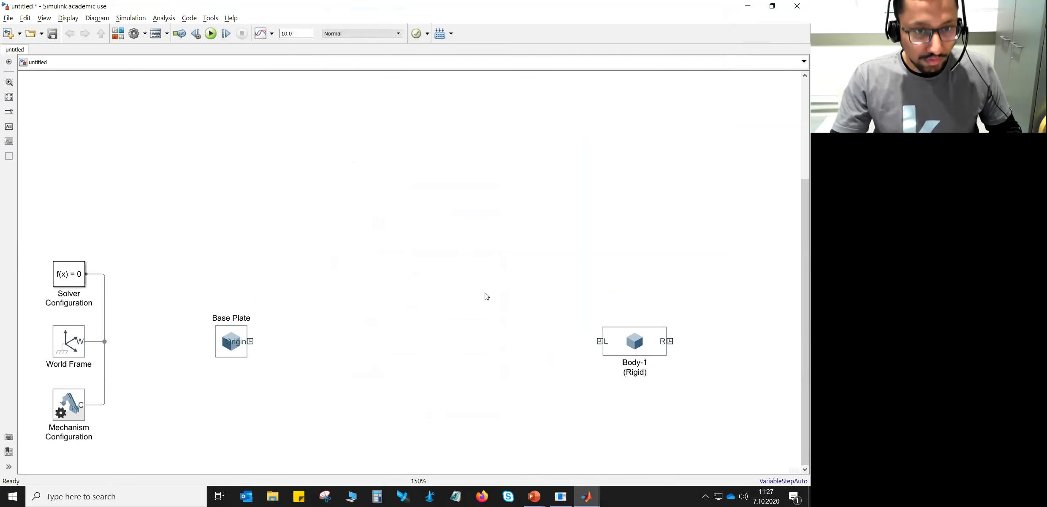
Switch to the PowerPoint slide show, read the Body-2 specifications on the next slide, and return to Simulink
key("alt+Tab")
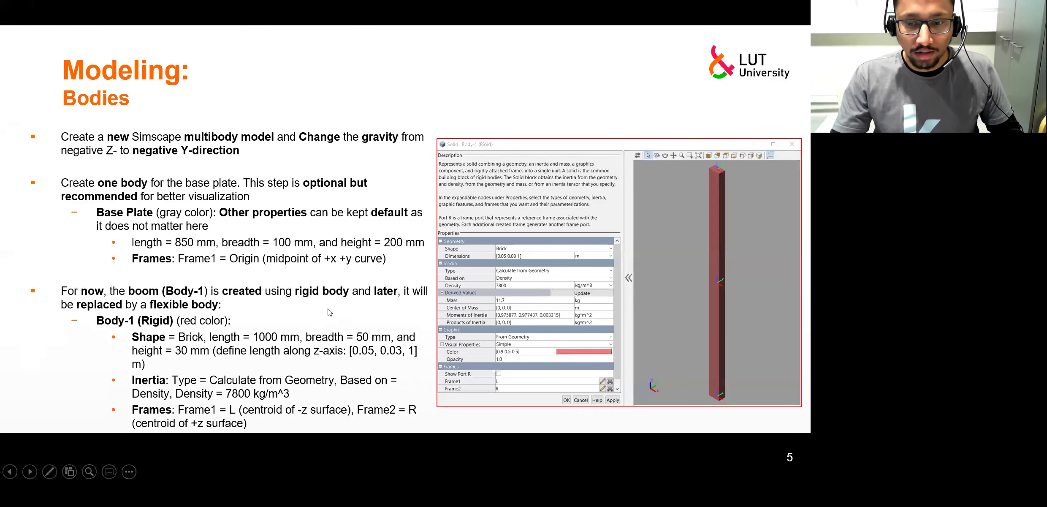
key("Right")
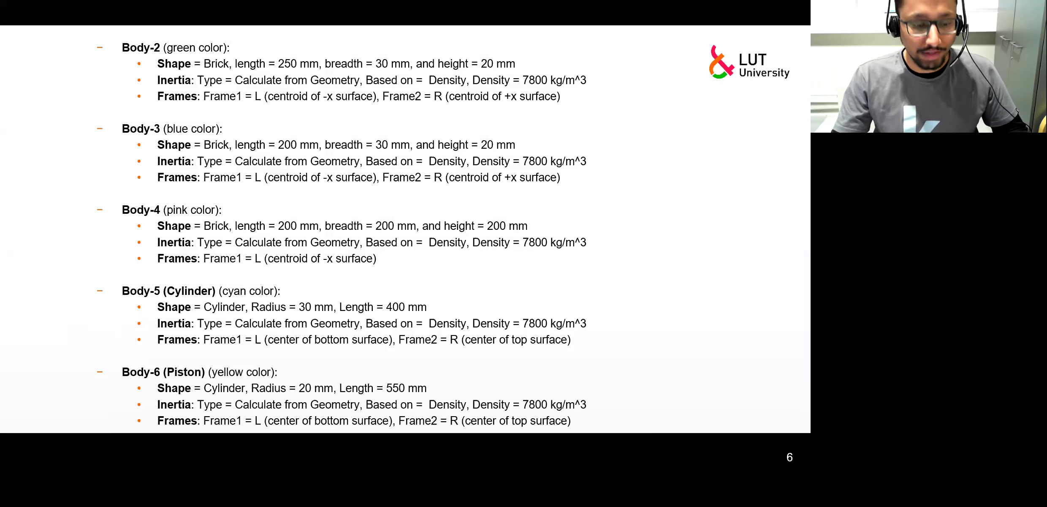
key("alt+Tab")
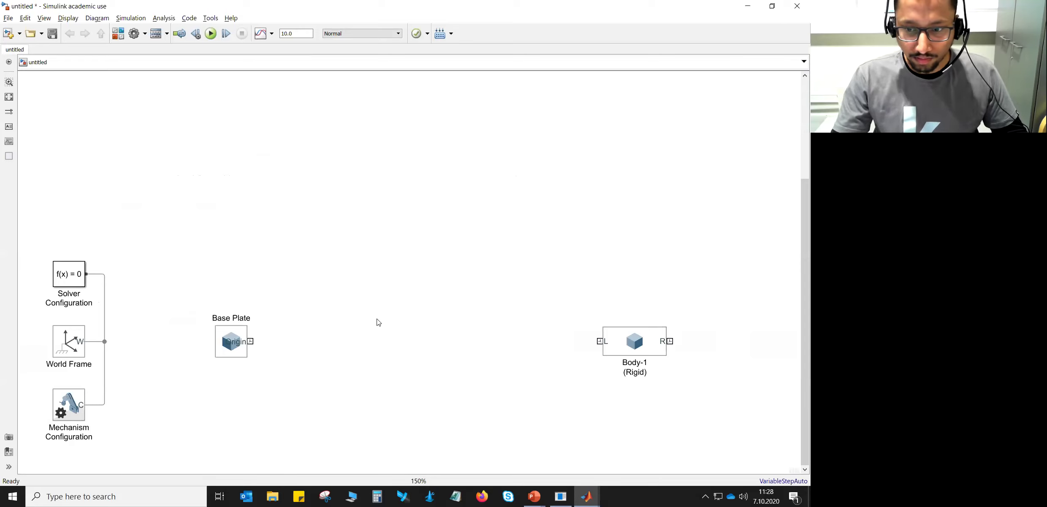
Add a Solid block in the empty area above and to the right of the Base Plate and name it Body-2
double_click(344, 217)
type("solid")
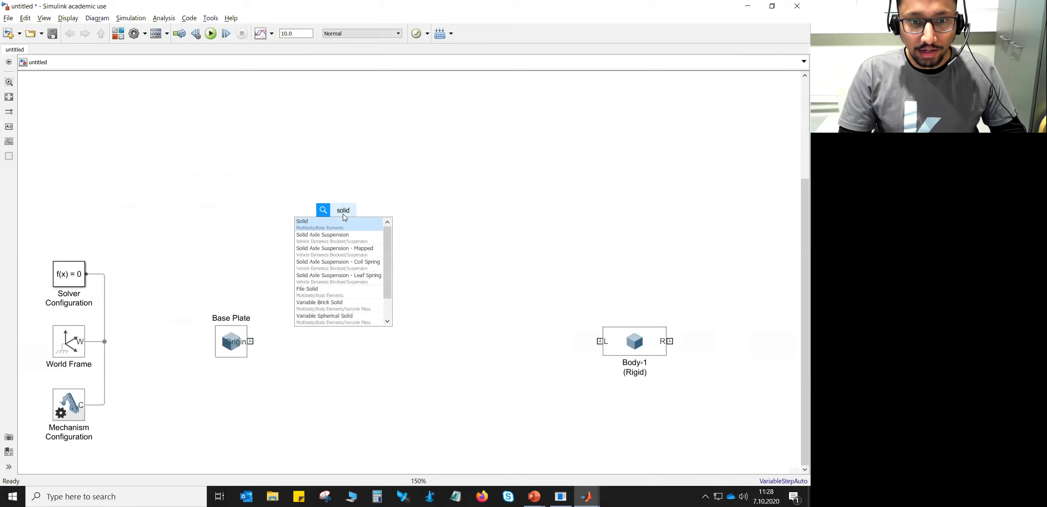
key("Return")
double_click(342, 237)
type("Body-2")
key("Return")
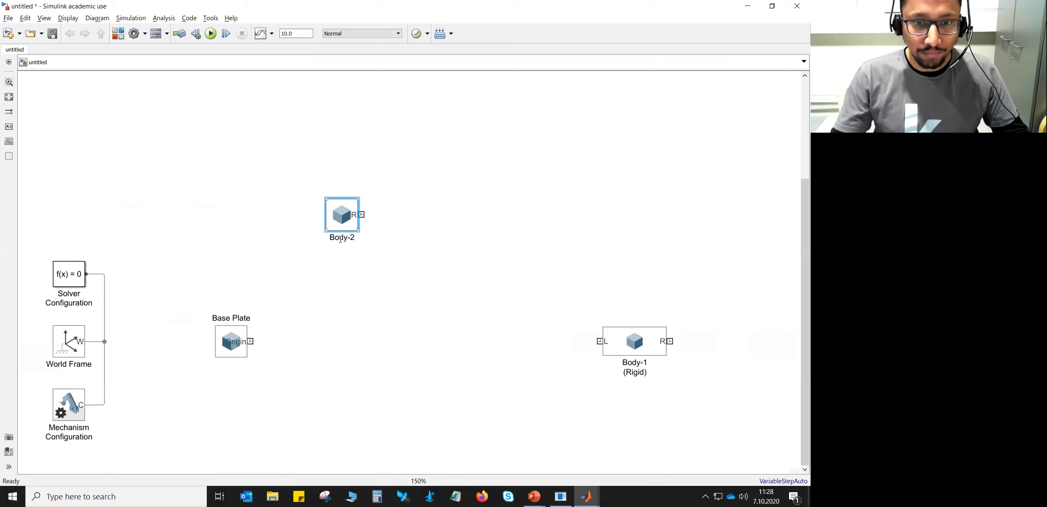
Set the brick dimensions of Body-2 to [0.25 0.03 0.20] m
double_click(343, 217)
left_click_drag(366, 210, 342, 105)
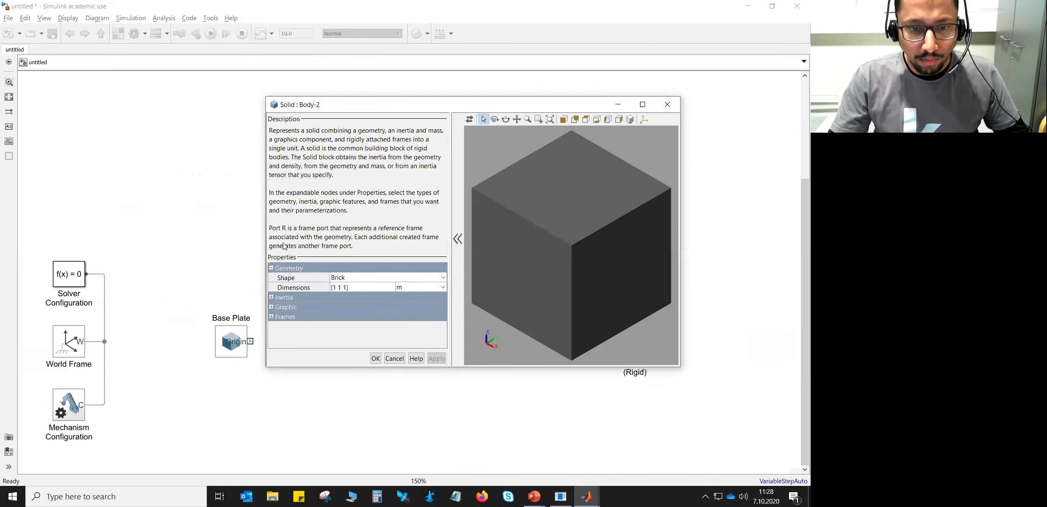
left_click(333, 288)
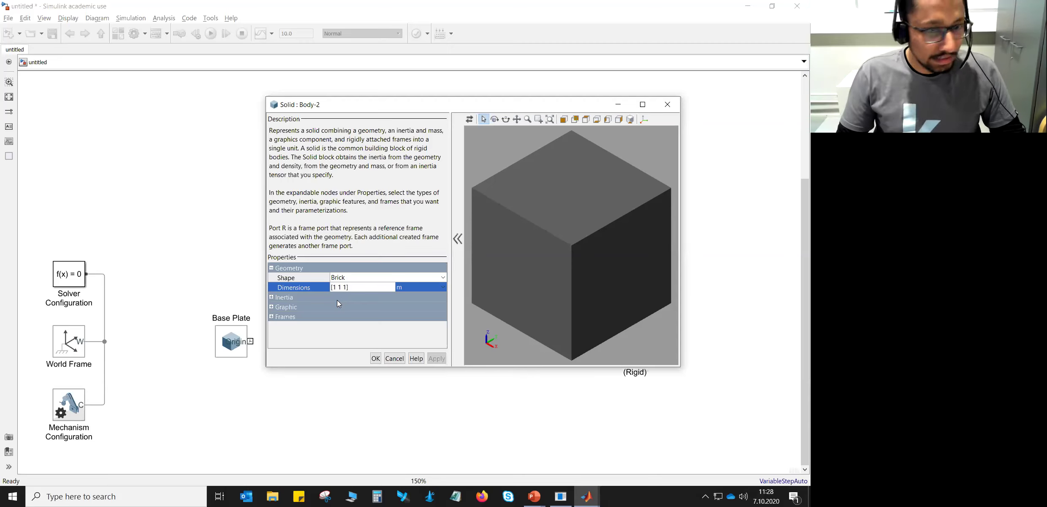
type("0.25")
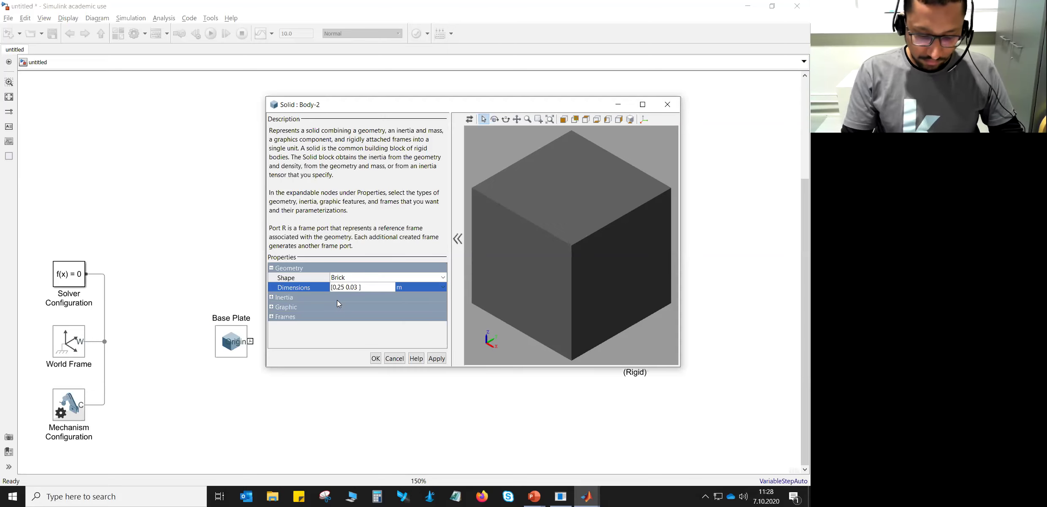
type("20")
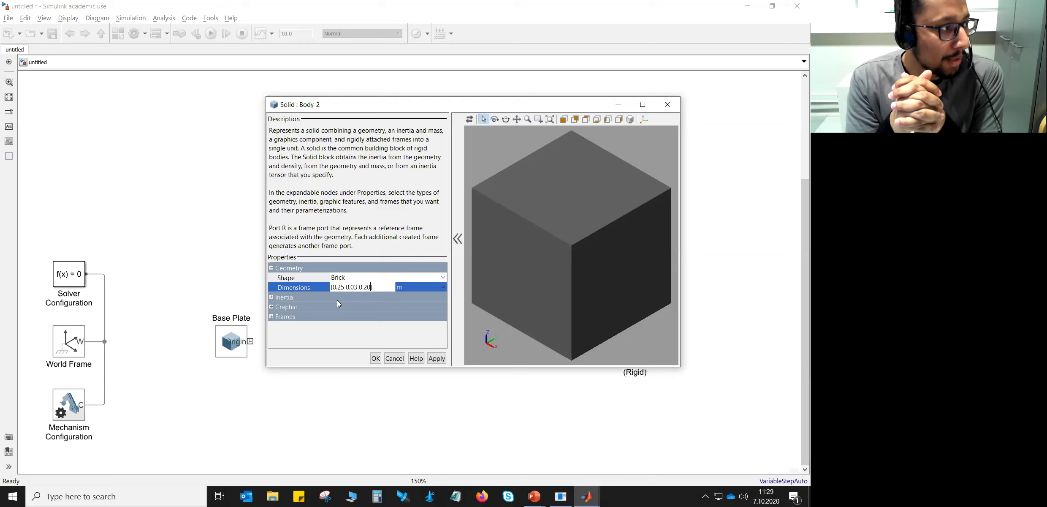
key("Return")
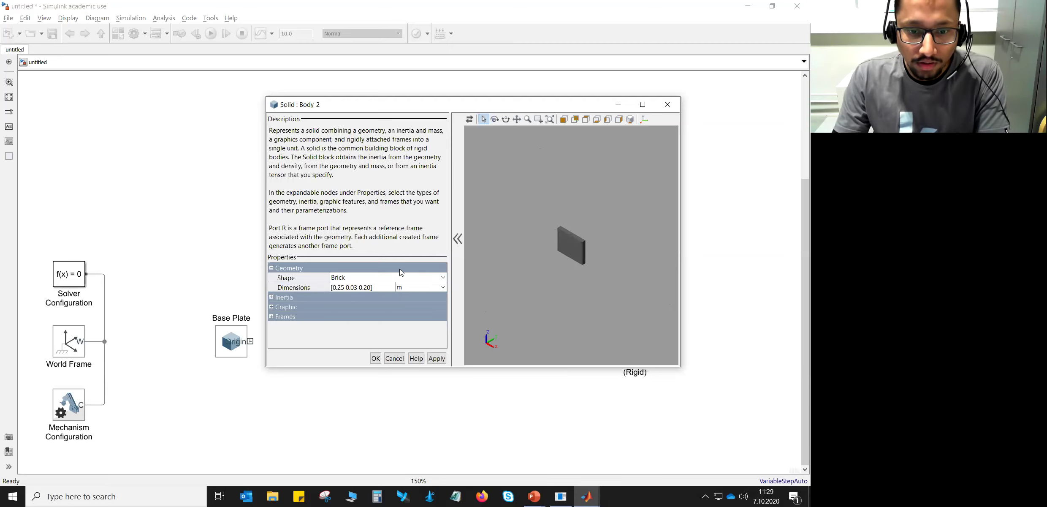
Correct the brick dimensions of Body-2 to [0.25 0.03 0.02] m and refresh the solid preview
left_click(366, 287)
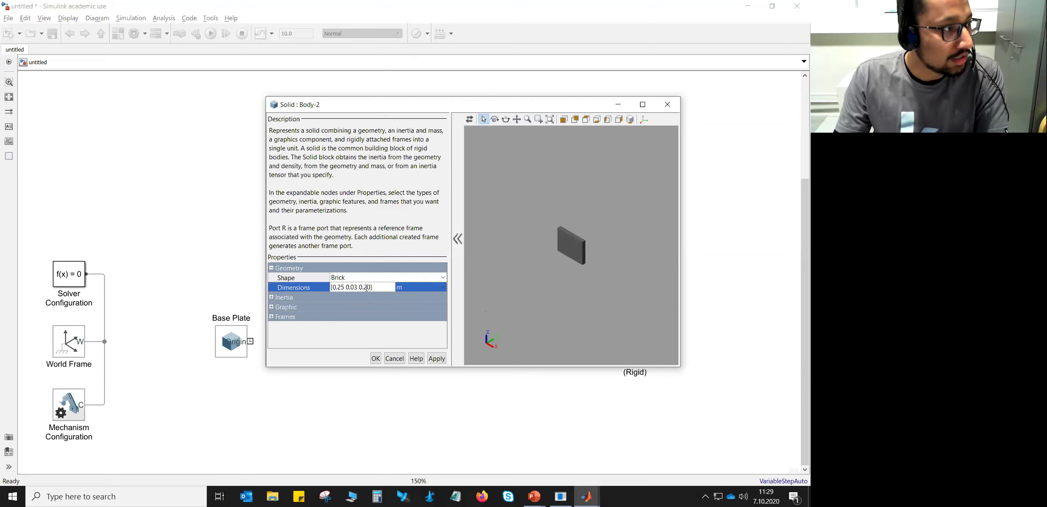
type("0")
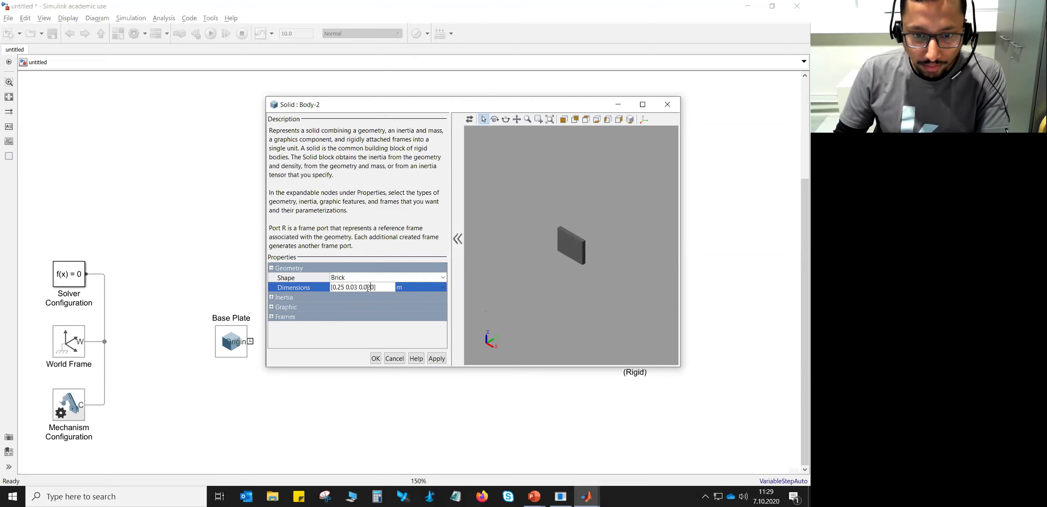
key("Right")
key("Delete")
key("Return")
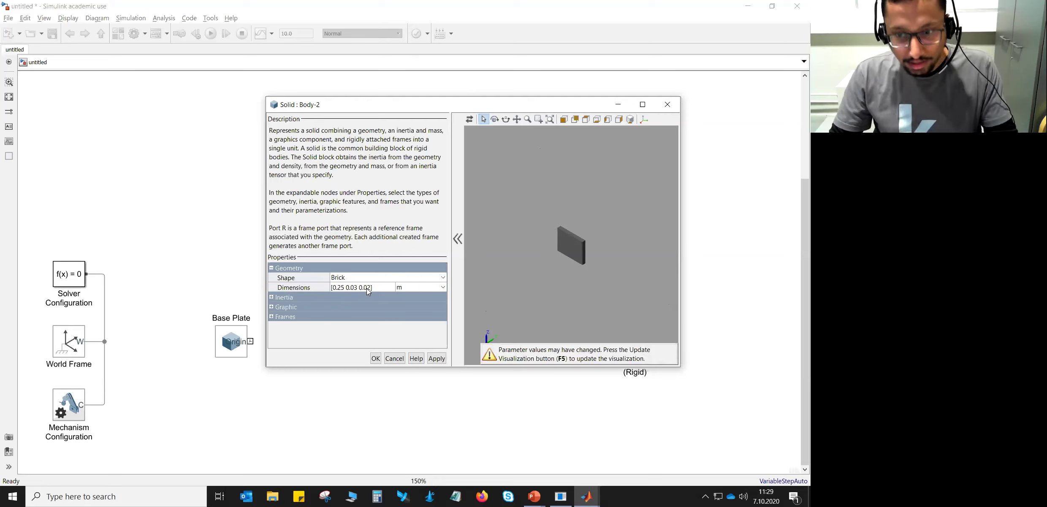
scroll(626, 153, "up", 5)
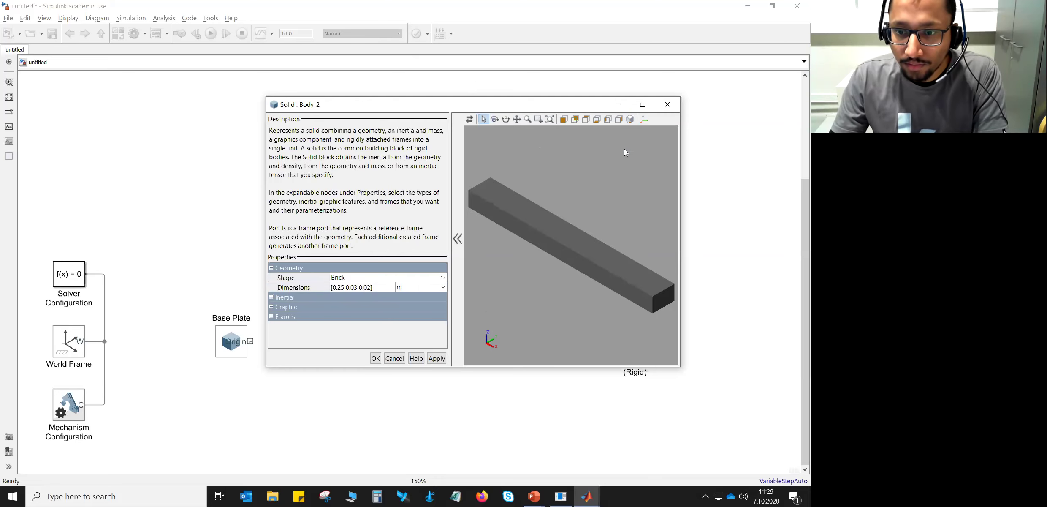
Set the density of Body-2 to 7800 kg/m^3 and update its derived inertia values
left_click(271, 297)
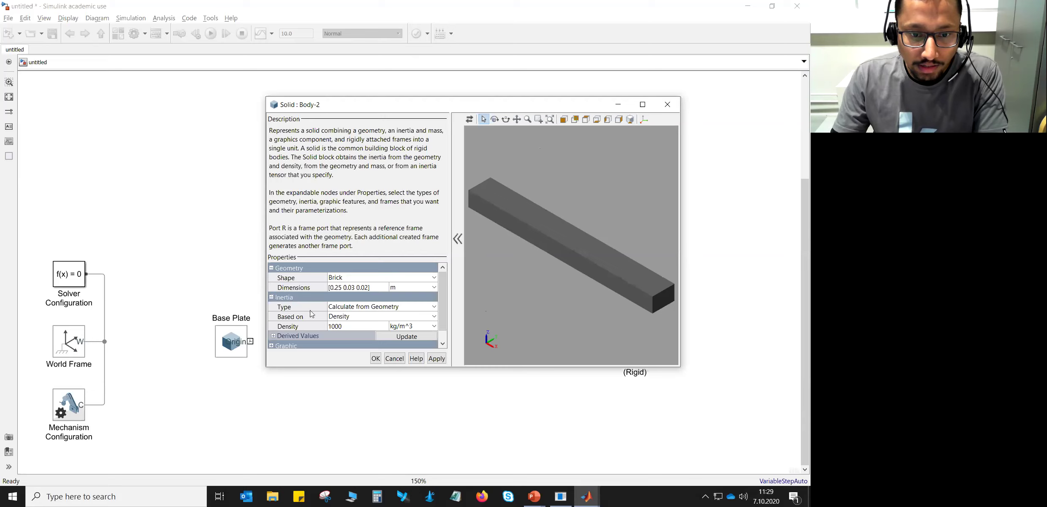
left_click(349, 316)
left_click(344, 329)
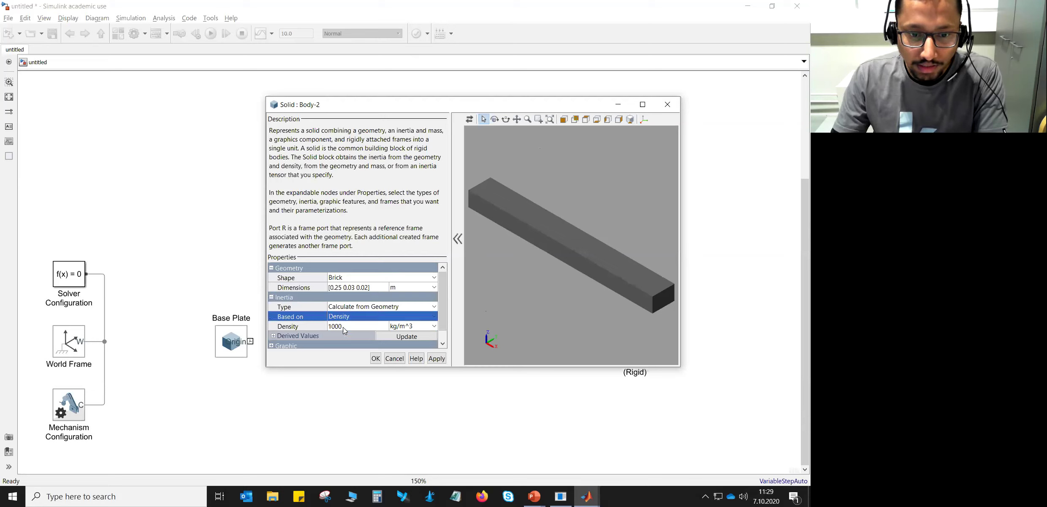
left_click(345, 326)
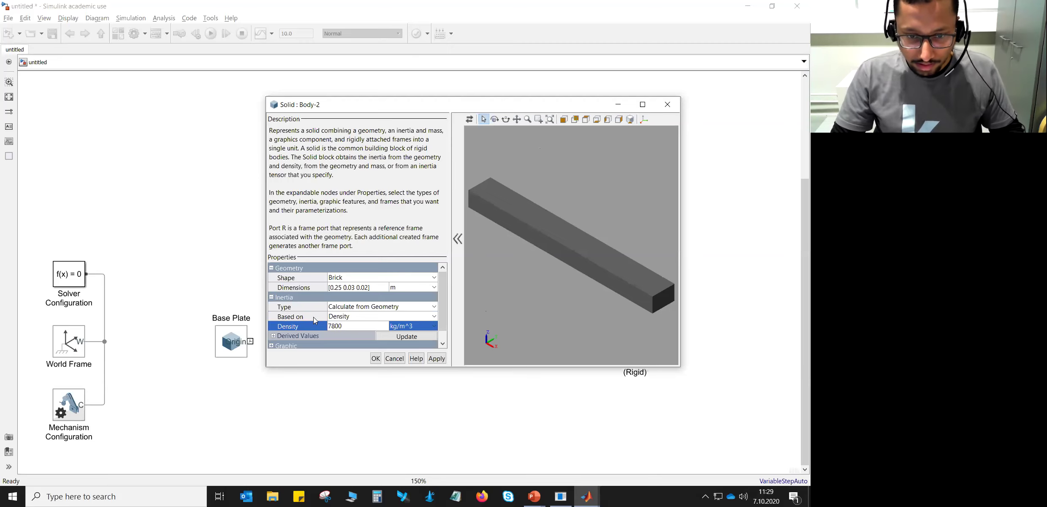
key("Return")
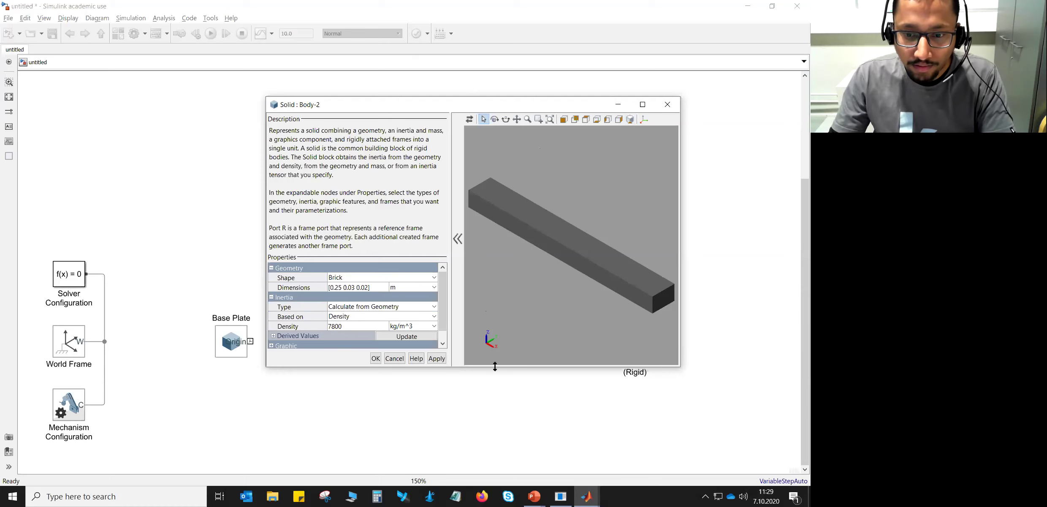
left_click_drag(494, 367, 489, 449)
left_click(412, 337)
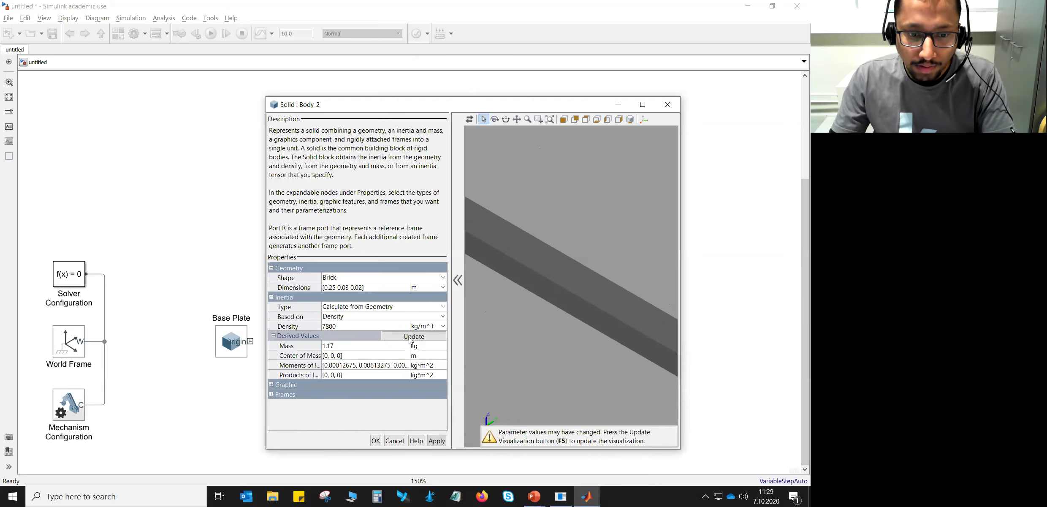
Set the graphic color of Body-2 to [0.5 0.9 0.5] and show the solid in isometric view
left_click(271, 385)
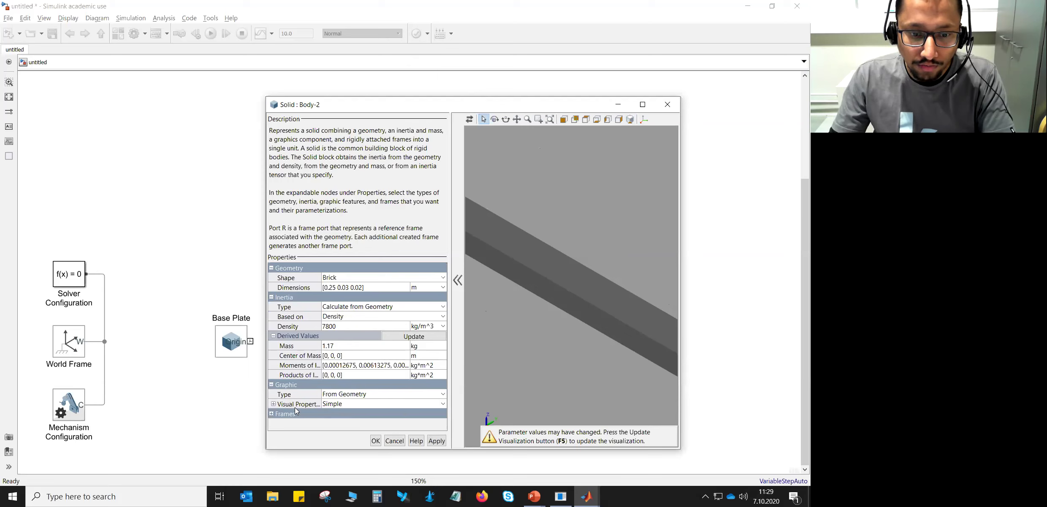
left_click(273, 404)
left_click(334, 414)
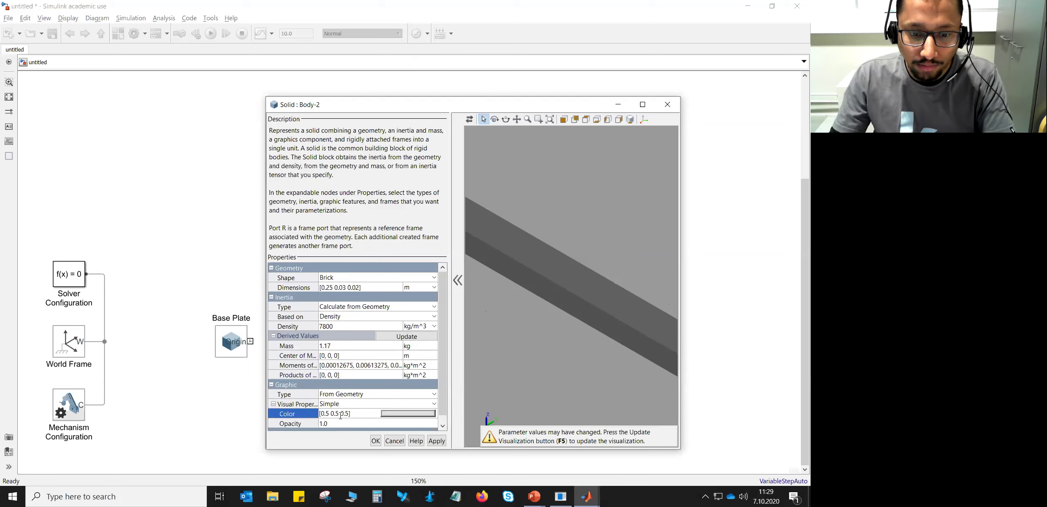
double_click(337, 413)
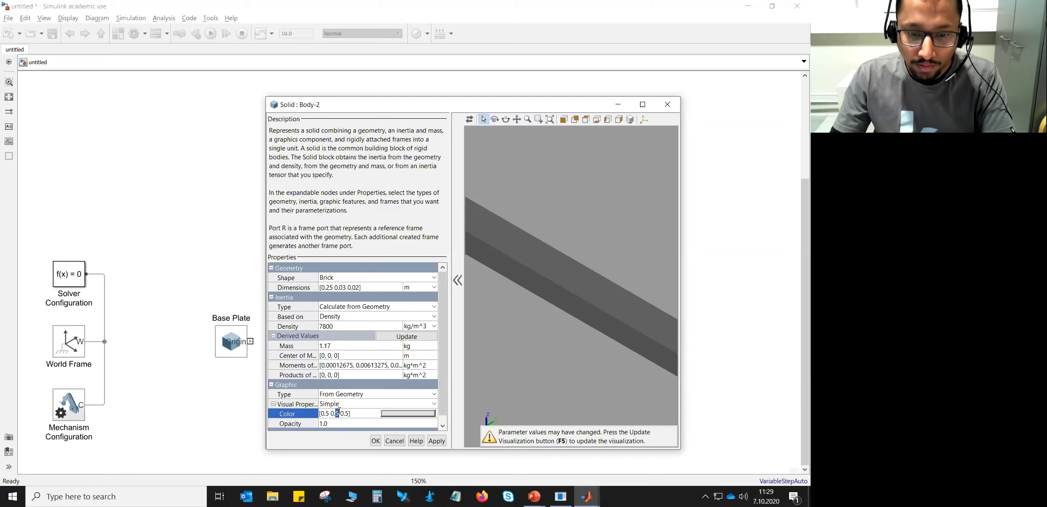
type("9")
key("Return")
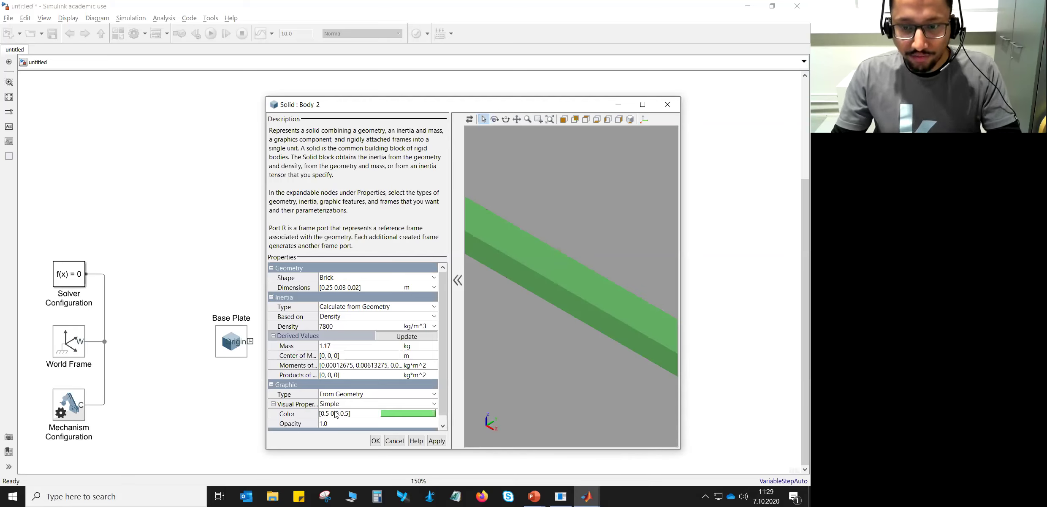
left_click(628, 119)
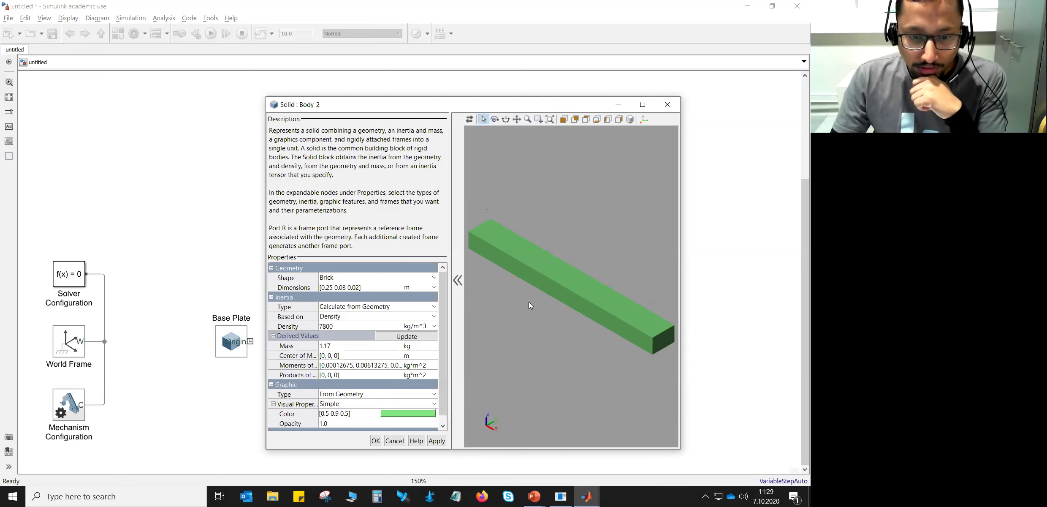
Enlarge the Body-2 dialog, display the frames in the preview, and turn off reference port R
left_click_drag(440, 109, 395, 46)
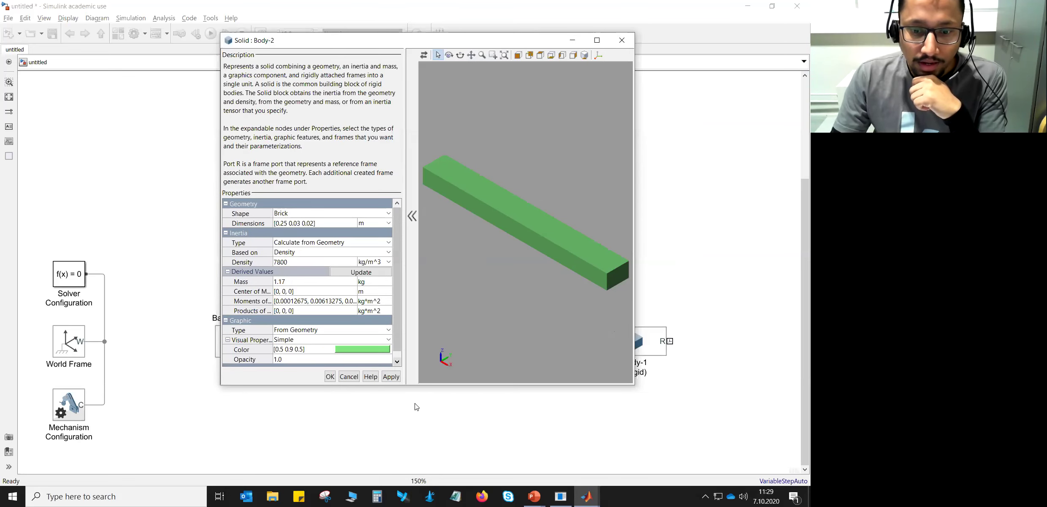
left_click_drag(425, 384, 427, 464)
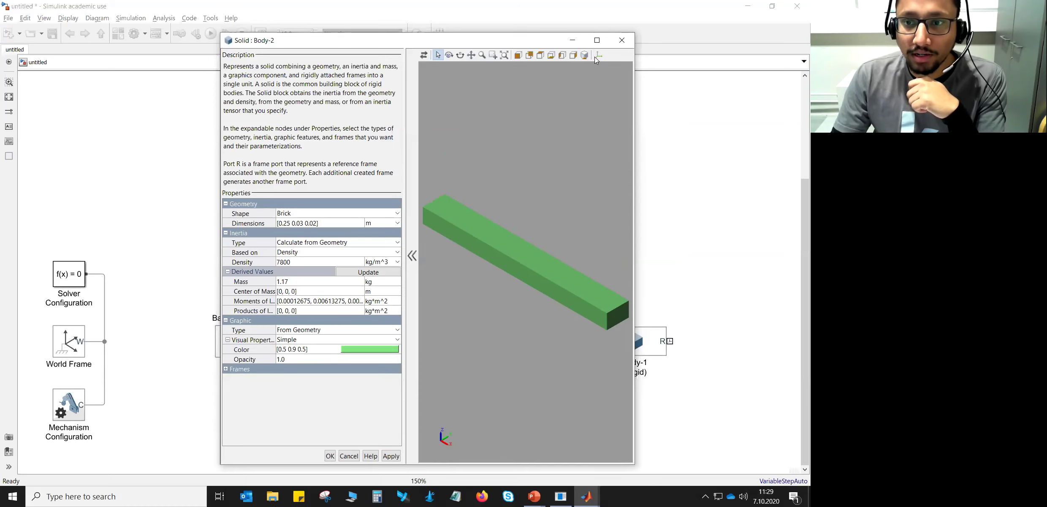
scroll(567, 190, "down", 3)
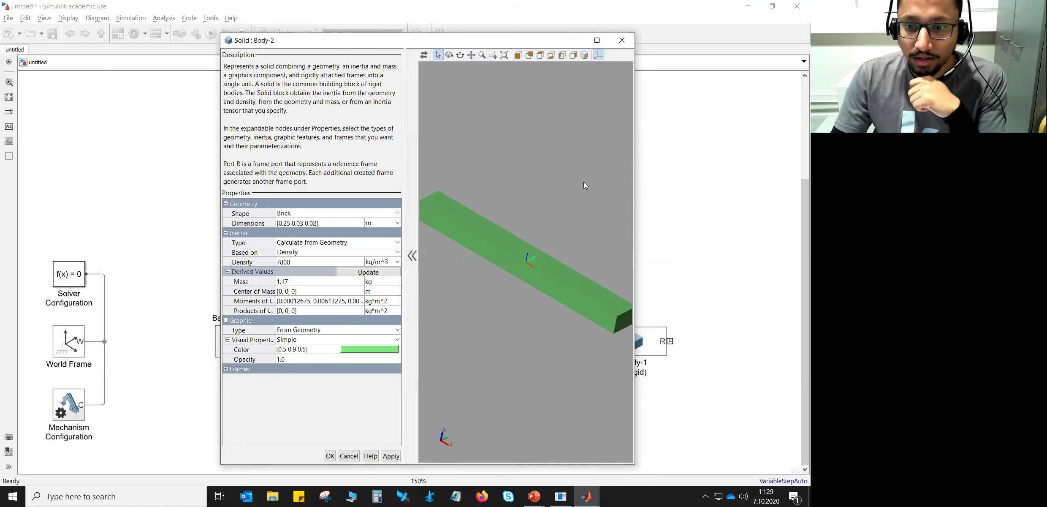
scroll(513, 177, "up", 2)
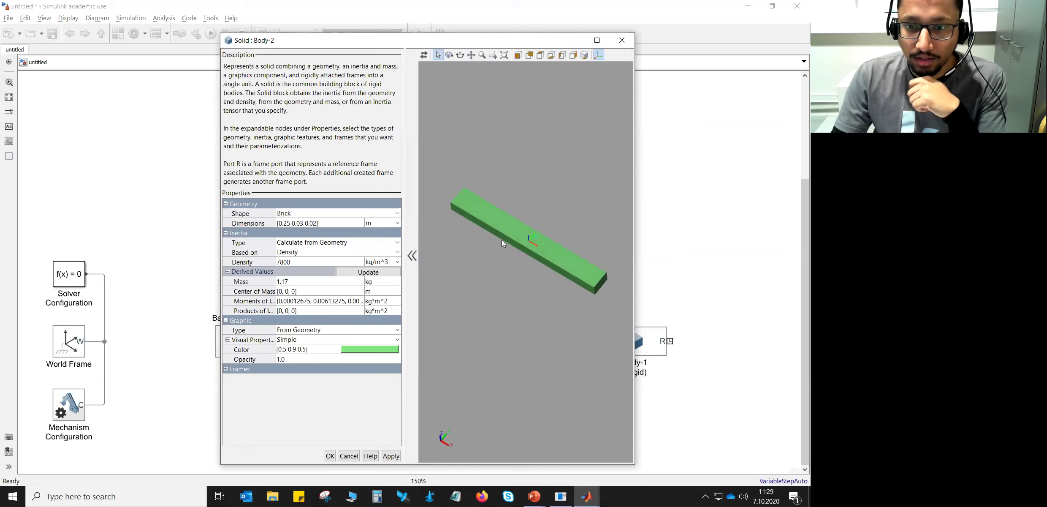
left_click_drag(504, 198, 591, 158)
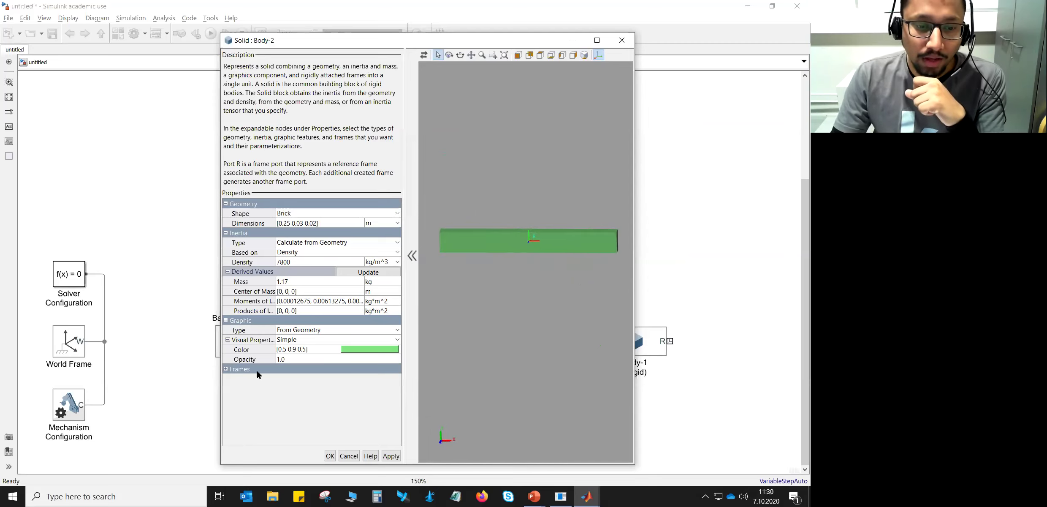
left_click(226, 369)
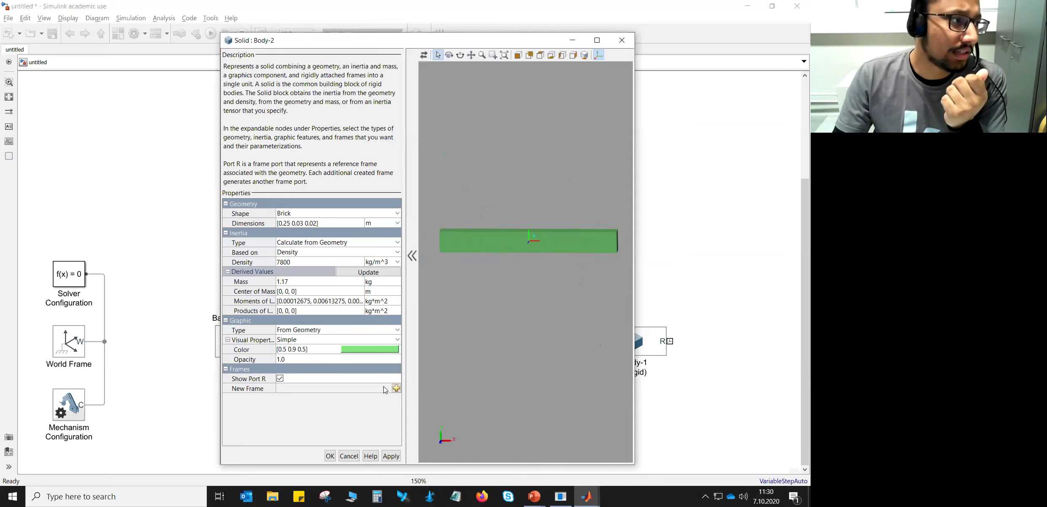
left_click(280, 378)
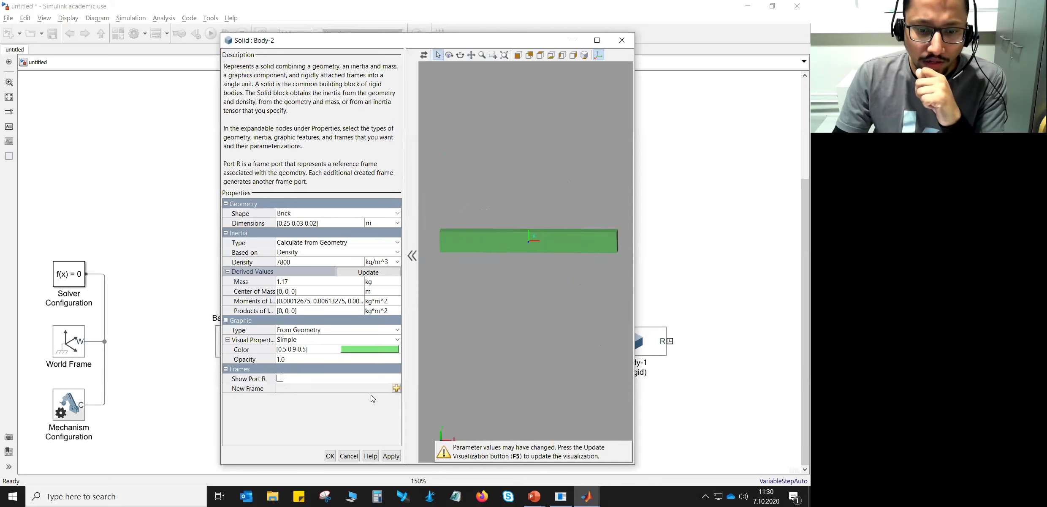
left_click(424, 55)
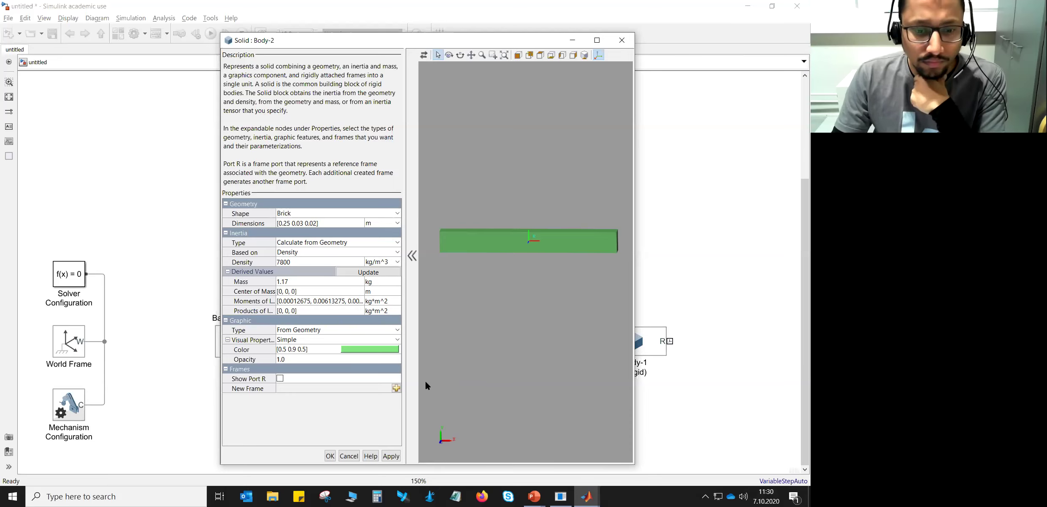
Create a new frame named L on Body-2 with its origin at the centroid of the -x surface
left_click(396, 387)
double_click(267, 56)
type("L")
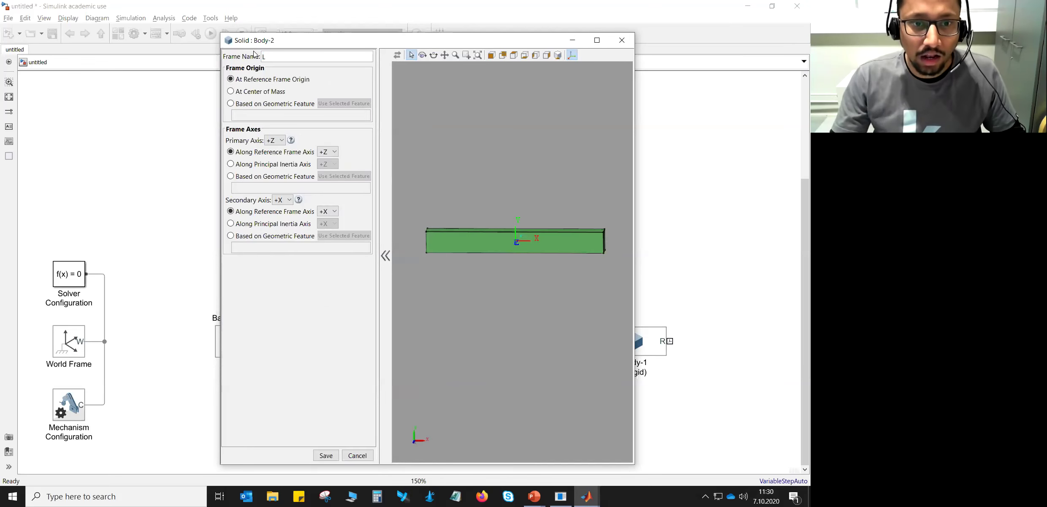
left_click(231, 104)
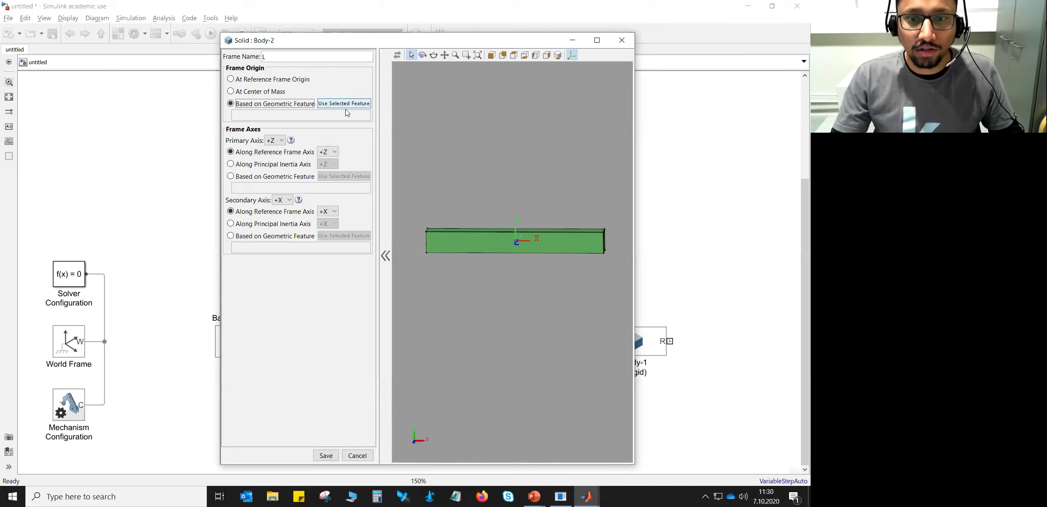
left_click_drag(452, 198, 502, 214)
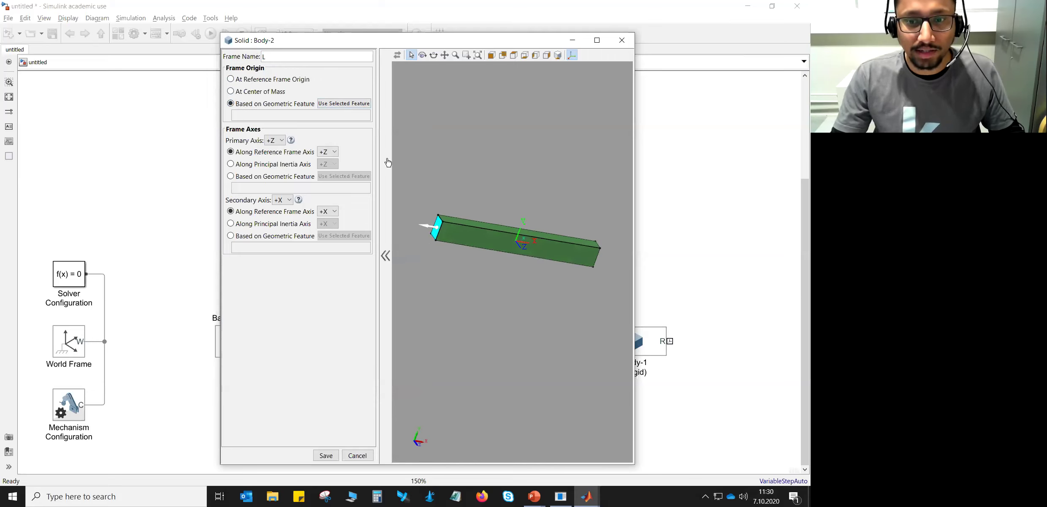
left_click(348, 109)
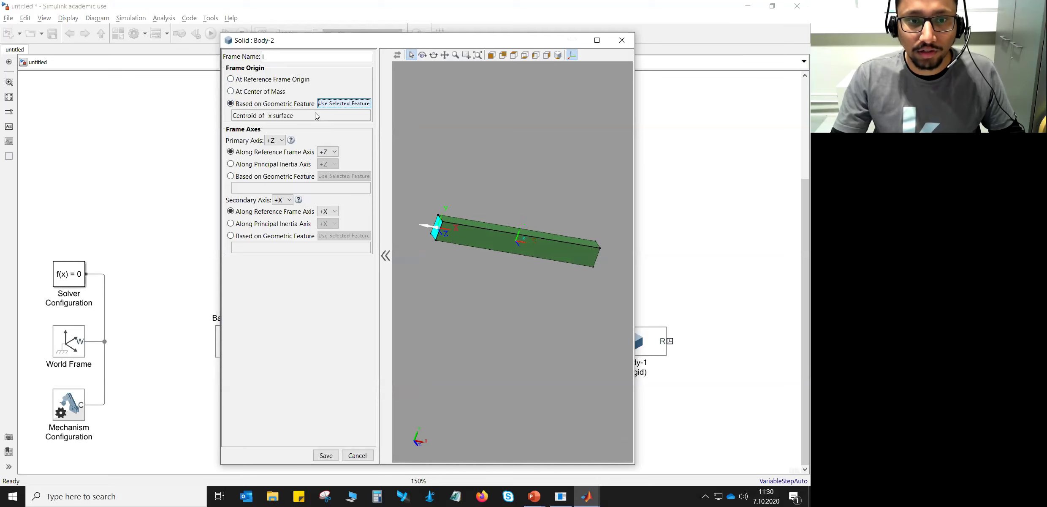
left_click(325, 455)
Create a second frame named R on Body-2 with its origin at the centroid of the +x surface
left_click(396, 398)
left_click_drag(275, 57, 249, 57)
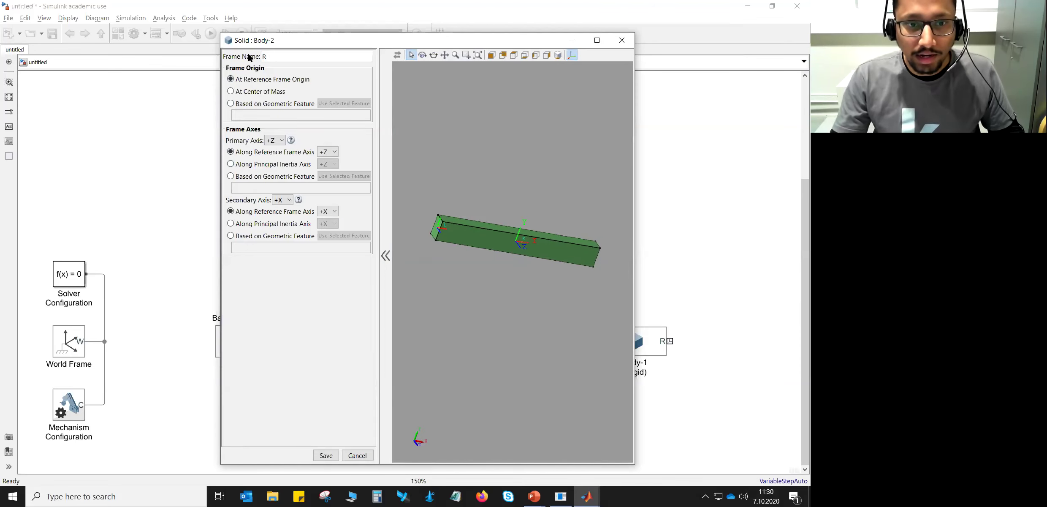
left_click(239, 104)
left_click_drag(480, 164, 514, 220)
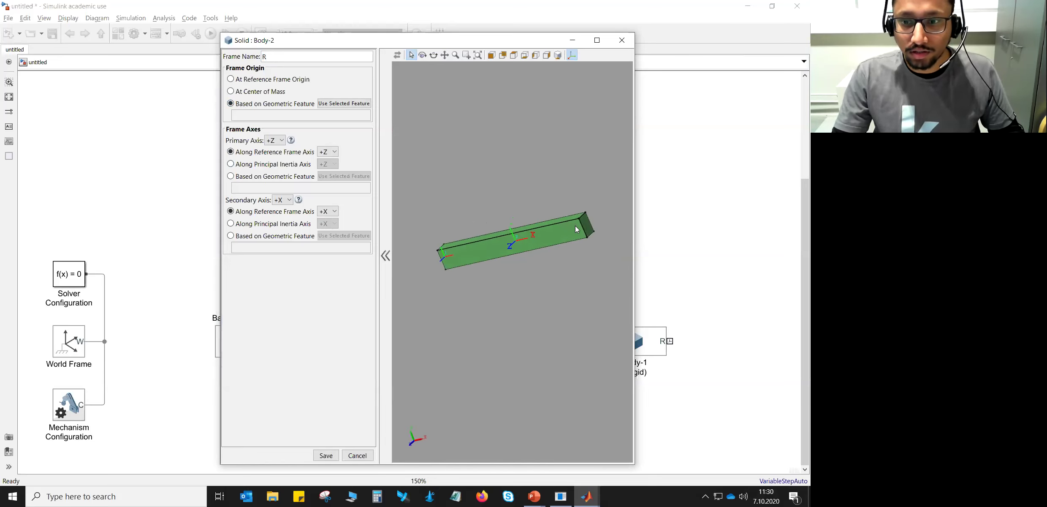
left_click(588, 228)
left_click(345, 103)
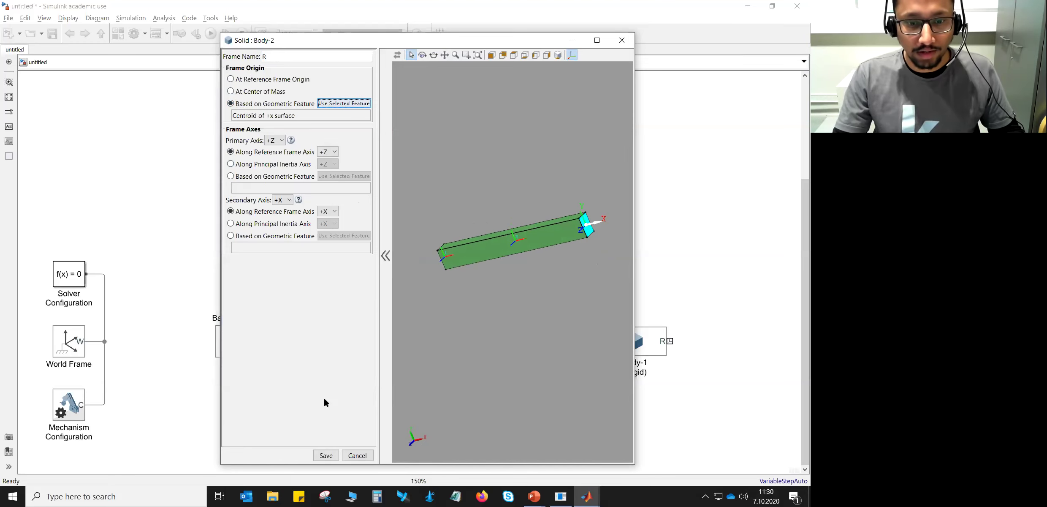
left_click(329, 457)
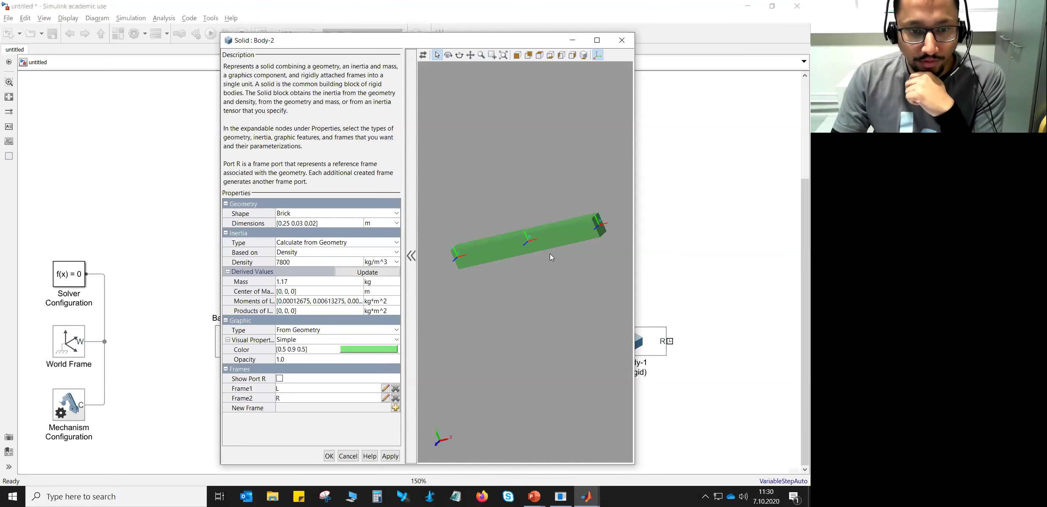
Accept the Body-2 settings, and briefly reopen the block to check its solid preview
left_click(585, 55)
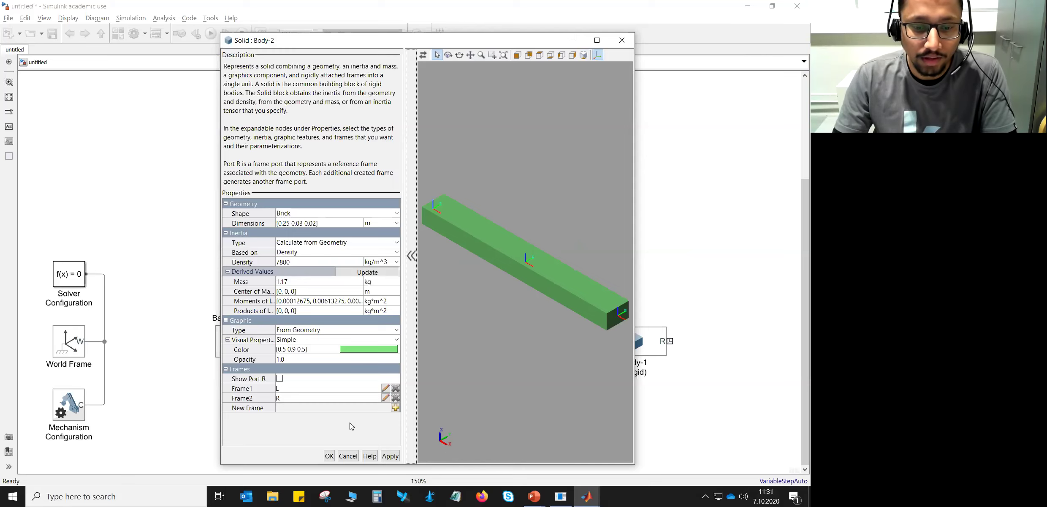
left_click(329, 456)
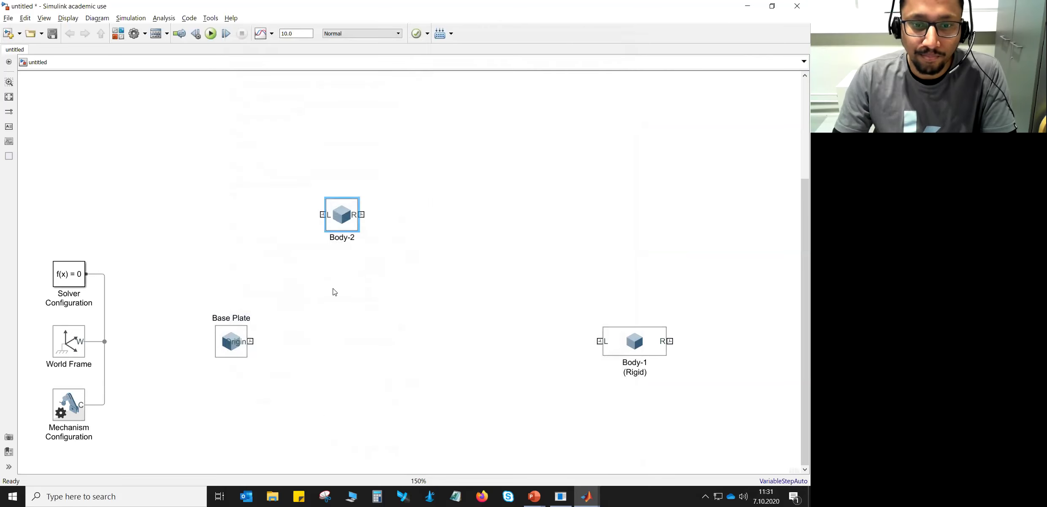
double_click(343, 220)
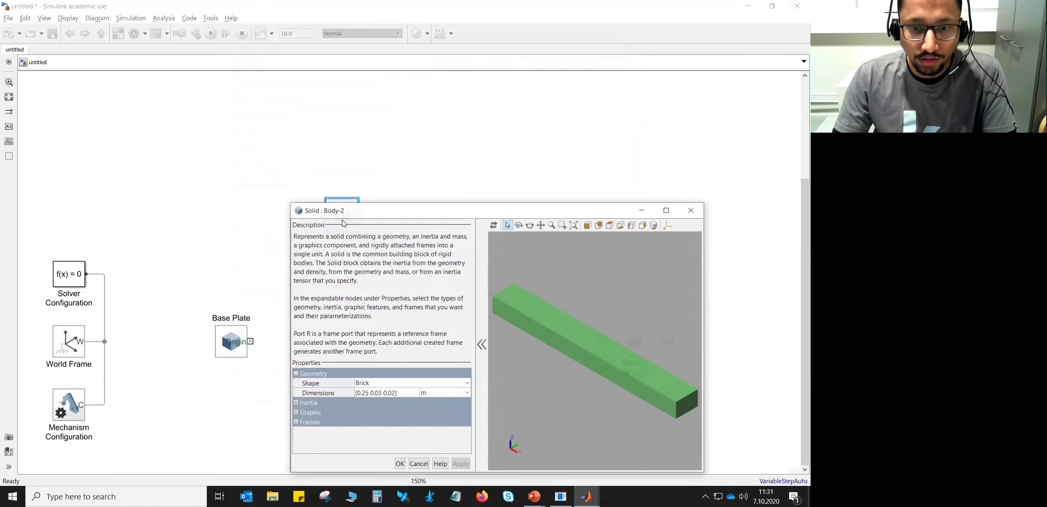
left_click(690, 211)
Reposition Body-2 above the model chain, duplicate it beside the original, and name the copy Body-3
left_click_drag(369, 223, 548, 224)
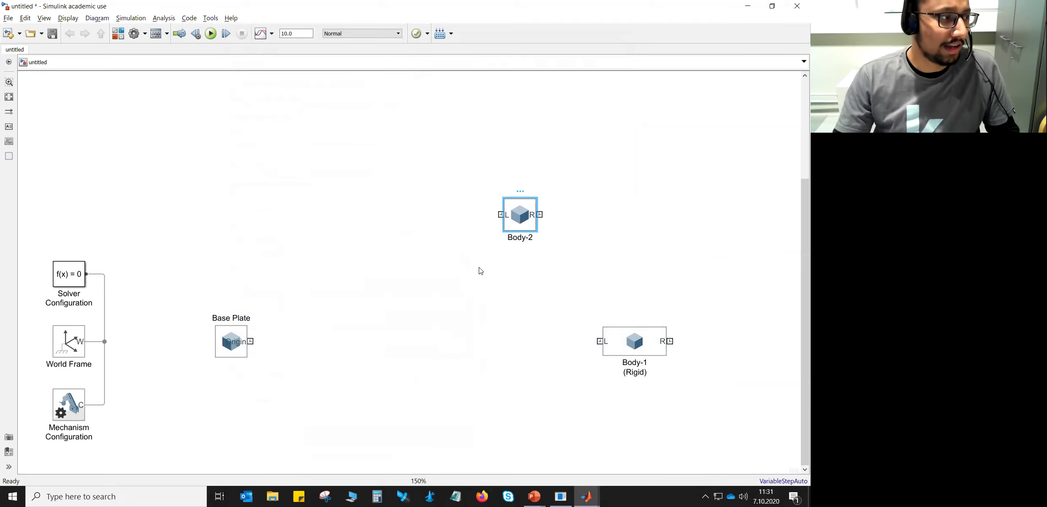
left_click_drag(524, 221, 399, 220)
left_click(494, 234)
left_click(403, 235)
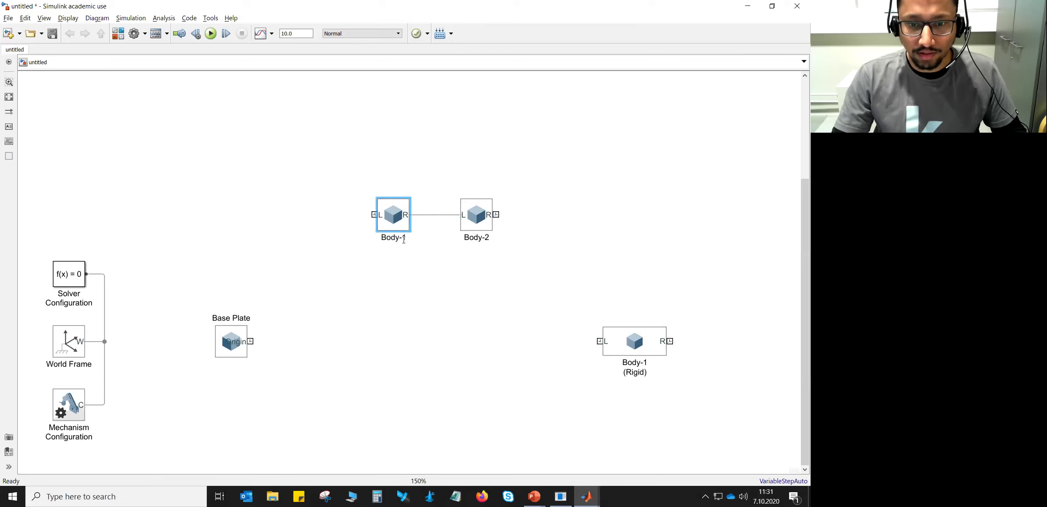
key("BackSpace")
type("3")
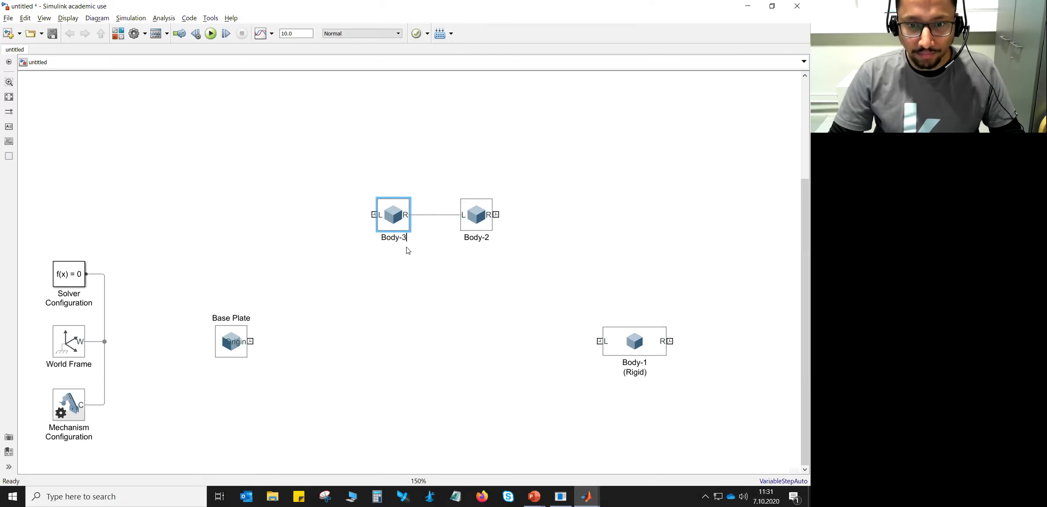
Extend Body-1's label to read "(Rigid Body)", and delete the line connecting Body-3 to Body-2
left_click(643, 375)
type("Body")
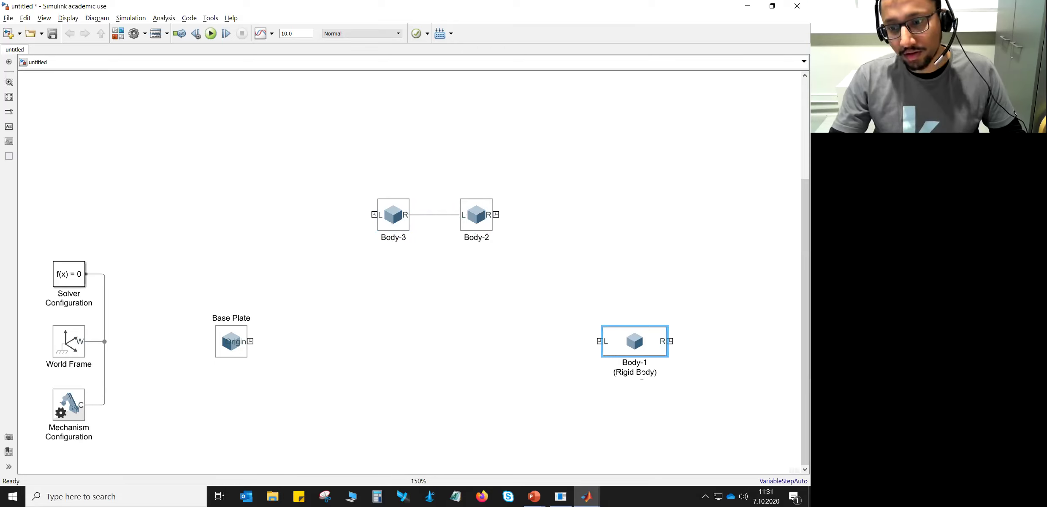
left_click(396, 216)
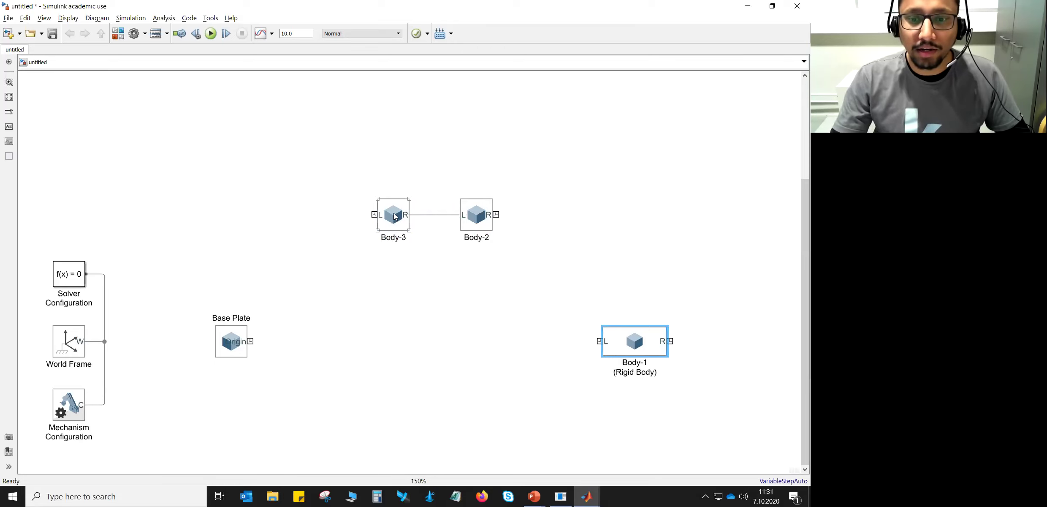
left_click(435, 214)
key("Delete")
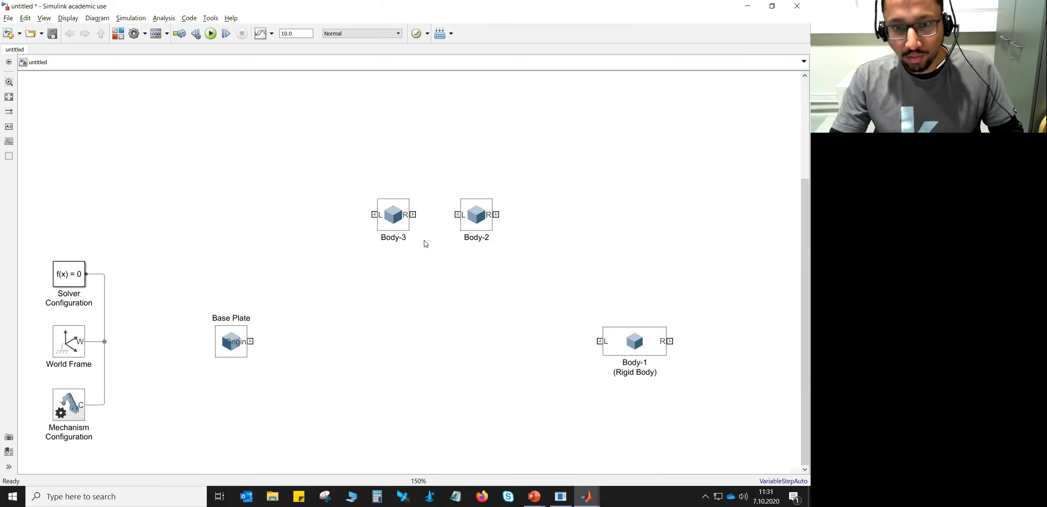
Set the brick dimensions of Body-3 to [0.20 0.03 0.02] m
double_click(392, 226)
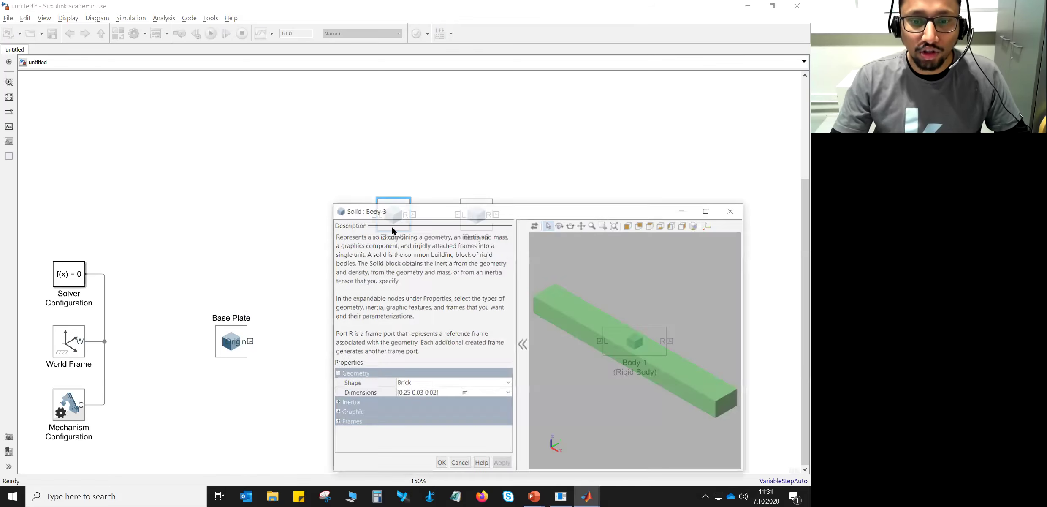
left_click(407, 394)
double_click(408, 393)
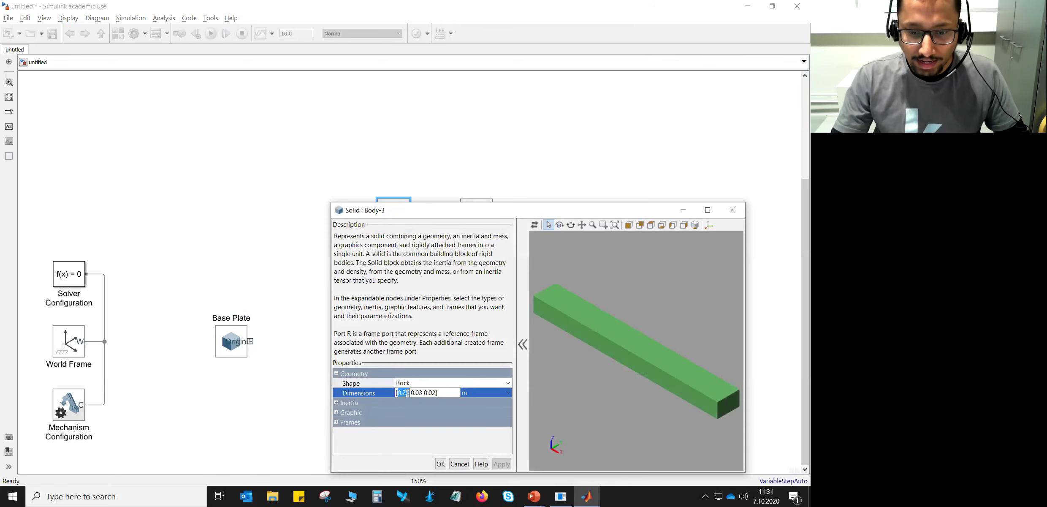
type("0")
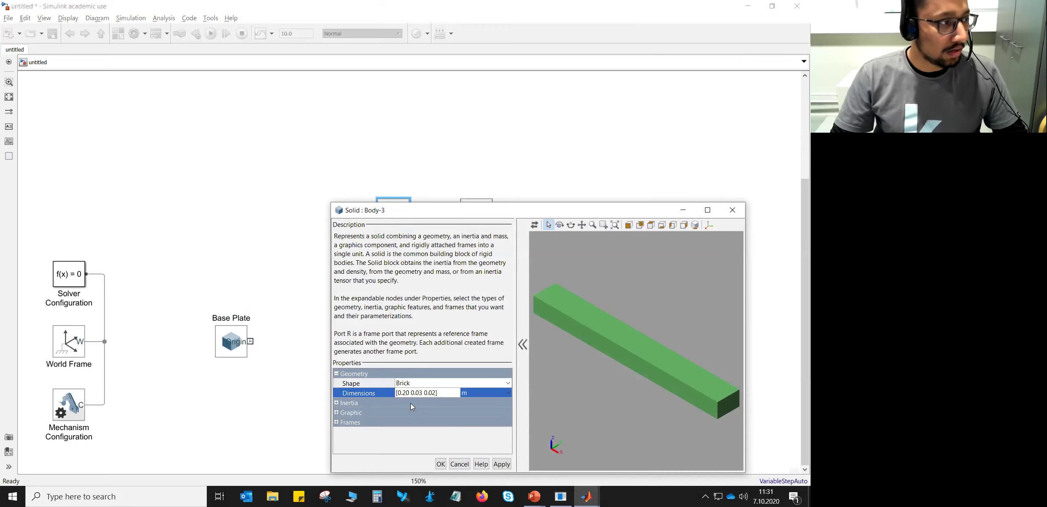
key("Return")
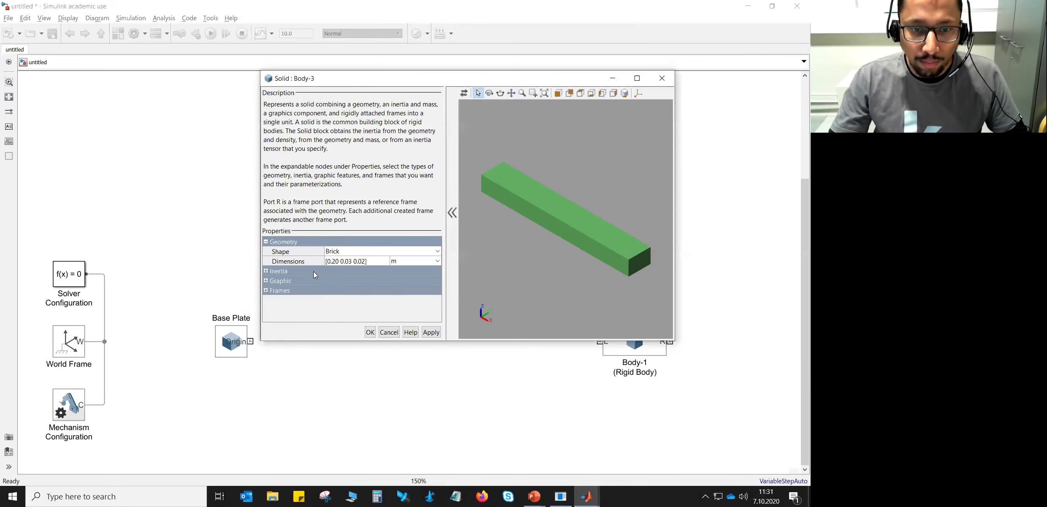
Set Body-3's graphic color to [0.5 0.5 0.9], and display its frames in the preview before accepting the settings
left_click(266, 281)
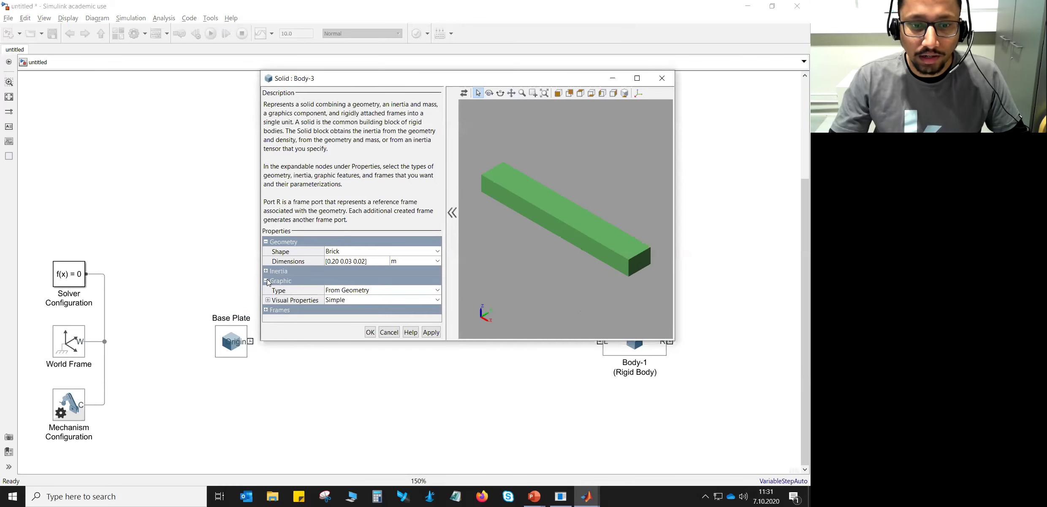
left_click(267, 300)
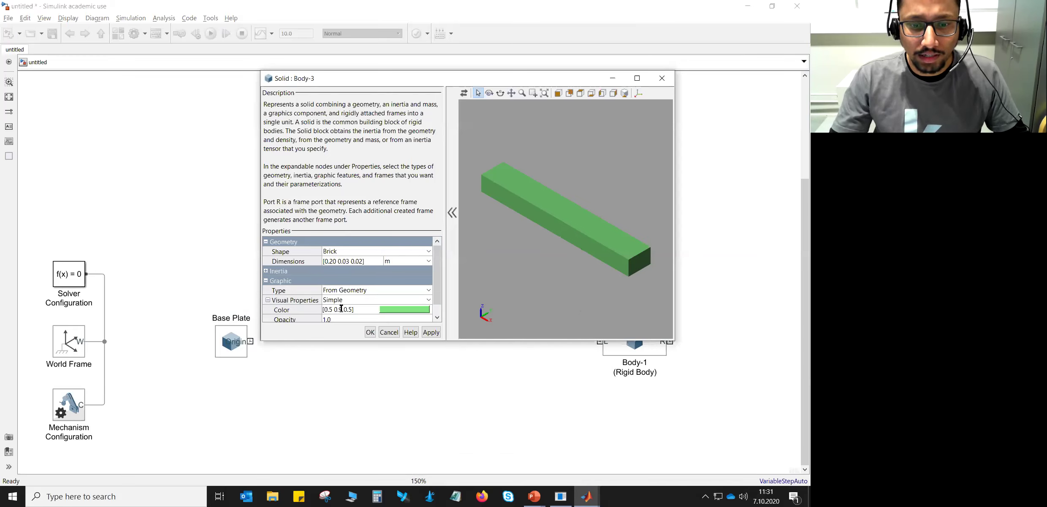
left_click(338, 309)
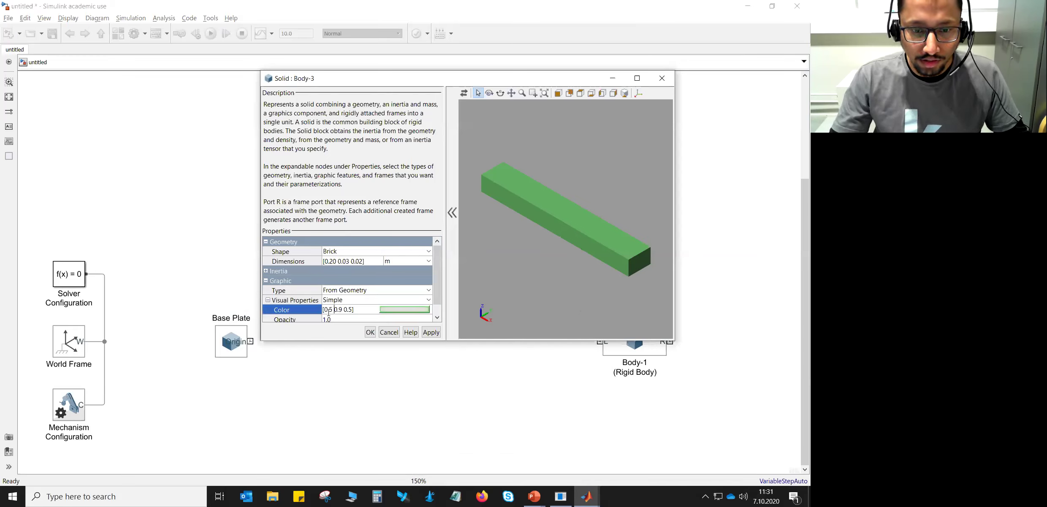
left_click_drag(352, 310, 350, 310)
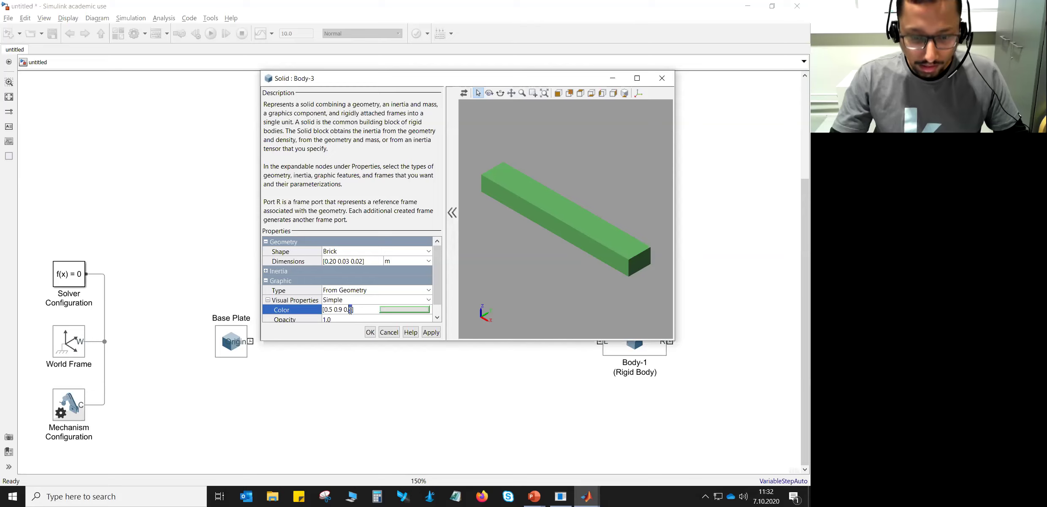
type("9")
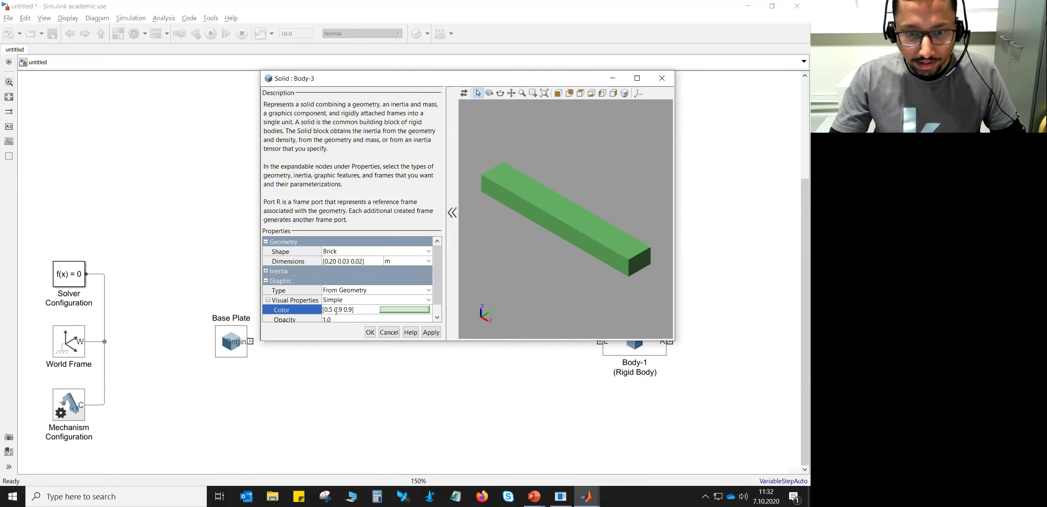
left_click_drag(339, 310, 343, 310)
type("5")
key("Return")
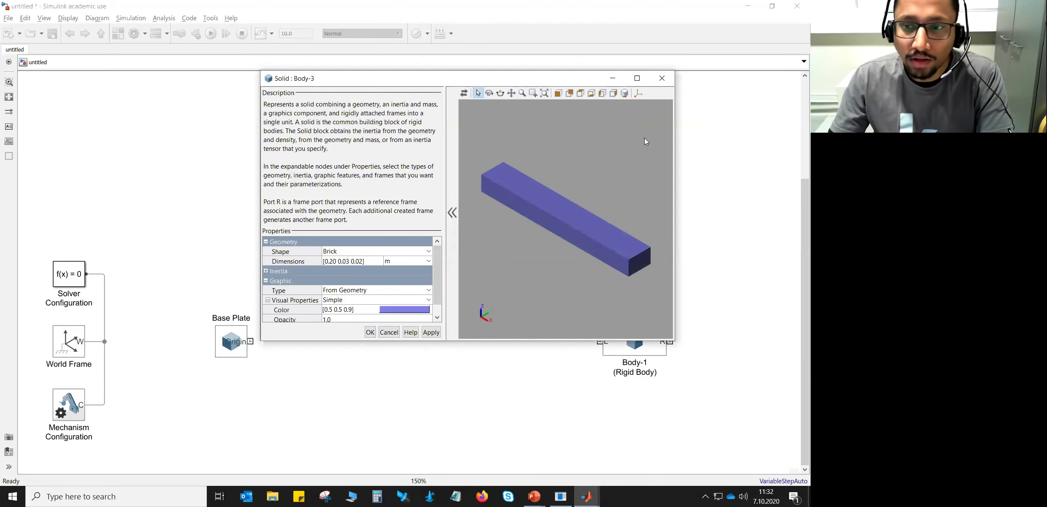
left_click(638, 93)
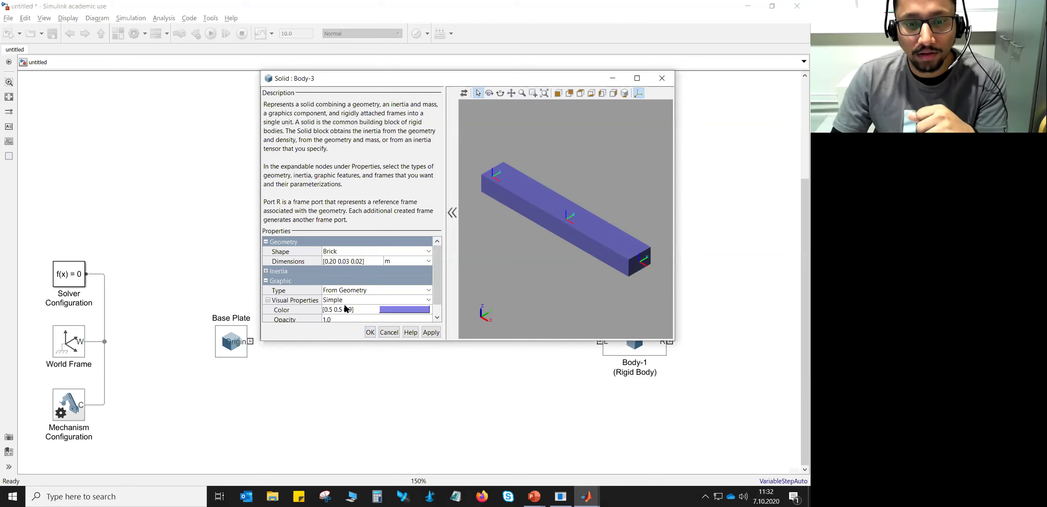
left_click(370, 332)
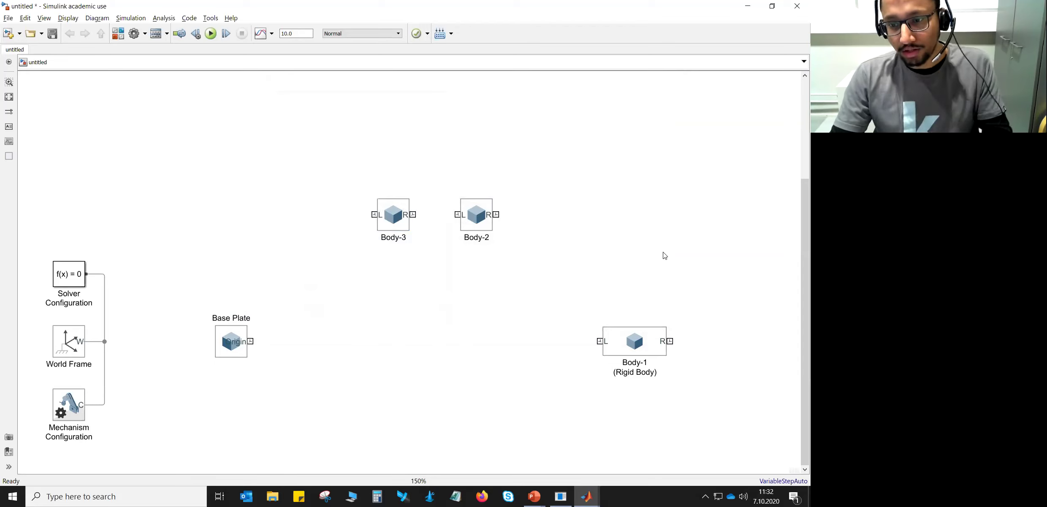
Add a new Solid block above Body-1 and name it Body-4
type("solid")
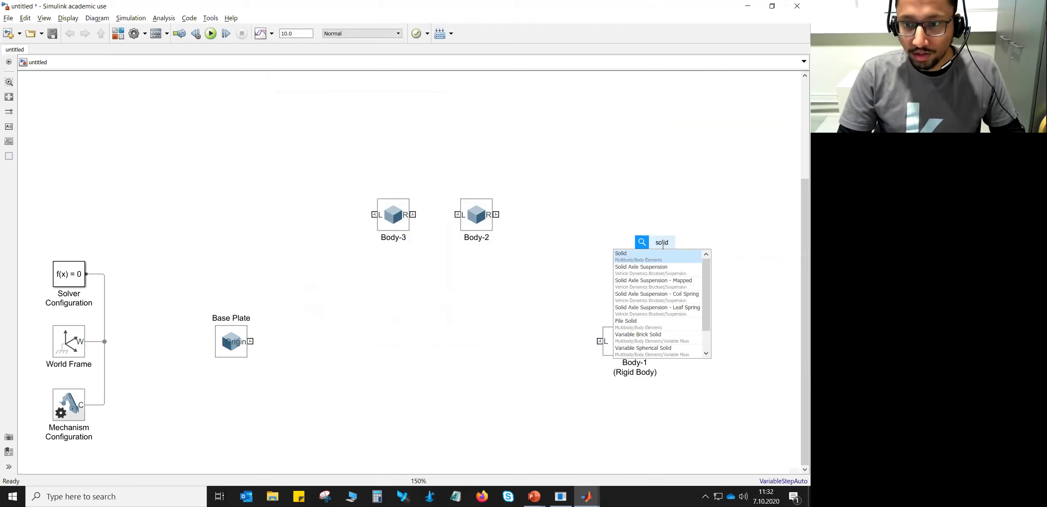
key("Return")
double_click(659, 270)
type("Body-4")
left_click(674, 258)
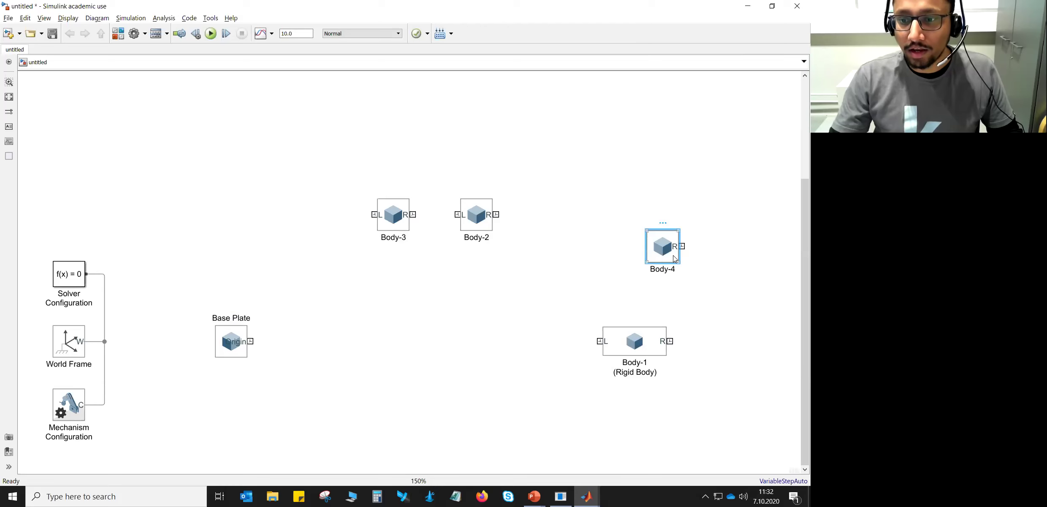
Set the brick dimensions of Body-4 to [0.20 0.20 0.20] m and refit its preview to the isometric view
double_click(674, 259)
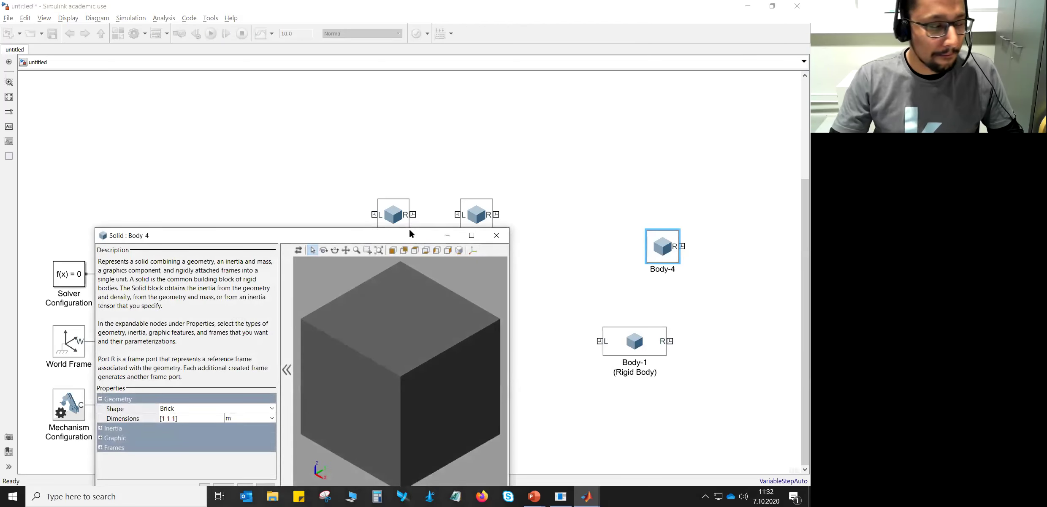
left_click_drag(410, 230, 439, 82)
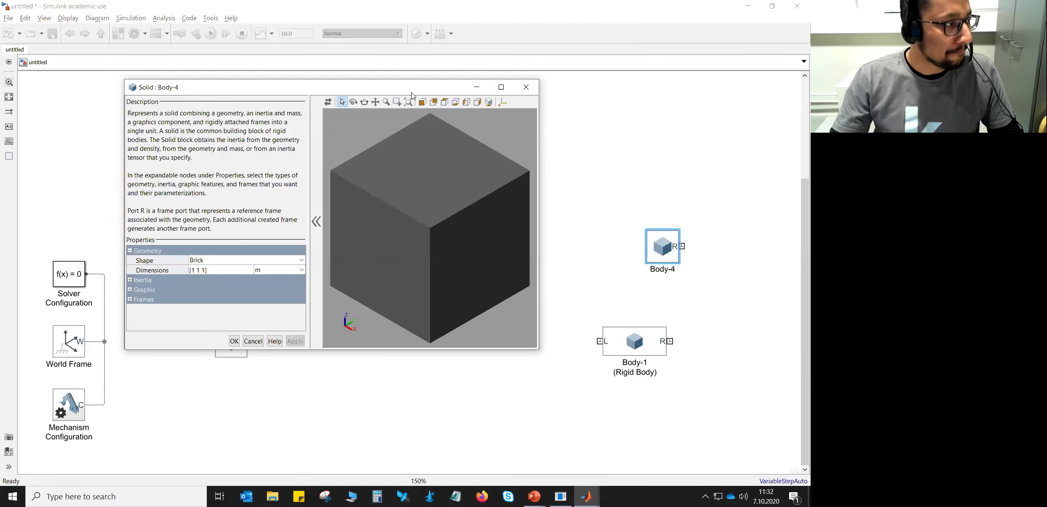
left_click(193, 270)
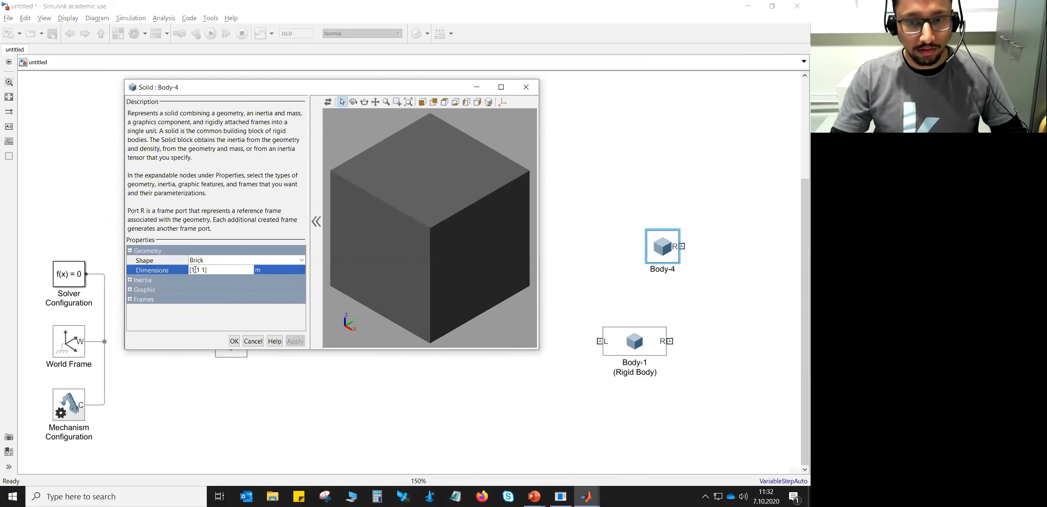
key("Delete")
type("0.20")
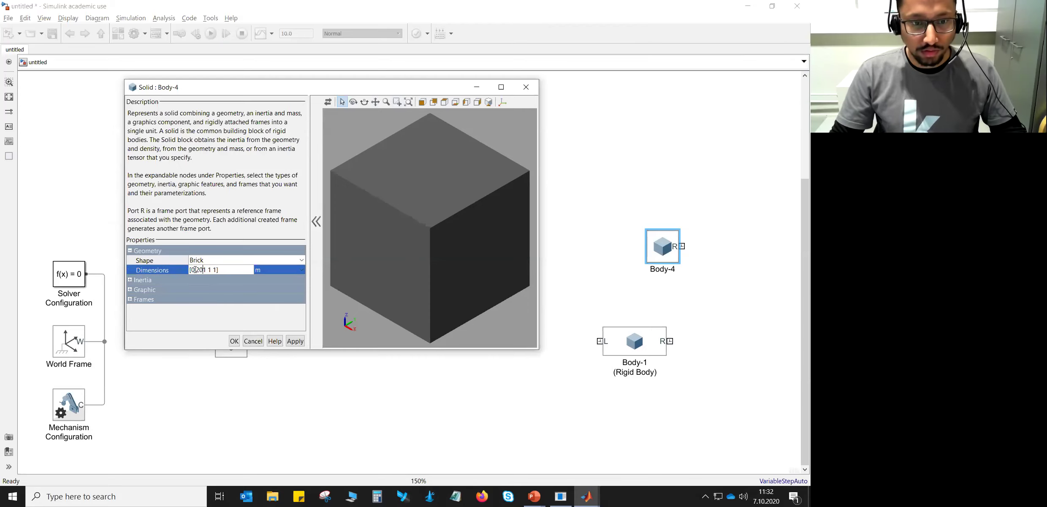
key("Delete")
type("0.20 ")
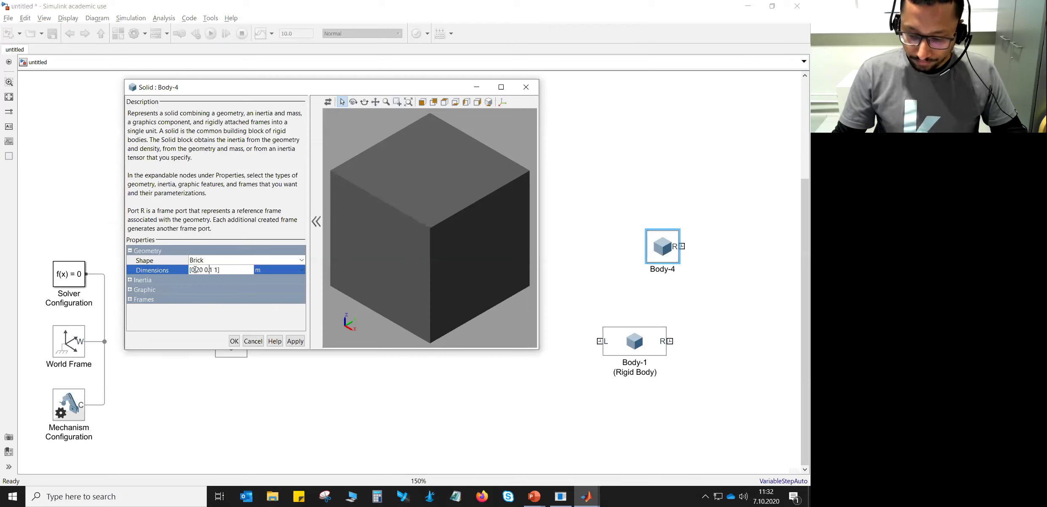
type("0.20")
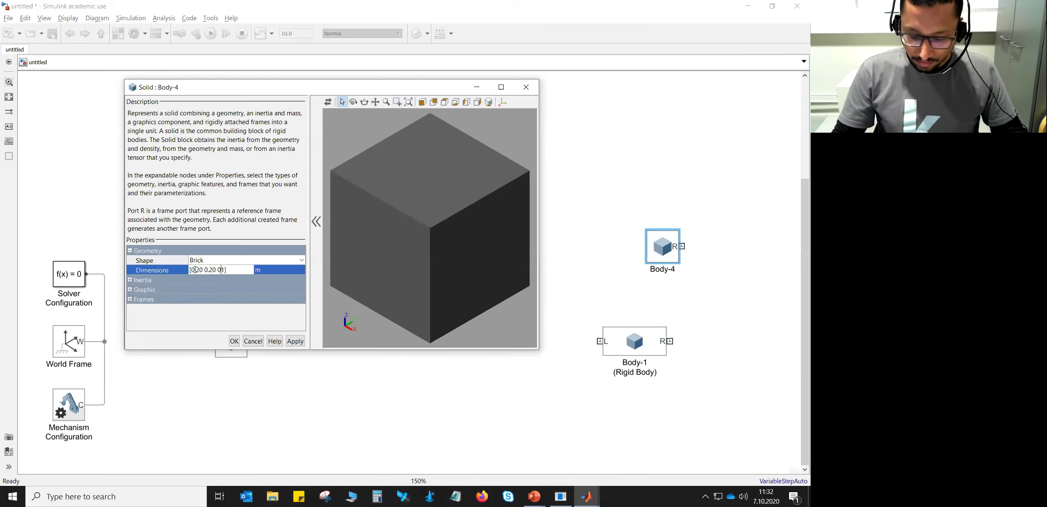
key("Delete")
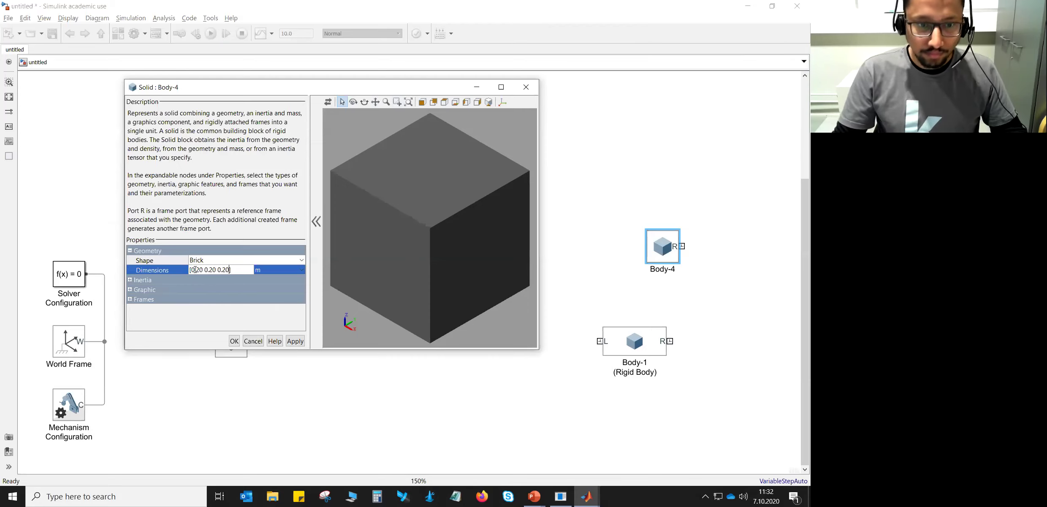
key("Return")
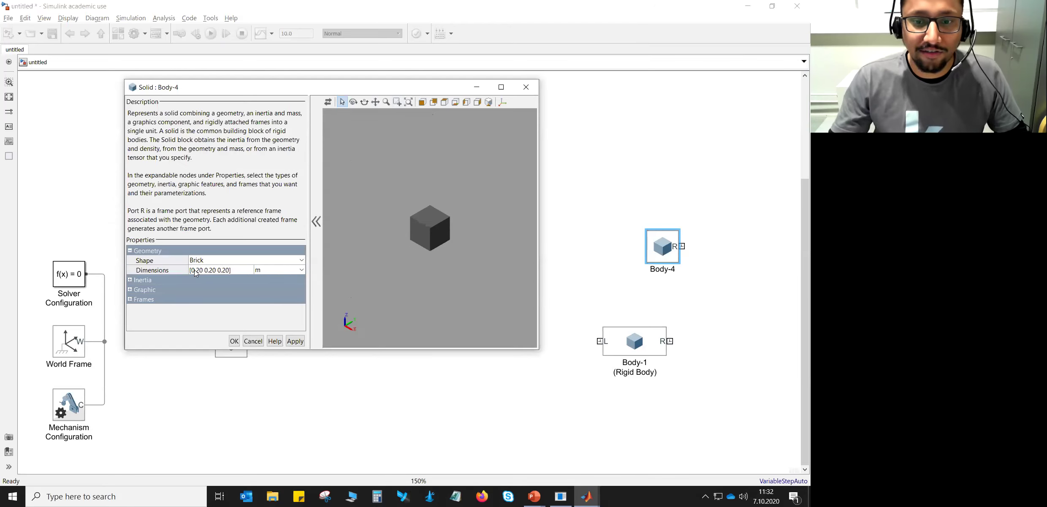
left_click(489, 102)
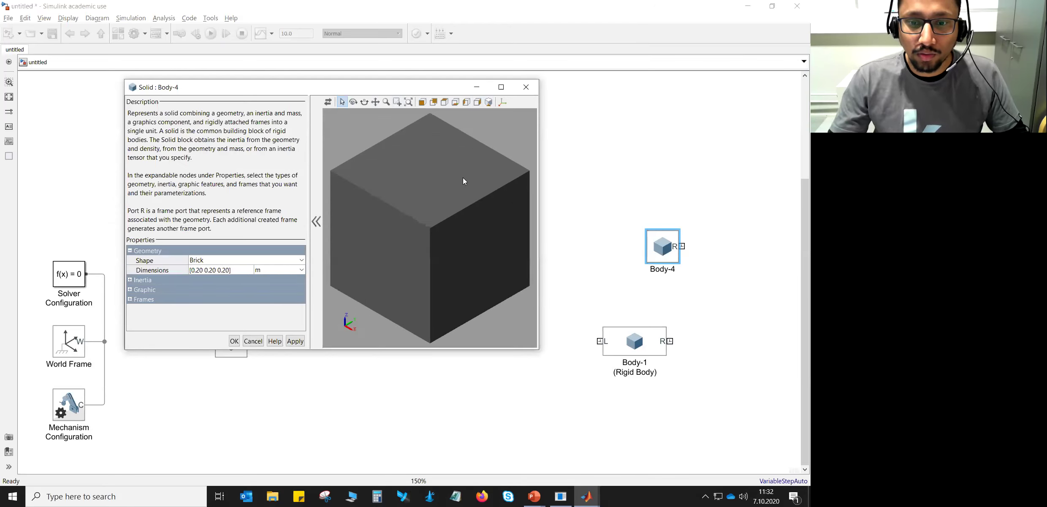
Set Body-4's density to 7800 kg/m^3 and make its dialog taller to show more properties
left_click(131, 279)
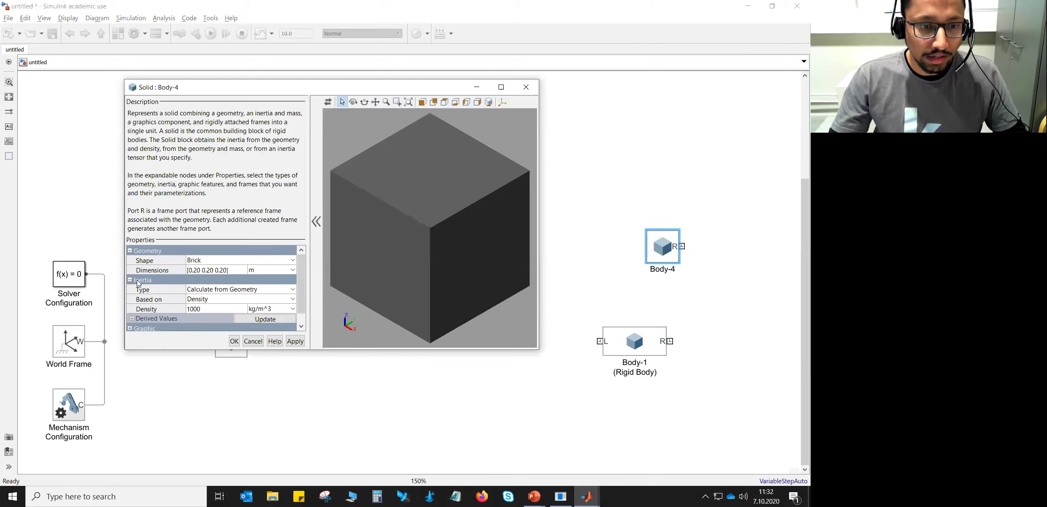
left_click(203, 308)
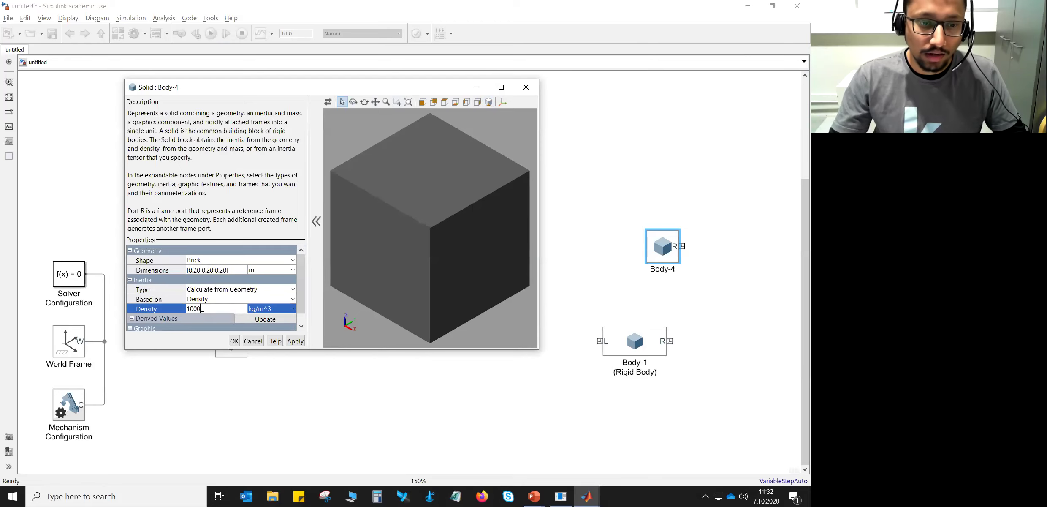
left_click_drag(207, 307, 185, 308)
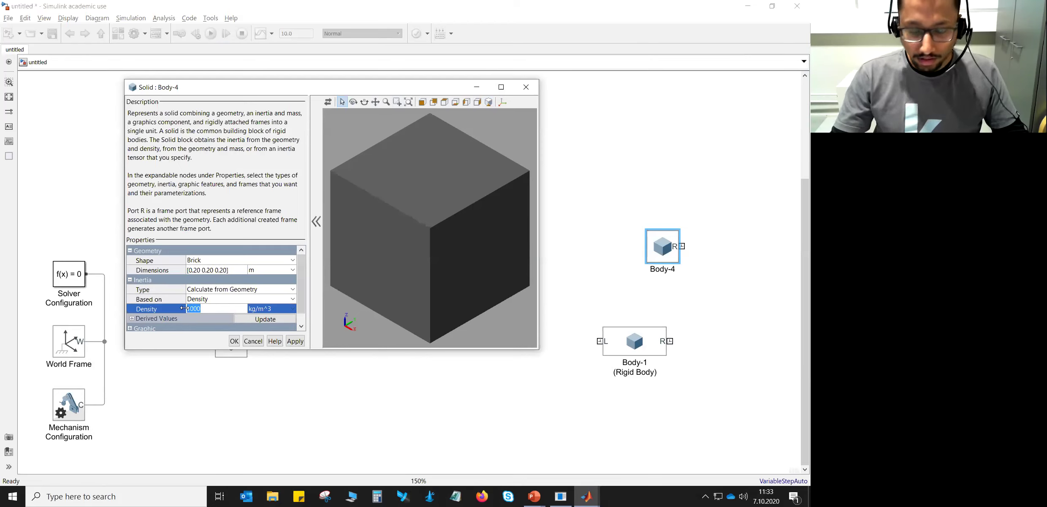
type("7800")
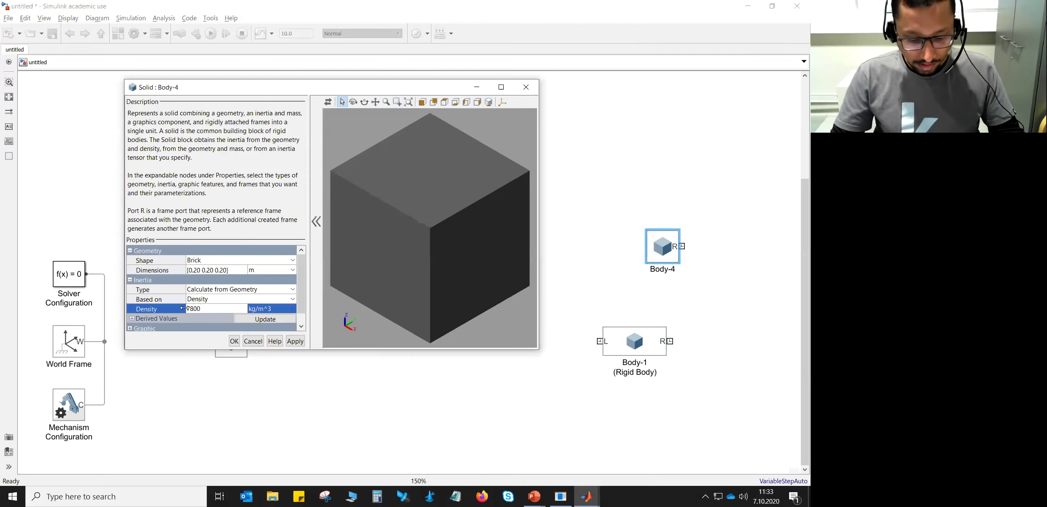
key("Return")
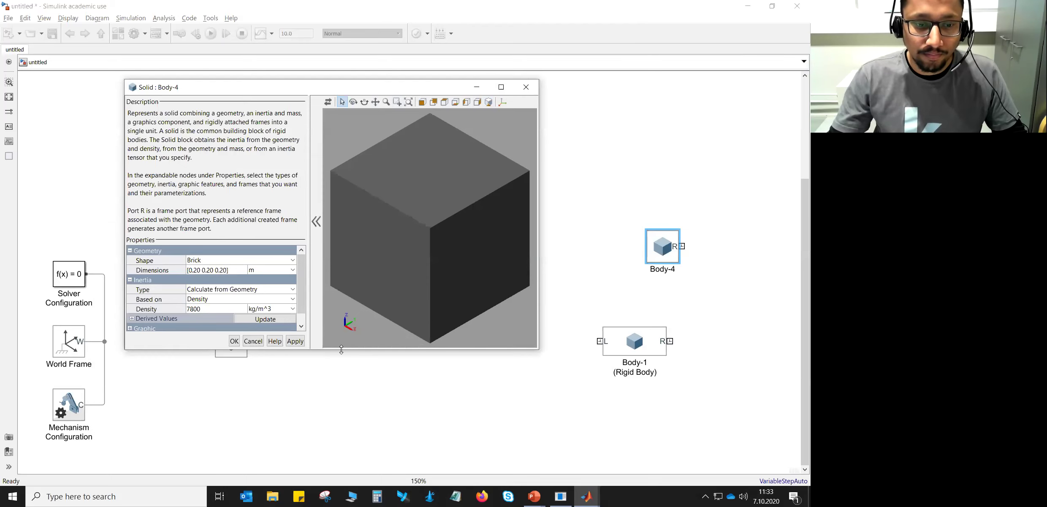
left_click_drag(342, 349, 329, 429)
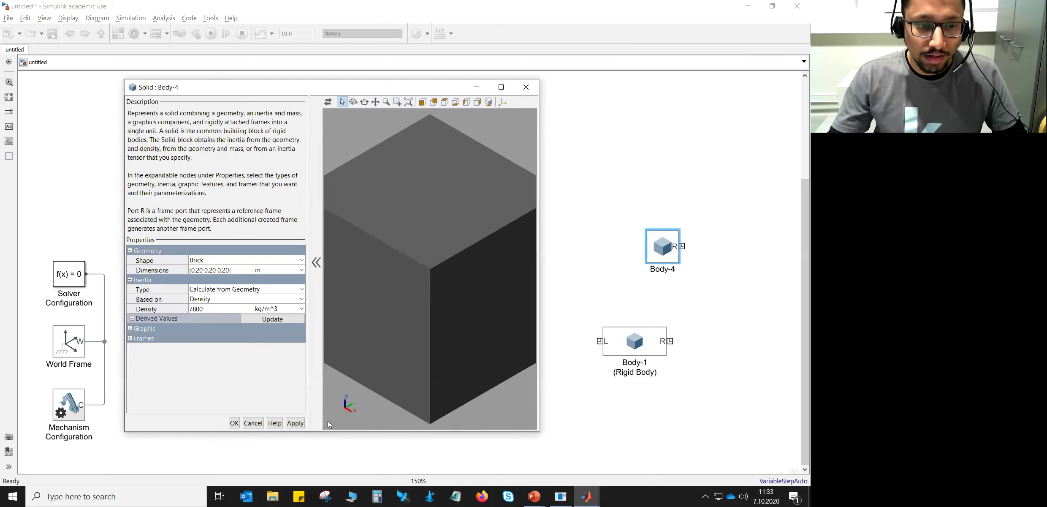
Calculate Body-4's derived inertia values, set its graphic color to magenta [1.0 0.0 1.0], and refresh the preview in isometric view
left_click(251, 320)
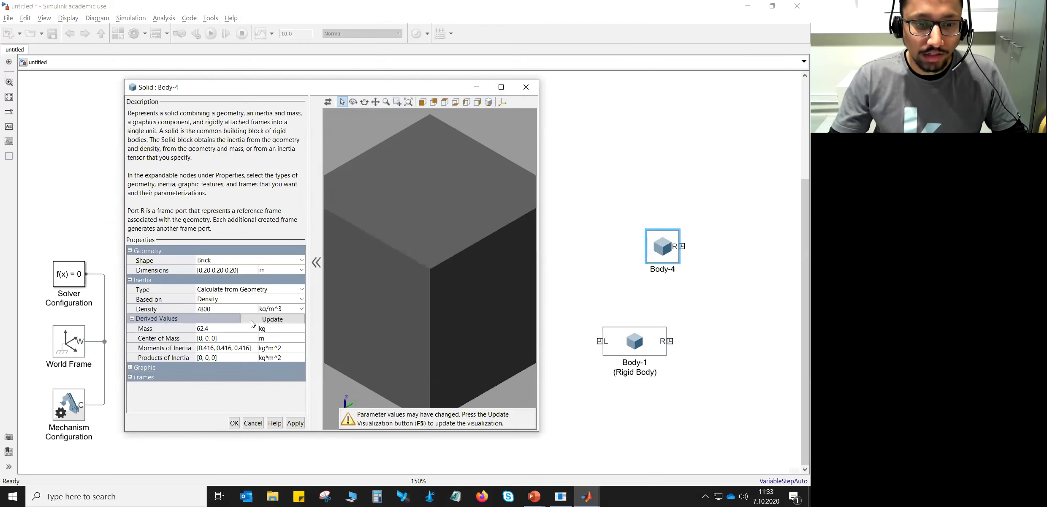
left_click(133, 368)
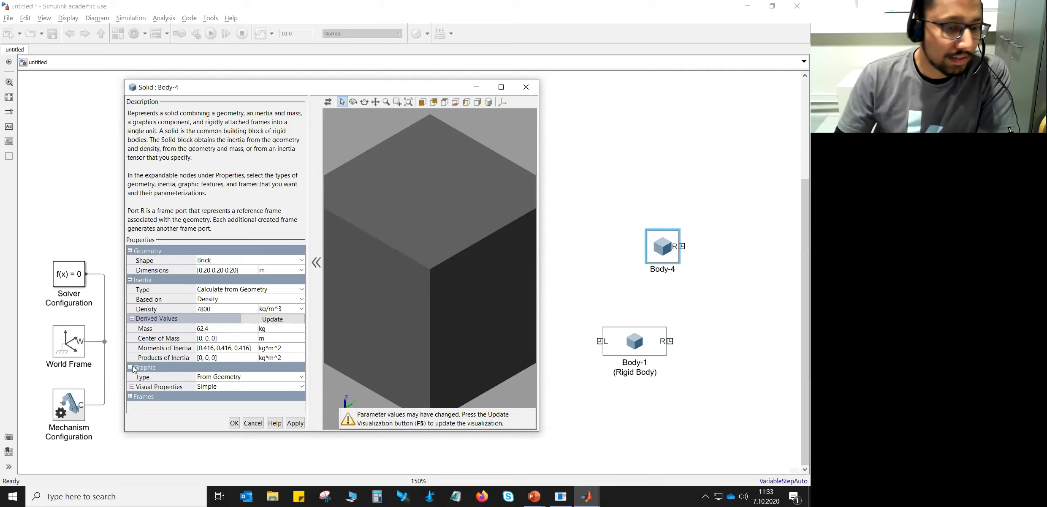
left_click(132, 387)
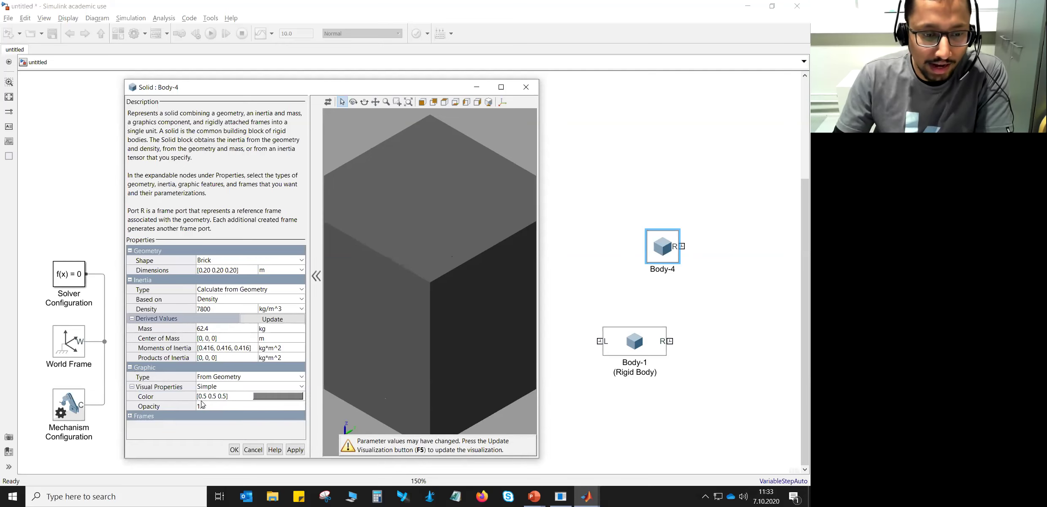
left_click(266, 396)
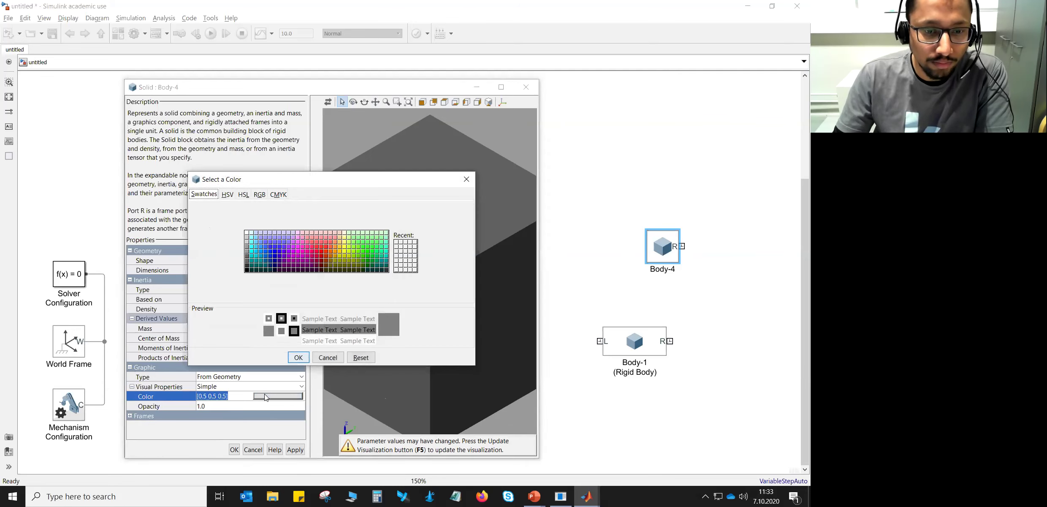
left_click(298, 251)
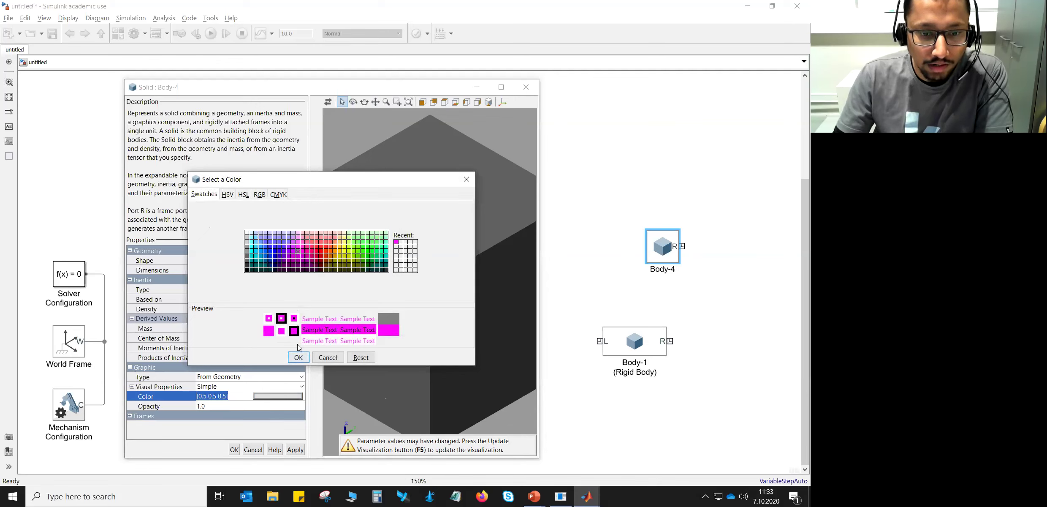
left_click(298, 358)
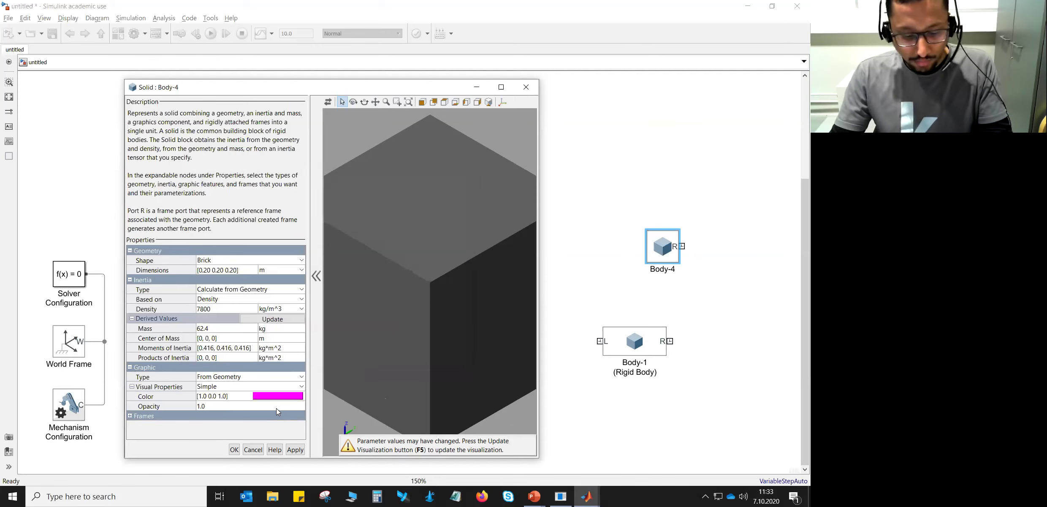
key("F5")
left_click(489, 102)
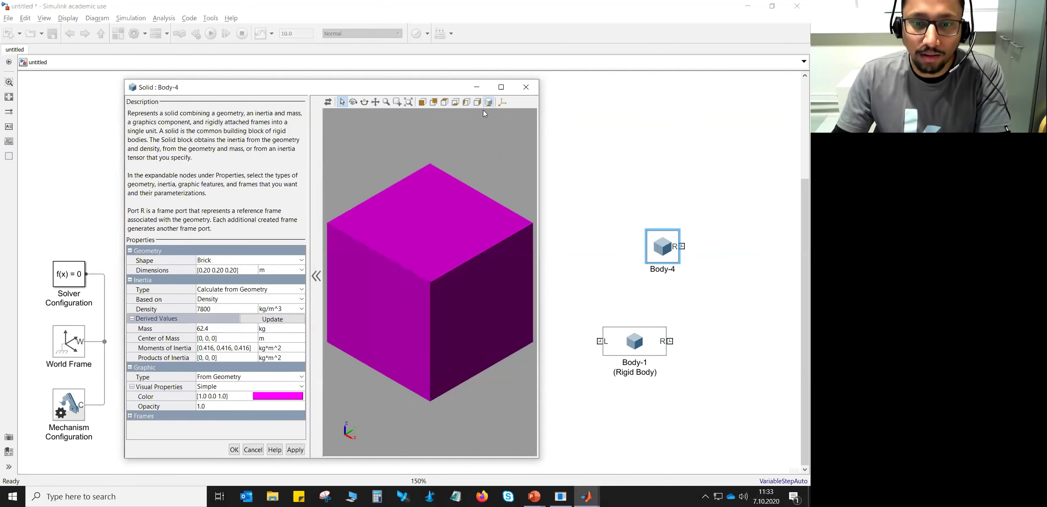
Enlarge Body-4's dialog to expose its frame properties and display the frames in a rotated preview of the cube
left_click_drag(339, 94, 377, 25)
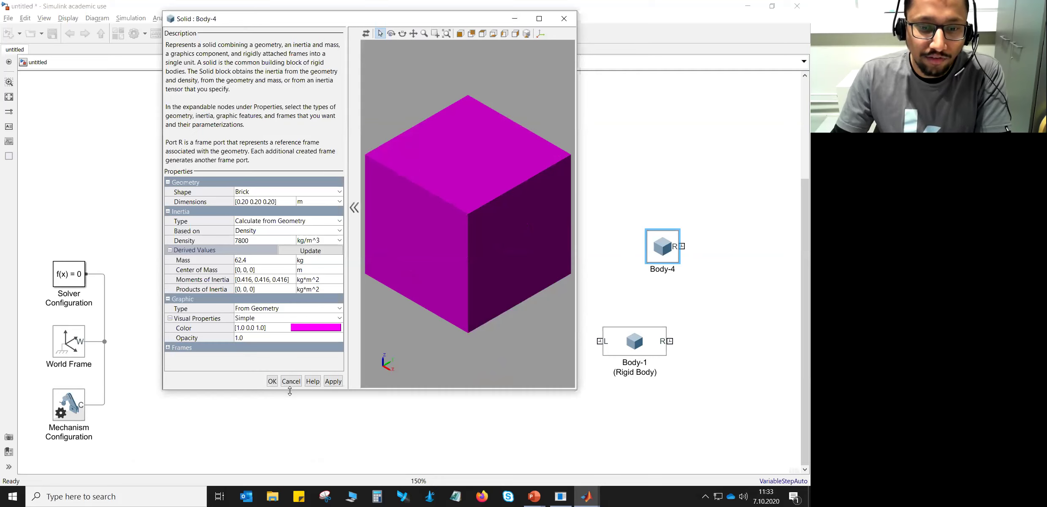
left_click_drag(290, 390, 290, 444)
left_click(168, 347)
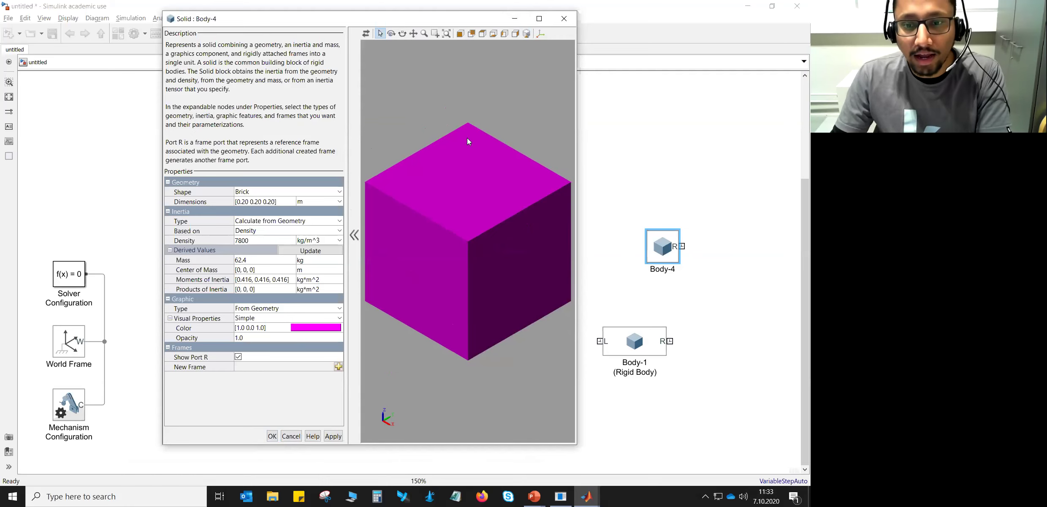
scroll(436, 131, "down", 2)
mouse_move(413, 136)
left_mouse_down()
mouse_move(426, 253)
mouse_move(423, 161)
mouse_move(425, 211)
mouse_move(421, 202)
mouse_move(444, 199)
mouse_move(432, 205)
left_mouse_up()
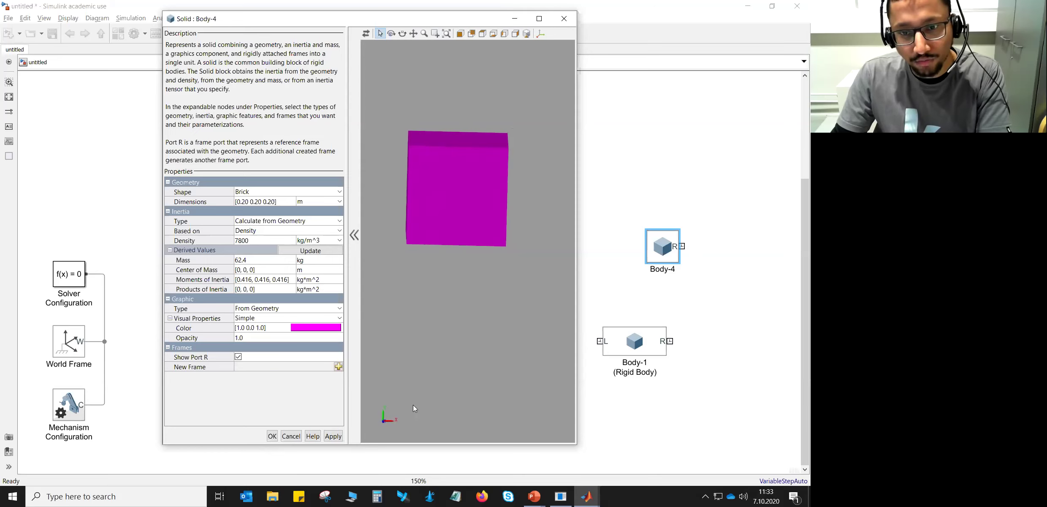
left_click(541, 34)
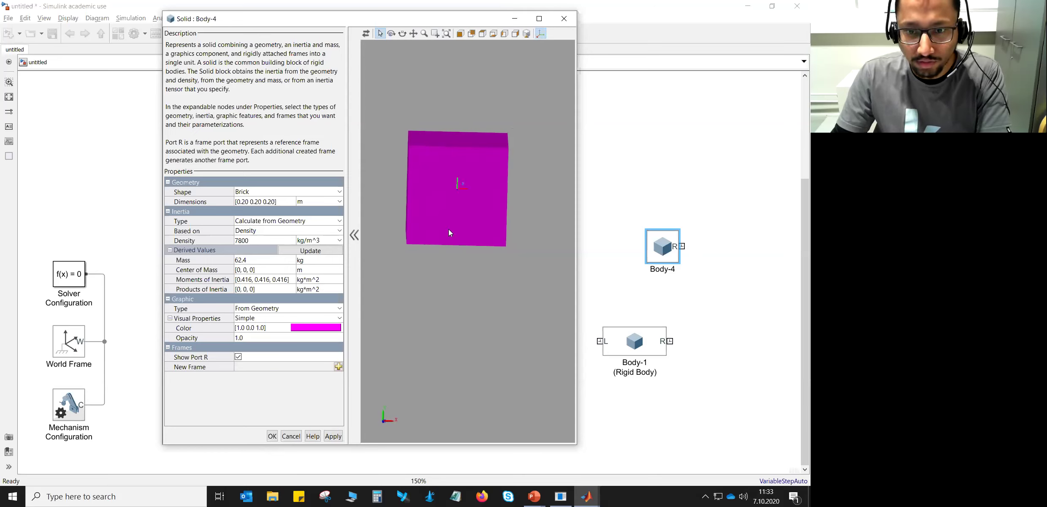
left_click_drag(454, 197, 450, 121)
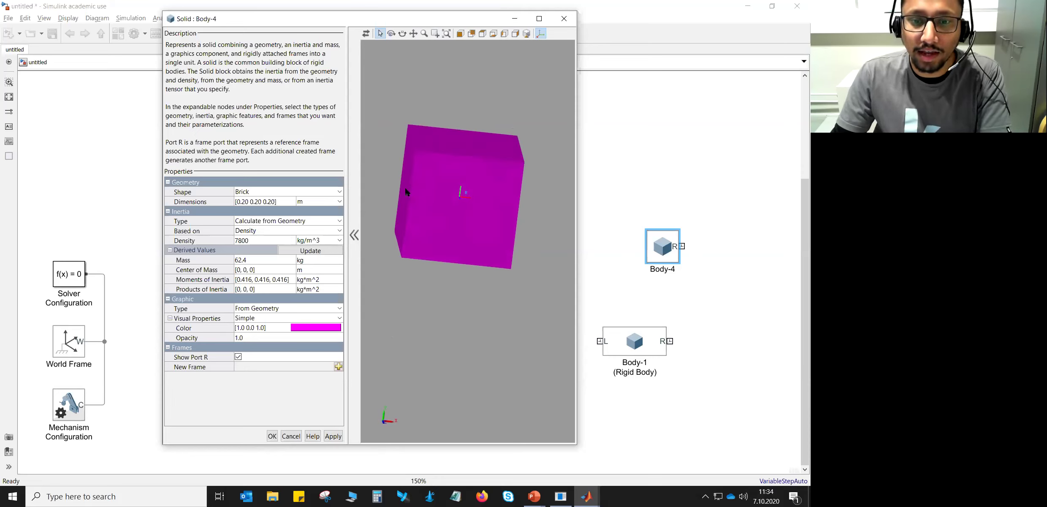
Create a frame named L on Body-4 with its origin at the centroid of the -x surface, and accept the block settings
left_click(338, 366)
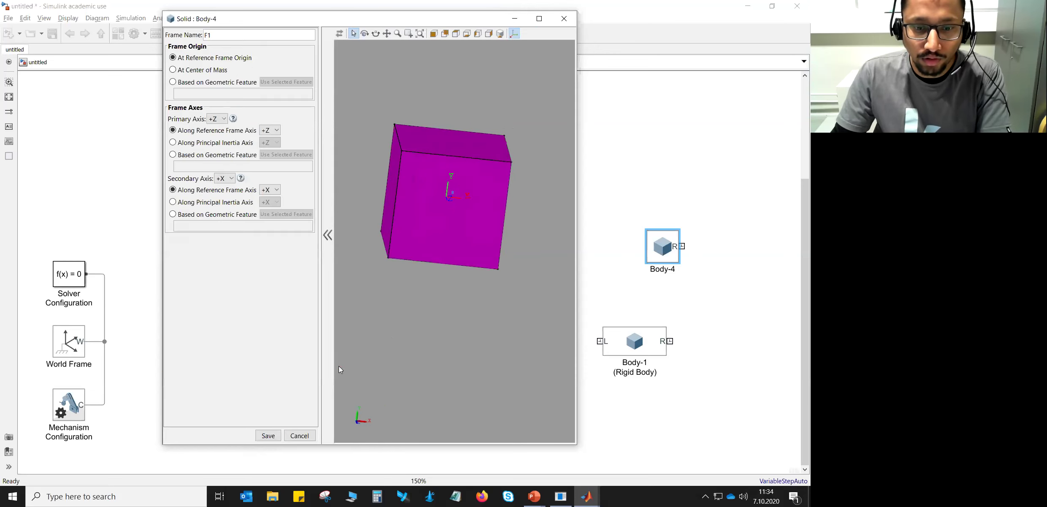
key("ctrl+a")
type("L")
left_click(173, 83)
left_click(391, 181)
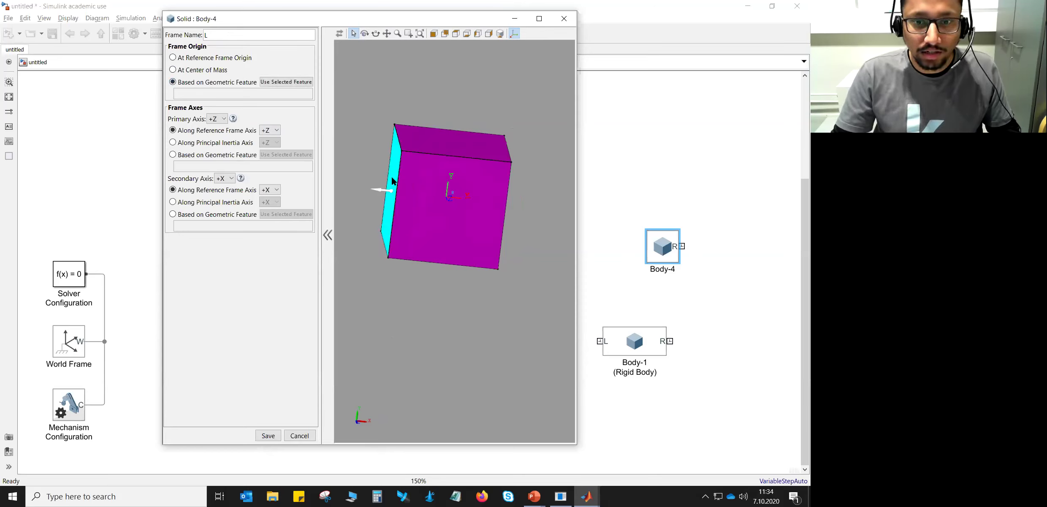
left_click(296, 85)
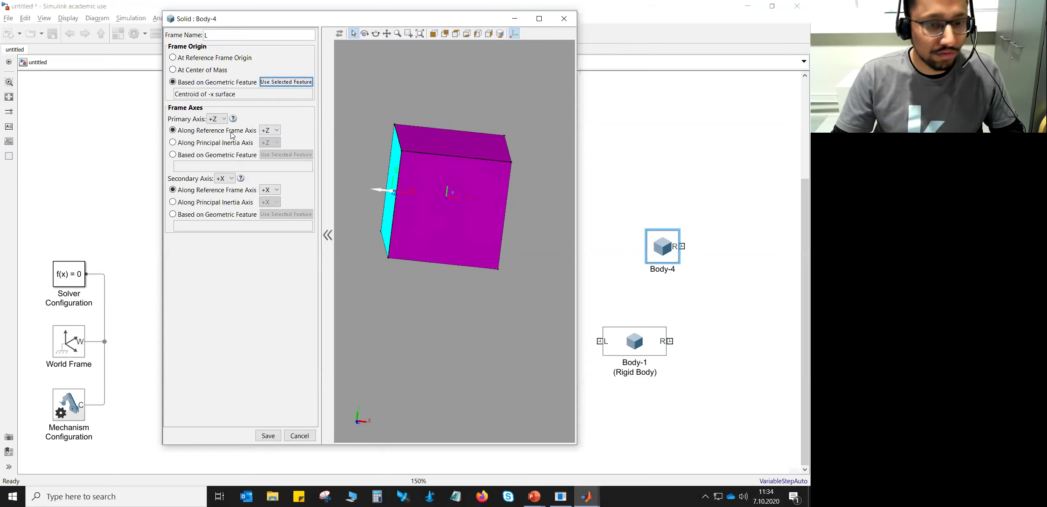
left_click(270, 435)
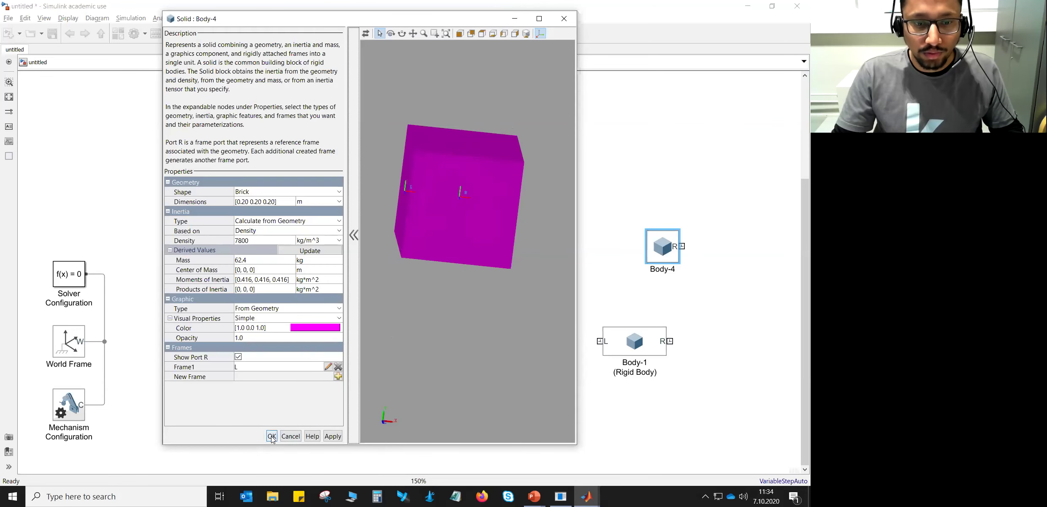
left_click(272, 436)
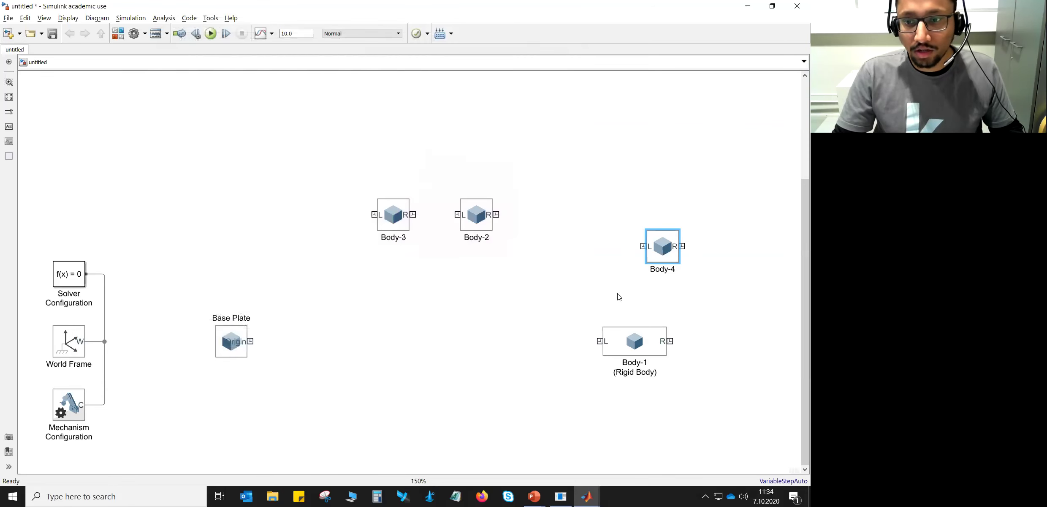
Rearrange the blocks so Body-4 lines up beyond Body-1, with Body-3 and Body-2 spaced apart above the Base Plate and Body-1 row
left_click_drag(680, 260, 784, 354)
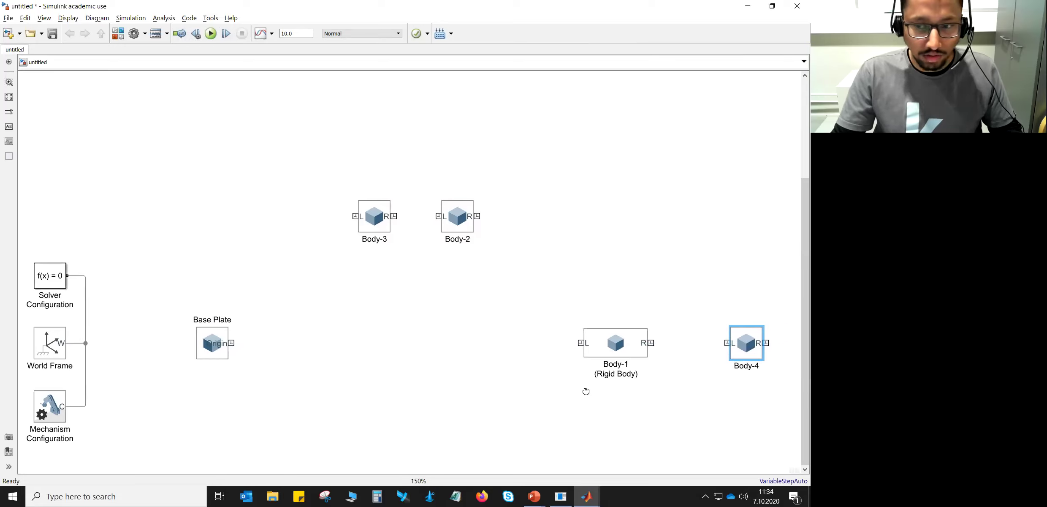
left_click_drag(630, 351, 663, 351)
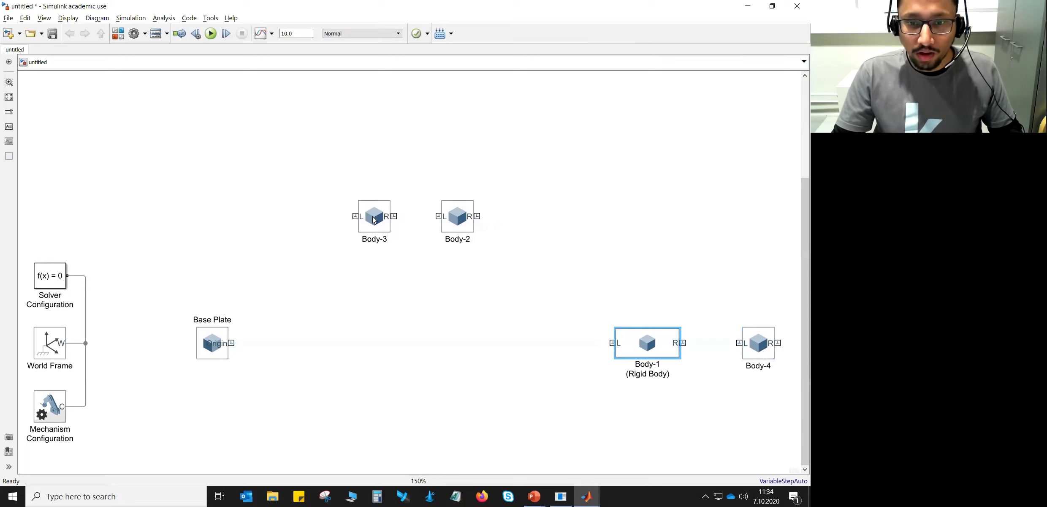
left_click_drag(451, 223, 582, 240)
left_click_drag(384, 228, 444, 243)
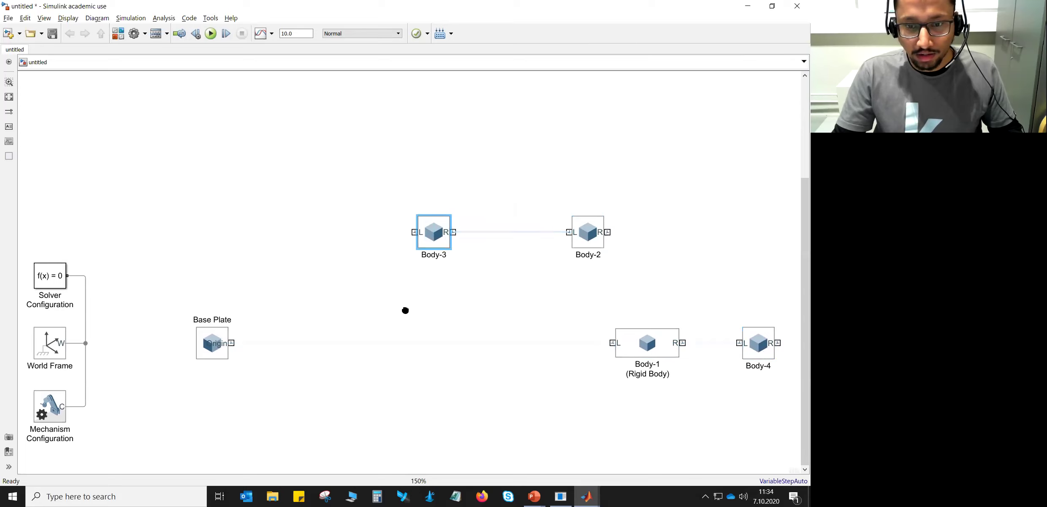
left_click_drag(404, 309, 405, 335)
left_click_drag(596, 266, 550, 262)
left_click(592, 293)
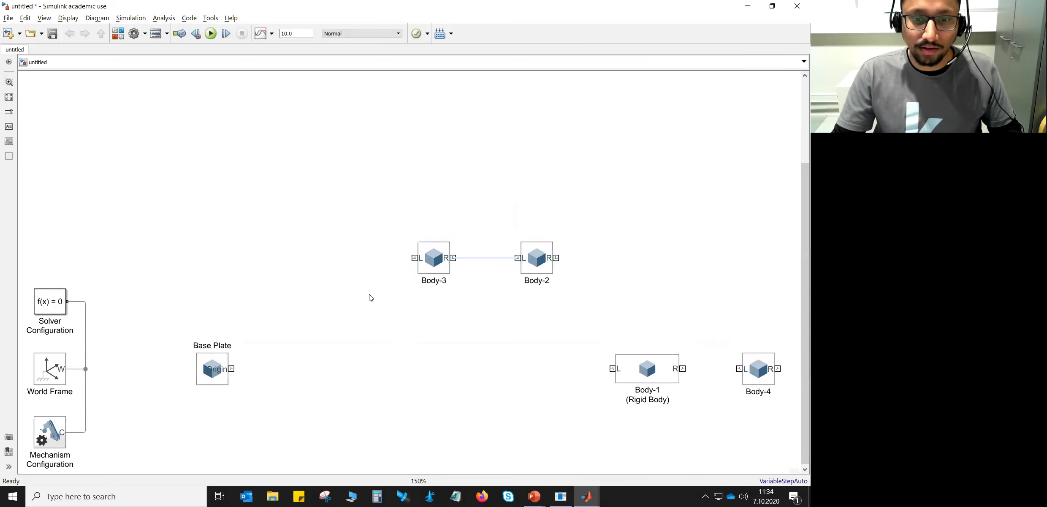
Add a new Solid block above the Base Plate and name it Body-5 (Cylinder), with the parenthesized part on a second line
double_click(307, 217)
type("solid")
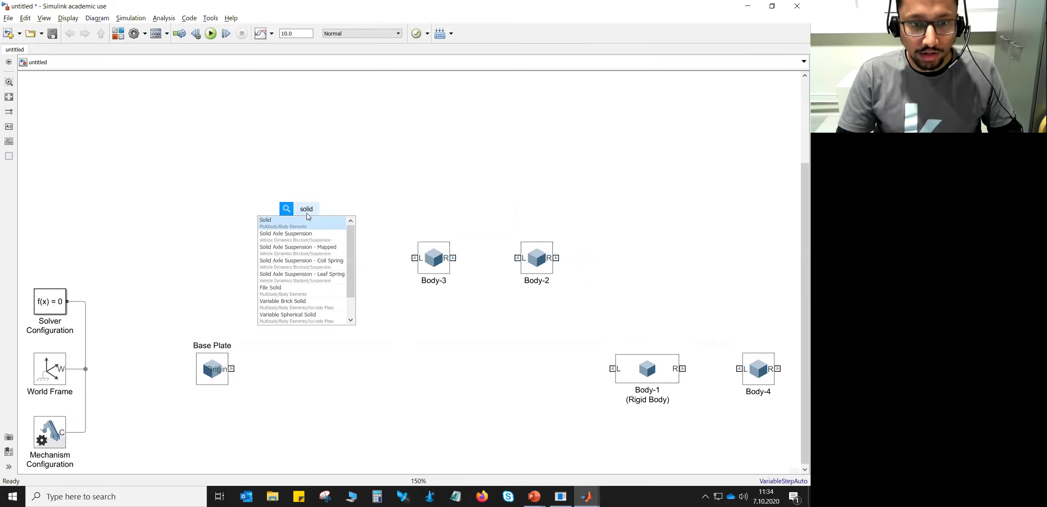
key("Return")
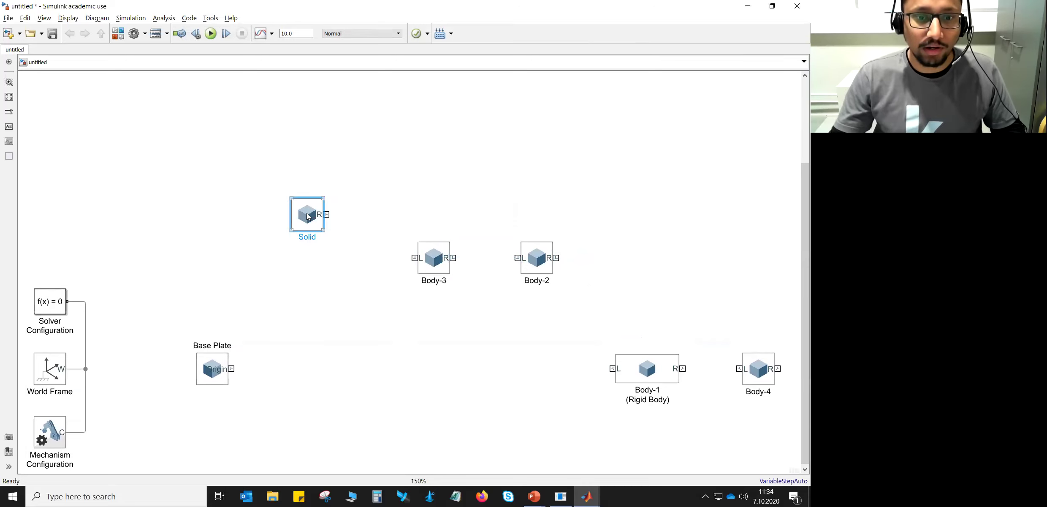
double_click(304, 238)
type("Bo")
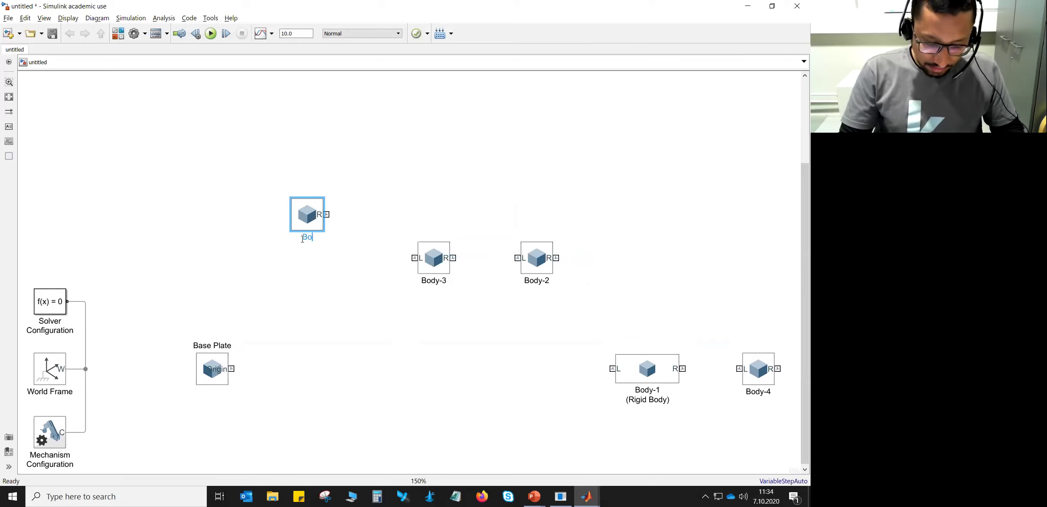
type("dy-5")
type("()")
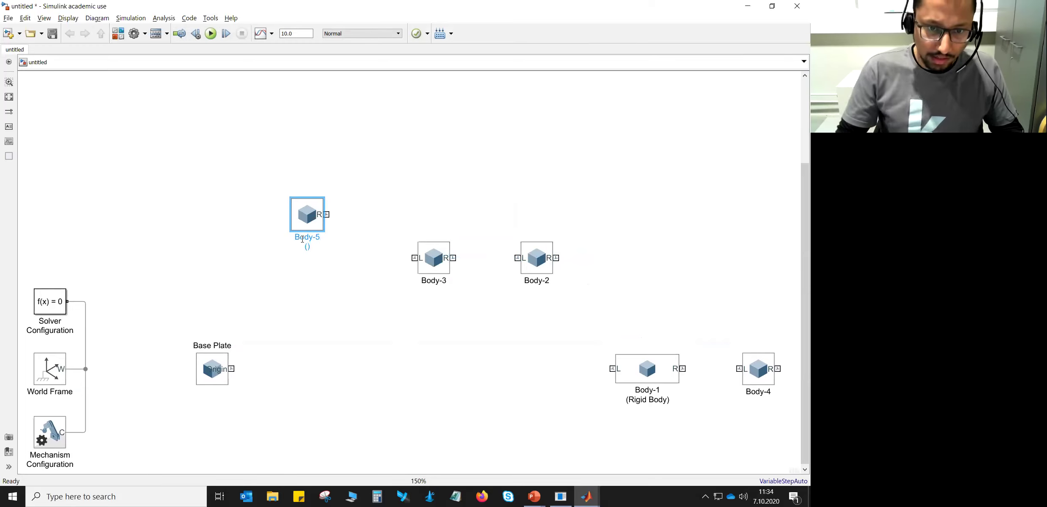
type("Cylinder")
key("Escape")
Change Body-5's shape to a cylinder with a radius of 0.03 m and a length of 0.40 m, and update its preview
double_click(303, 223)
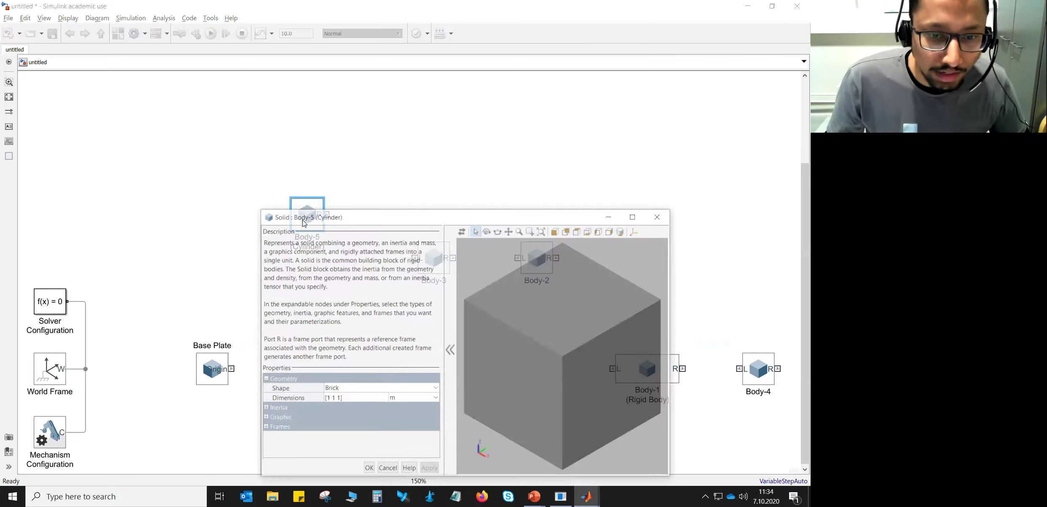
left_click_drag(332, 218, 315, 155)
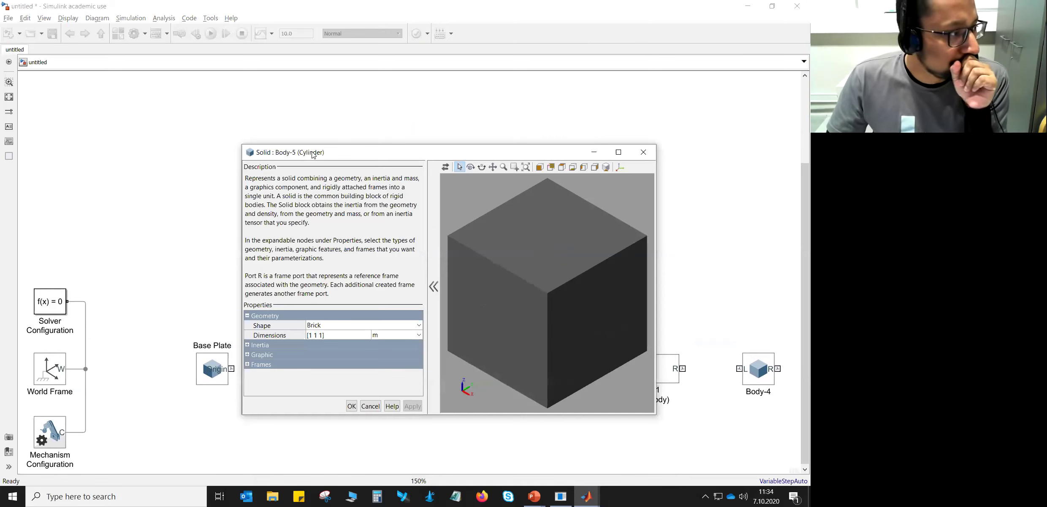
left_click(349, 326)
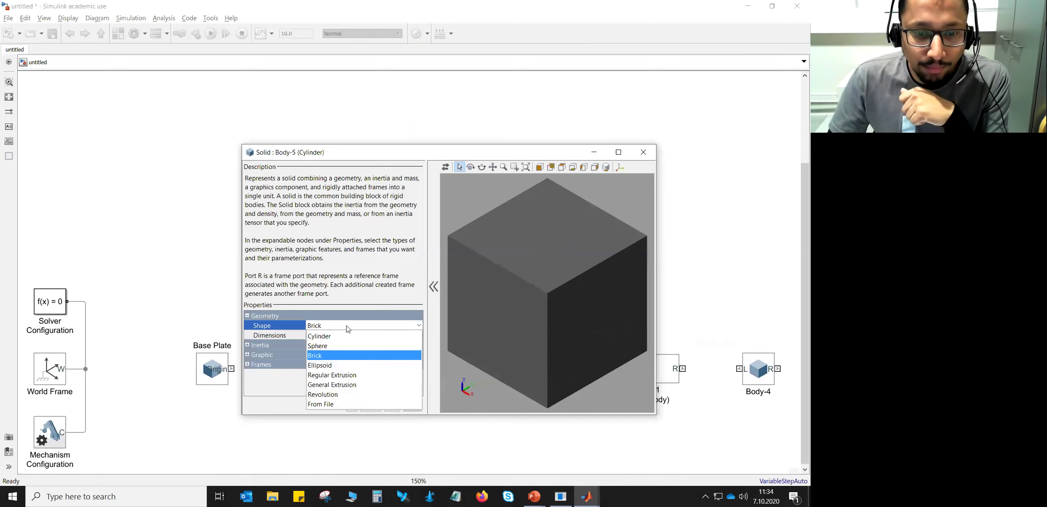
left_click(347, 336)
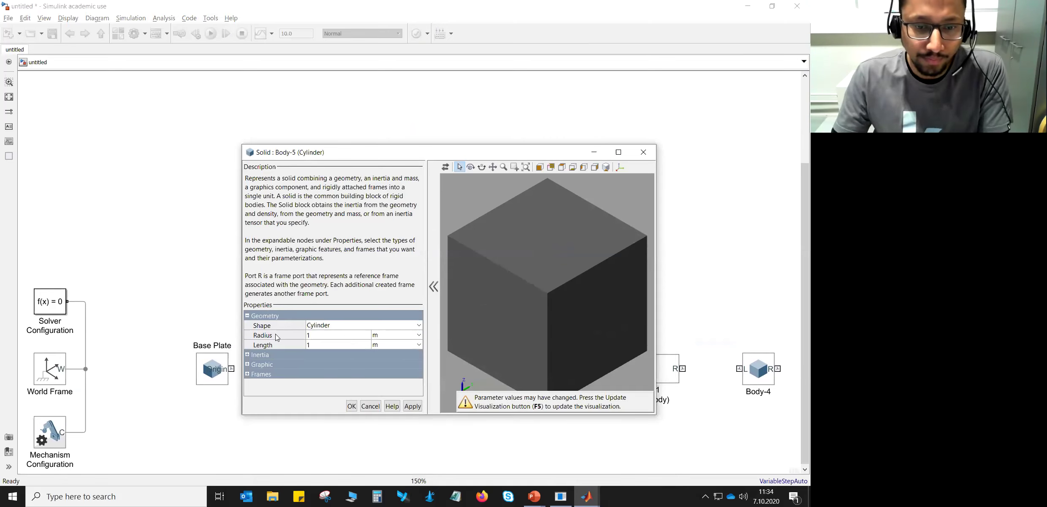
left_click(323, 334)
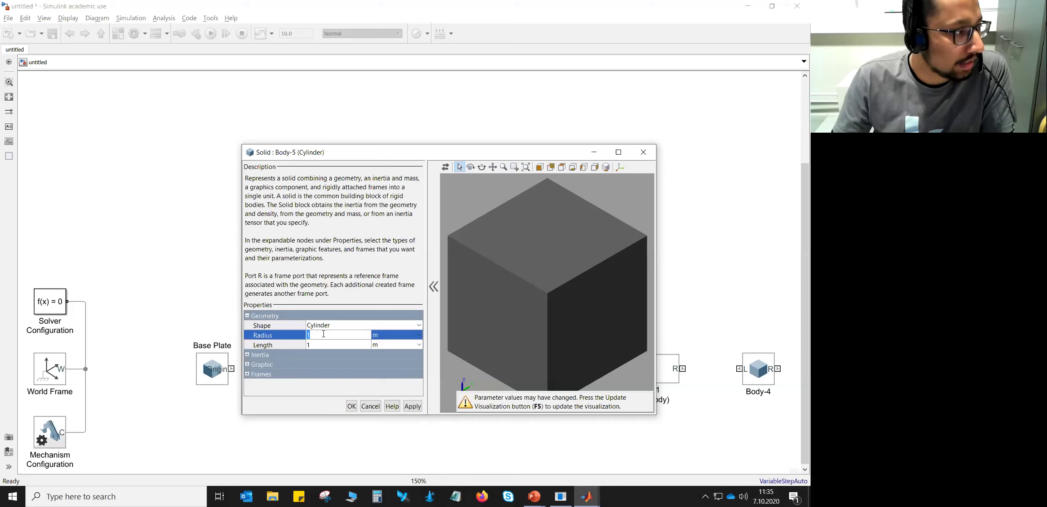
type("0")
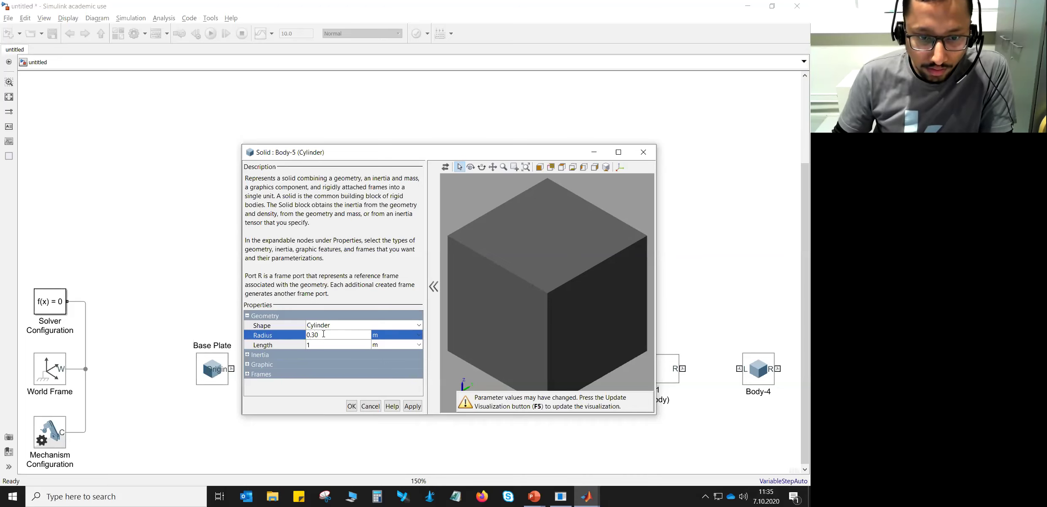
type(".030")
key("BackSpace")
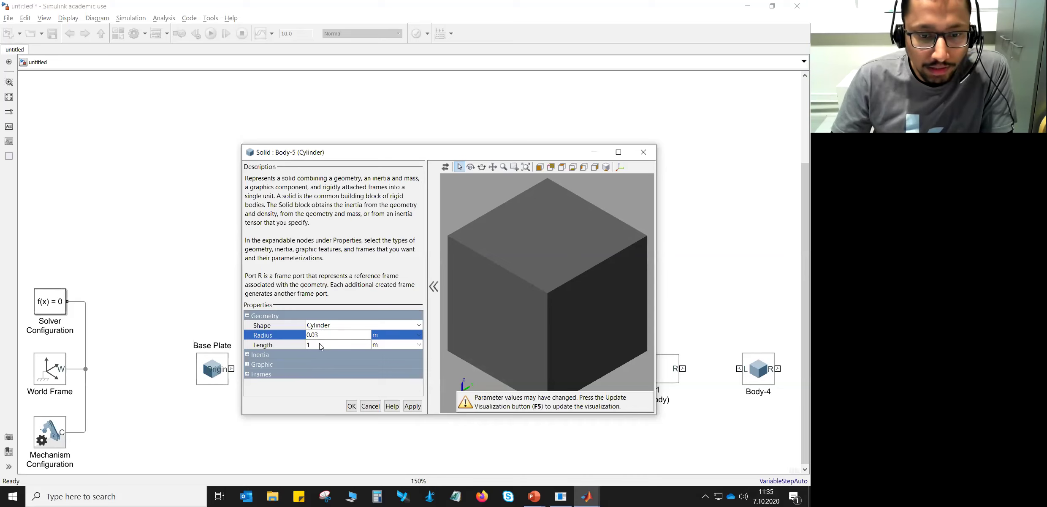
left_click(319, 343)
key("BackSpace")
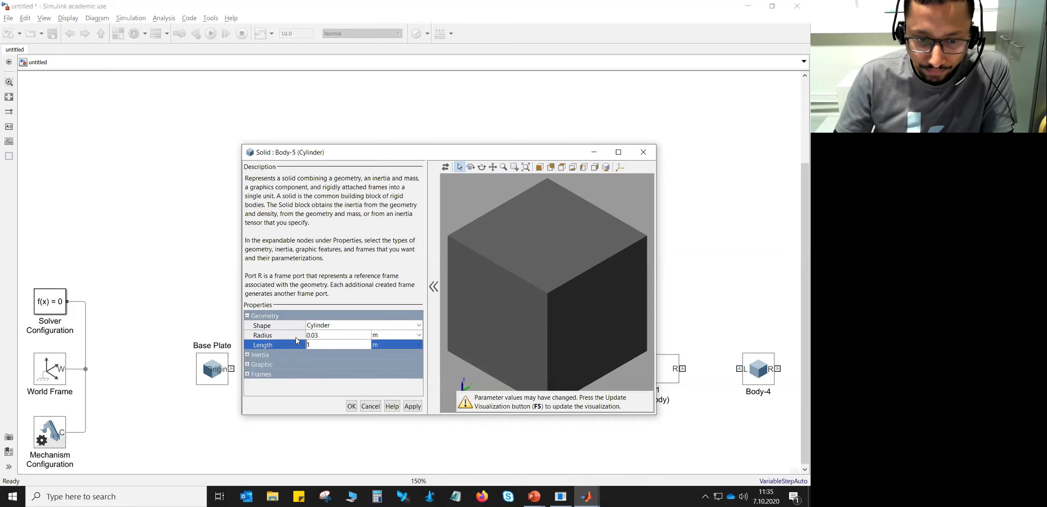
type("1")
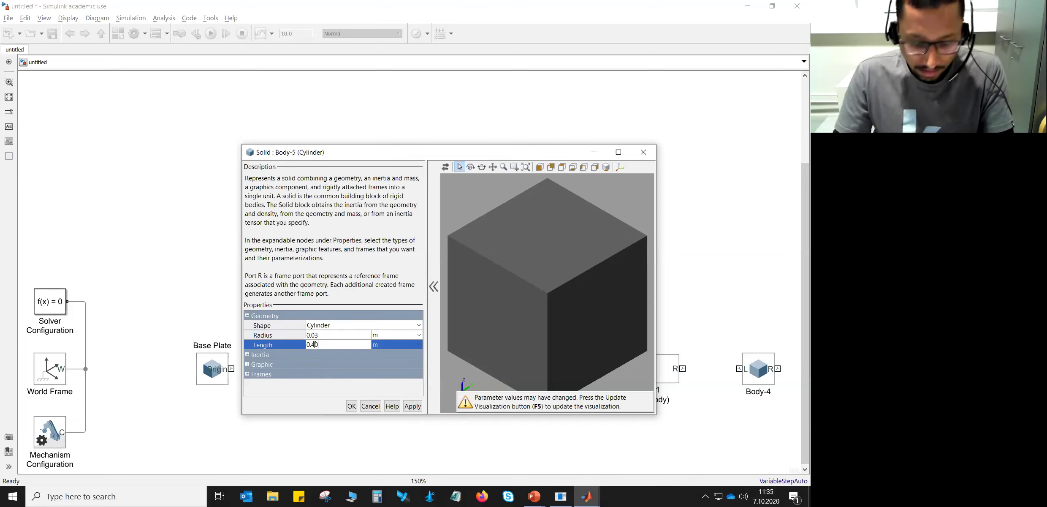
key("F5")
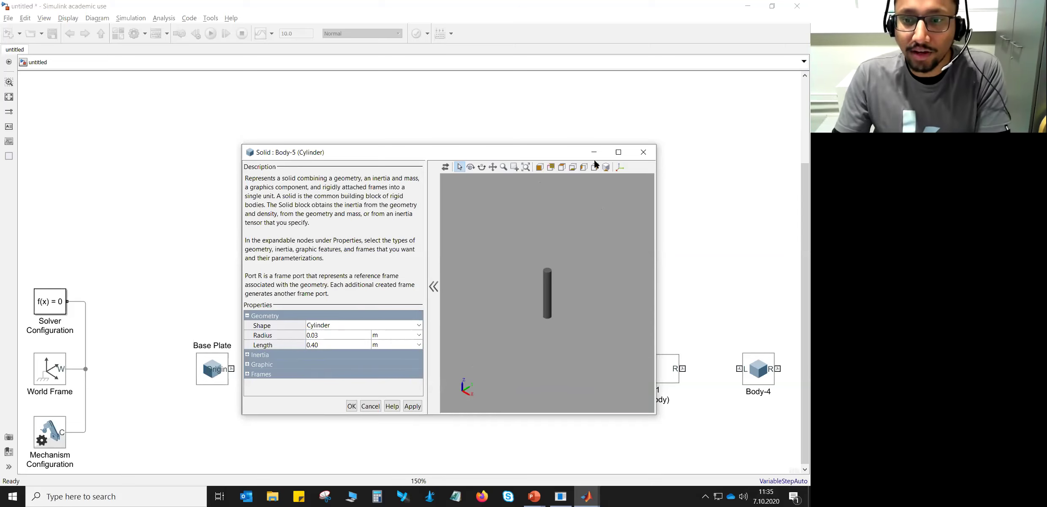
Set Body-5's density to 7800 kg/m^3 and update its derived inertia values
left_click(608, 166)
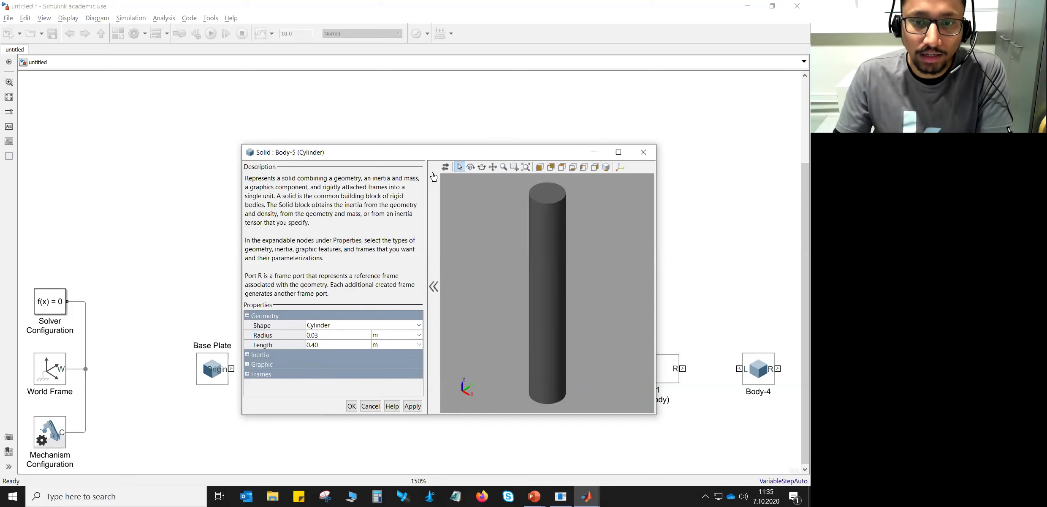
left_click_drag(432, 149, 410, 61)
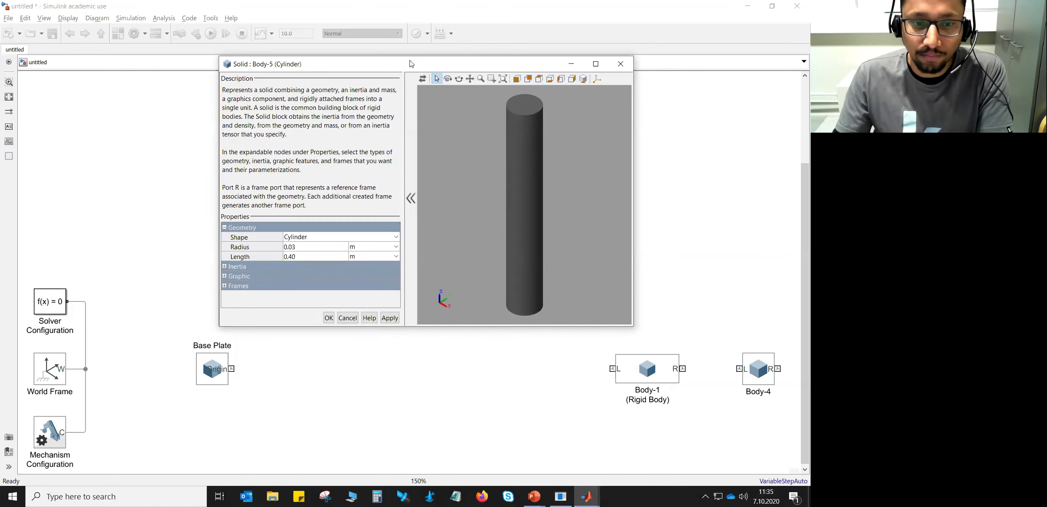
left_click(225, 266)
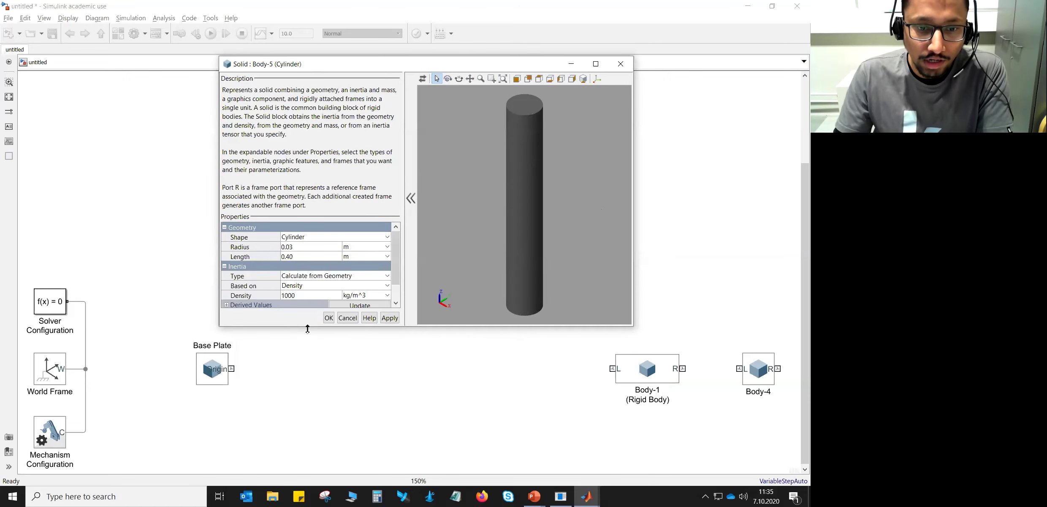
left_click_drag(308, 329, 308, 461)
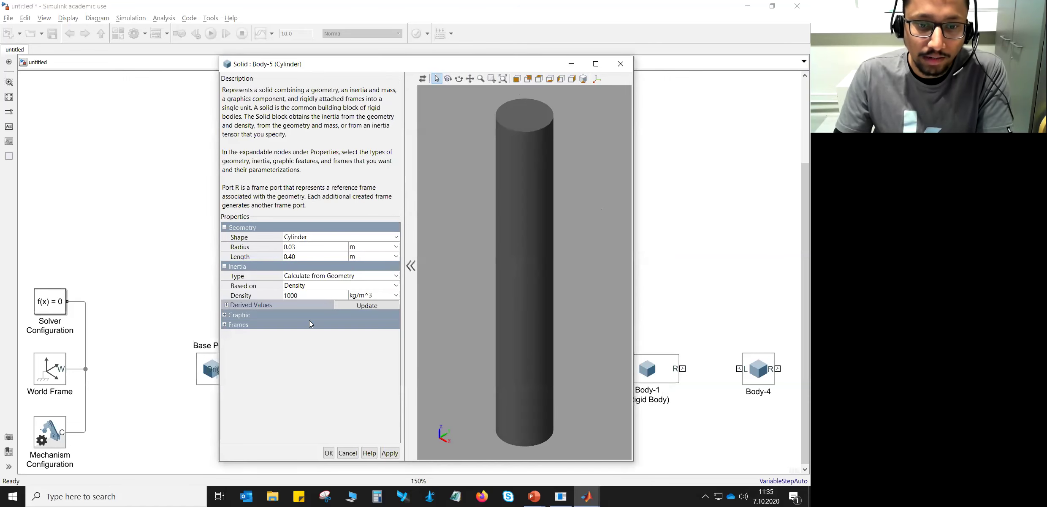
left_click(310, 296)
left_click_drag(310, 296, 280, 294)
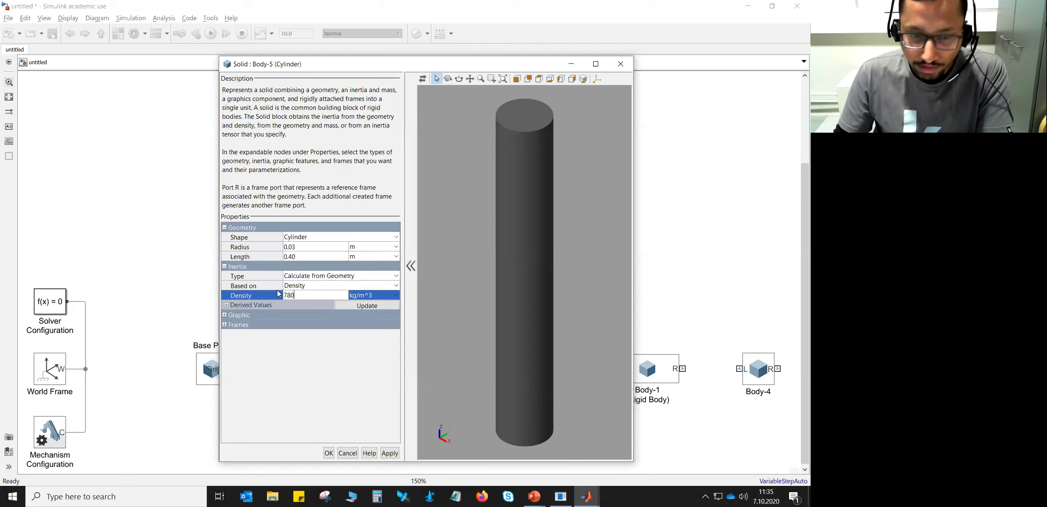
type("7800")
key("Return")
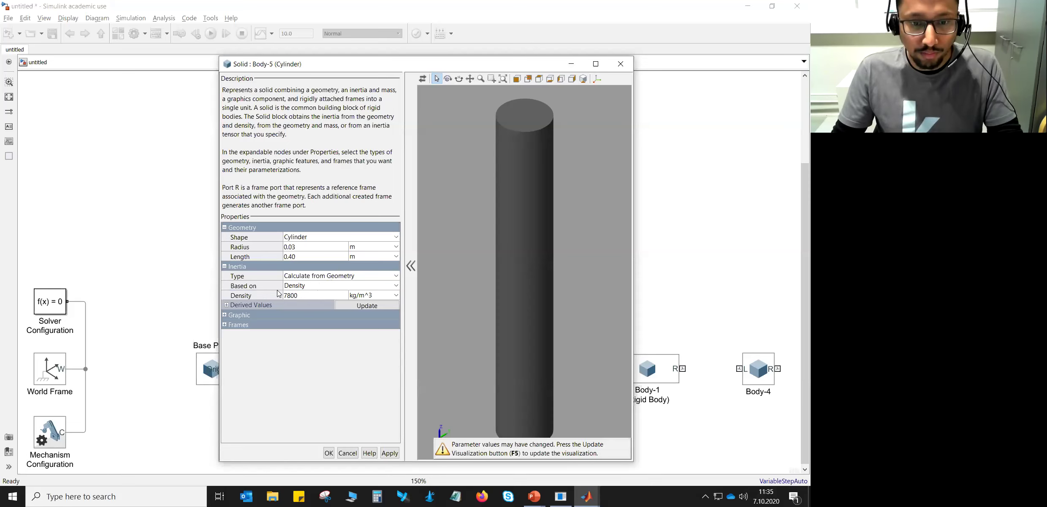
left_click(344, 307)
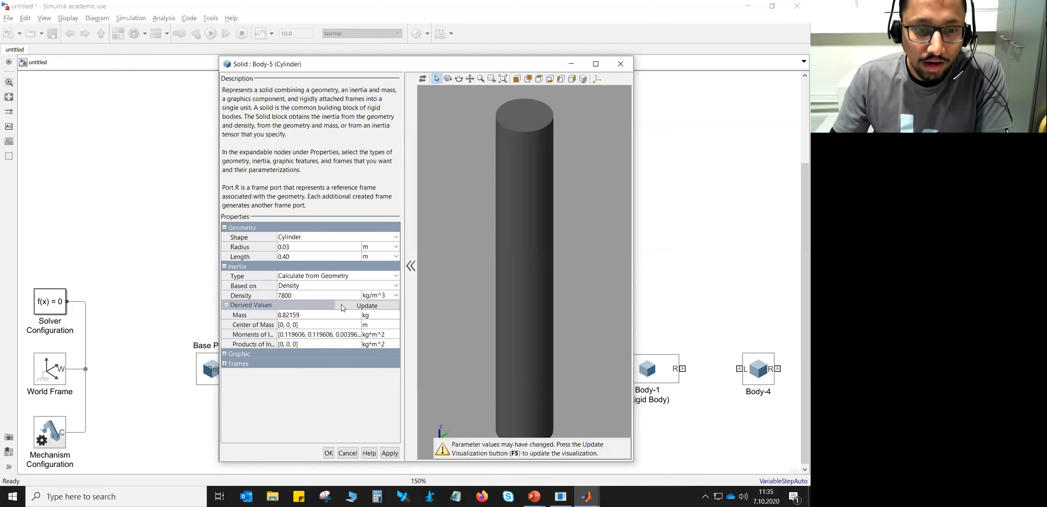
Change Body-5's graphic colour to cyan [0.0 1.0 1.0] and update its preview
left_click(225, 354)
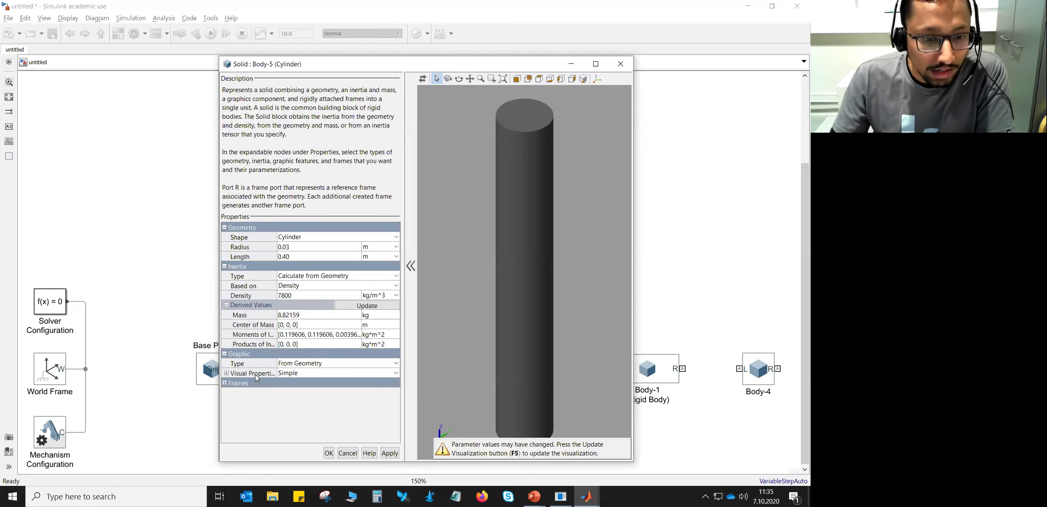
left_click(227, 373)
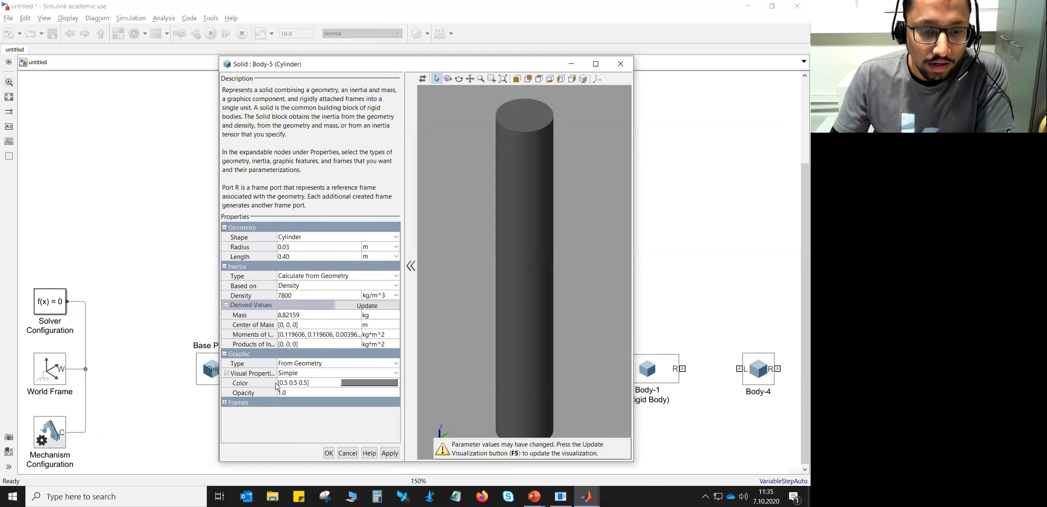
left_click(374, 382)
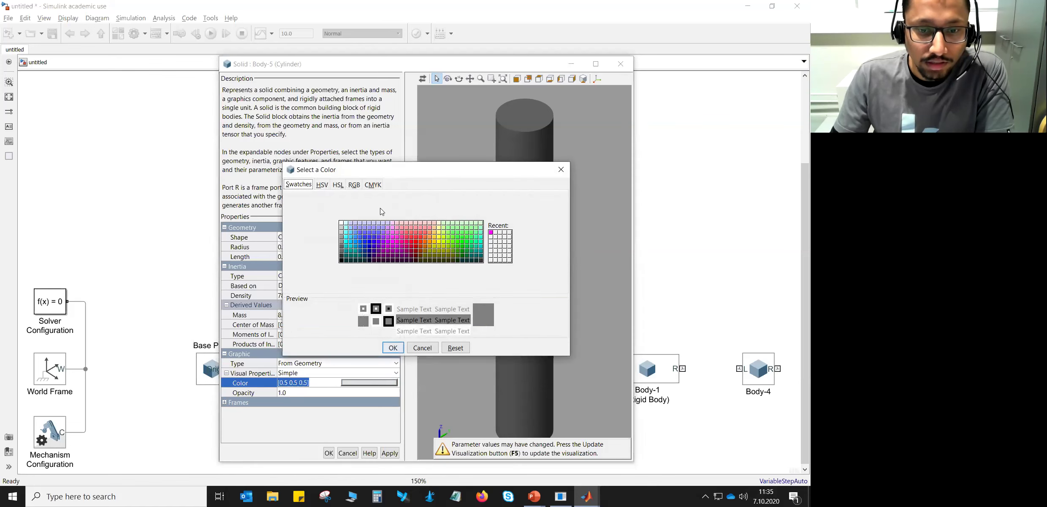
left_click(347, 241)
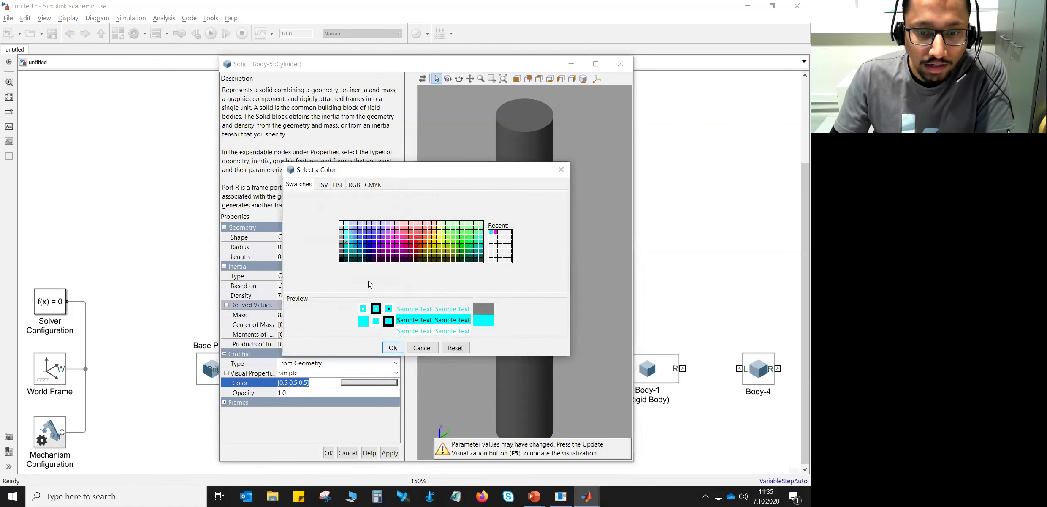
left_click(391, 347)
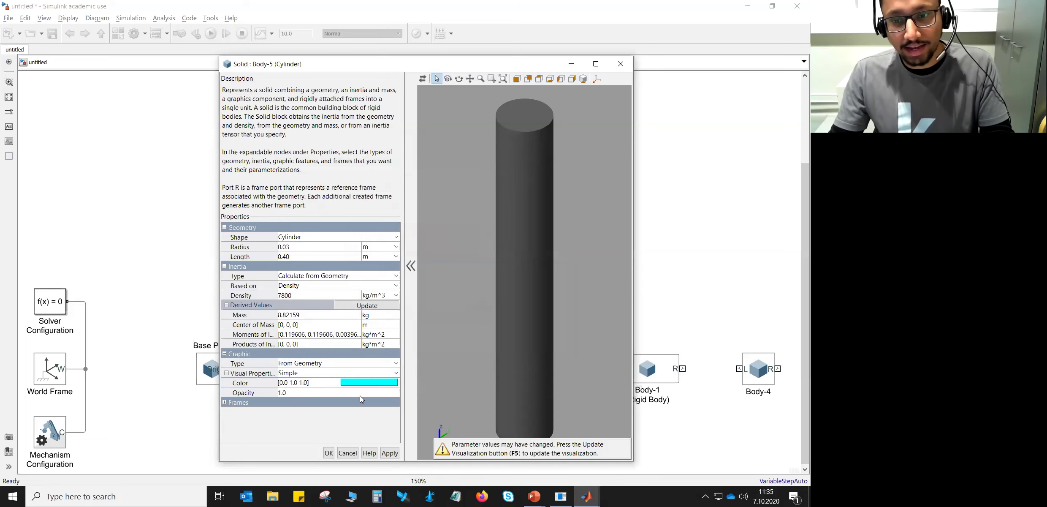
key("F5")
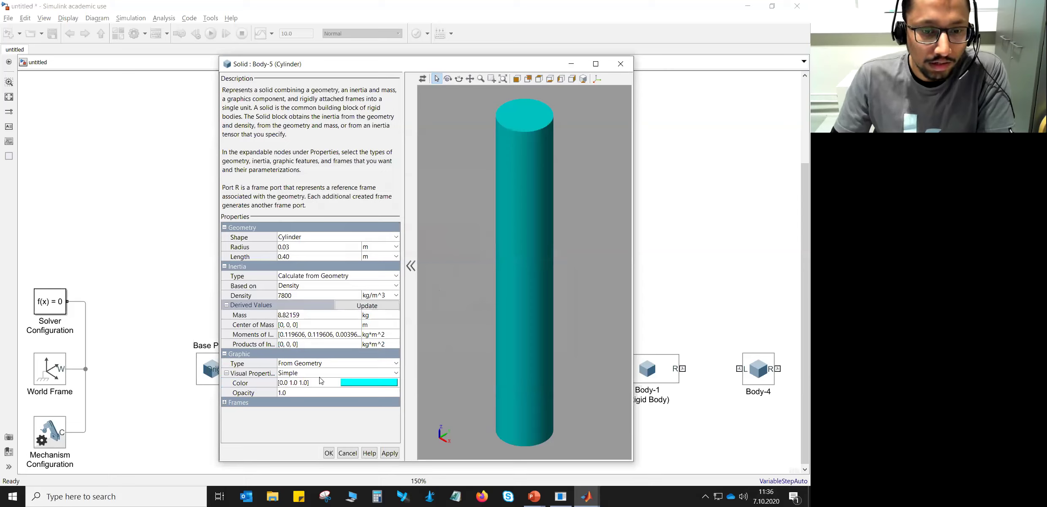
Display the frames in Body-5's preview, hide its default port R, and update the preview
left_click(224, 402)
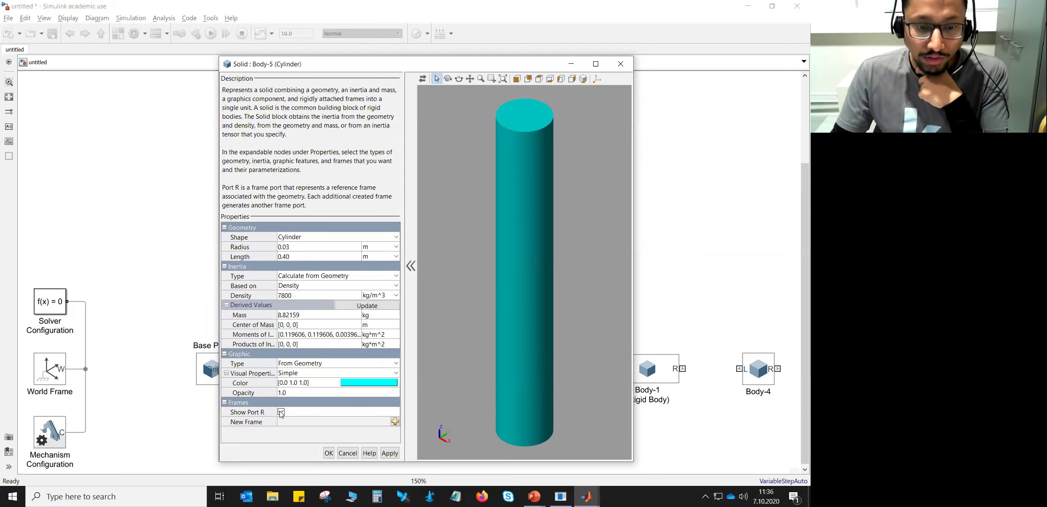
left_click(597, 79)
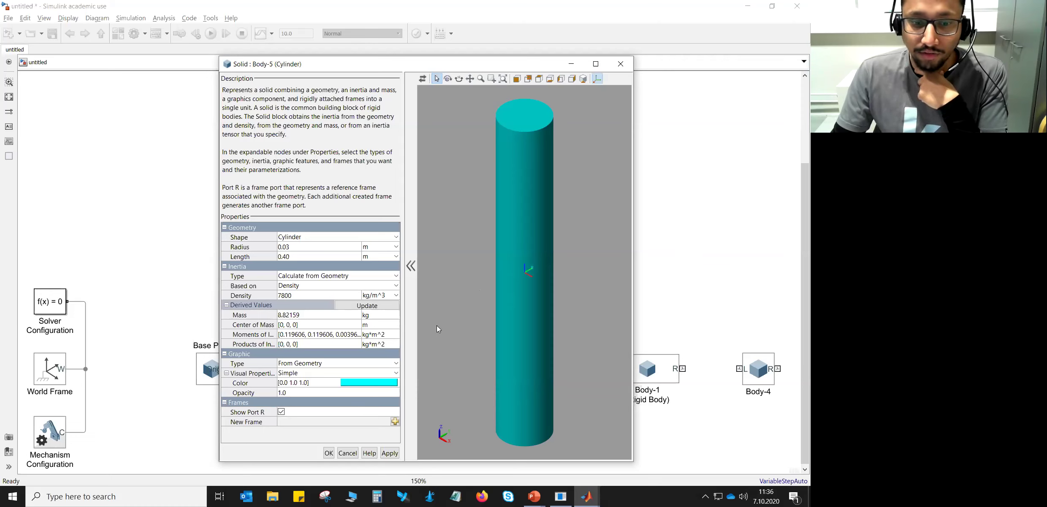
left_click(282, 413)
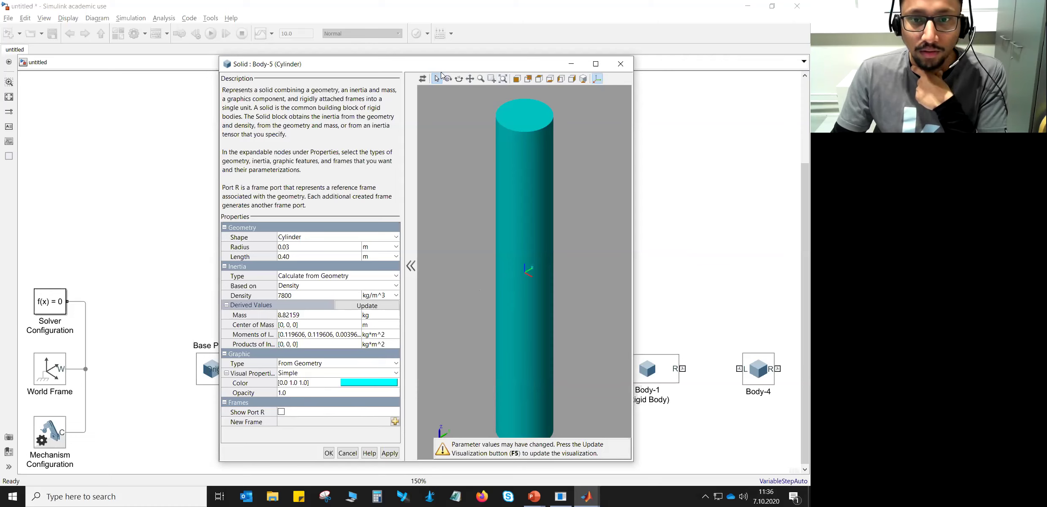
left_click(422, 79)
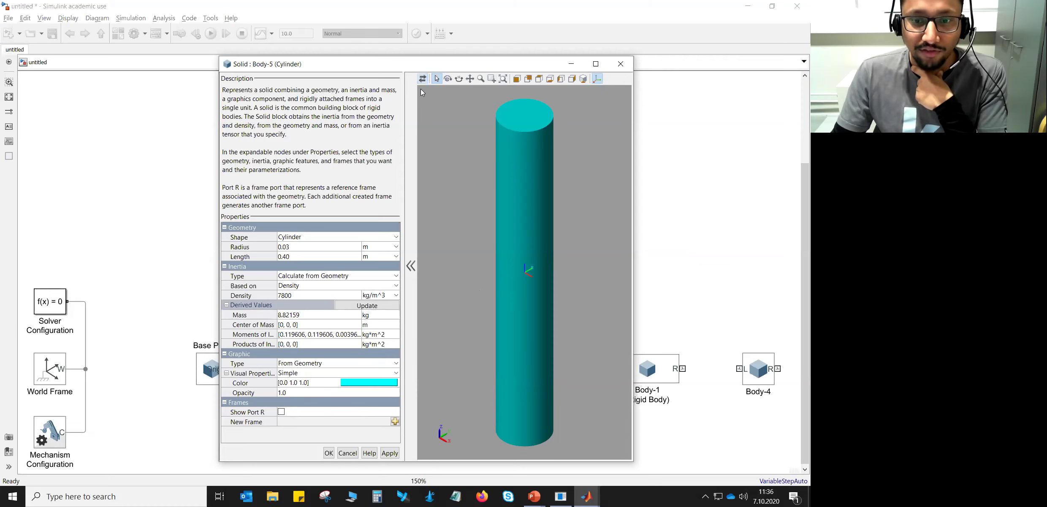
Create a frame named L on Body-5 with its origin at the center of the bottom surface
left_click(394, 421)
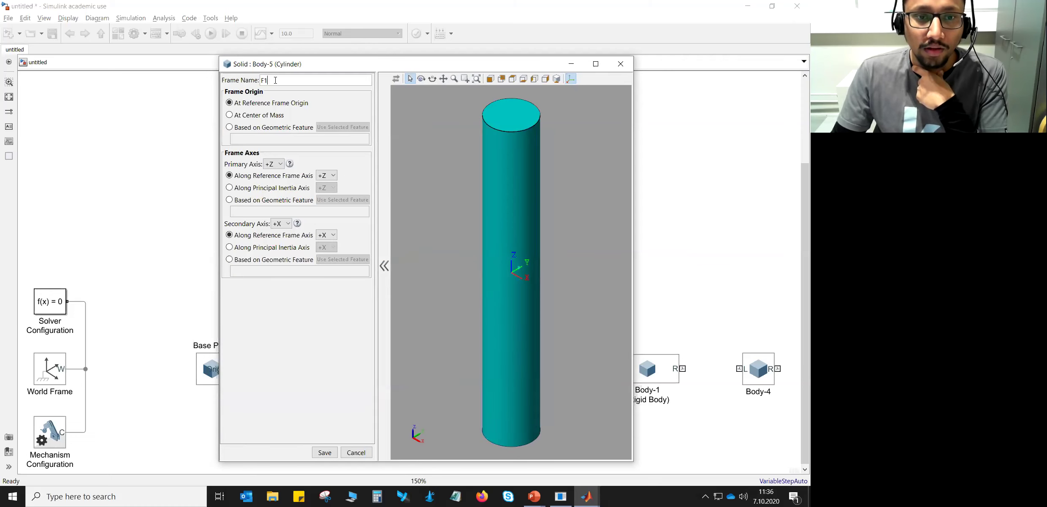
type("L")
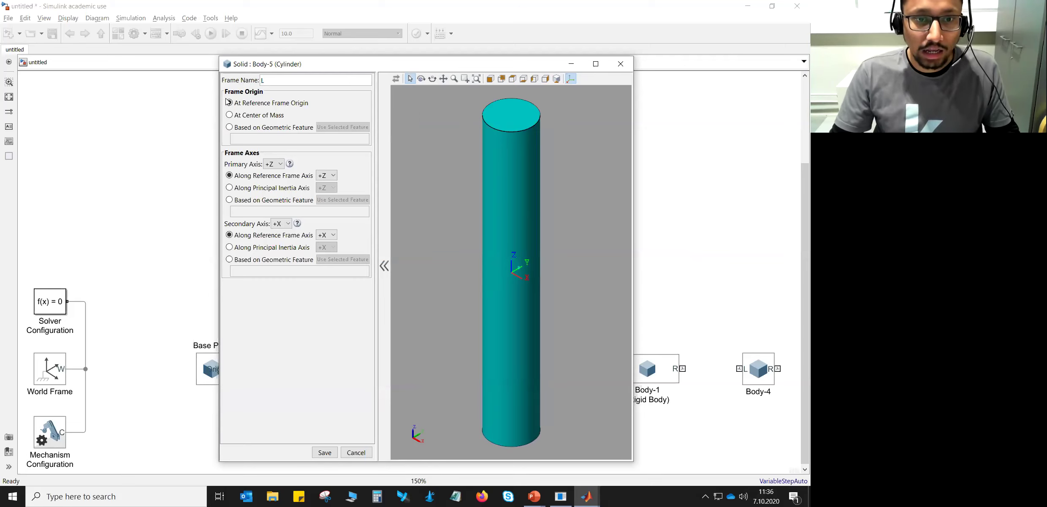
left_click(229, 128)
left_click_drag(455, 315, 530, 247)
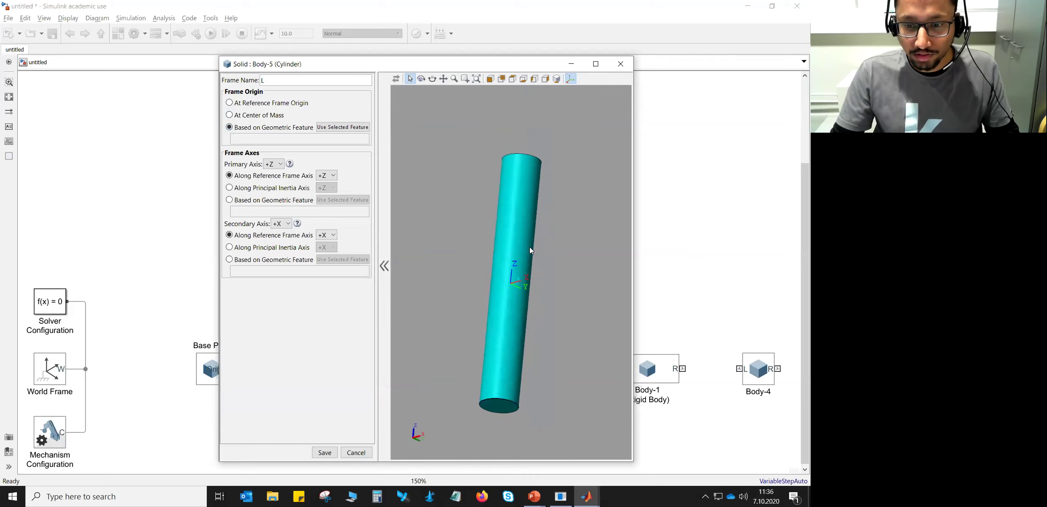
left_click(498, 409)
left_click(342, 128)
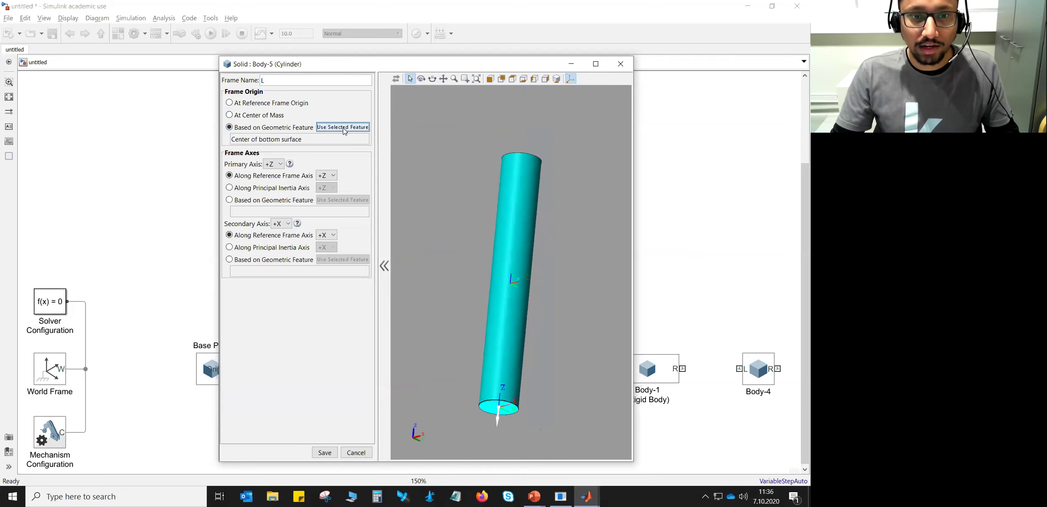
left_click(324, 452)
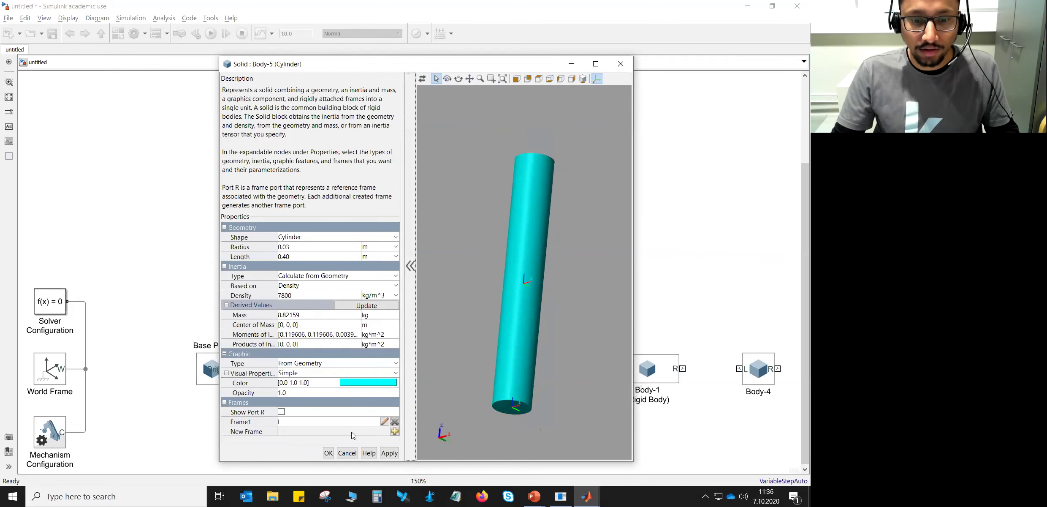
Create a frame named R on Body-5 with its origin at the center of the top surface
left_click(394, 431)
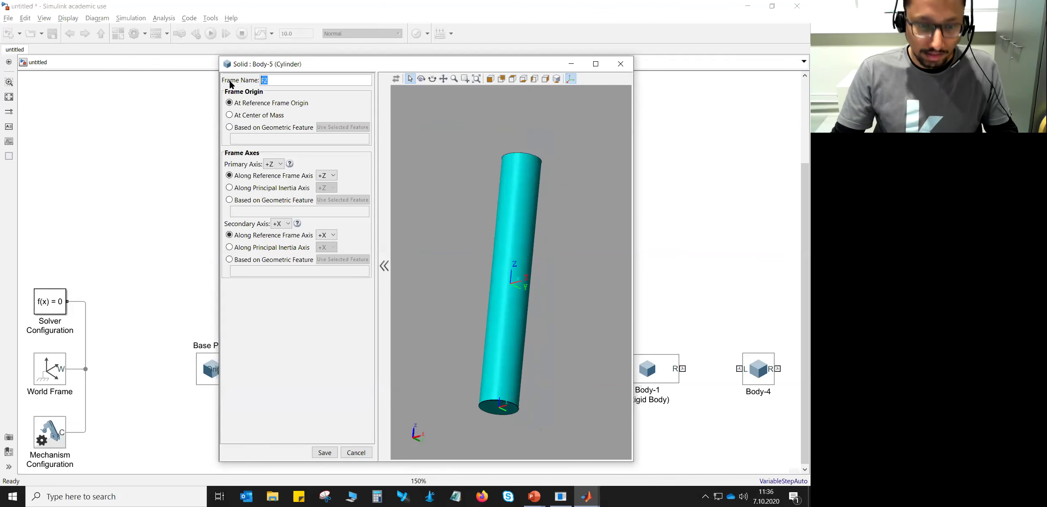
type("R")
left_click(242, 128)
left_click_drag(430, 137, 491, 251)
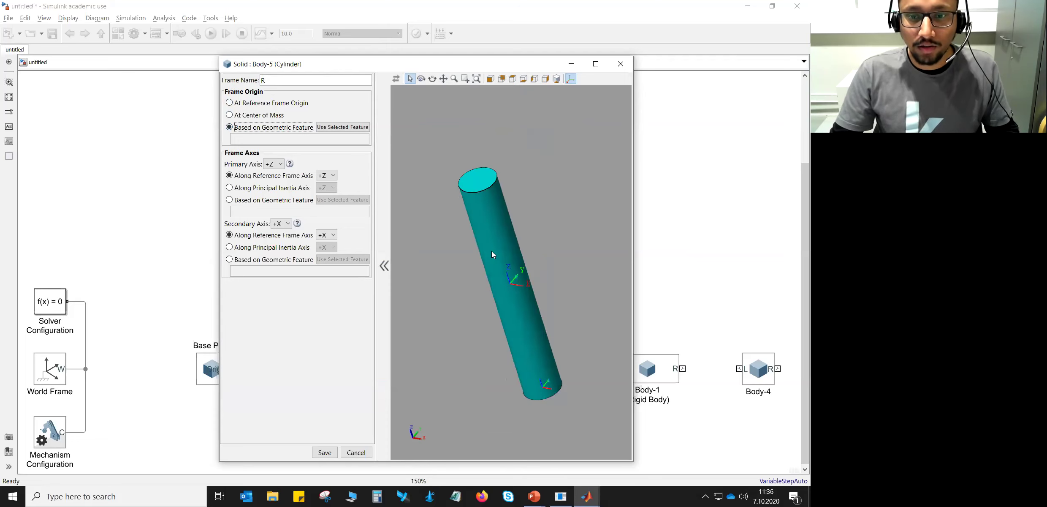
left_click(484, 180)
left_click(349, 127)
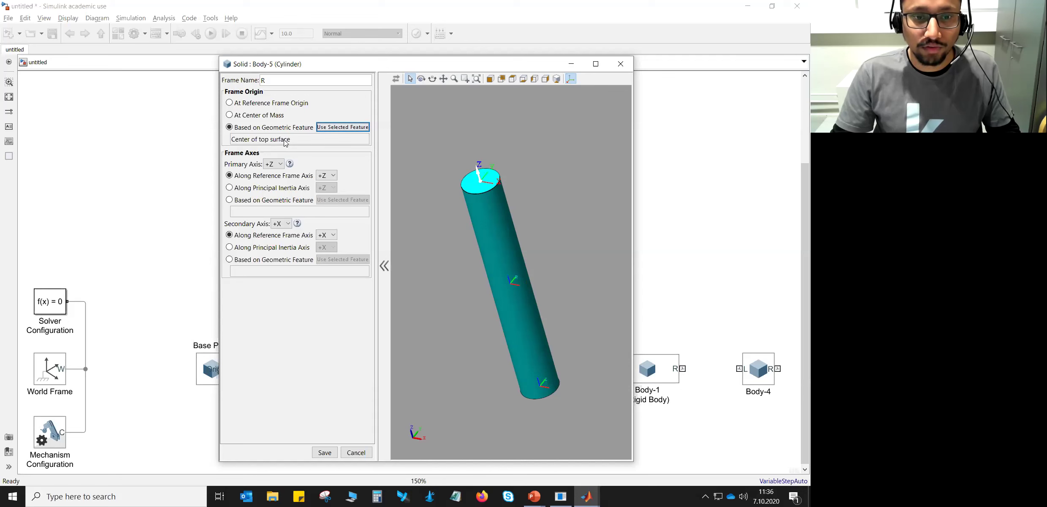
left_click(324, 452)
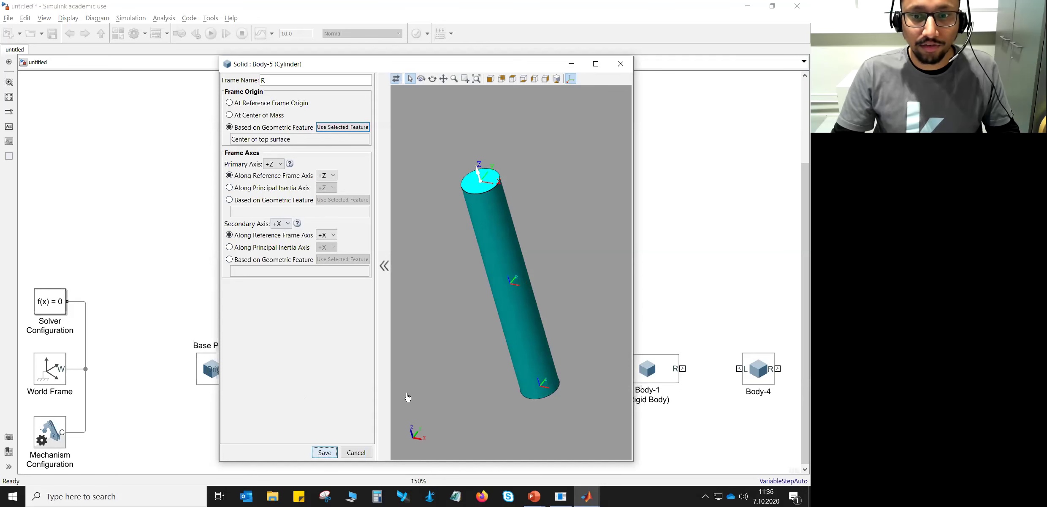
left_click(584, 79)
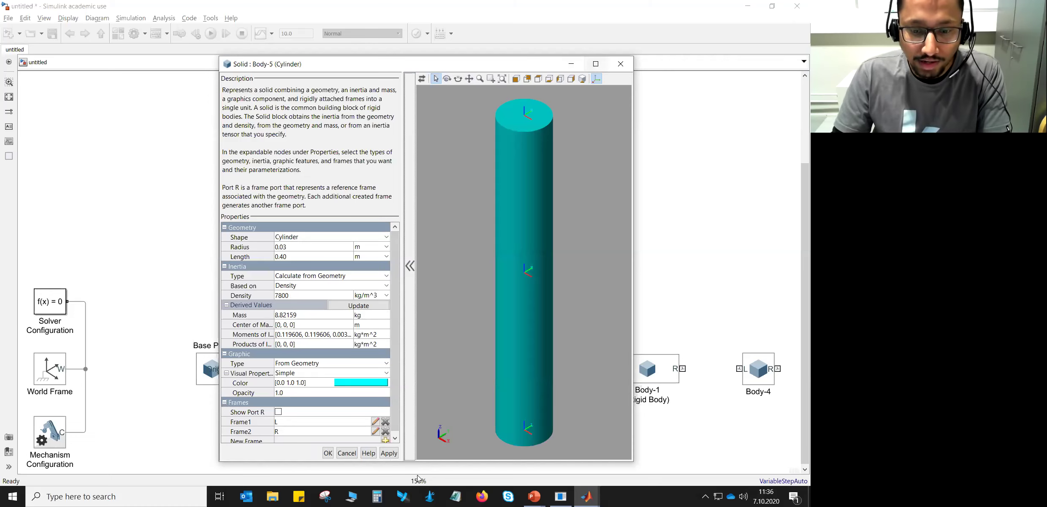
Review the origin and axes of Body-5's frame L without editing them, and accept the block settings
left_click_drag(423, 461, 423, 473)
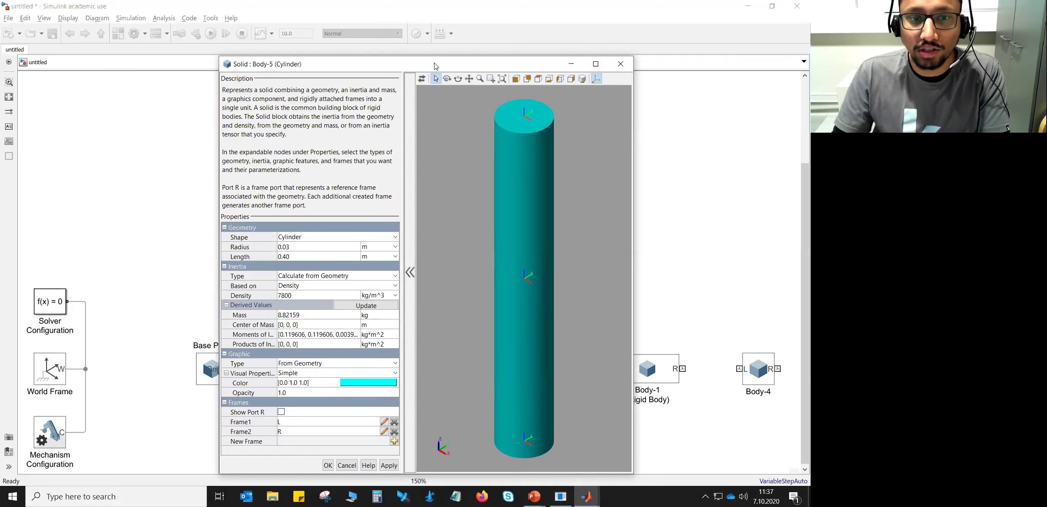
left_click_drag(436, 66, 321, 54)
left_click(654, 356)
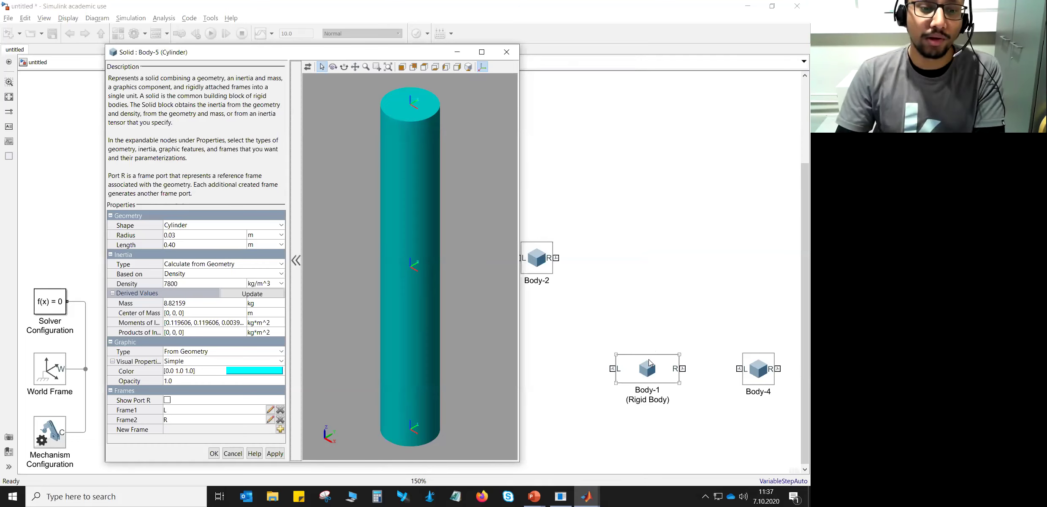
left_click(613, 359)
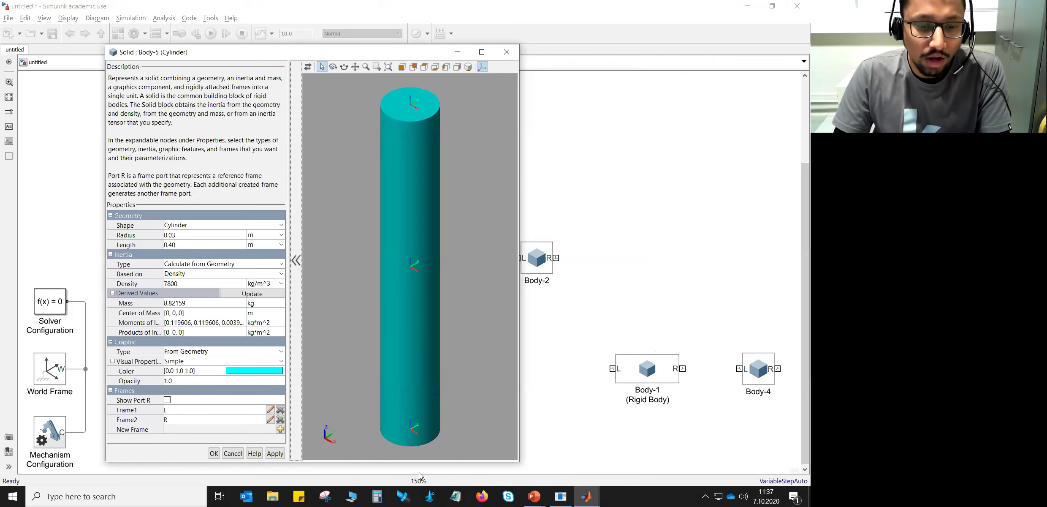
left_click(271, 410)
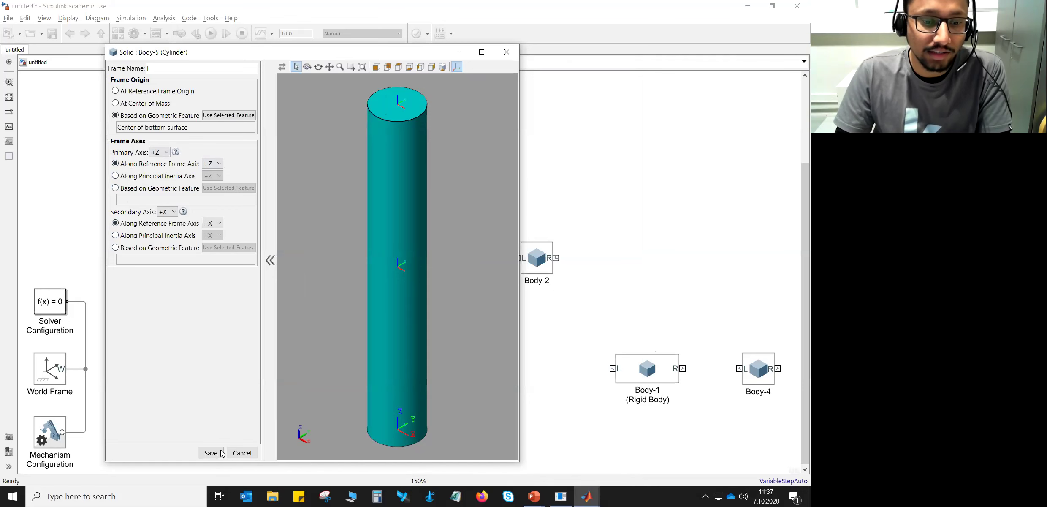
left_click(239, 456)
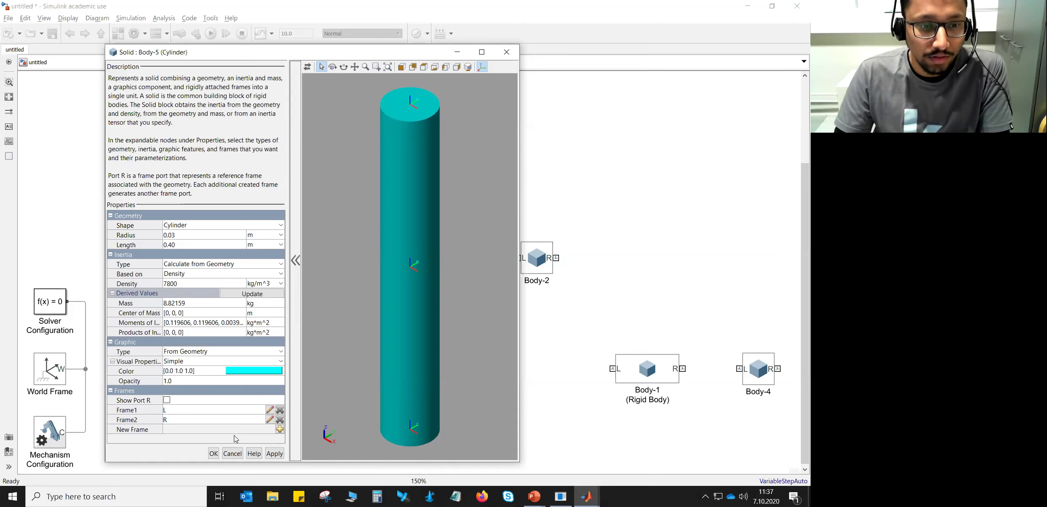
left_click(214, 454)
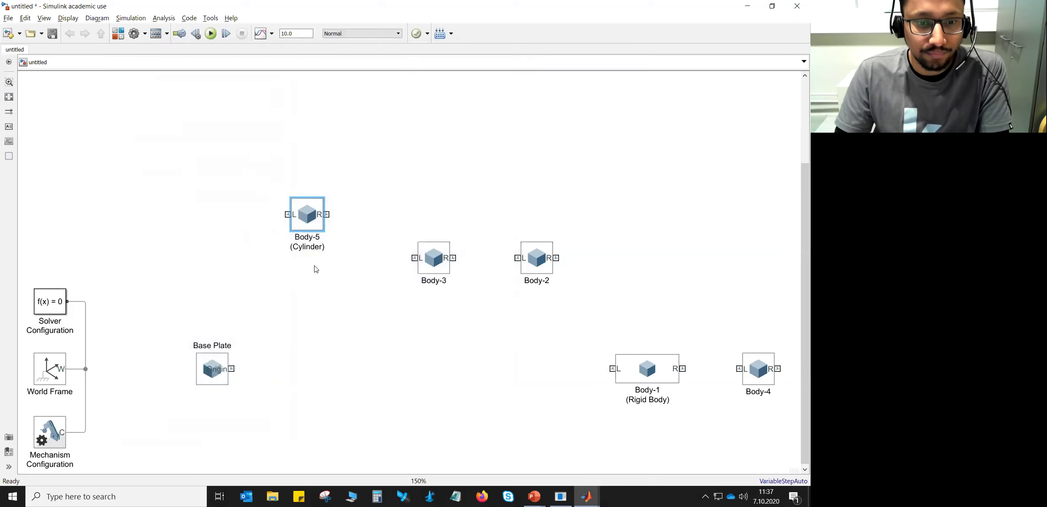
Duplicate the Body-5 block beside the original and rename the copy Body-6 (Piston), keeping the parenthesized part on a second line
left_click_drag(261, 217, 323, 224)
left_click(328, 246)
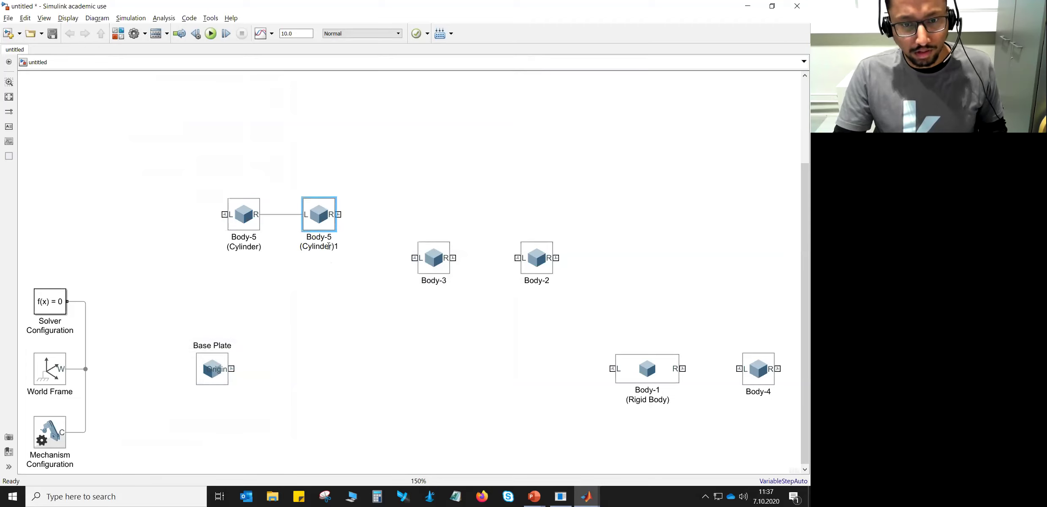
key("Delete")
type("6")
key("Down")
key("Delete")
key("Left")
key("Left")
key("Left")
key("Left")
key("Left")
key("Left")
type("Piston")
key("Delete")
key("Delete")
key("Delete")
key("Delete")
key("Delete")
key("Delete")
key("Delete")
key("Delete")
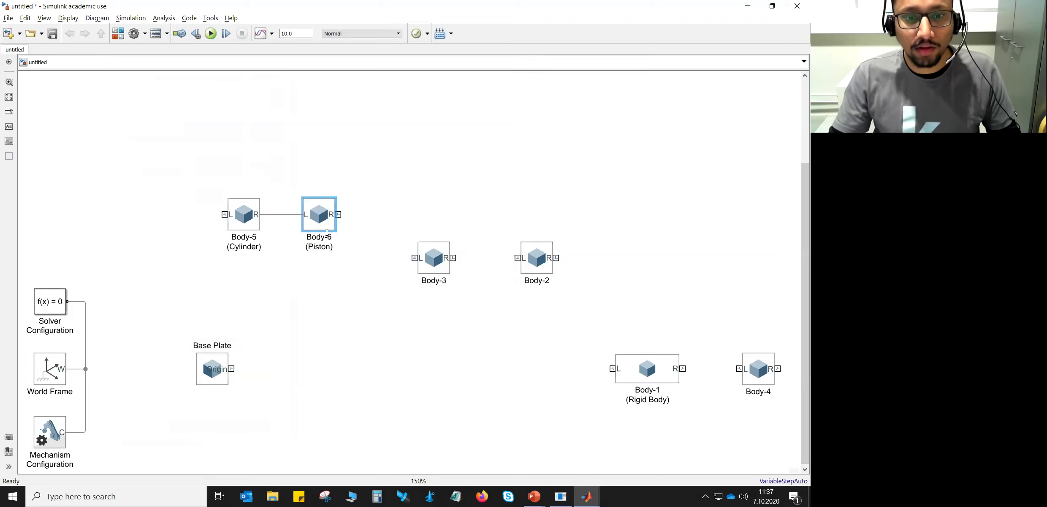
Delete the connection line between Body-5 (Cylinder) and Body-6 (Piston)
left_click(279, 215)
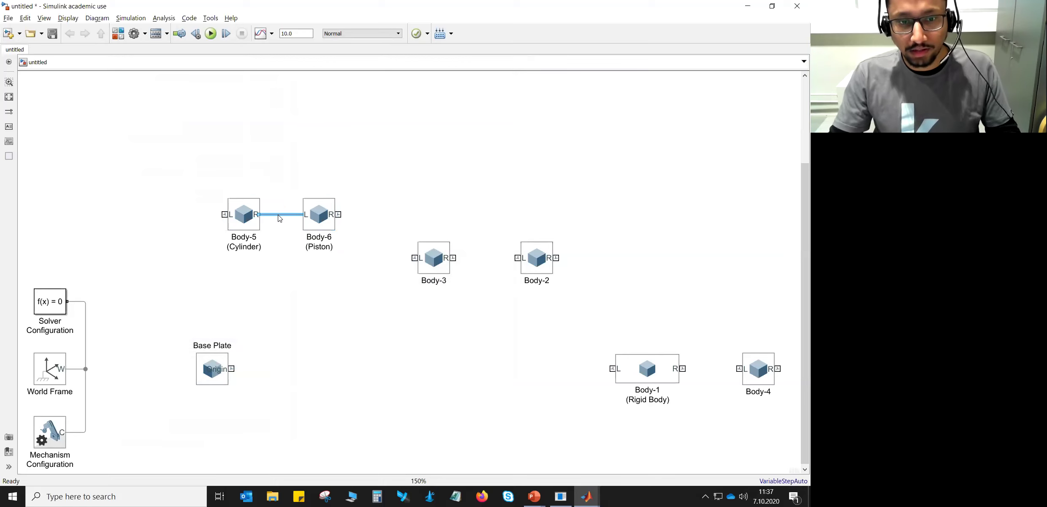
key("Delete")
Set the Body-6 (Piston) cylinder geometry to a radius of 0.02 m and a length of 0.55 m, previewing it in isometric view
left_click(331, 213)
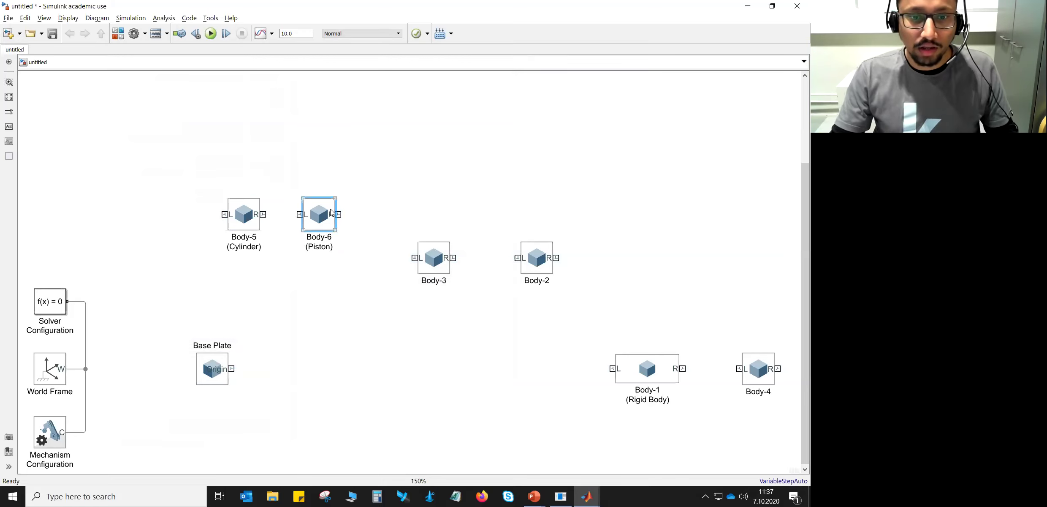
double_click(331, 212)
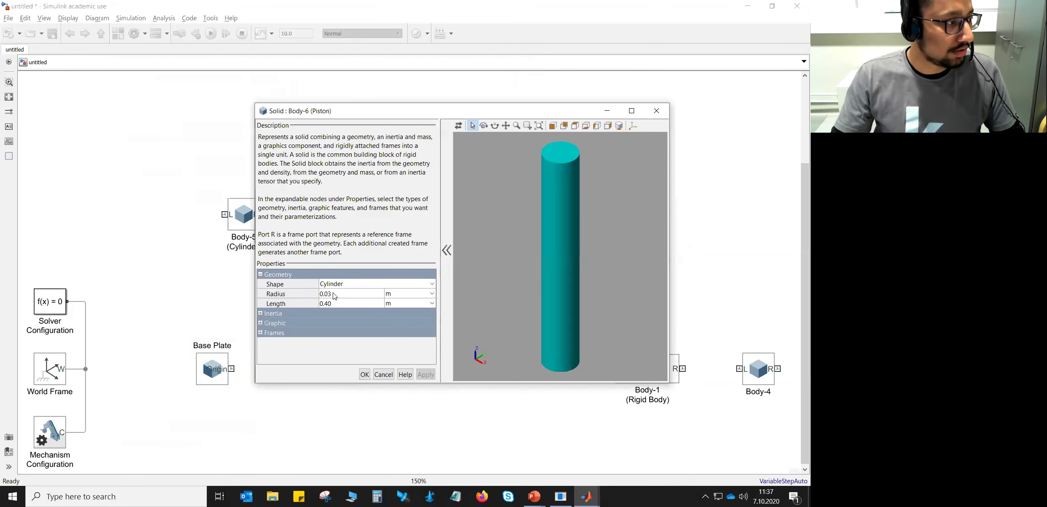
left_click(334, 295)
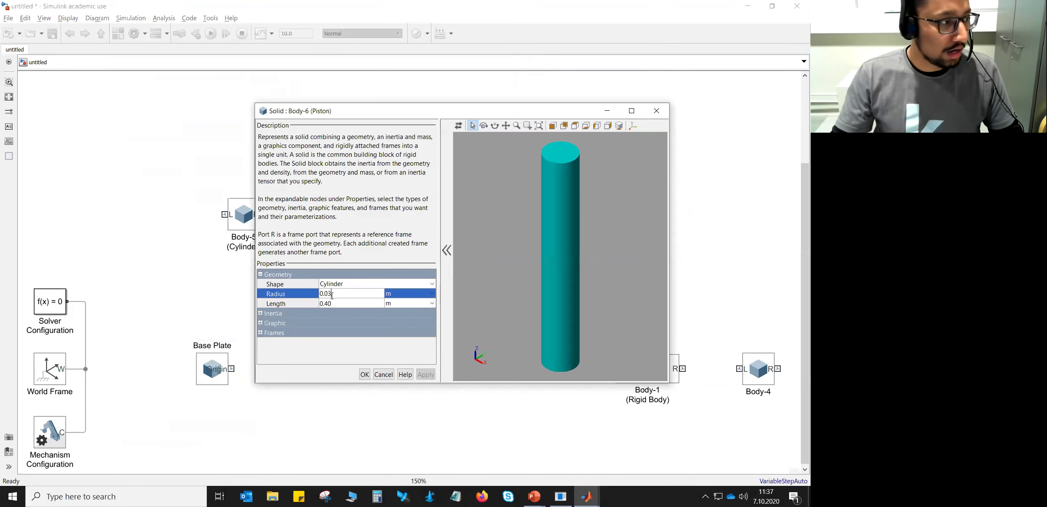
key("BackSpace")
type("2")
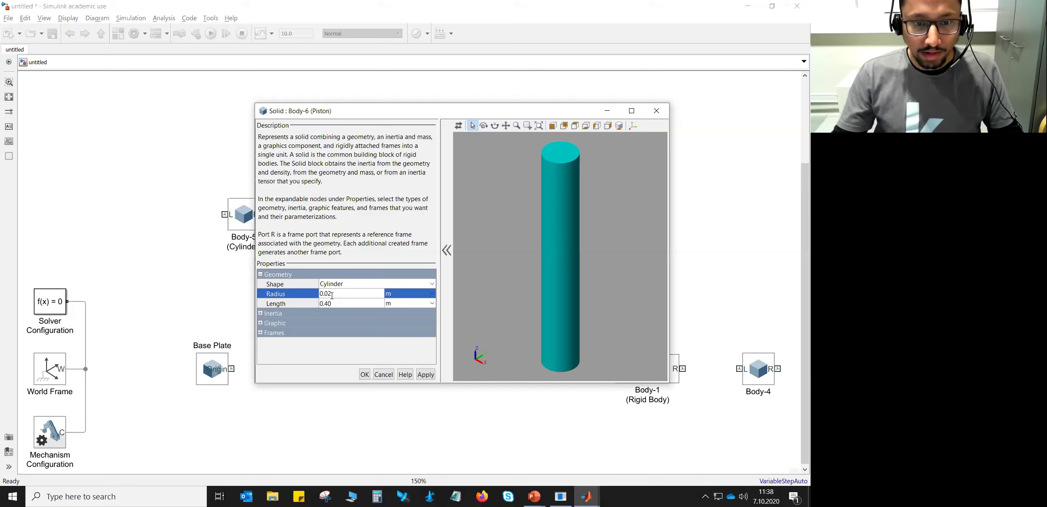
left_click(343, 303)
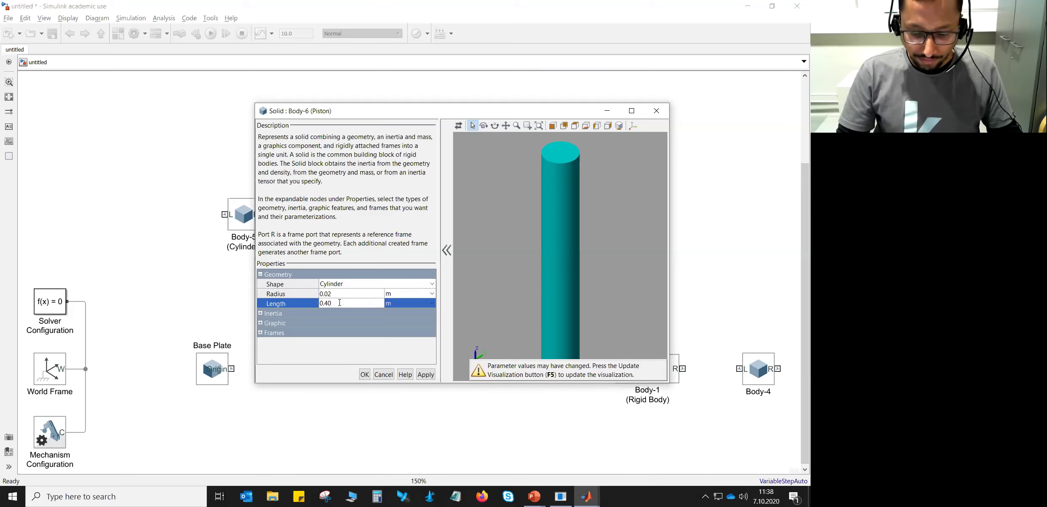
key("BackSpace")
key("BackSpace")
type("55")
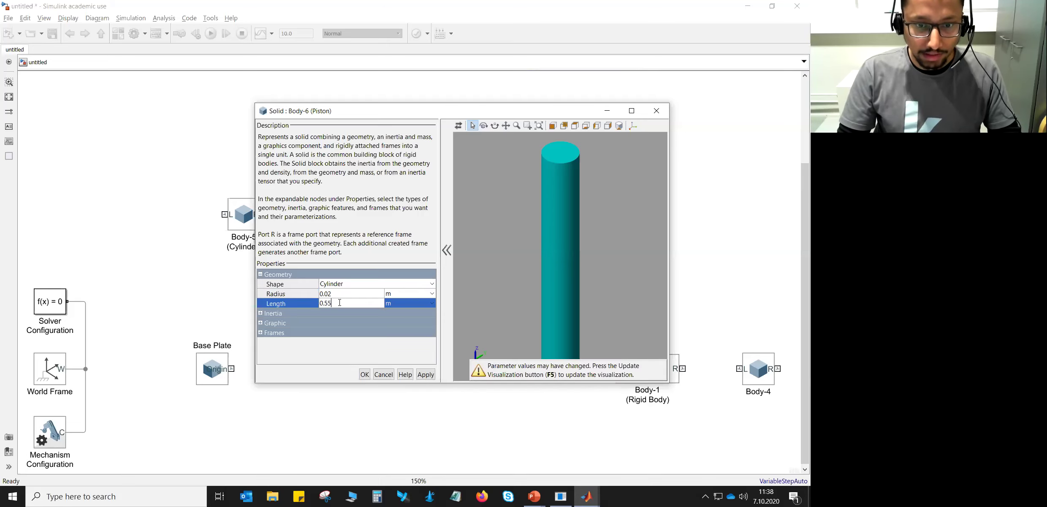
key("Return")
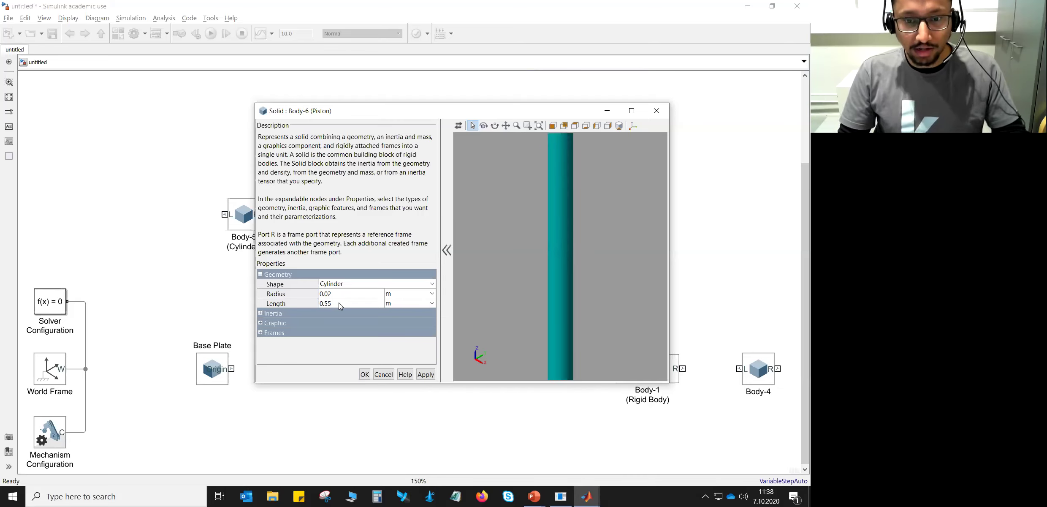
left_click(618, 126)
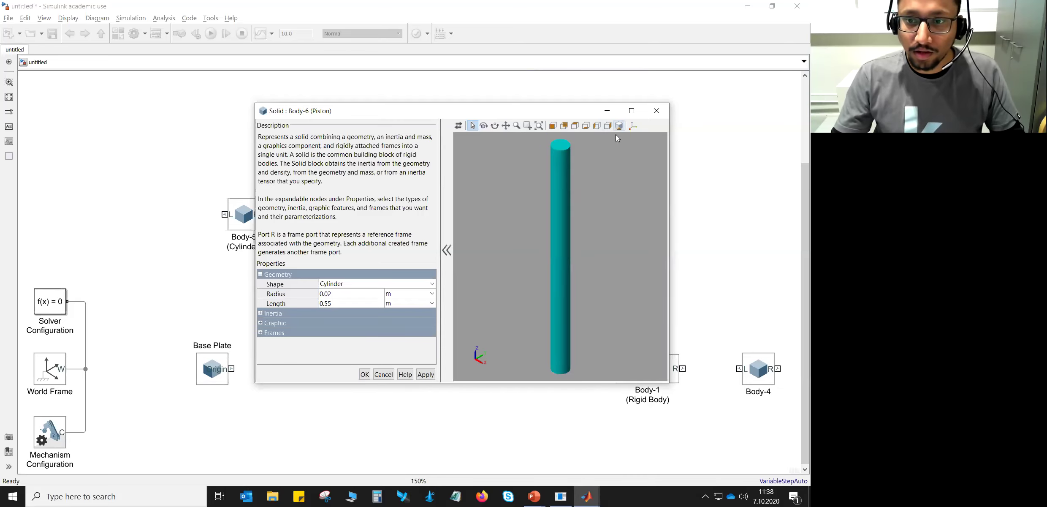
Set the Body-6 (Piston) solid's graphic color to yellow [1.0 1.0 0.0], refresh its preview, and confirm the block settings
left_click(260, 323)
left_click(262, 342)
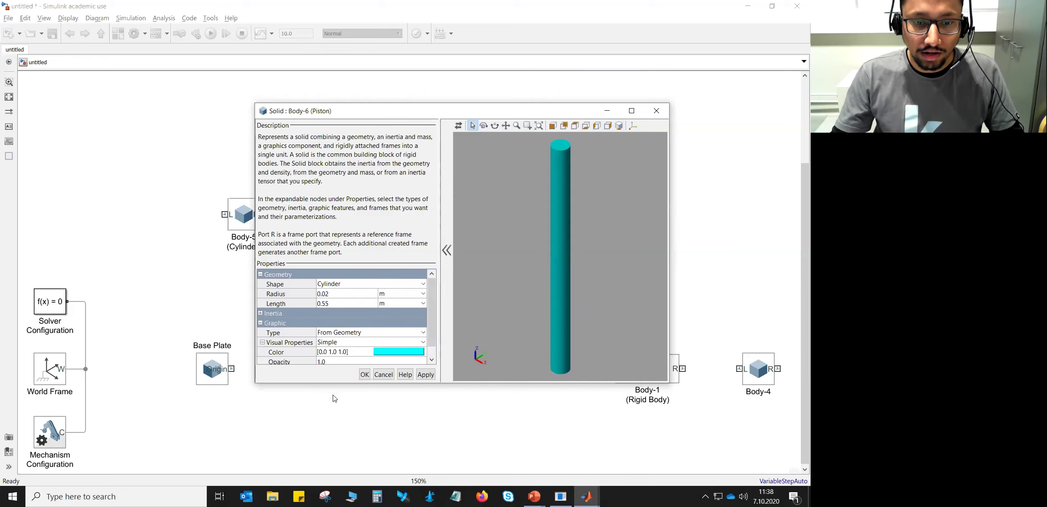
left_click_drag(336, 382, 337, 435)
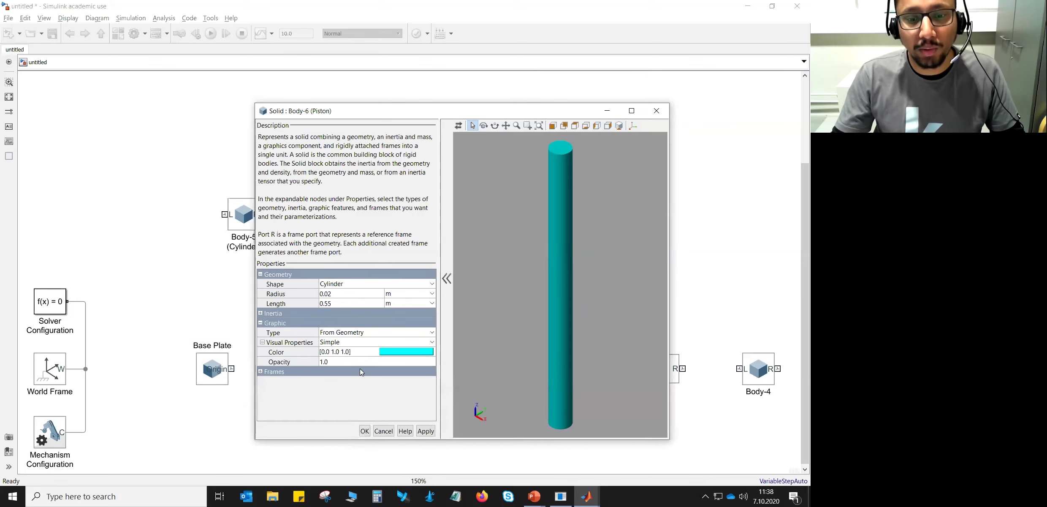
left_click(389, 351)
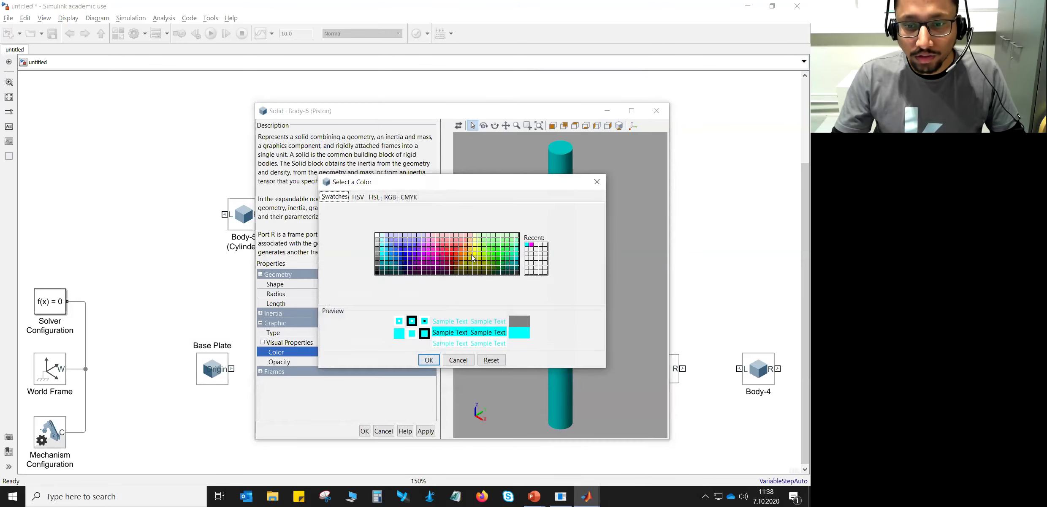
left_click(475, 254)
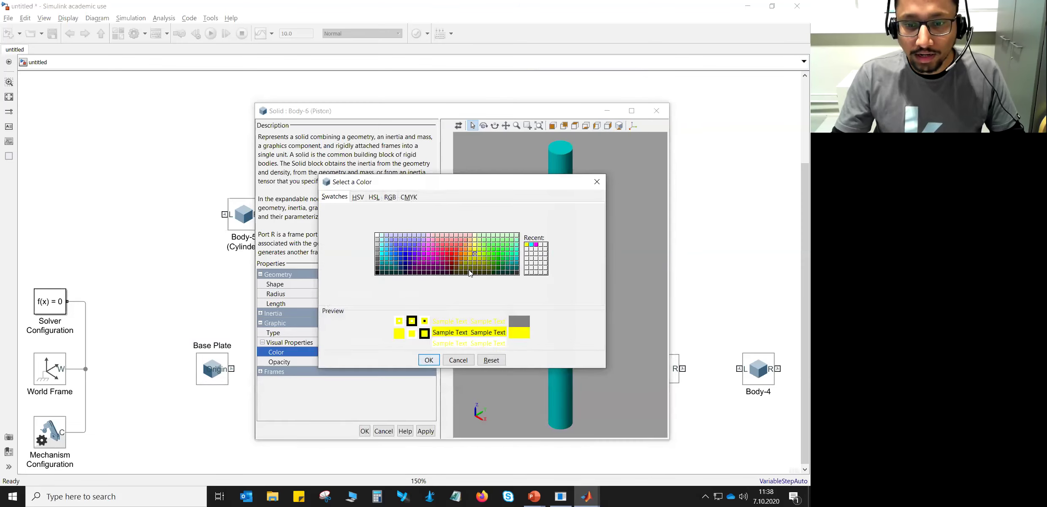
left_click(428, 359)
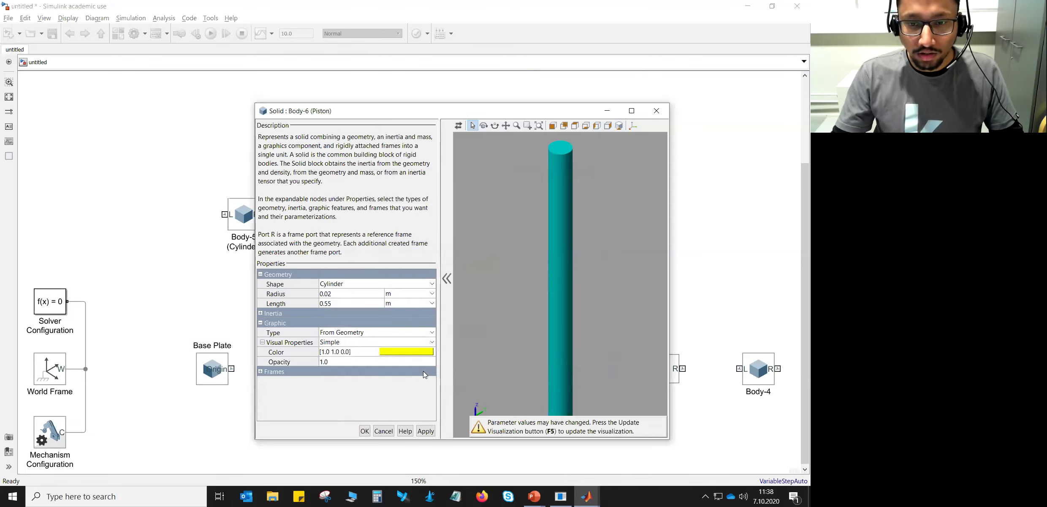
key("F5")
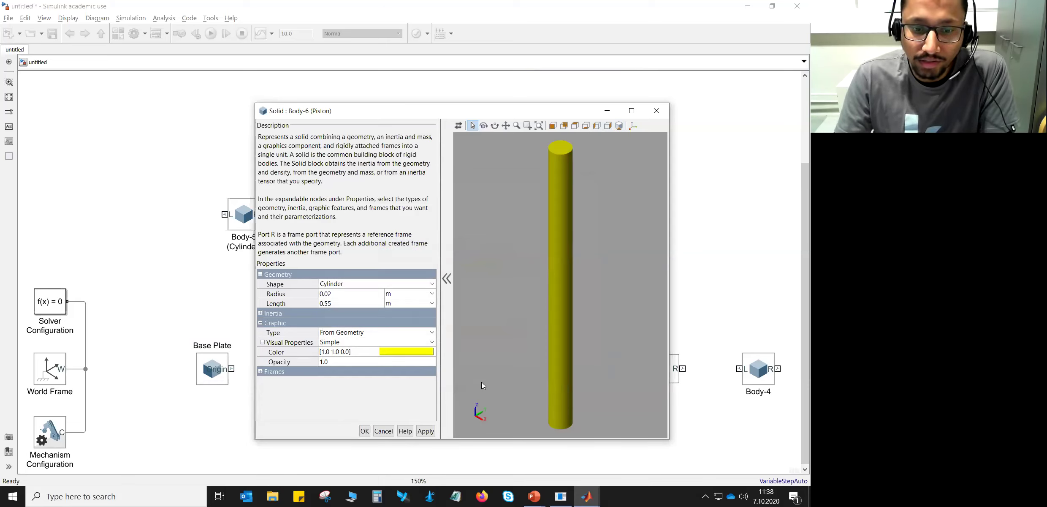
left_click(633, 125)
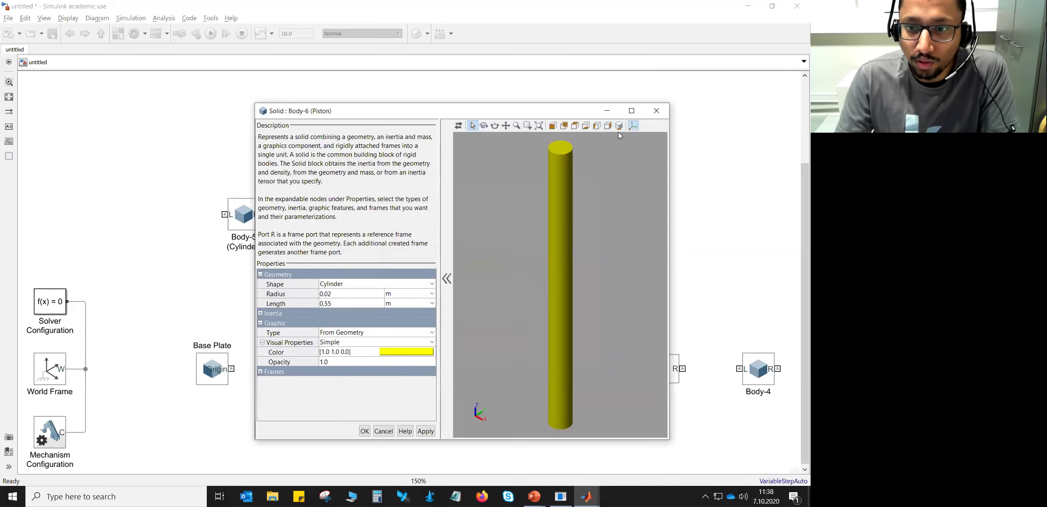
left_click(365, 431)
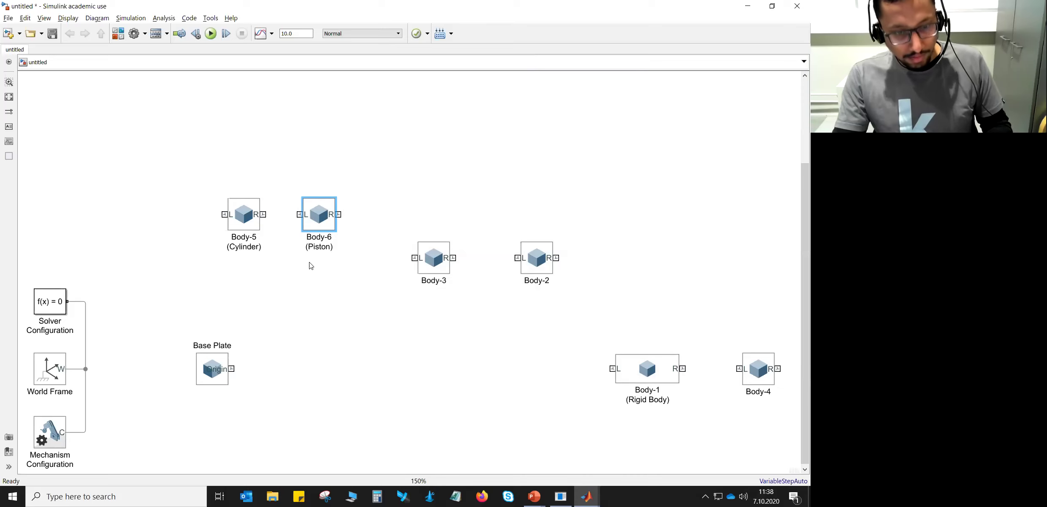
Switch to the presentation slide and check the shape, inertia and frame specifications for Body-2 through Body-6
key("alt+Tab")
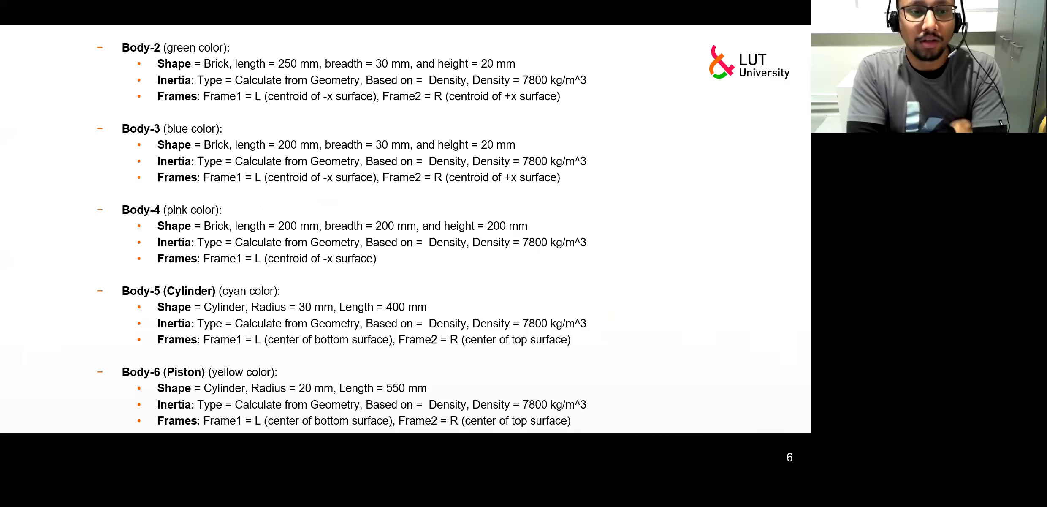
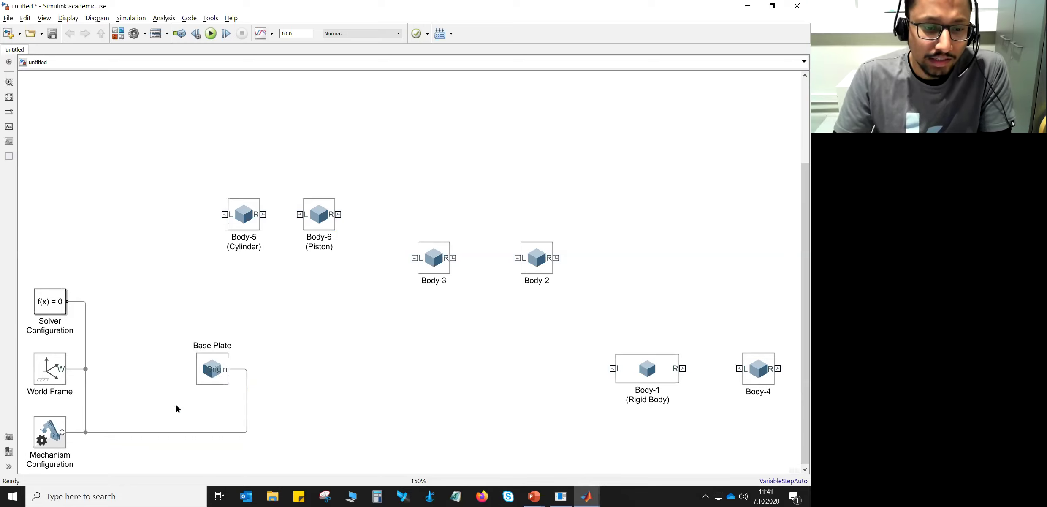
Add a Weld Joint block and insert it into the connection line between Mechanism Configuration and Base Plate
left_click(214, 416)
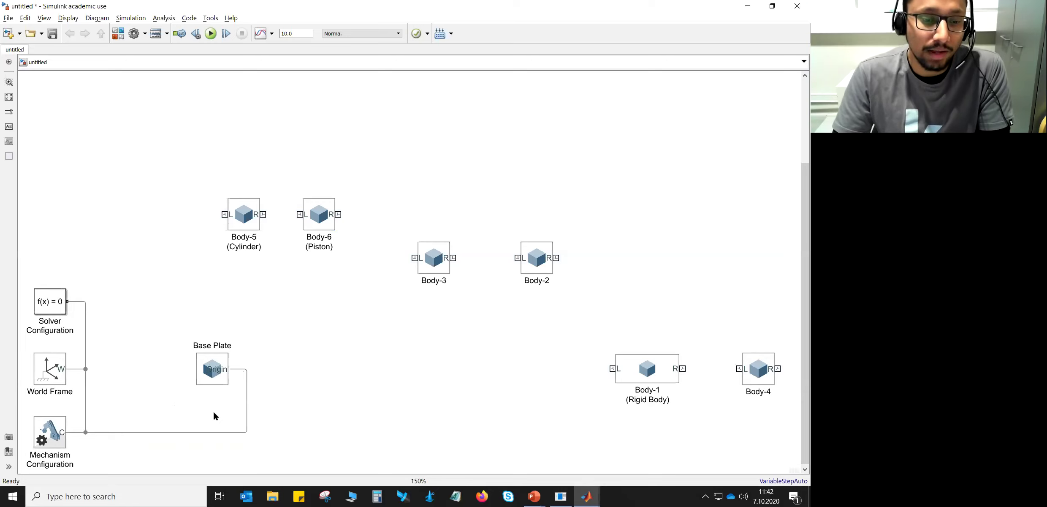
double_click(147, 304)
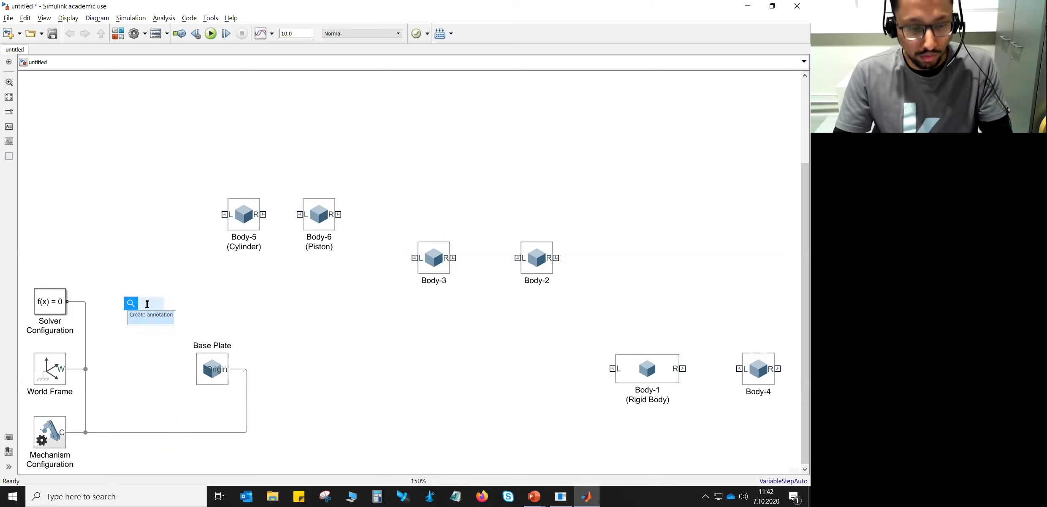
type("weld")
key("Return")
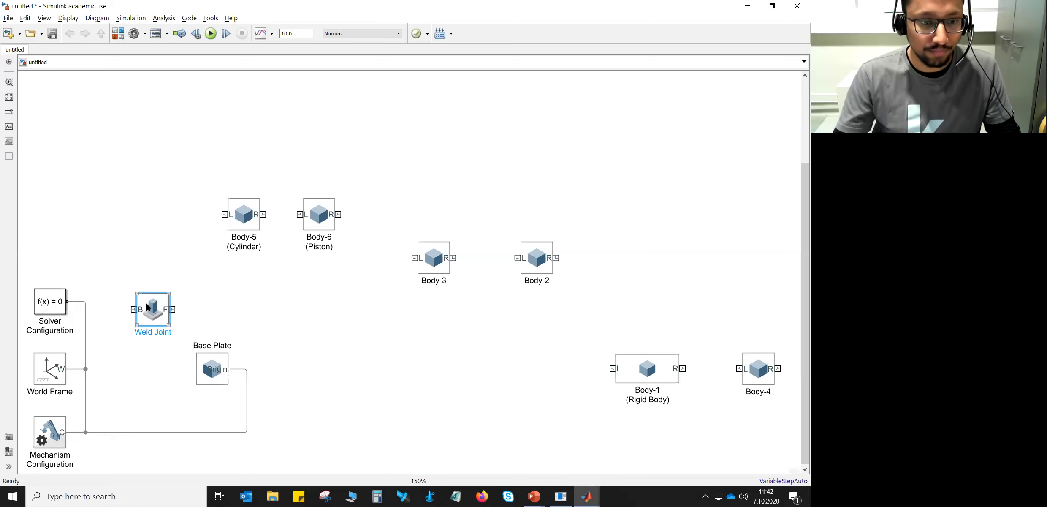
left_click_drag(146, 337, 140, 431)
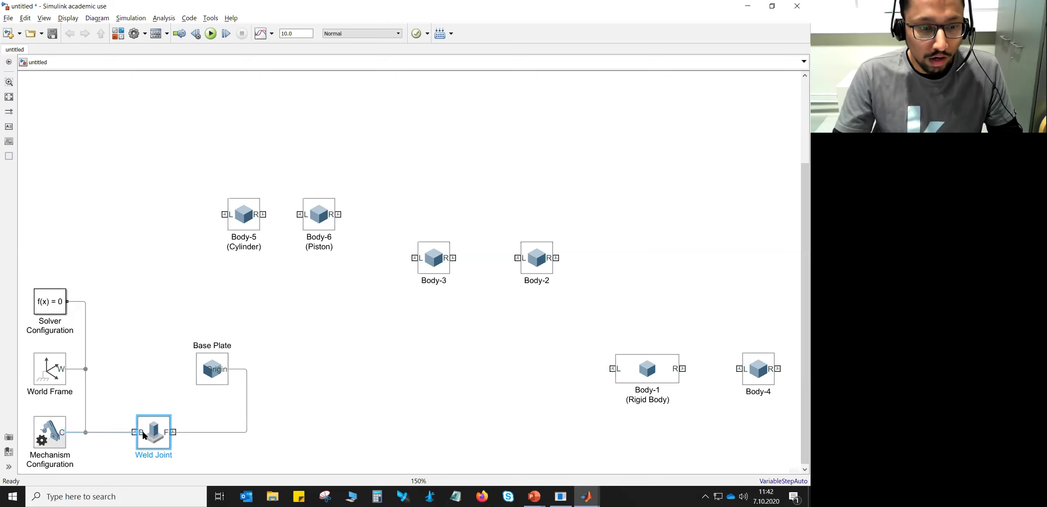
Shift the Weld Joint slightly left along its connection line and make its block name permanently visible
left_click(169, 392)
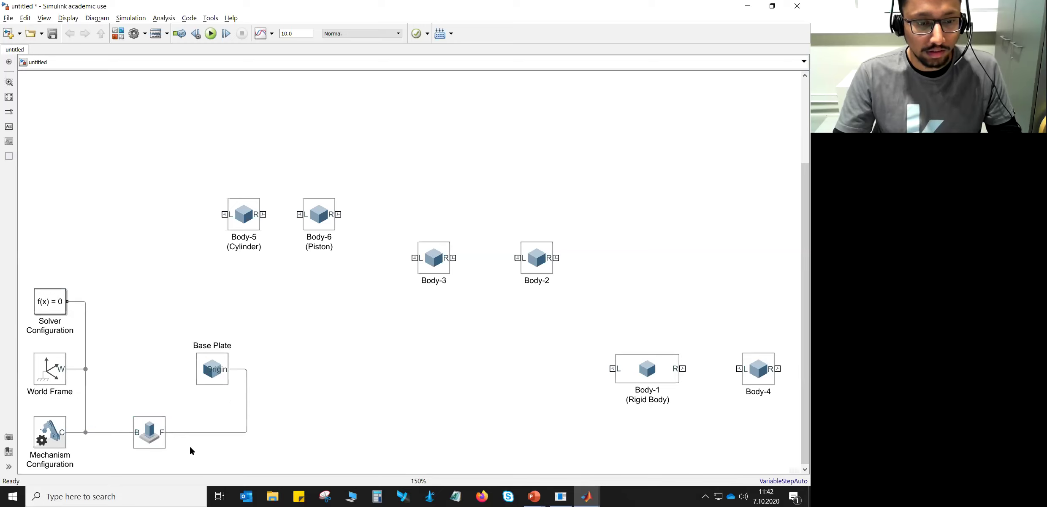
left_click_drag(152, 437, 144, 437)
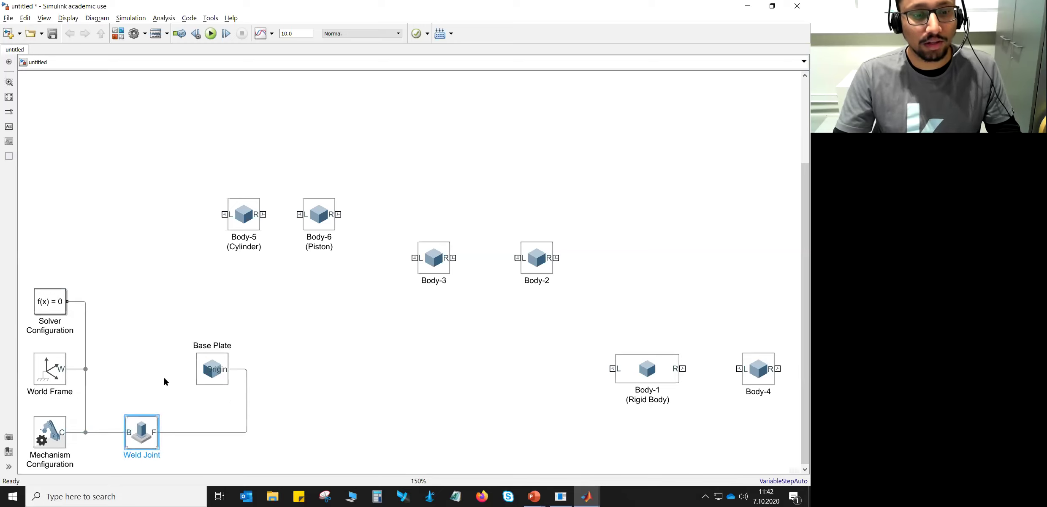
left_click(164, 345)
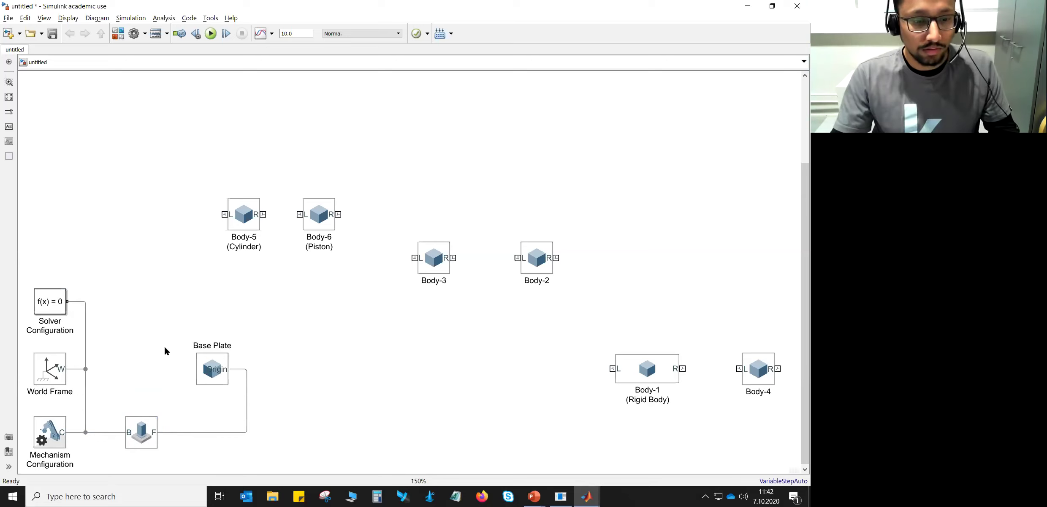
left_click(148, 432)
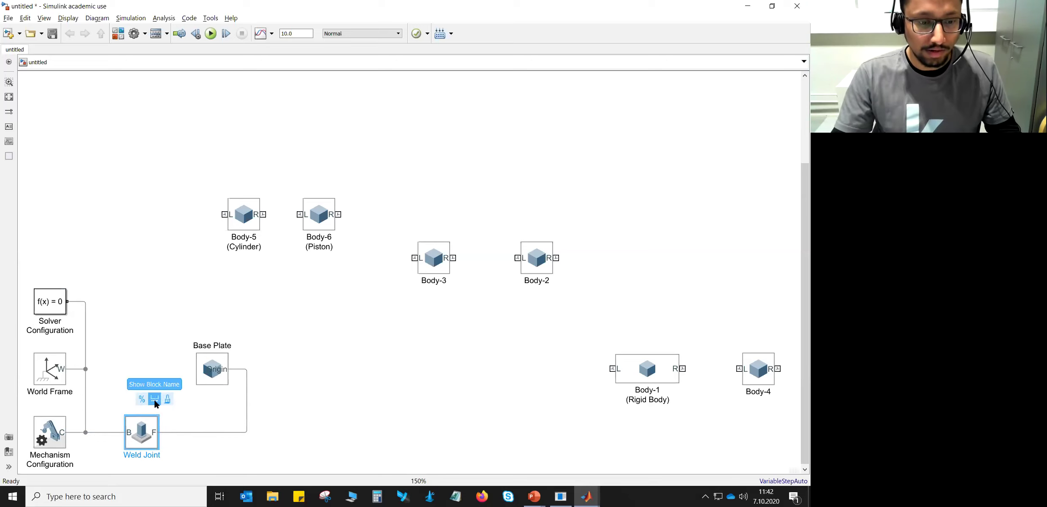
left_click(355, 413)
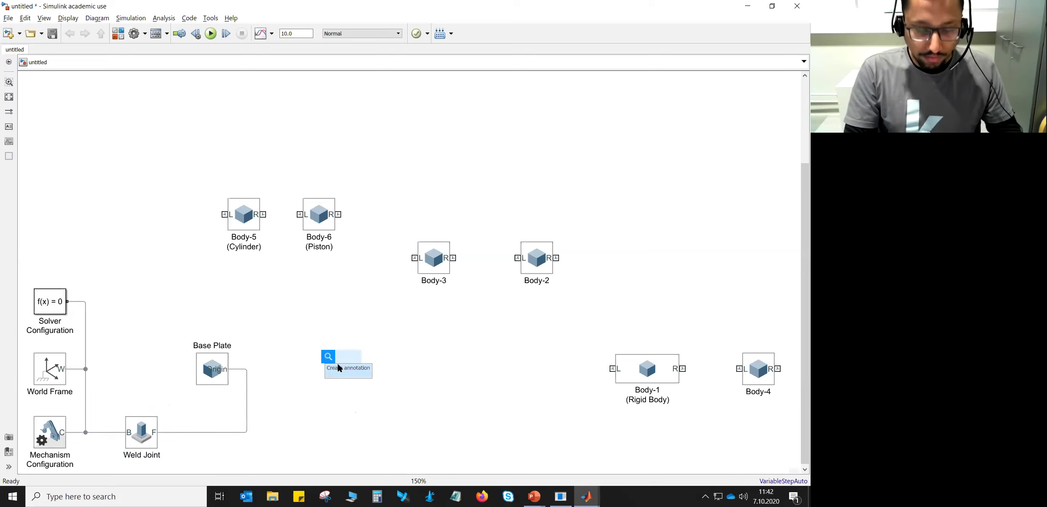
Add a Revolute Joint block in the empty canvas area between Base Plate and Body-1
type("re")
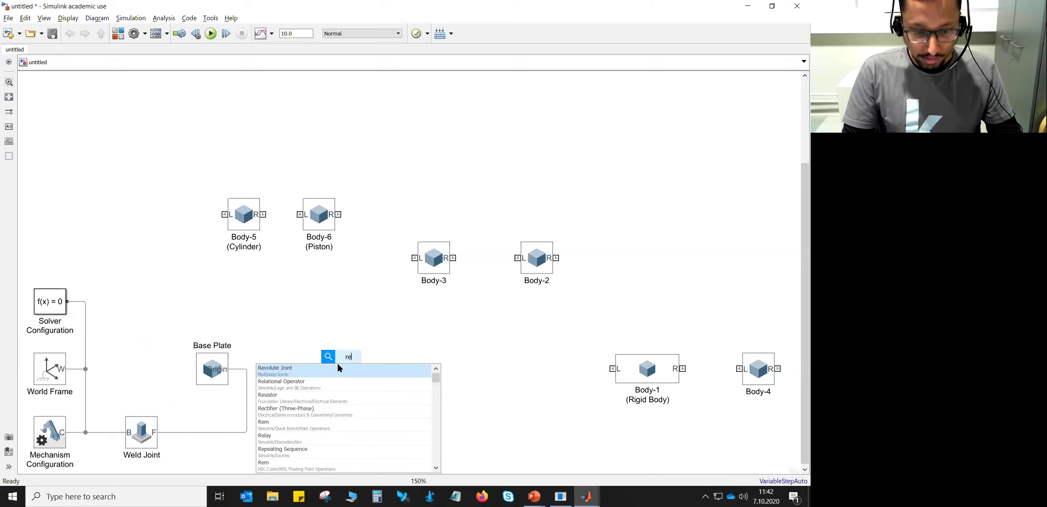
type("v")
key("Return")
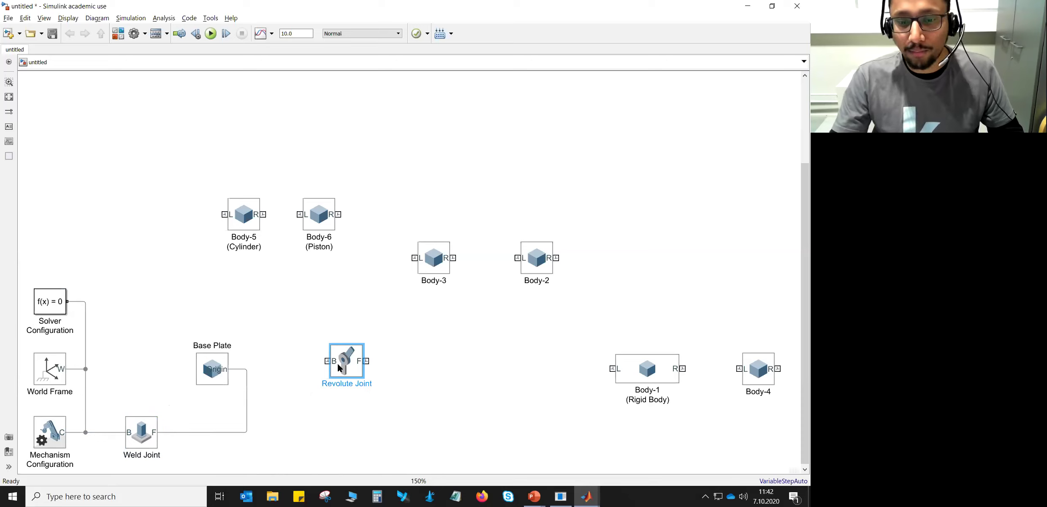
left_click(356, 337)
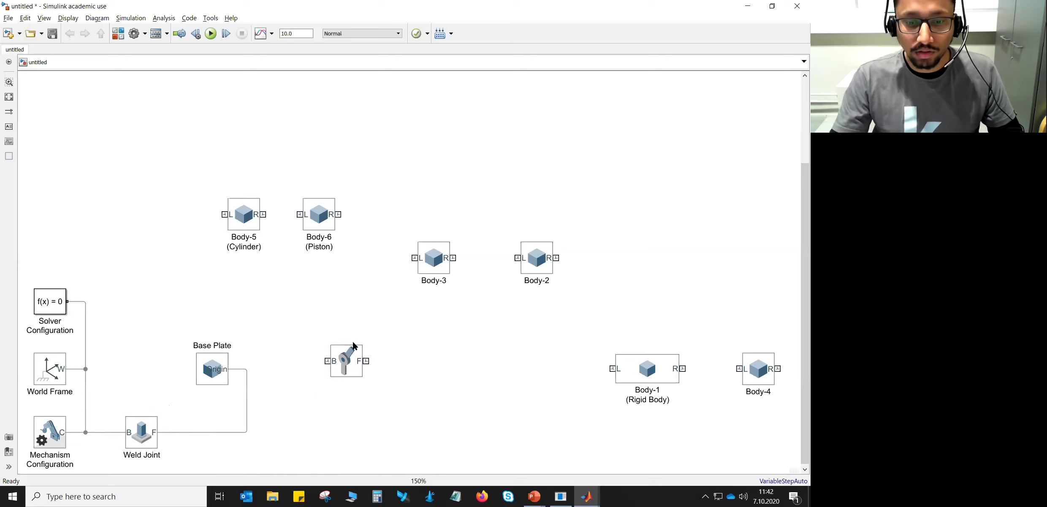
Rename the Revolute Joint block on two lines as "Joint-1" and "(Revolute Joint)"
double_click(328, 383)
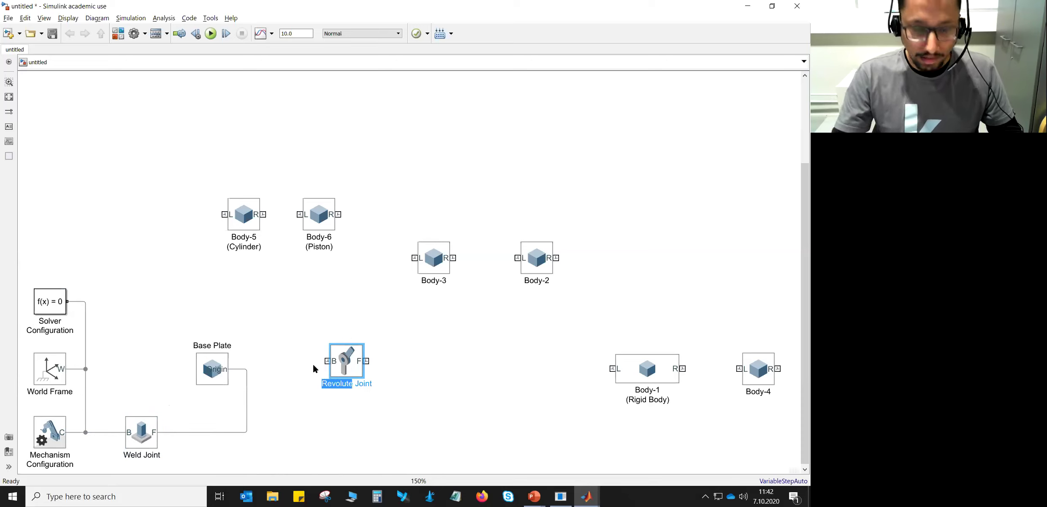
key("Left")
type("Joint")
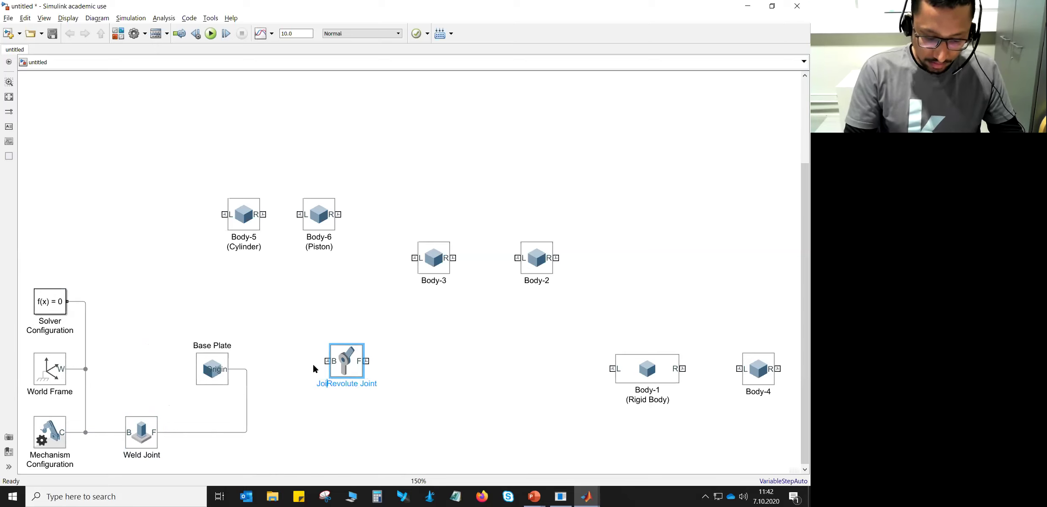
type("-1")
key("Return")
type("(")
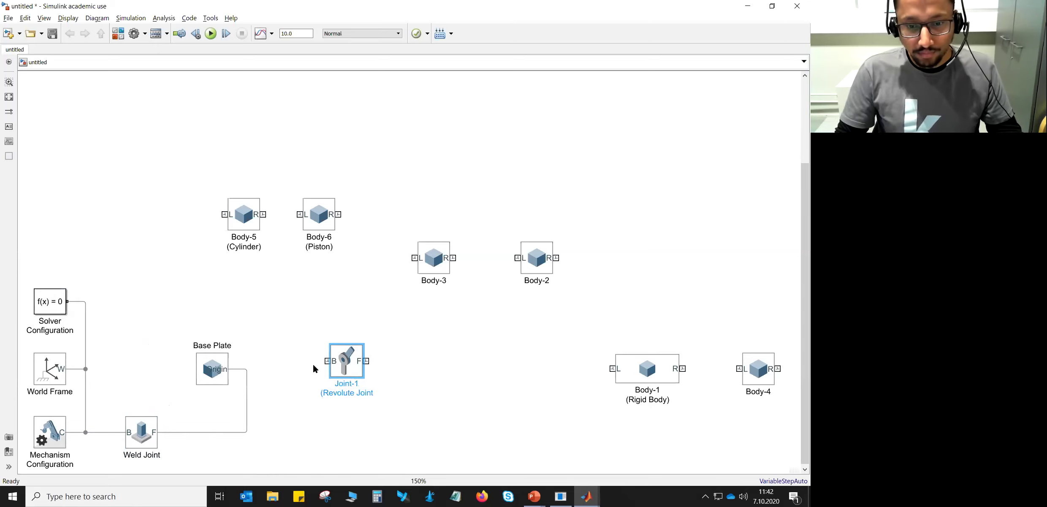
type(")")
left_click(312, 362)
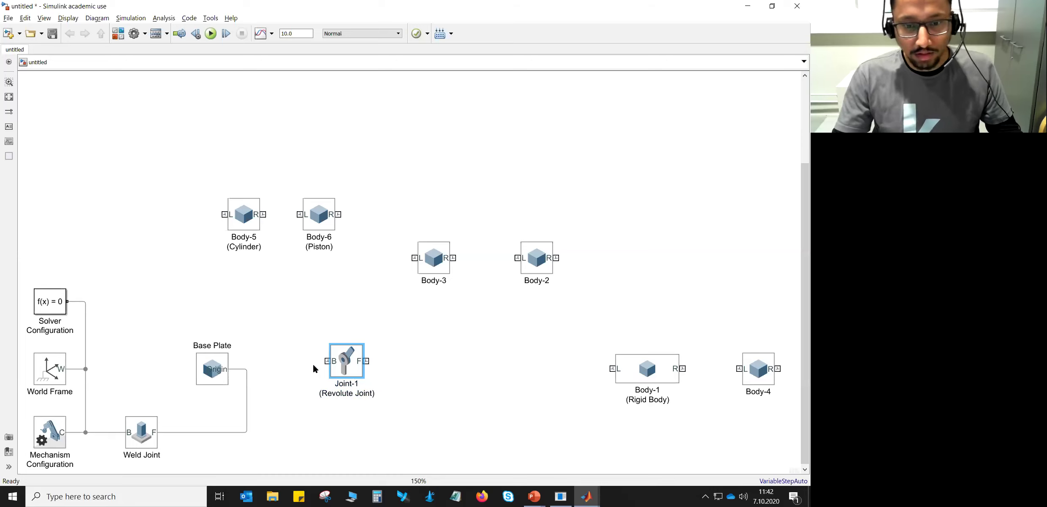
Move Joint-1 closer to Body-1 and nudge Body-1 slightly left so both blocks sit in one row
left_click_drag(364, 366, 453, 368)
left_click(573, 397)
left_click_drag(650, 375, 641, 373)
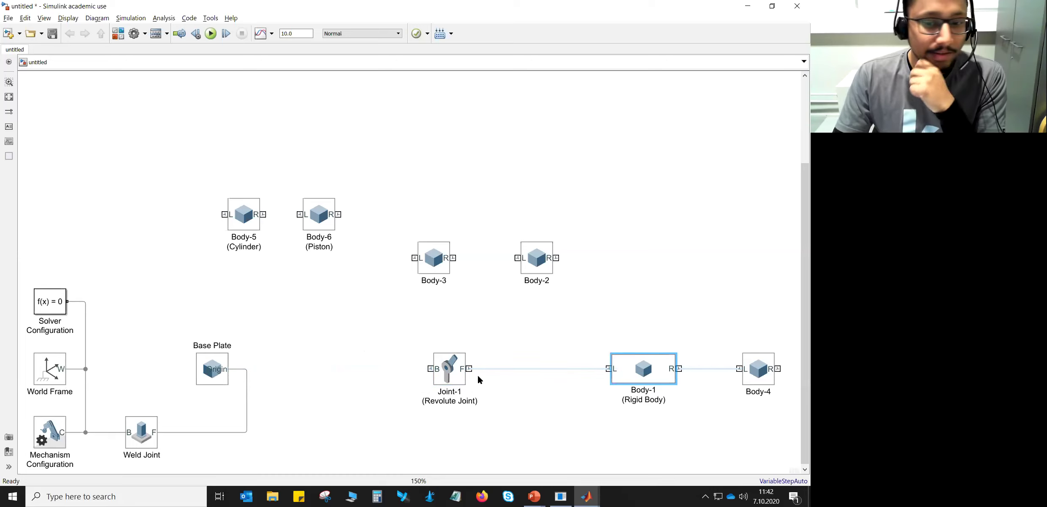
Enable a position target for Joint-1 with High (desired) priority and a value of 0 deg
double_click(453, 375)
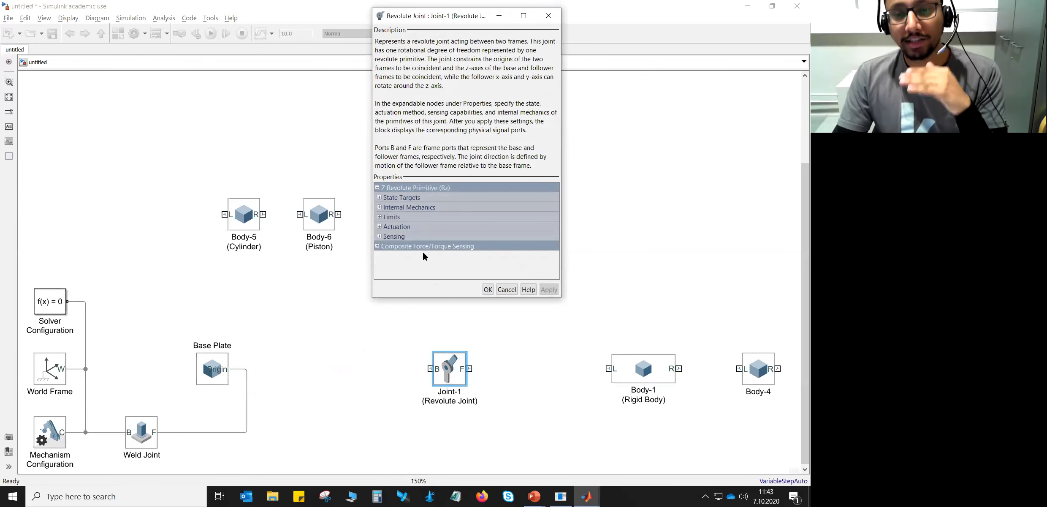
left_click(379, 198)
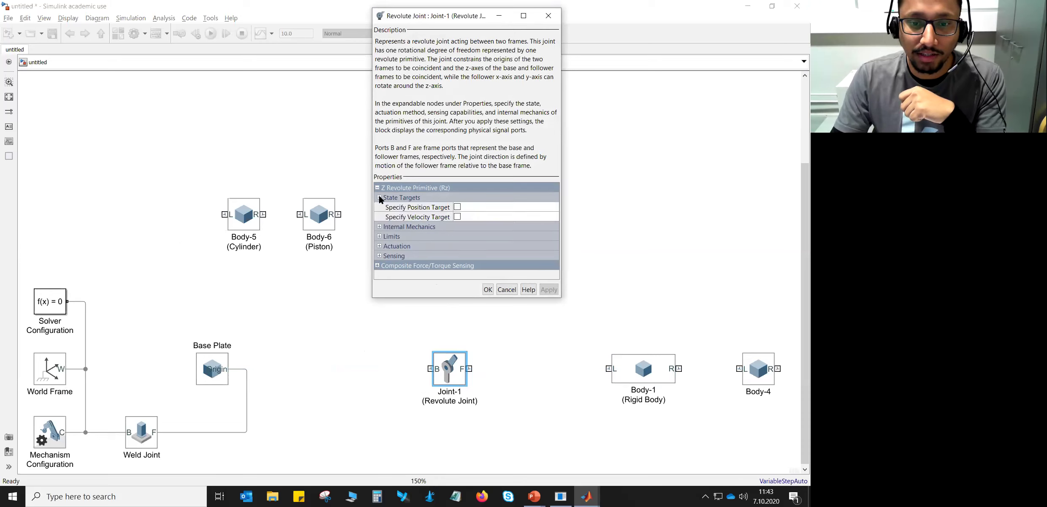
left_click(458, 207)
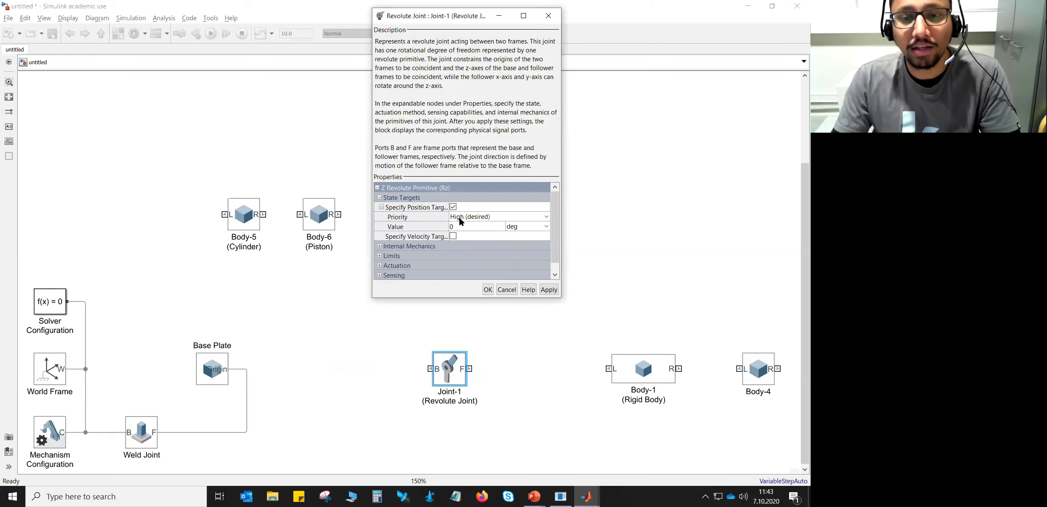
left_click(488, 290)
Reopen the Joint-1 settings to review its position target's priority and value, and close them
double_click(446, 376)
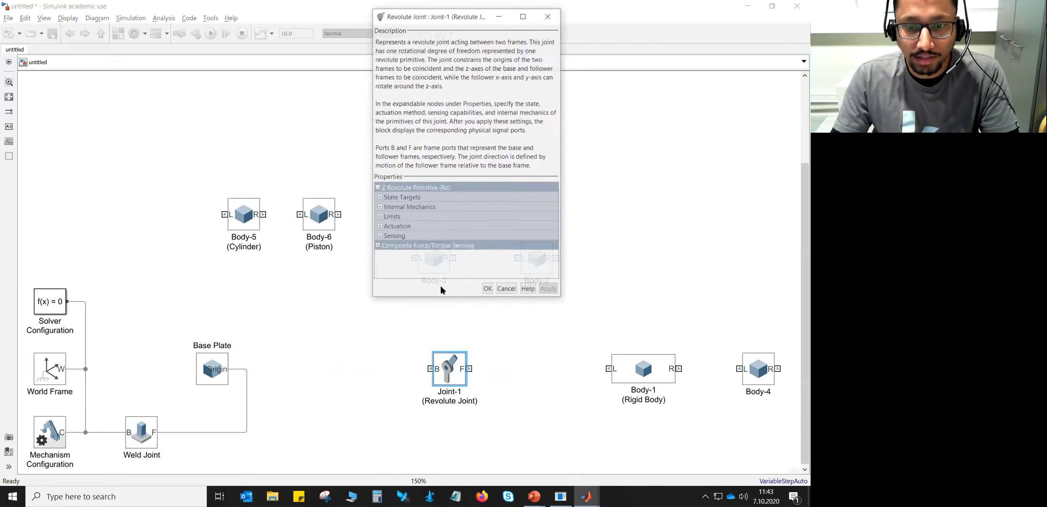
double_click(389, 198)
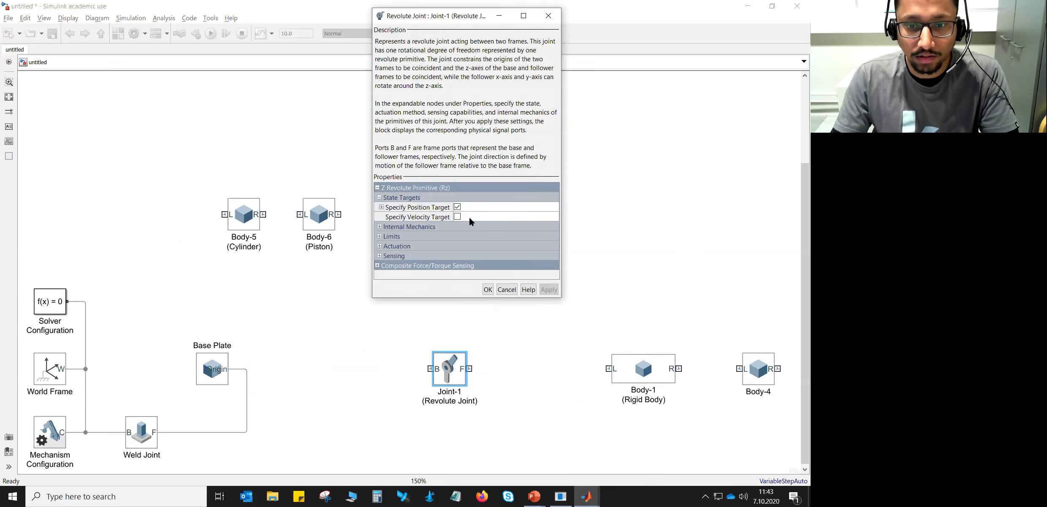
left_click(381, 207)
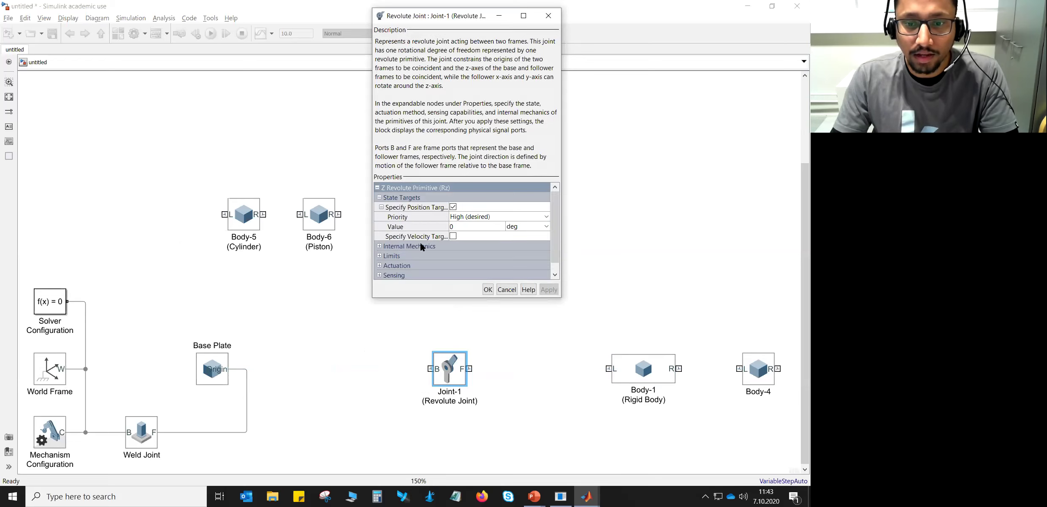
left_click(487, 289)
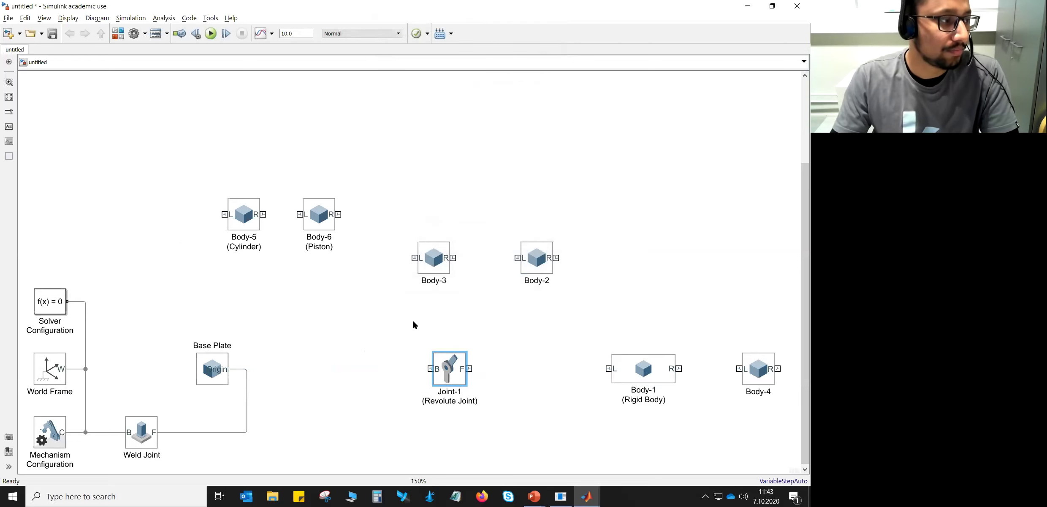
left_click(631, 392)
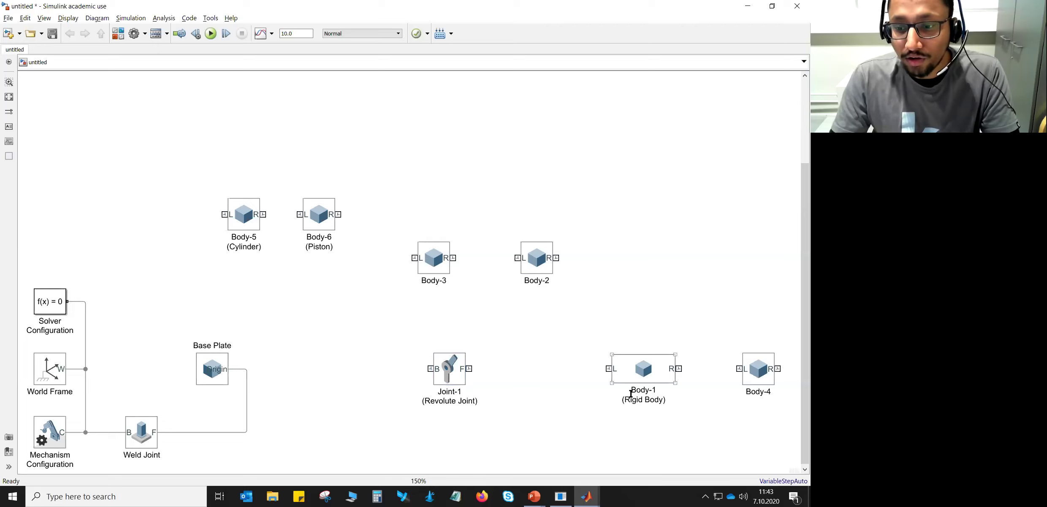
Shift Body-1 slightly left and add a Rigid Transform block between Joint-1 and Body-1
left_click_drag(638, 376, 619, 364)
left_click(460, 369)
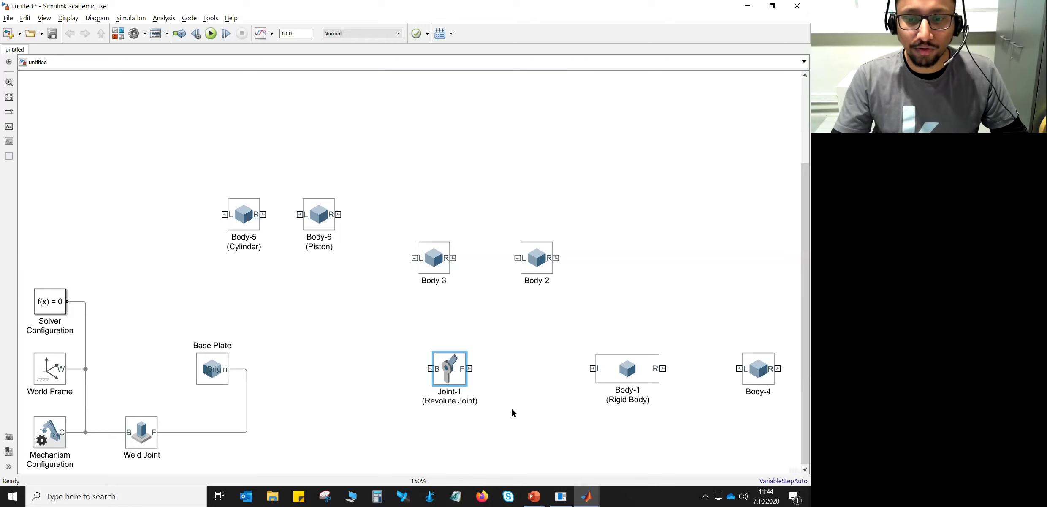
left_click(533, 340)
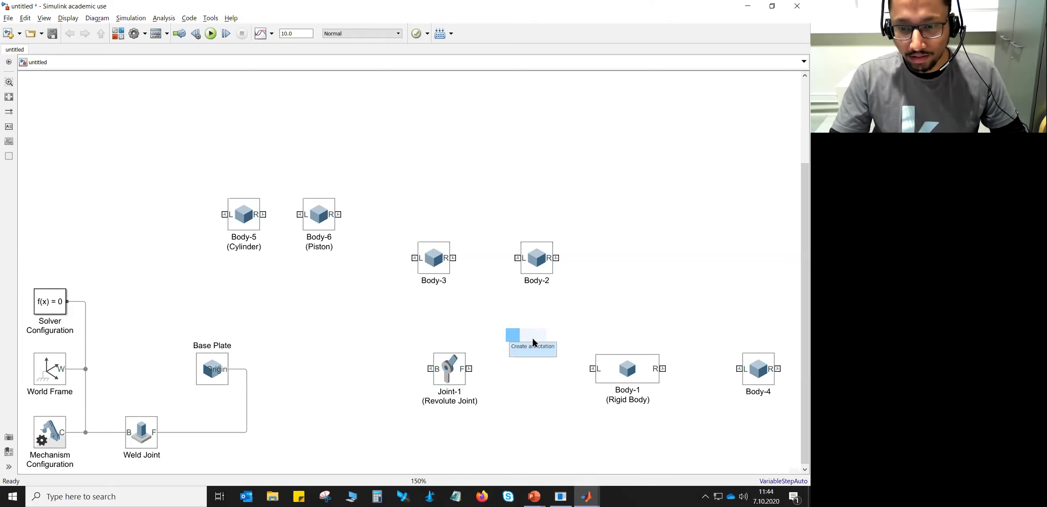
type("rigi")
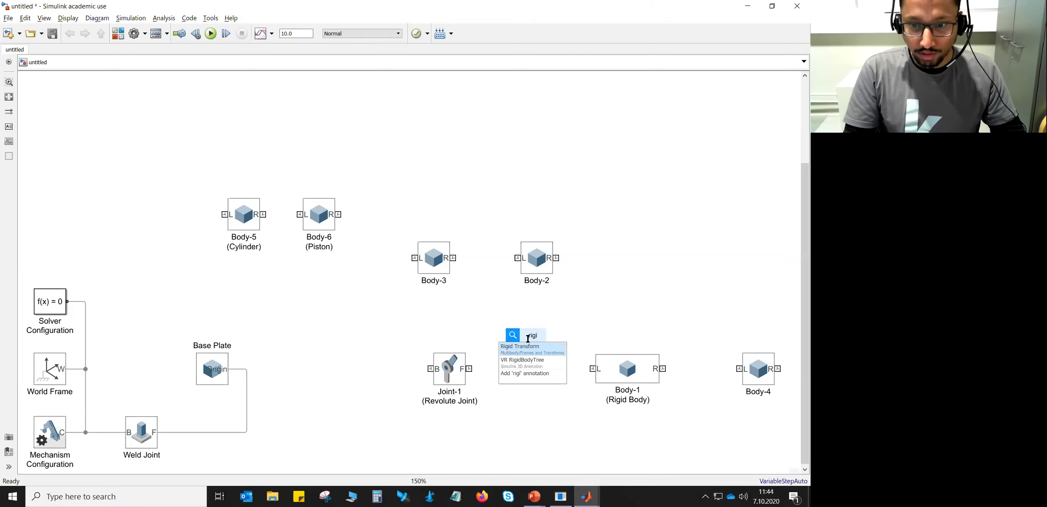
key("Return")
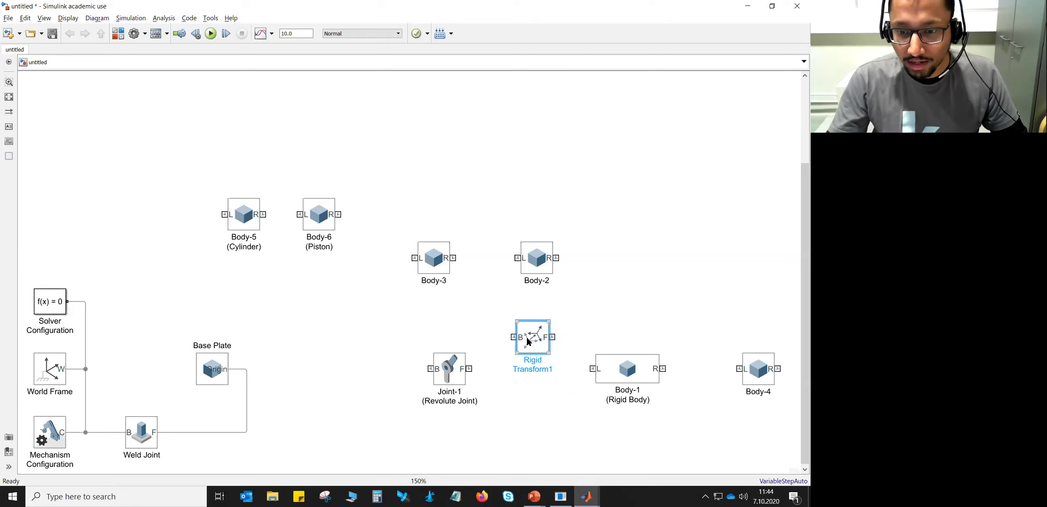
left_click_drag(528, 341, 549, 355)
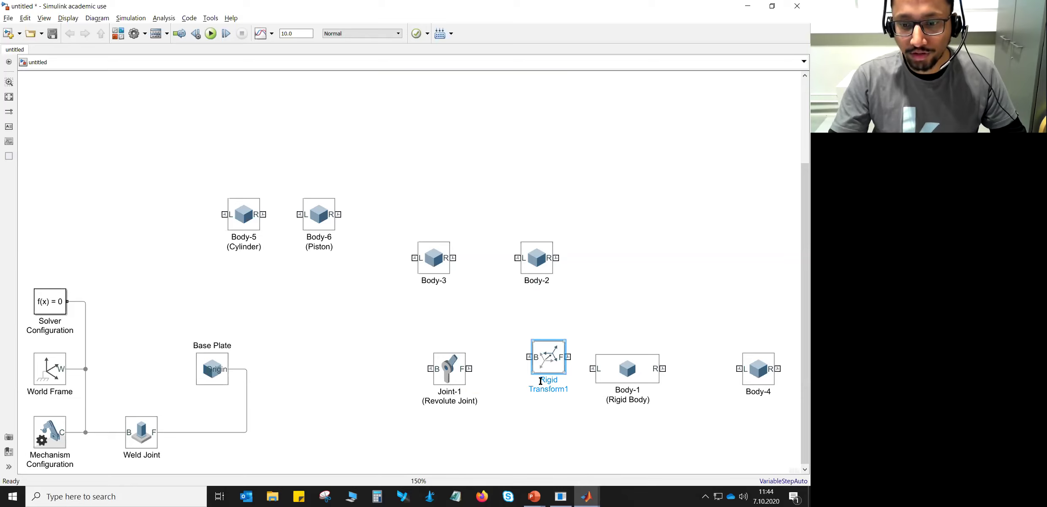
Rename the new Rigid Transform block on separate lines as "B1-1" and "(Rigid Transform)"
left_click(543, 392)
type("B1-")
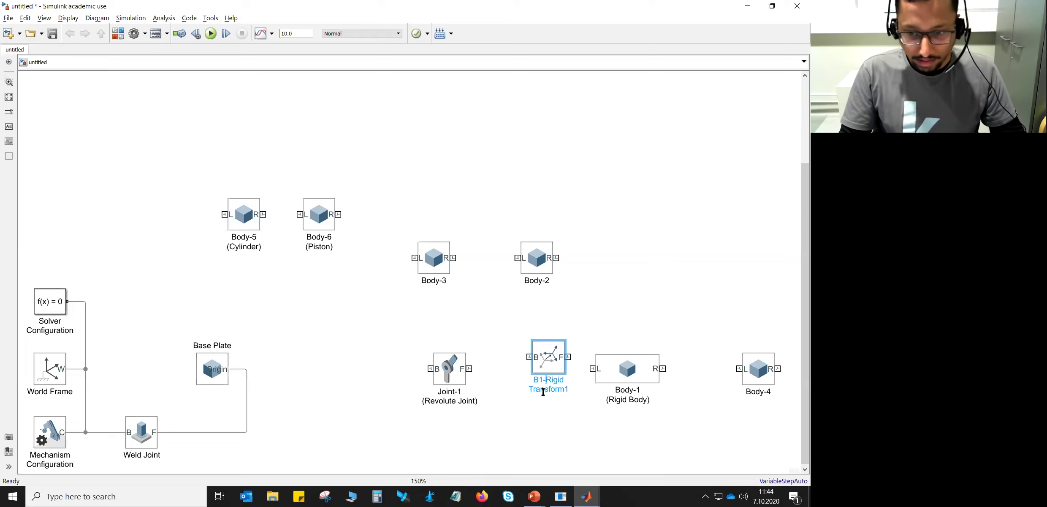
type("1")
key("Return")
type("(")
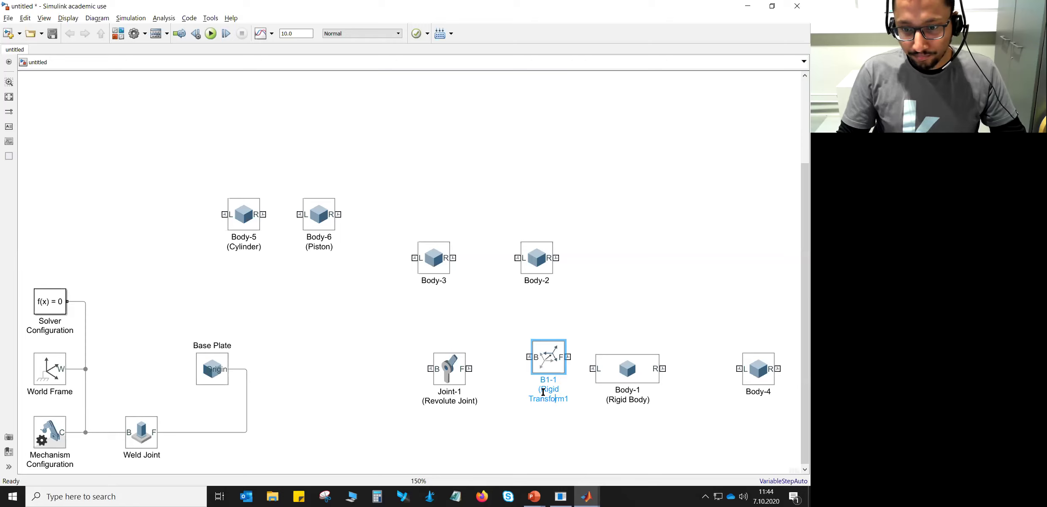
key("BackSpace")
type(")")
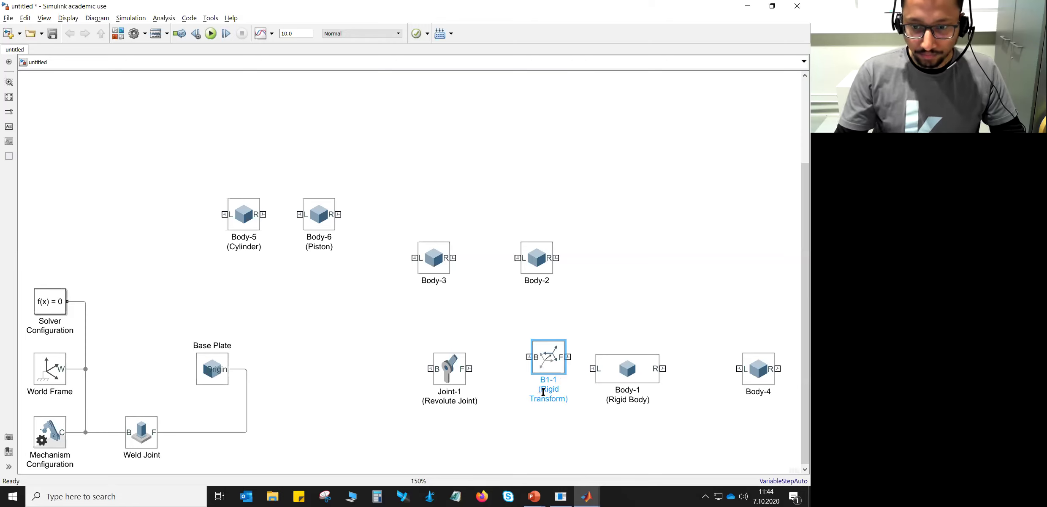
Align B1-1 in the same row as Joint-1 and Body-1, midway between their facing ports
left_click(537, 357)
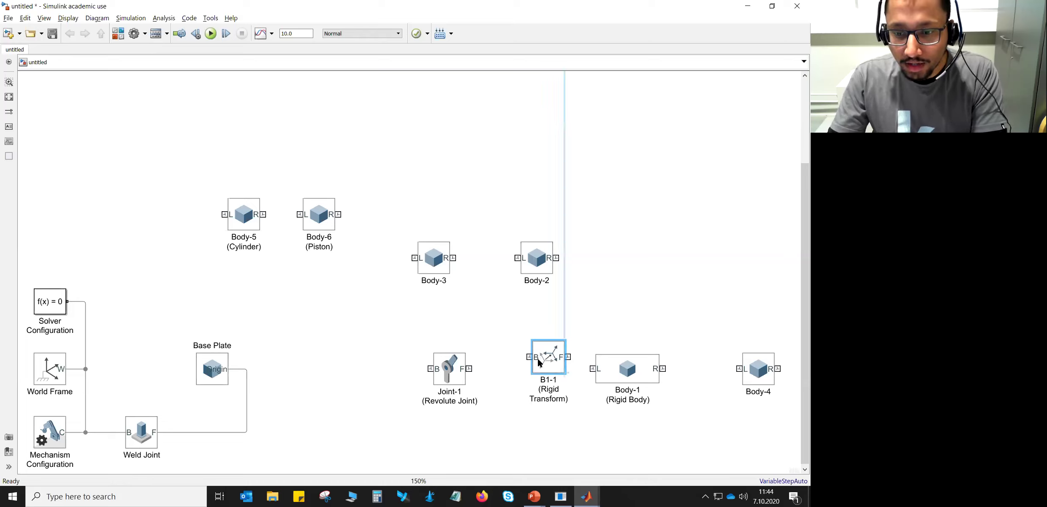
left_click_drag(537, 356, 549, 371)
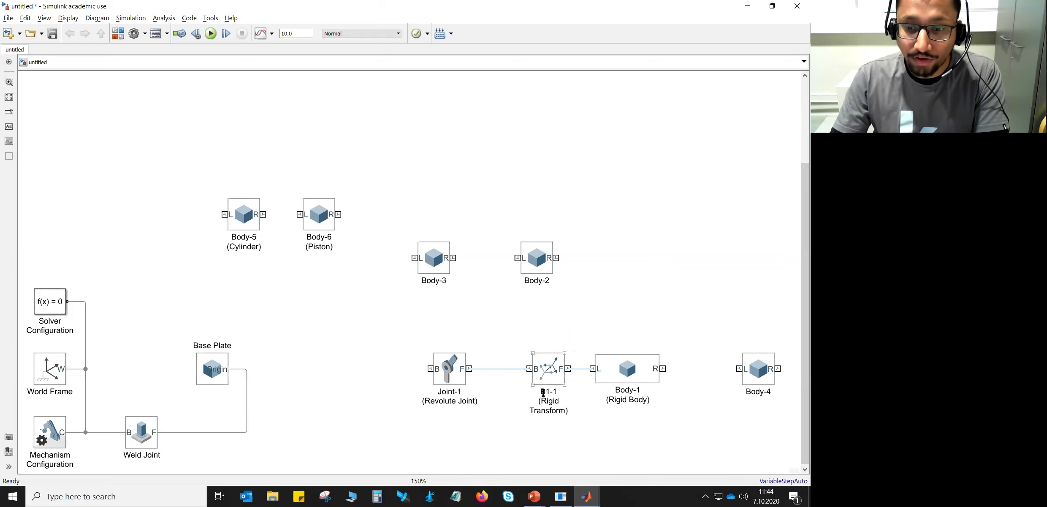
left_click(498, 430)
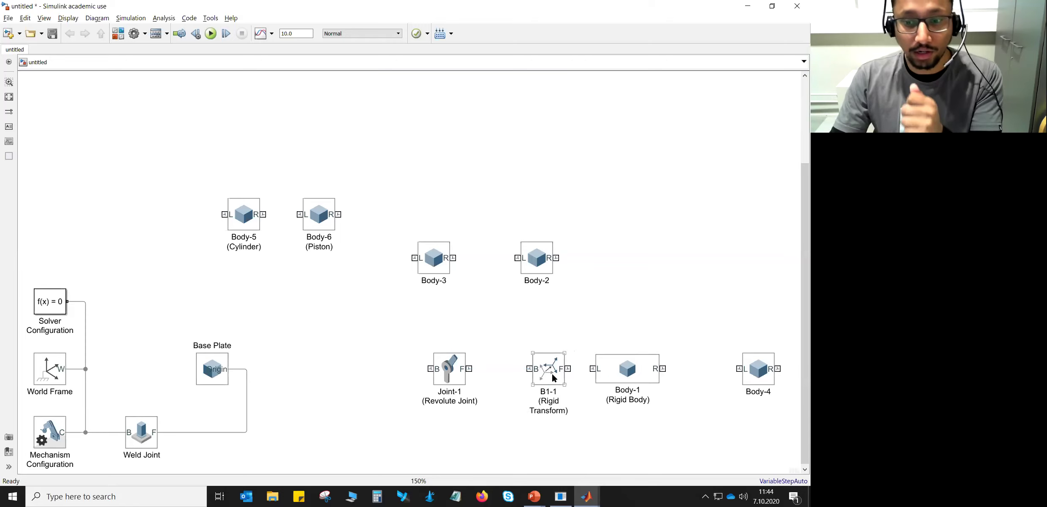
Examine Body-1's solid preview with the beam oriented horizontally and its frames shown to compare the axis directions
double_click(619, 370)
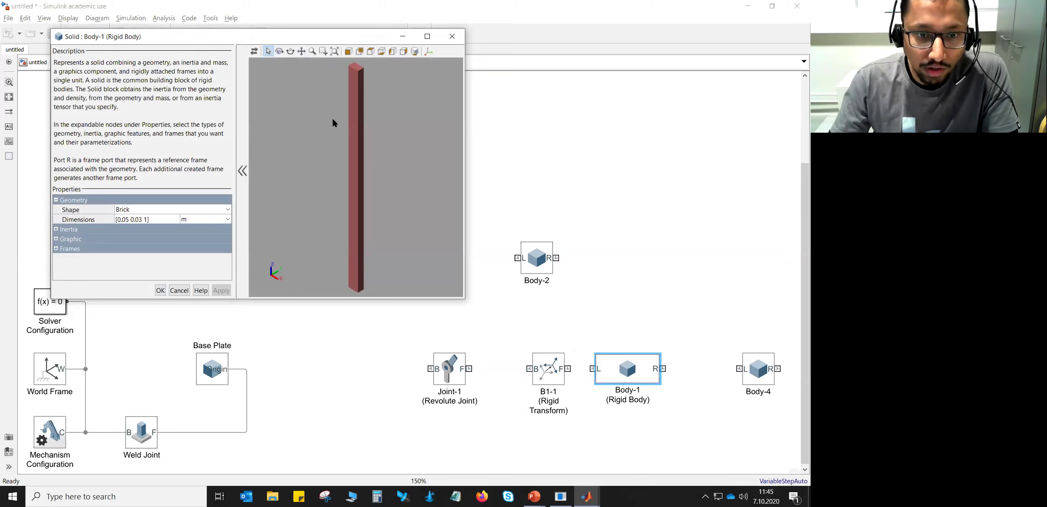
left_click_drag(330, 111, 362, 175)
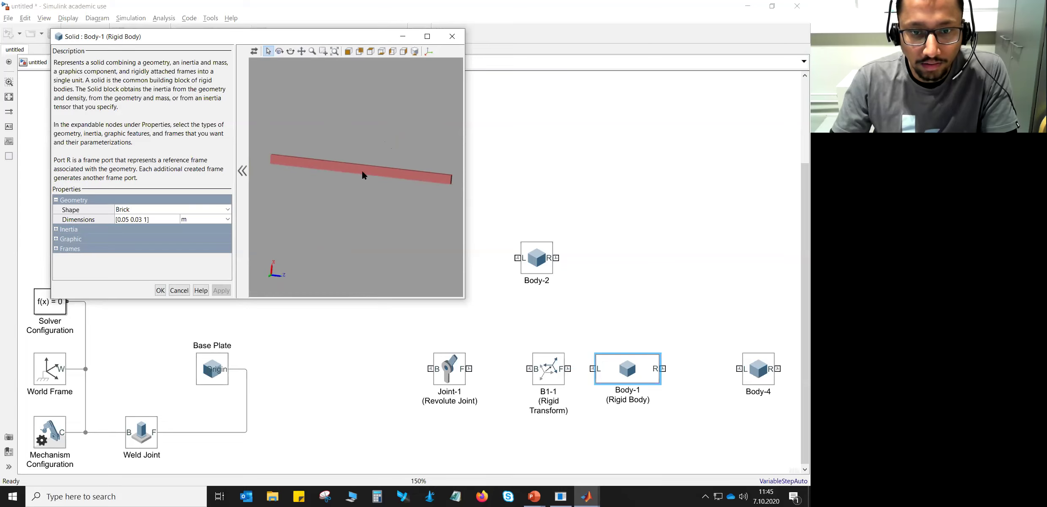
left_click_drag(392, 204, 363, 180)
left_click(422, 35)
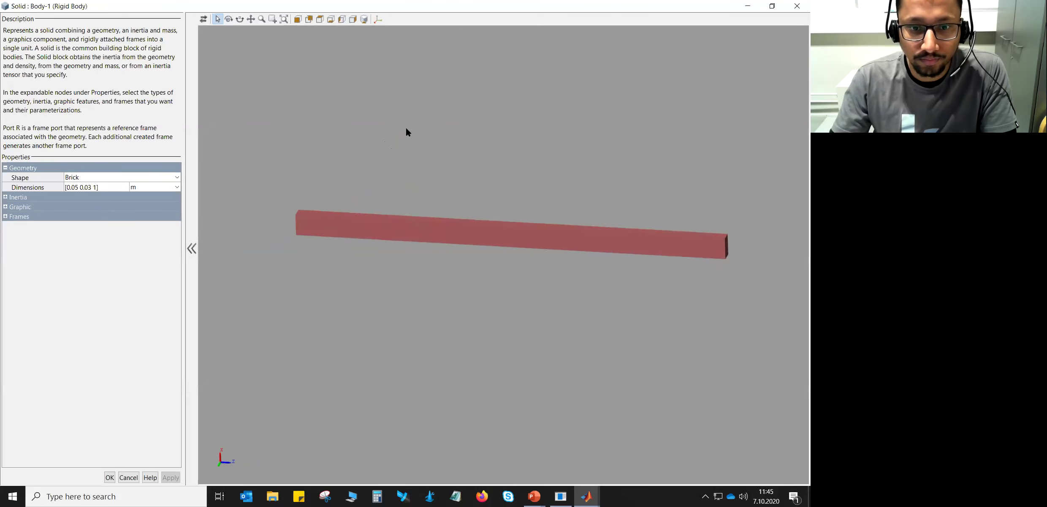
mouse_move(420, 174)
left_mouse_down()
mouse_move(440, 181)
mouse_move(426, 165)
mouse_move(430, 179)
left_mouse_up()
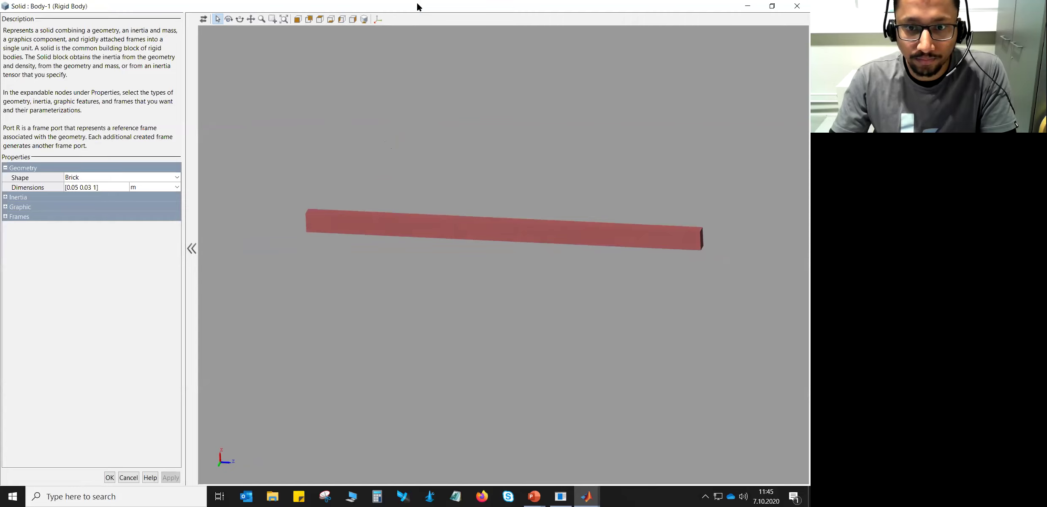
double_click(419, 5)
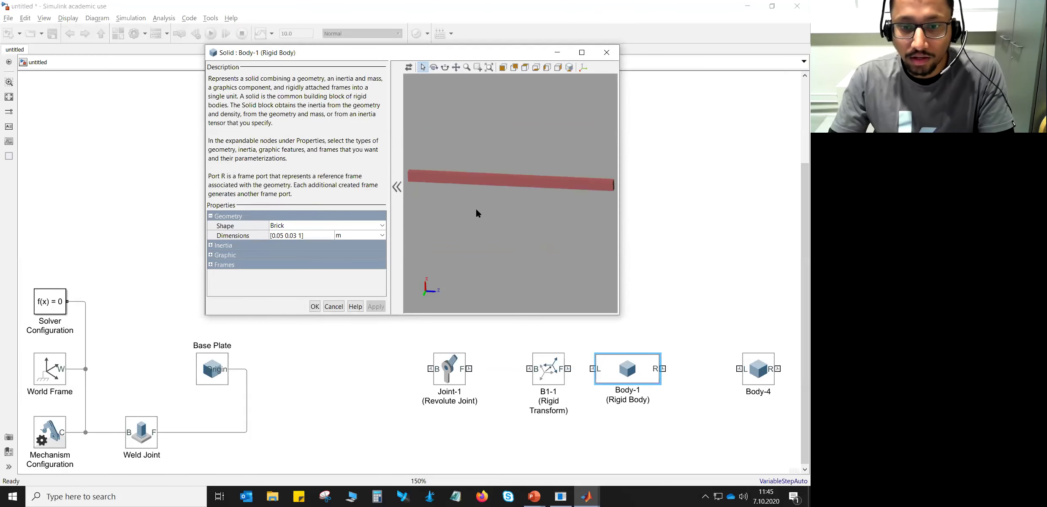
left_click(583, 68)
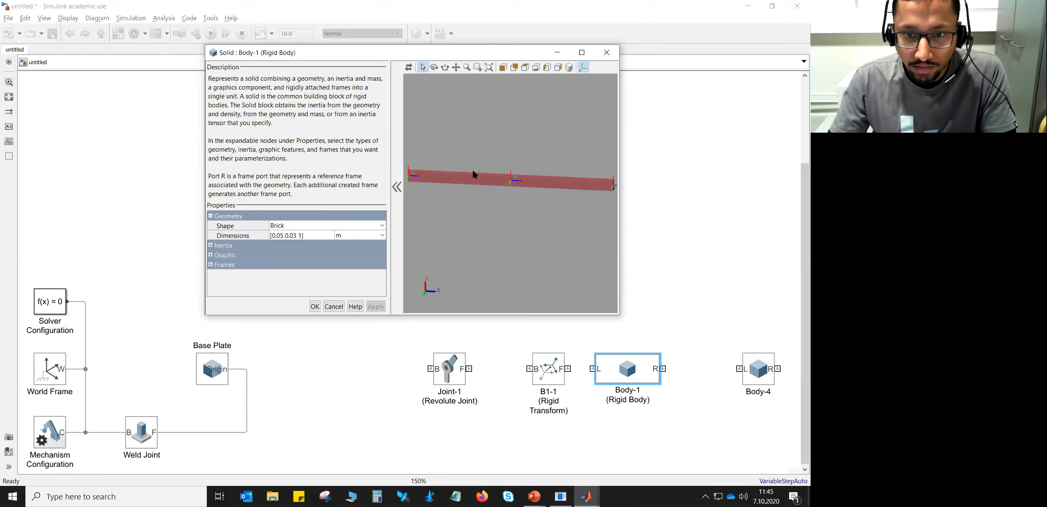
left_click_drag(566, 204, 550, 210)
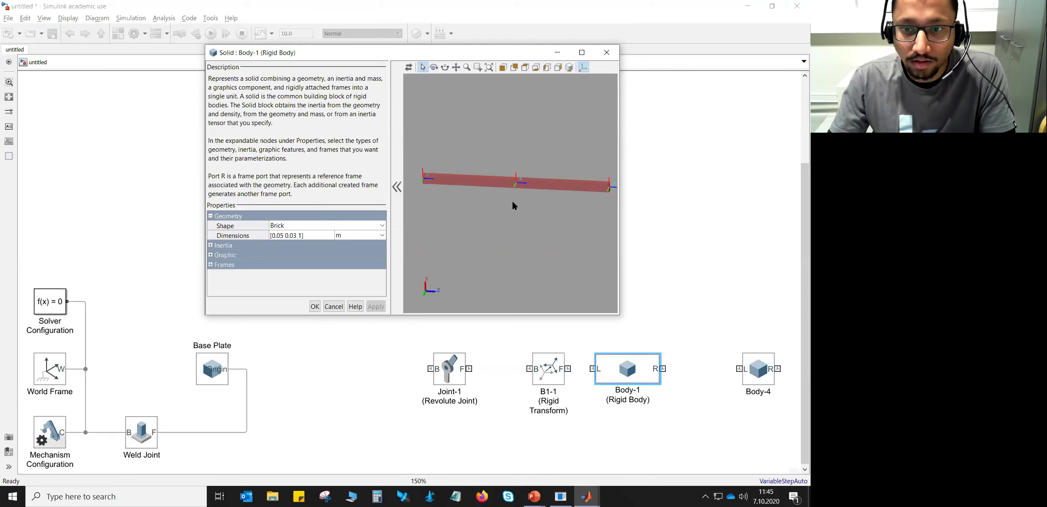
scroll(513, 206, "up", 1)
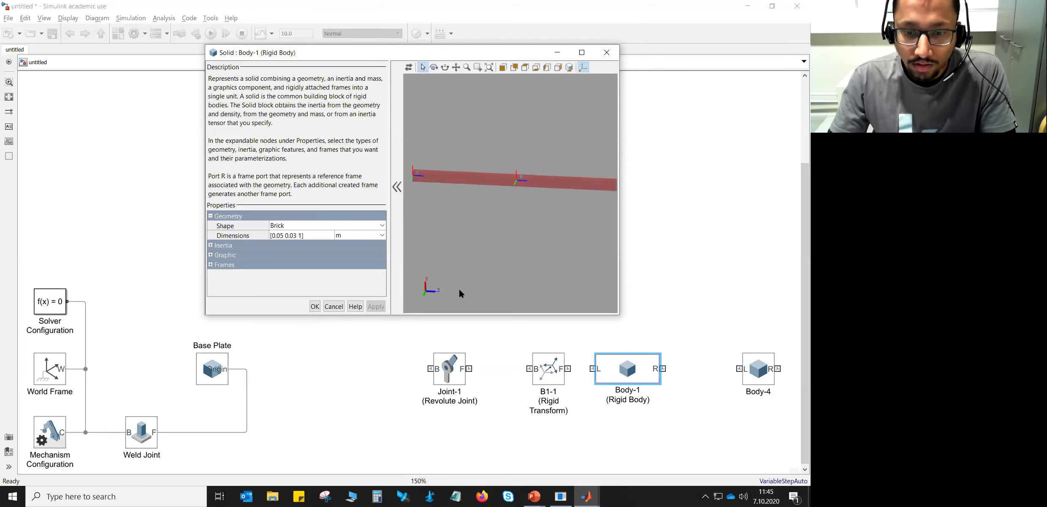
Switch to Snipping Tool and capture Body-1's preview area with the beam and its frames
left_click(325, 496)
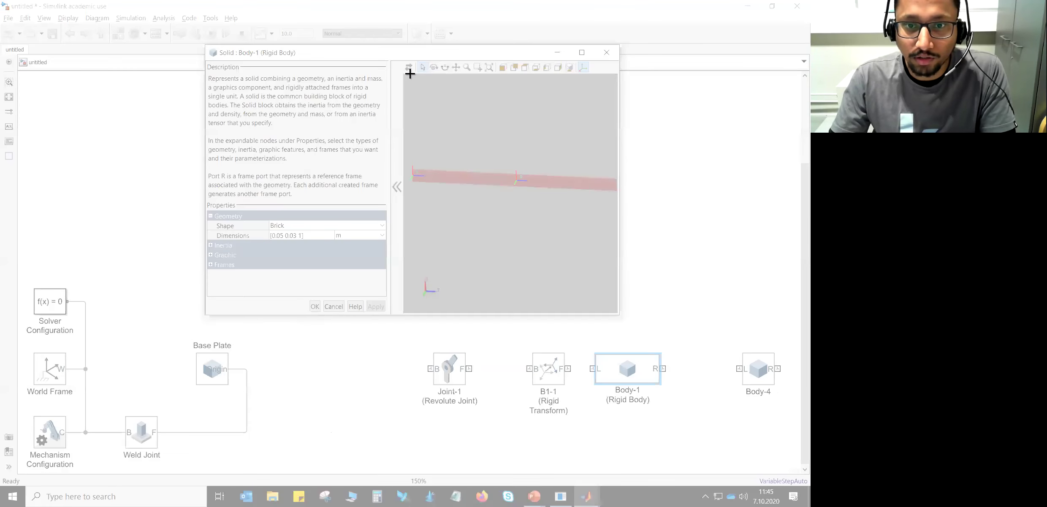
left_click_drag(403, 74, 618, 313)
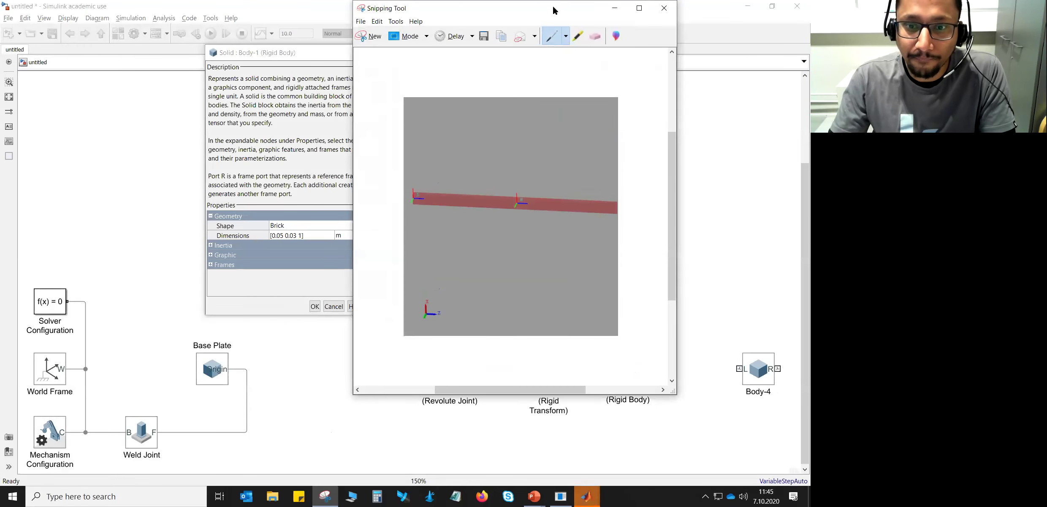
left_click_drag(549, 11, 426, 31)
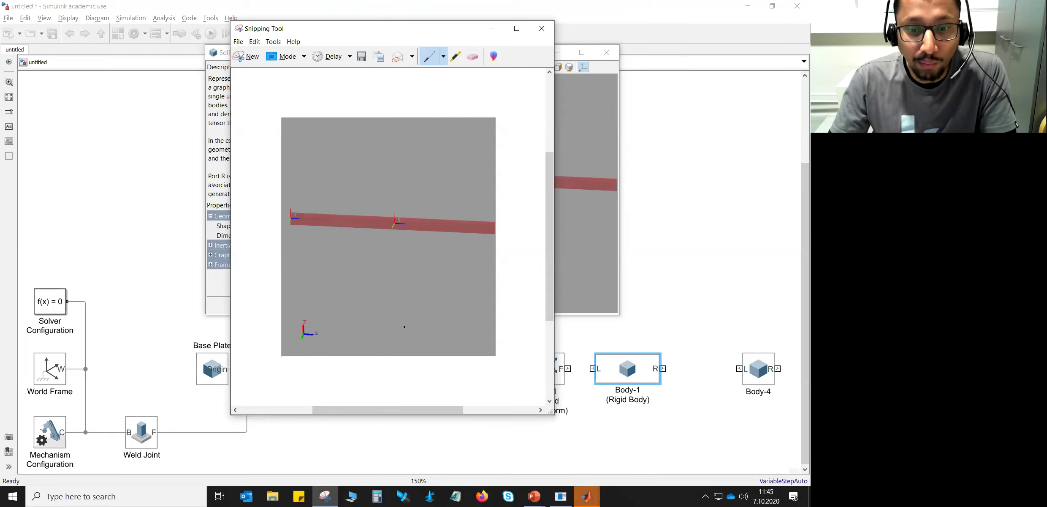
Sketch a labelled frame below the beam on the snip with X rightward, Y upward and Z outward, and close the Body-1 settings
left_click_drag(412, 328, 448, 333)
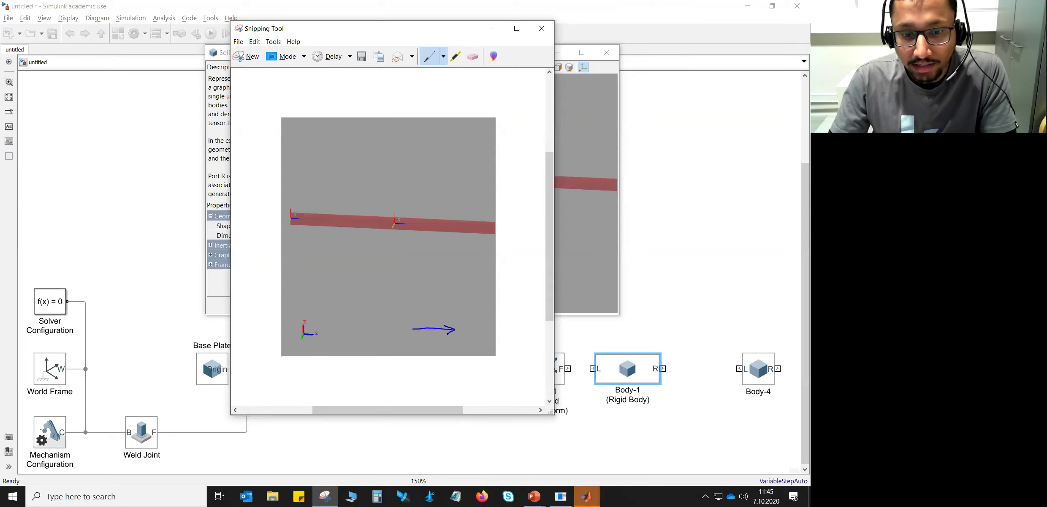
mouse_move(412, 298)
left_mouse_down()
mouse_move(414, 327)
mouse_move(413, 295)
mouse_move(418, 303)
left_mouse_up()
mouse_move(461, 328)
left_mouse_down()
mouse_move(471, 338)
mouse_move(461, 341)
left_mouse_up()
left_click_drag(405, 265, 411, 272)
left_click_drag(414, 262, 409, 275)
mouse_move(413, 328)
left_mouse_down()
mouse_move(400, 363)
mouse_move(415, 356)
left_mouse_up()
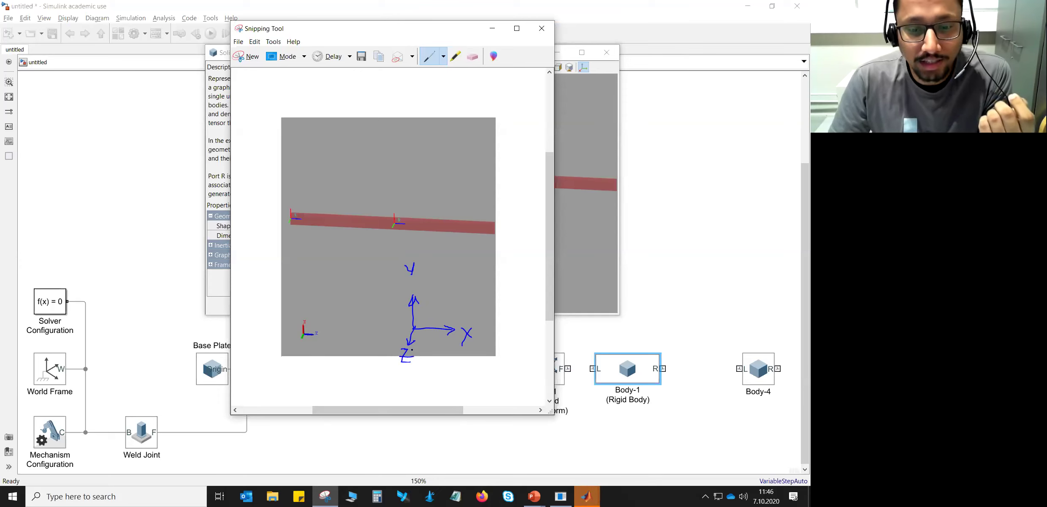
left_click_drag(367, 30, 144, 58)
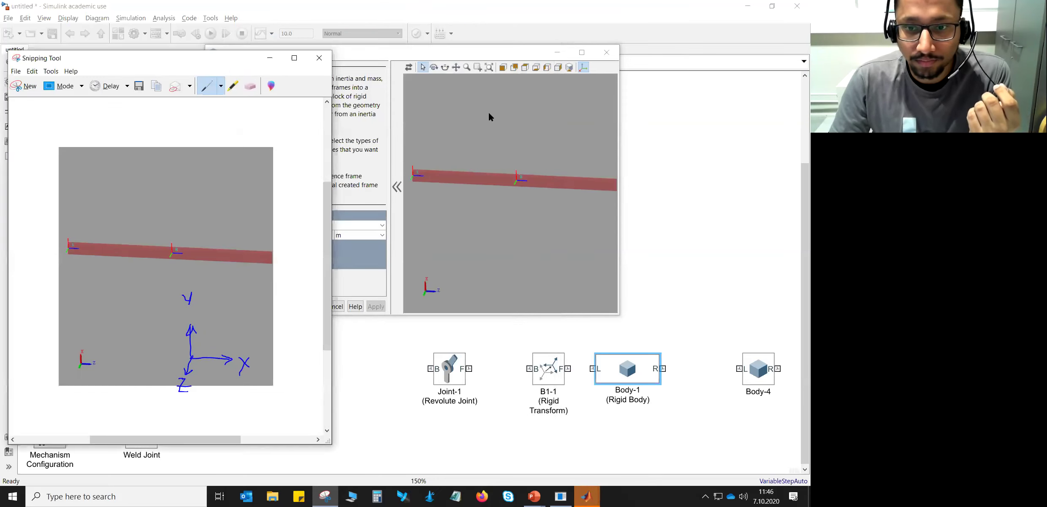
left_click(607, 53)
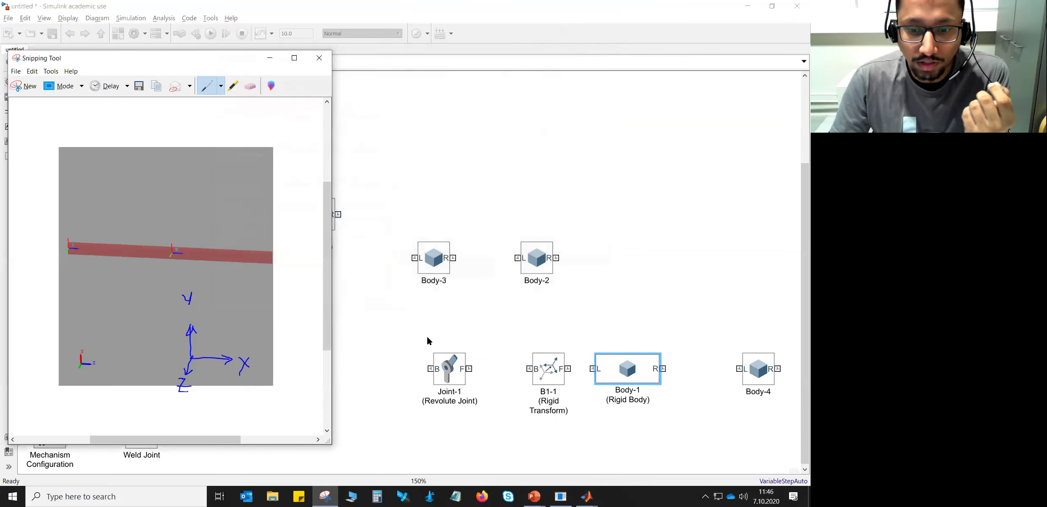
Set B1-1's rotation method to Aligned Axes and enlarge its settings dialog to show both axis pairs
double_click(553, 368)
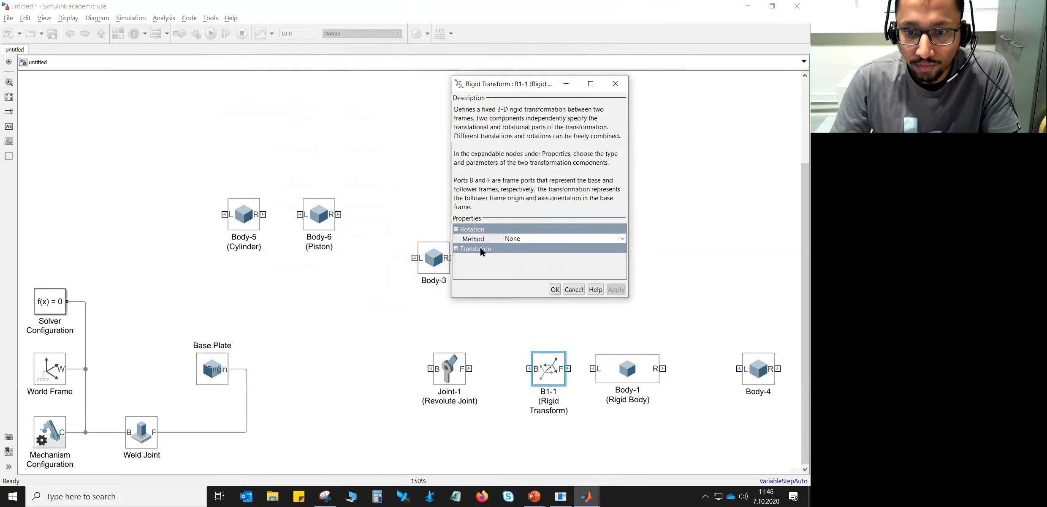
left_click(521, 238)
left_click(525, 252)
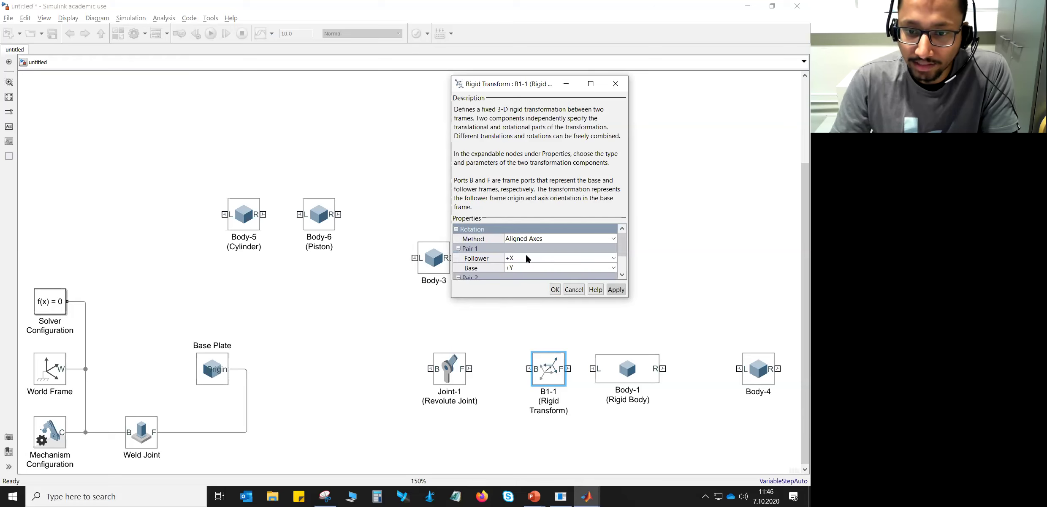
left_click_drag(524, 299, 525, 383)
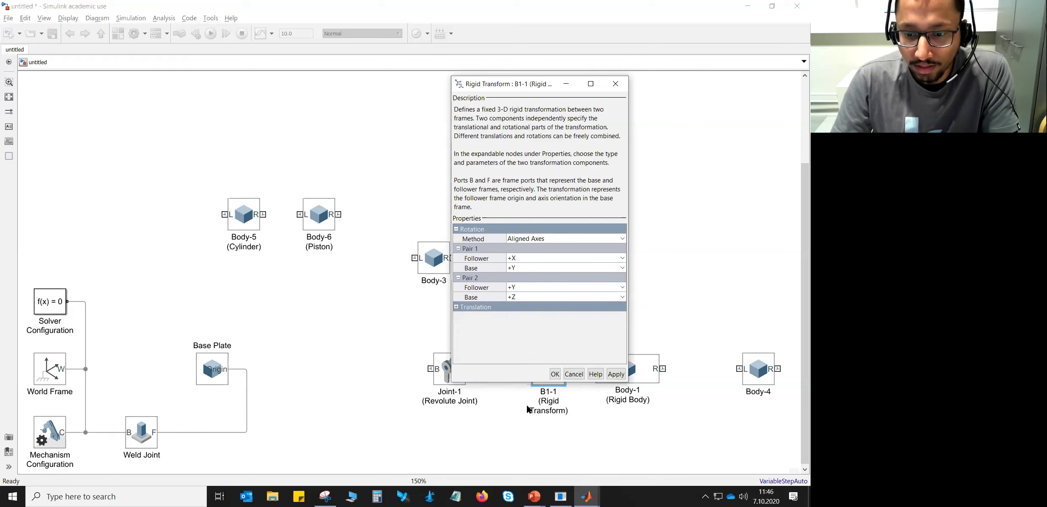
With the annotated snip beside the B1-1 settings, set Pair 1 to follower +Z and base +X, and accept the rotation
left_click(325, 496)
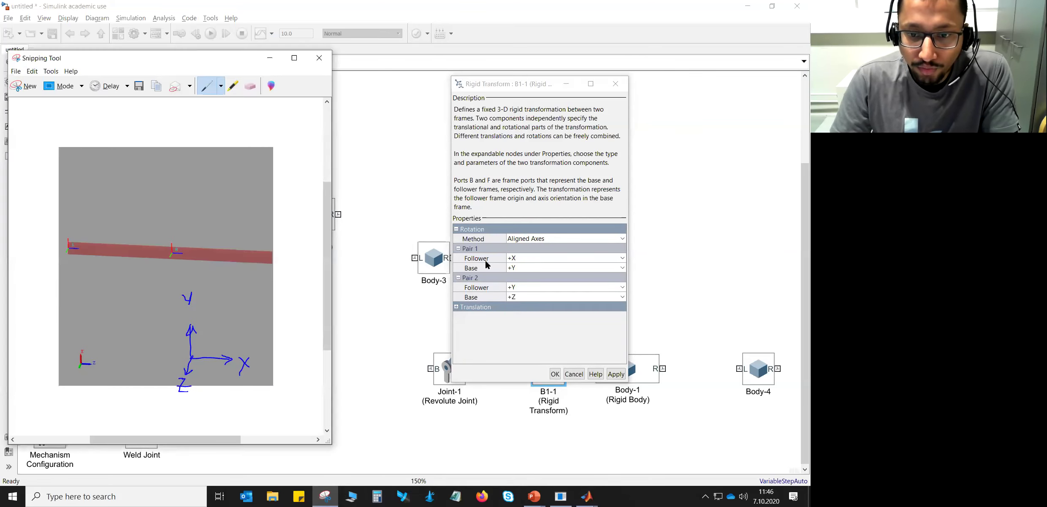
left_click(529, 84)
left_click_drag(529, 85, 441, 57)
left_click(439, 231)
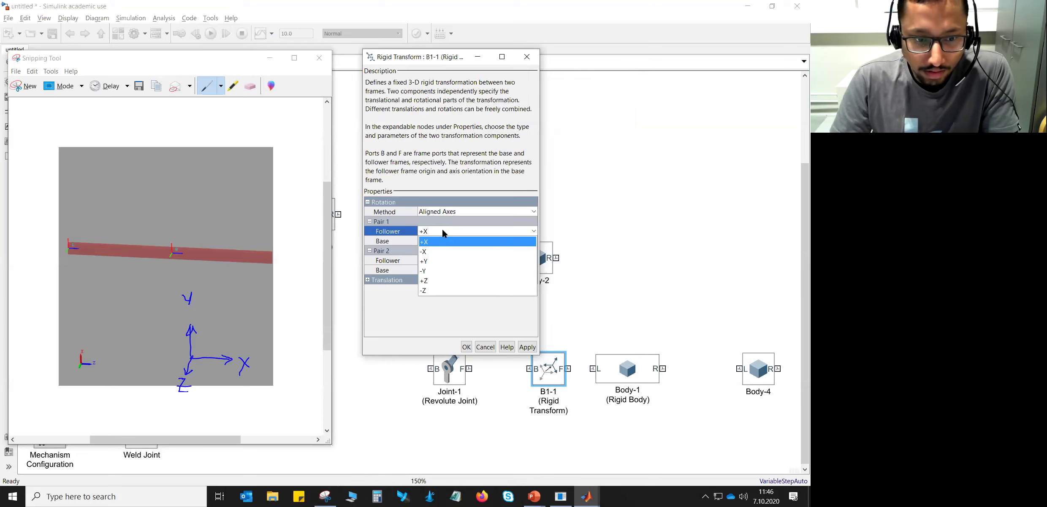
left_click(432, 280)
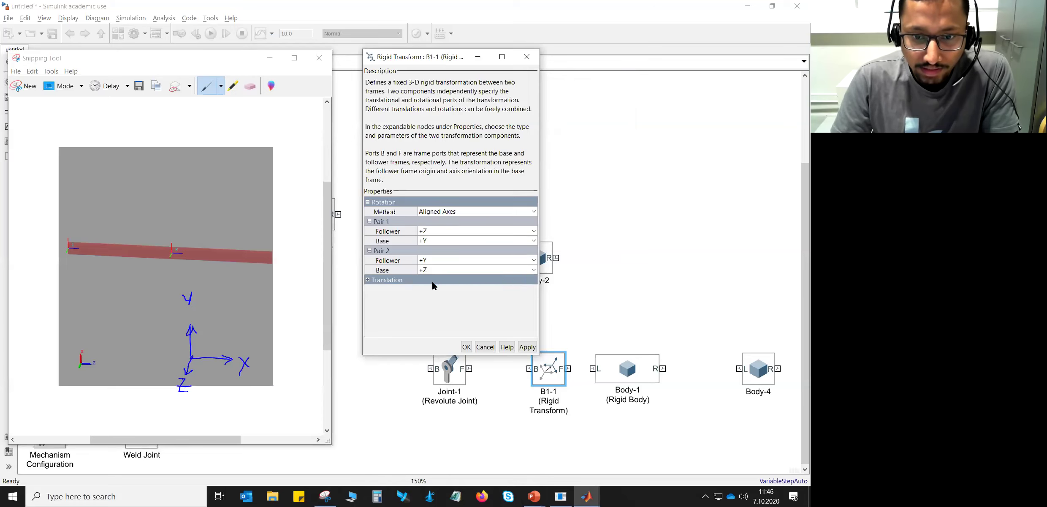
left_click(435, 239)
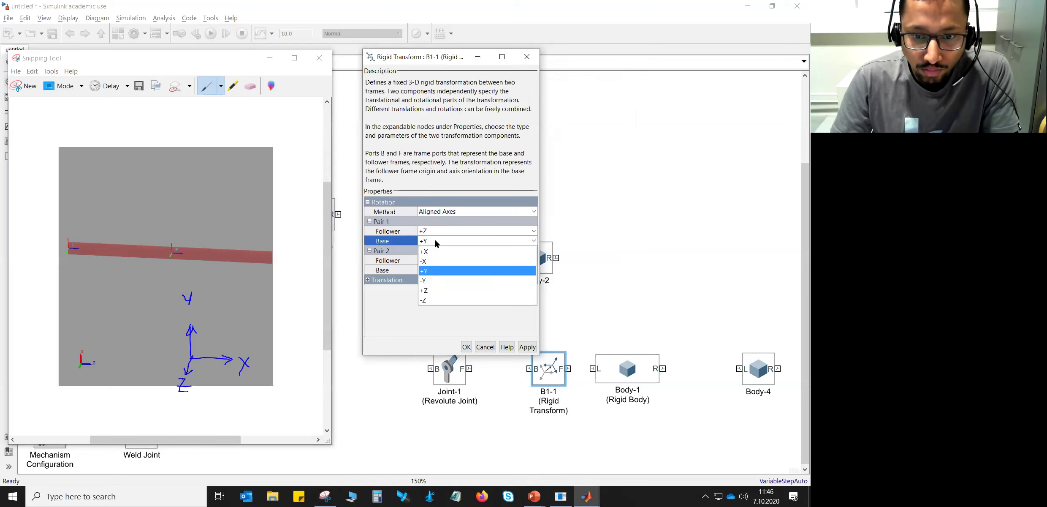
left_click(433, 252)
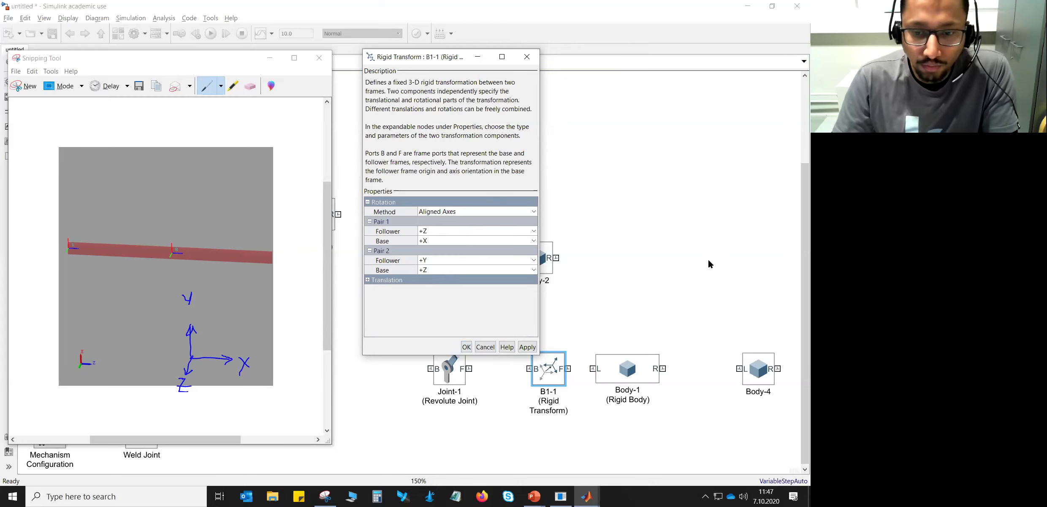
left_click(466, 347)
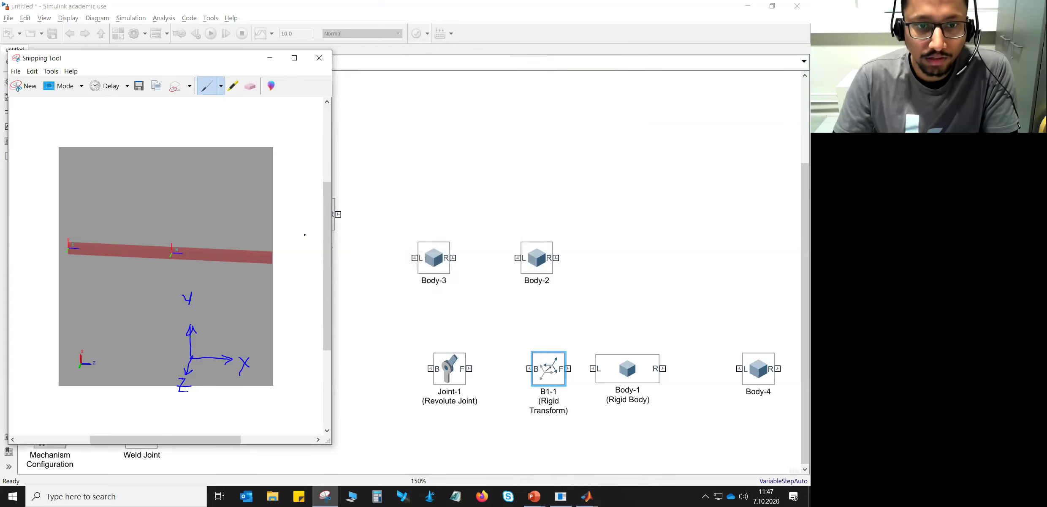
Minimize the annotated snip and place a copy of the B1-1 rigid transform in the free space above Body-1 and Body-4
left_click(269, 60)
left_click(490, 301)
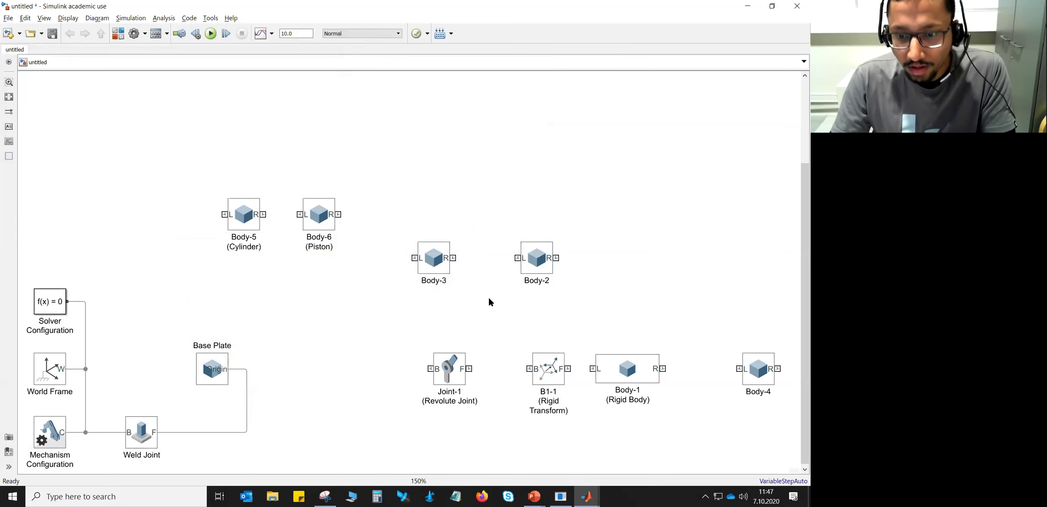
left_click(608, 382)
left_click(587, 385)
left_click(635, 368)
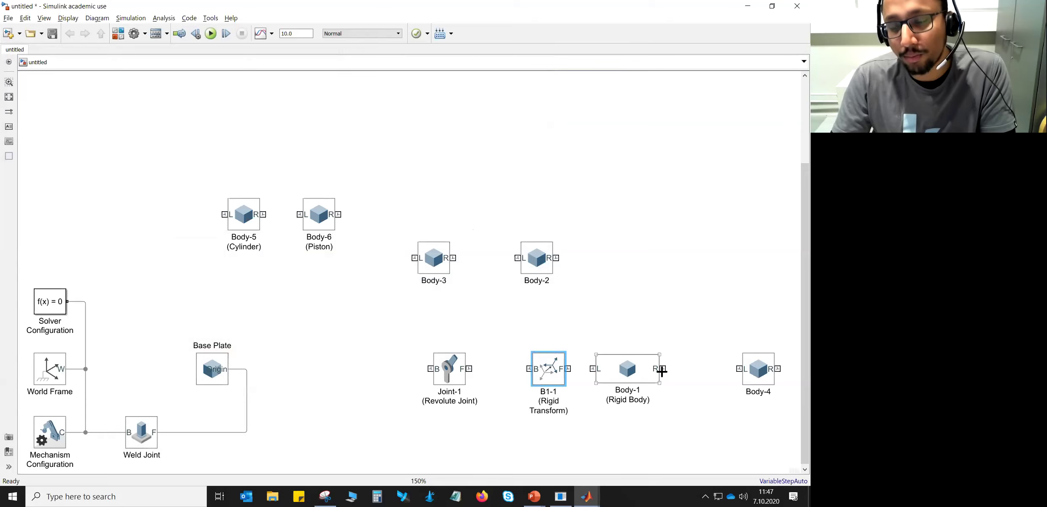
left_click(608, 338)
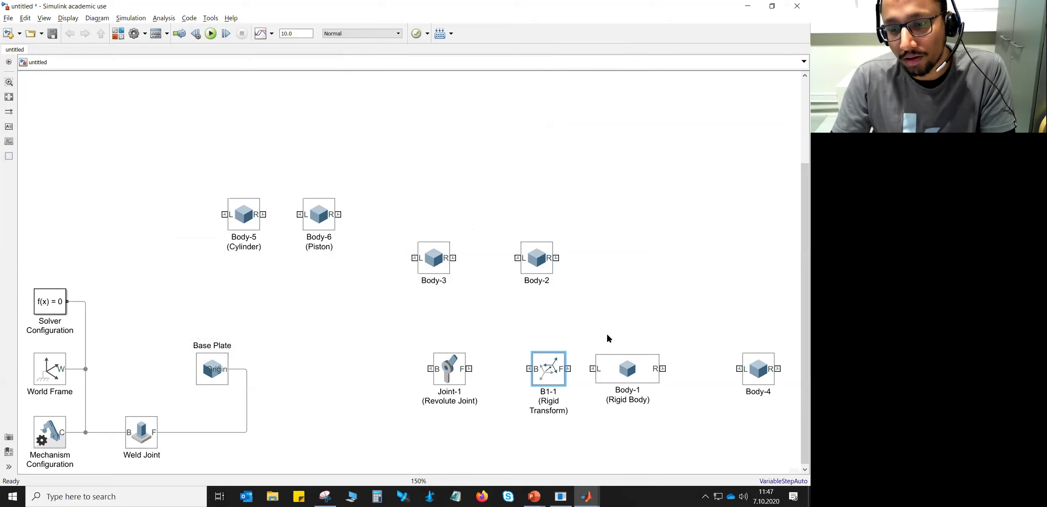
left_click(550, 368)
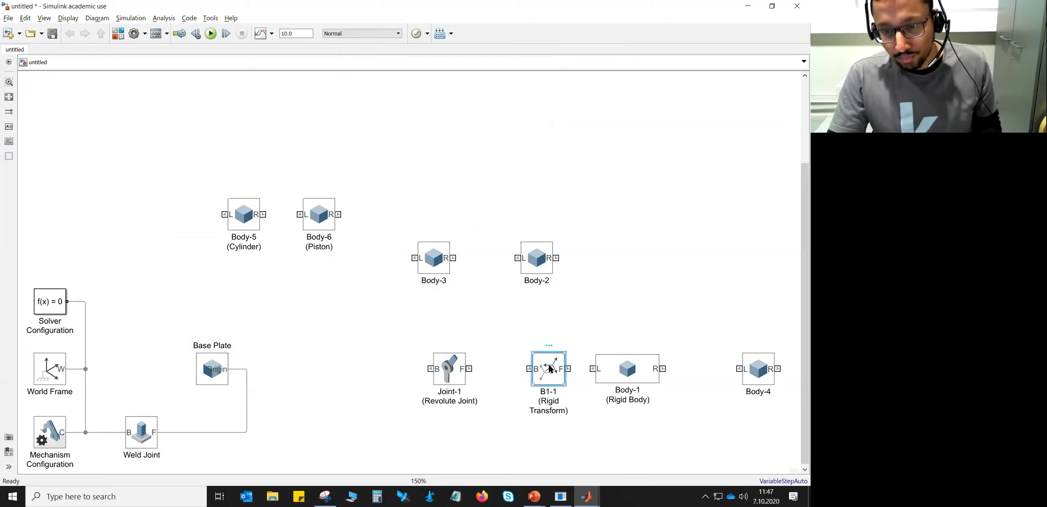
left_click_drag(555, 371, 672, 291, "ctrl")
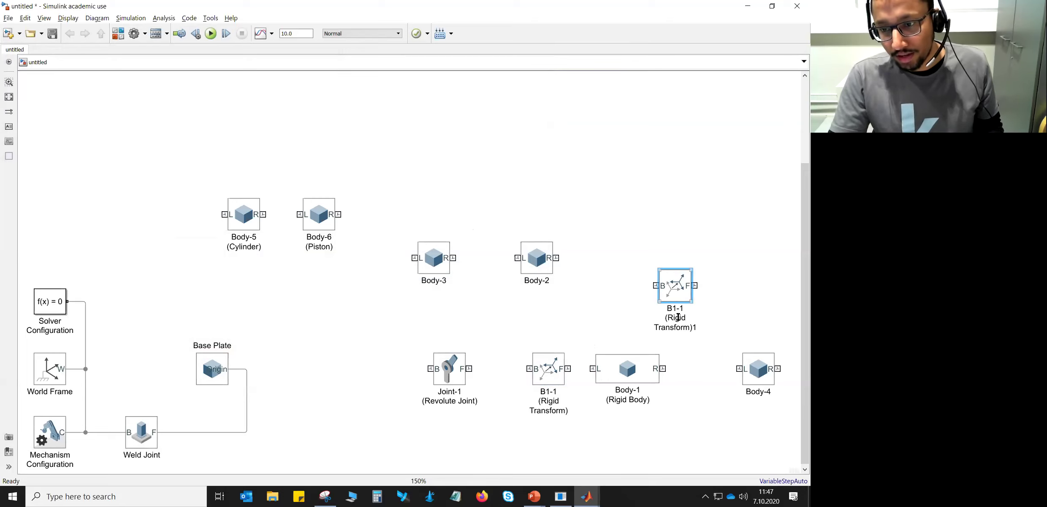
Rename the copied rigid transform to B1-2 (Rigid Transform)
left_click(680, 310)
key("BackSpace")
type("2")
key("ctrl+End")
key("BackSpace")
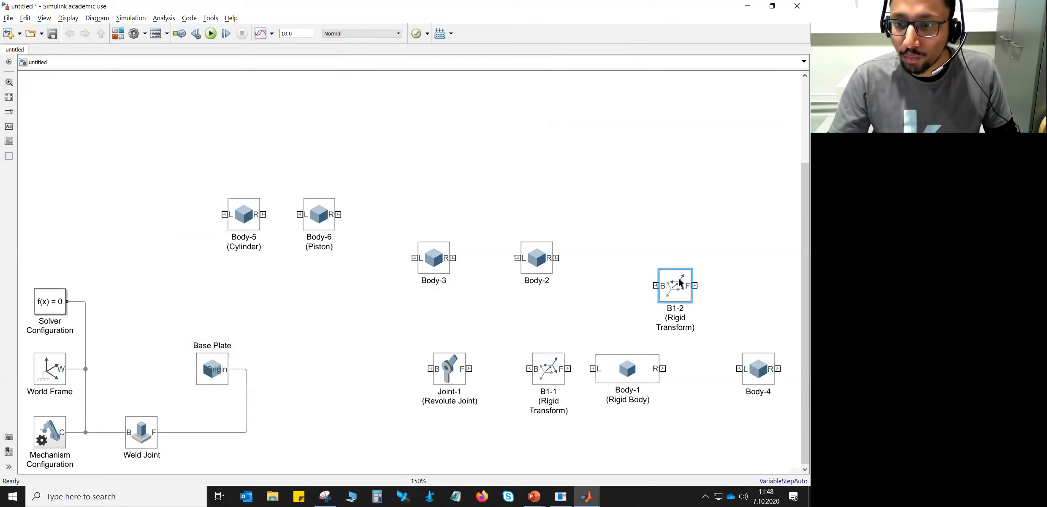
Rotate B1-2 by 180 degrees, place it between Body-1 and Body-4, and delete the line joining it to Body-1
left_click_drag(678, 280, 678, 268)
key("ctrl+r")
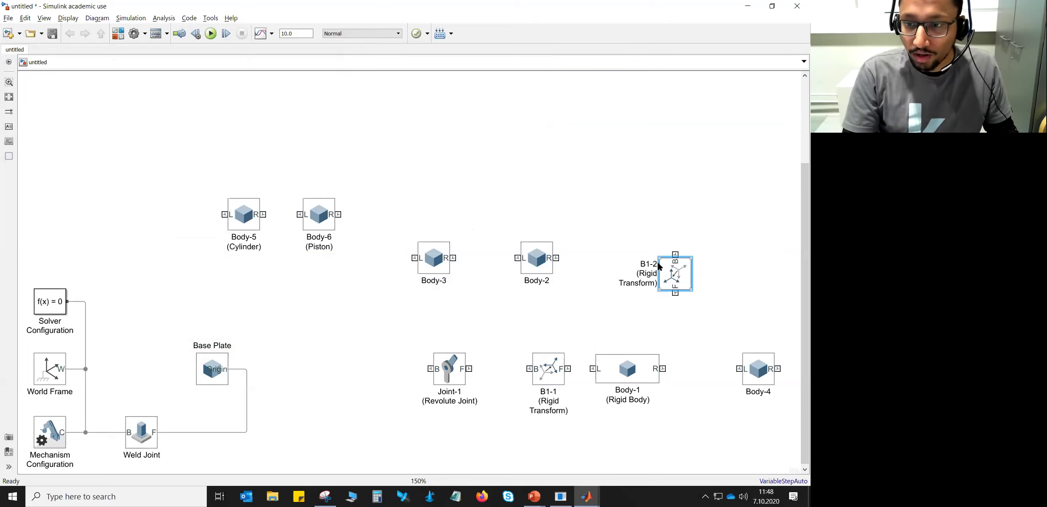
key("ctrl+r")
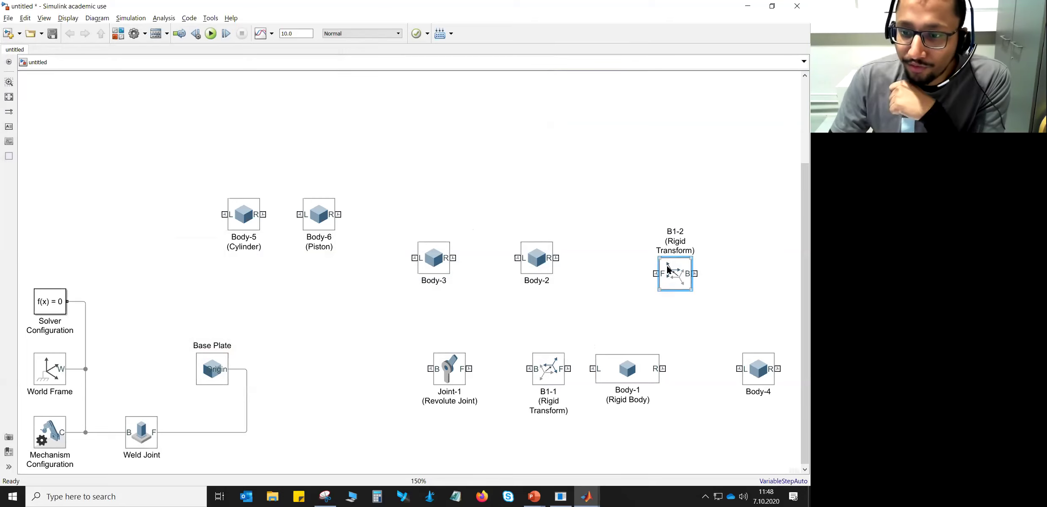
left_click_drag(672, 269, 635, 368)
left_click(665, 369)
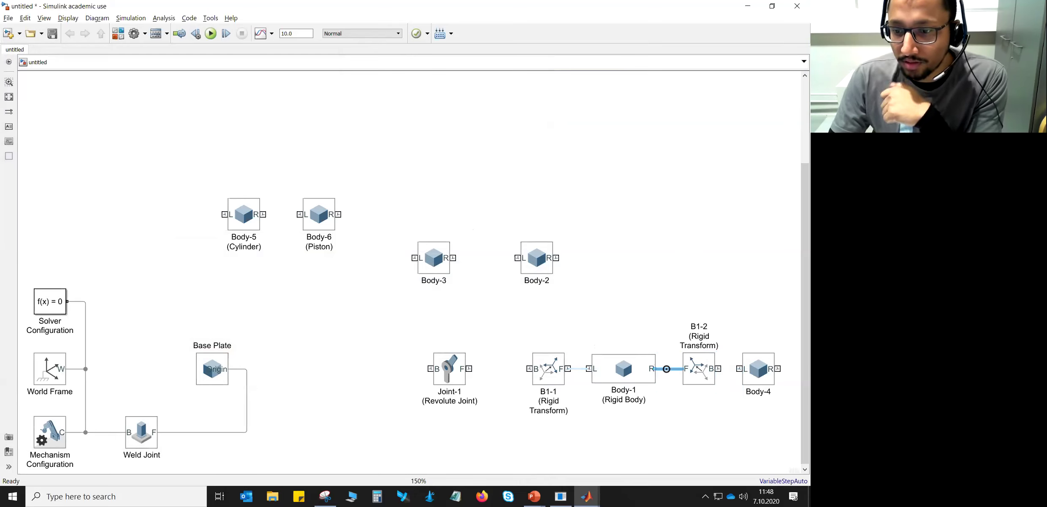
key("Delete")
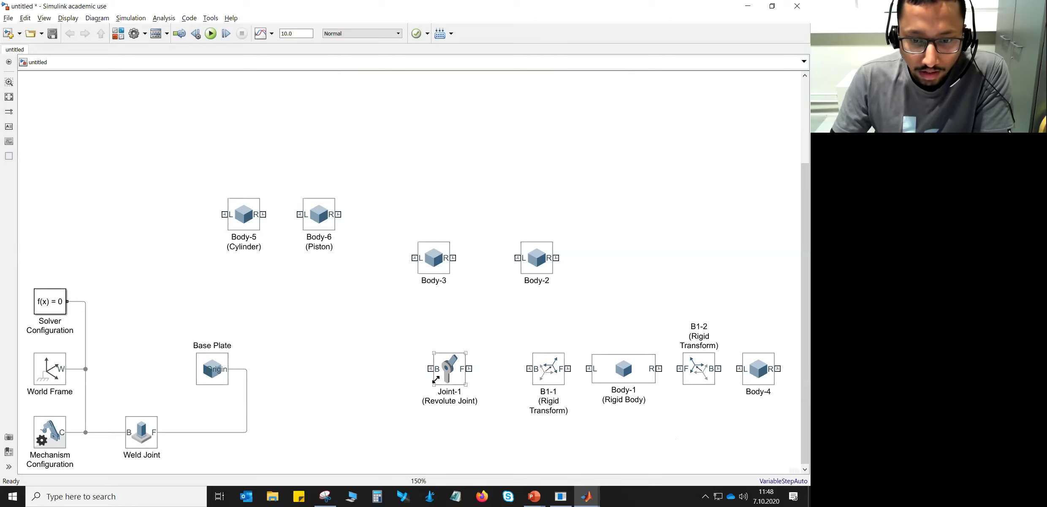
Connect Joint-1's base port to the Base Plate line, its follower port to B1-1's base, and B1-1's follower to Body-1's L port
left_click_drag(429, 368, 246, 369)
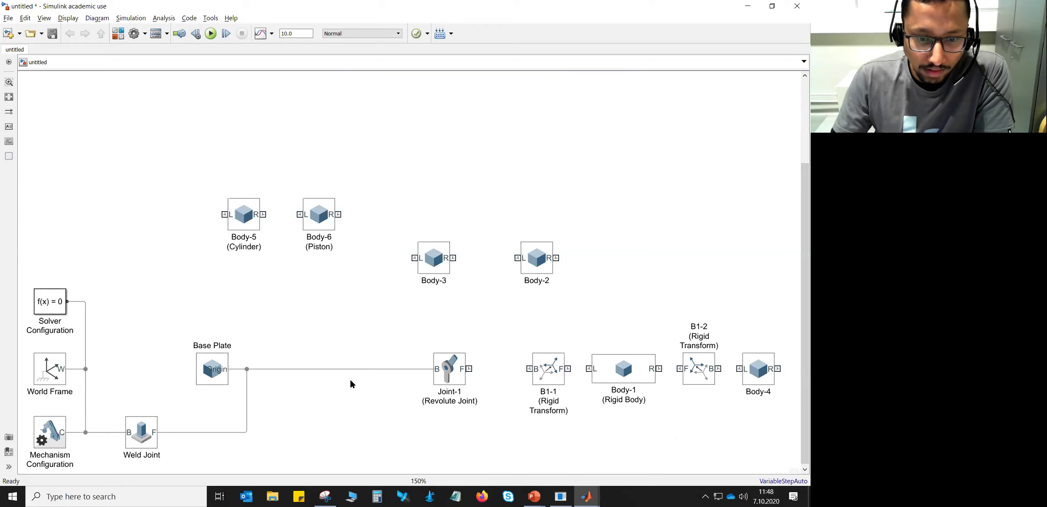
left_click_drag(469, 369, 519, 369)
left_click_drag(566, 369, 589, 369)
left_click(601, 376)
left_click(580, 376)
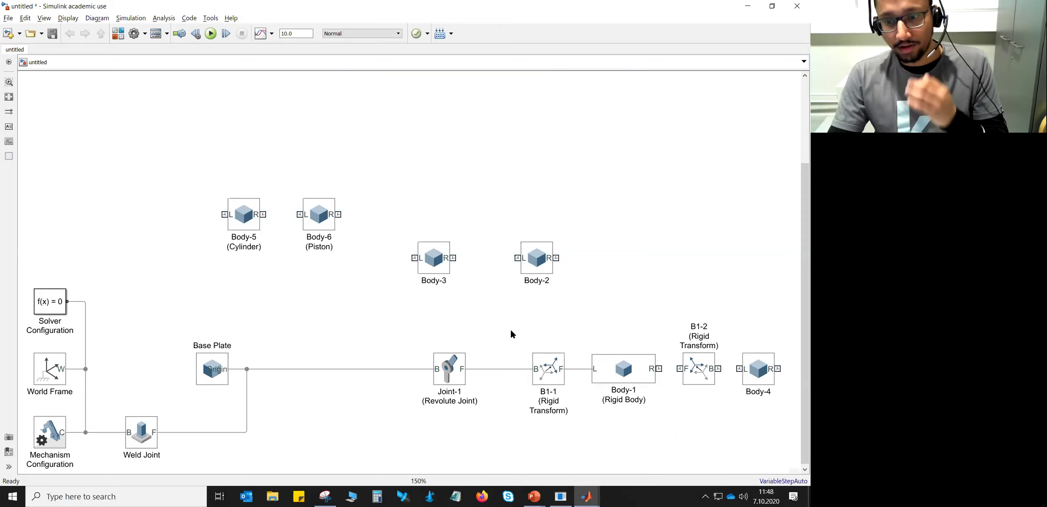
left_click(703, 365)
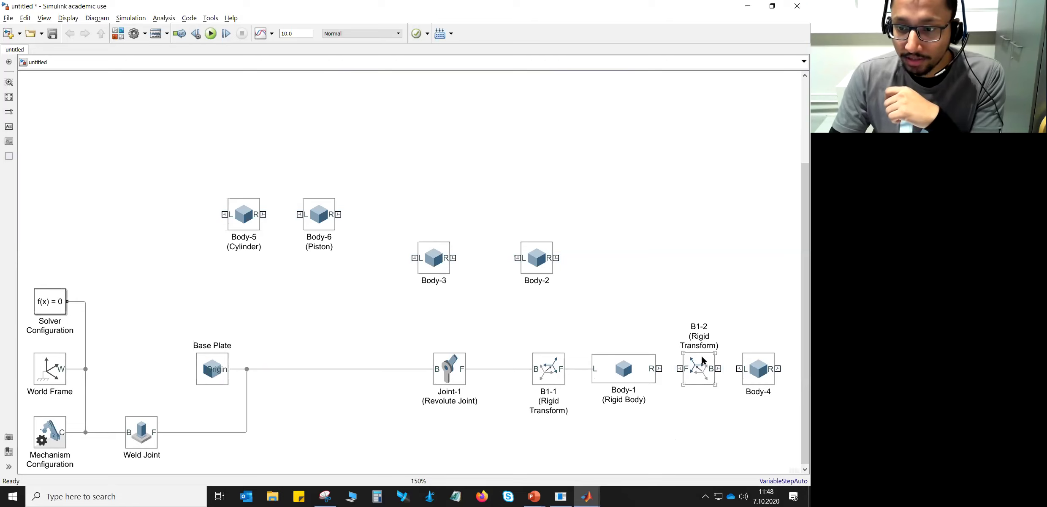
left_click(650, 370)
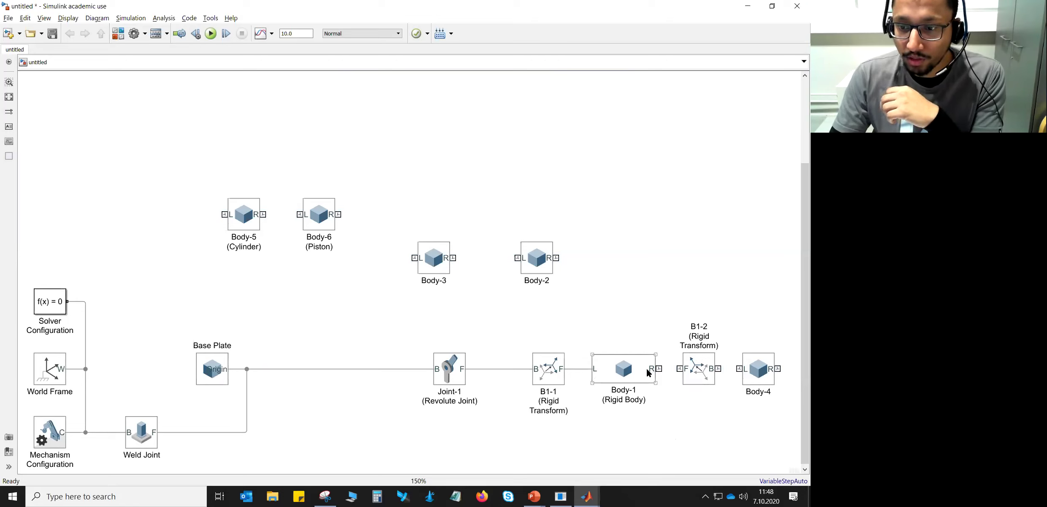
left_click(673, 387)
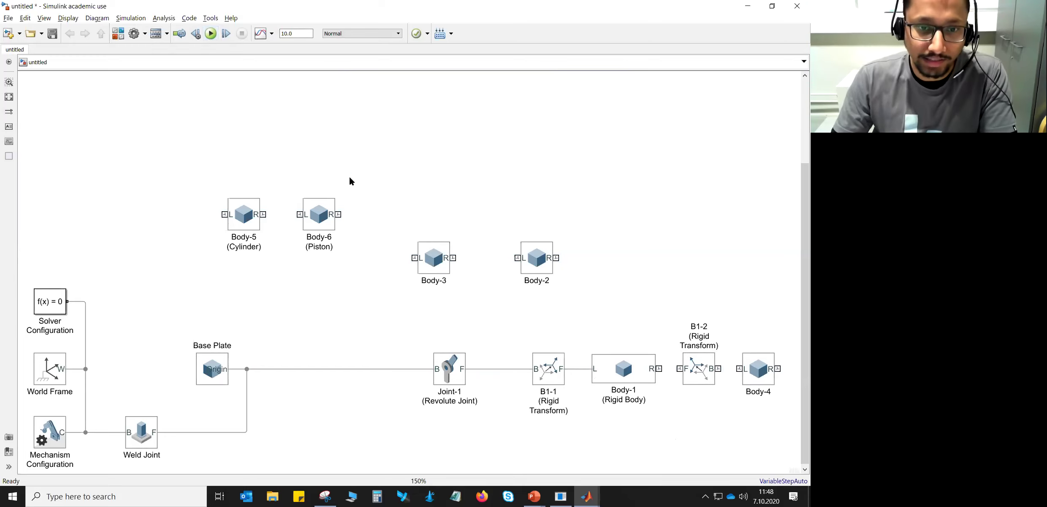
Run the simulation and show the mechanism in front view using the Y up (XY Front) view convention
key("ctrl+t")
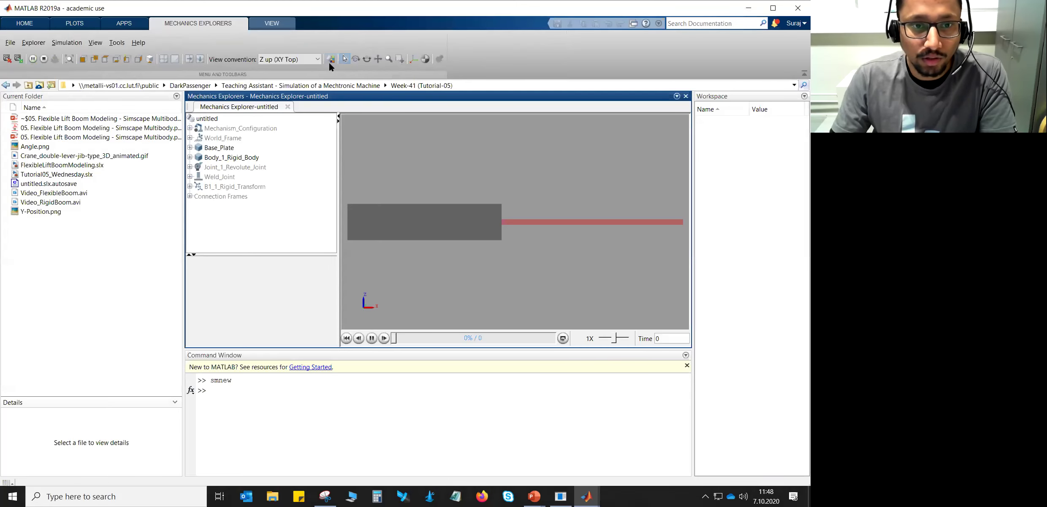
left_click(317, 59)
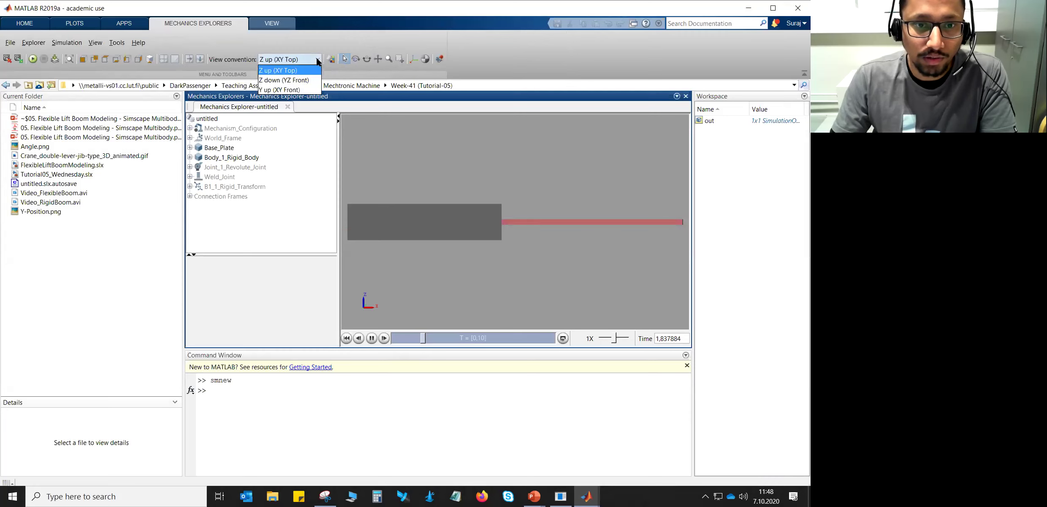
left_click(304, 89)
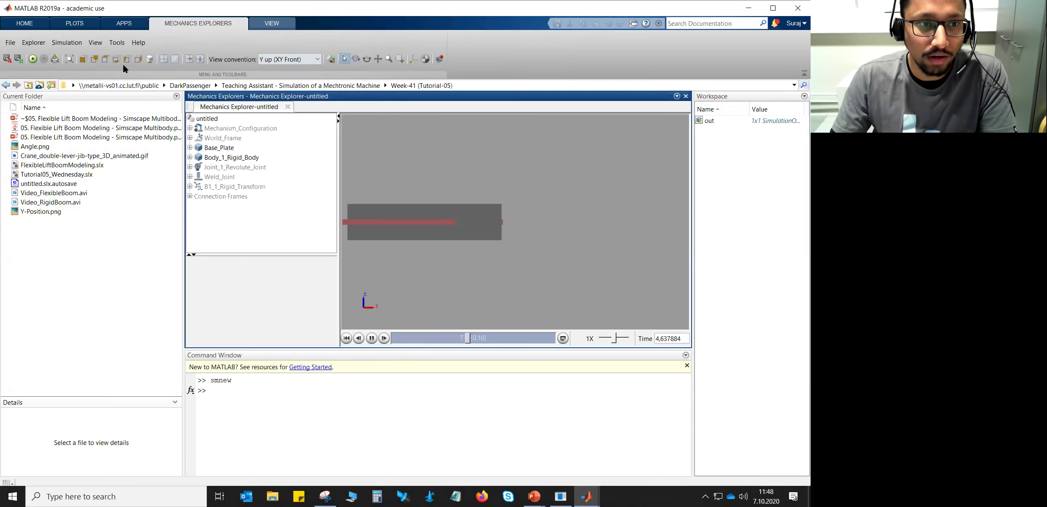
left_click(83, 59)
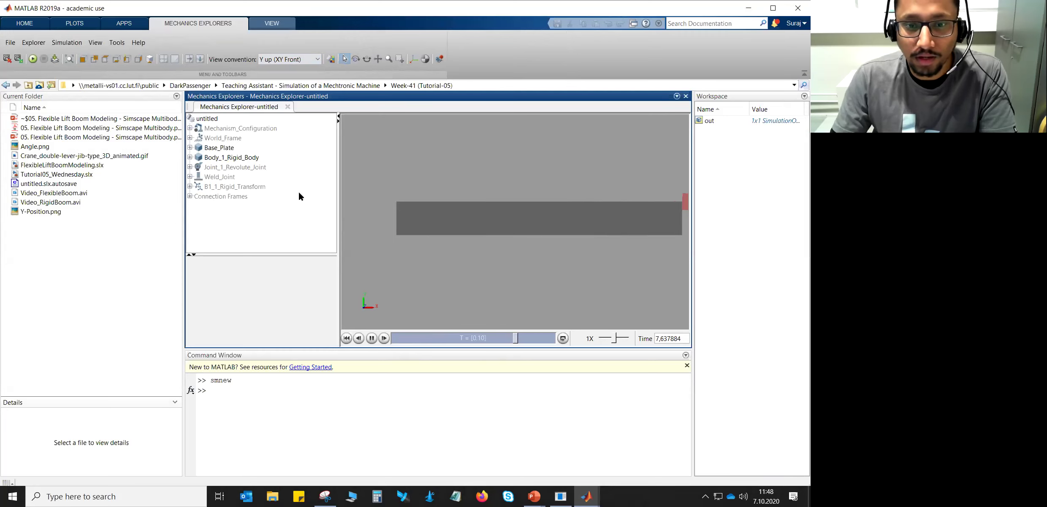
scroll(390, 219, "down", 3)
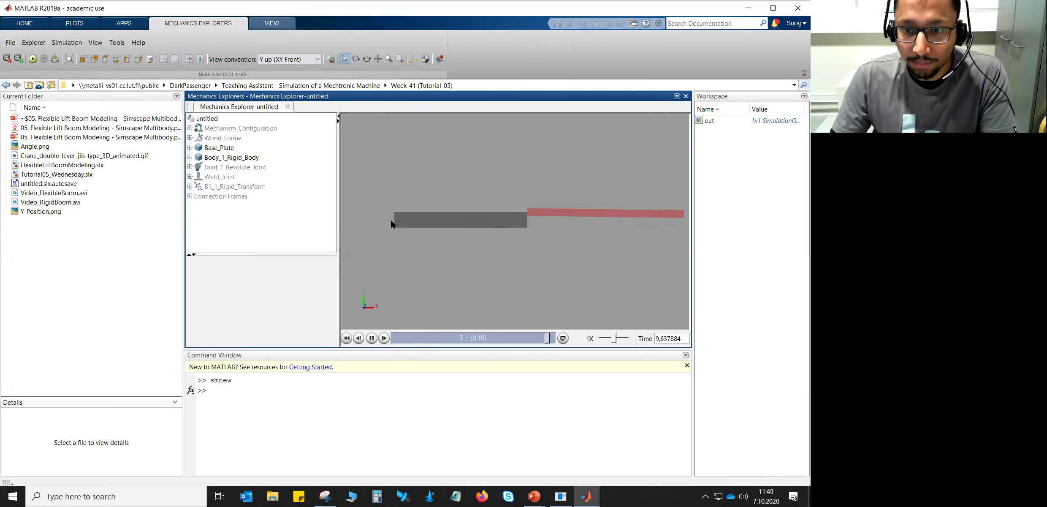
scroll(379, 218, "down", 1)
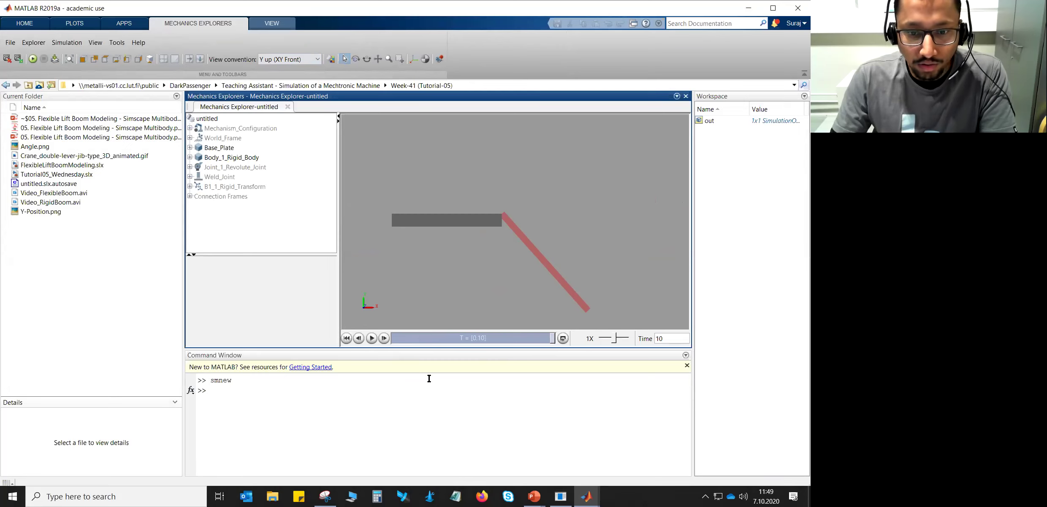
Replay the animation from time 0 to examine how Body-1 swings about Joint-1, and return to the block diagram
left_click_drag(551, 338, 371, 342)
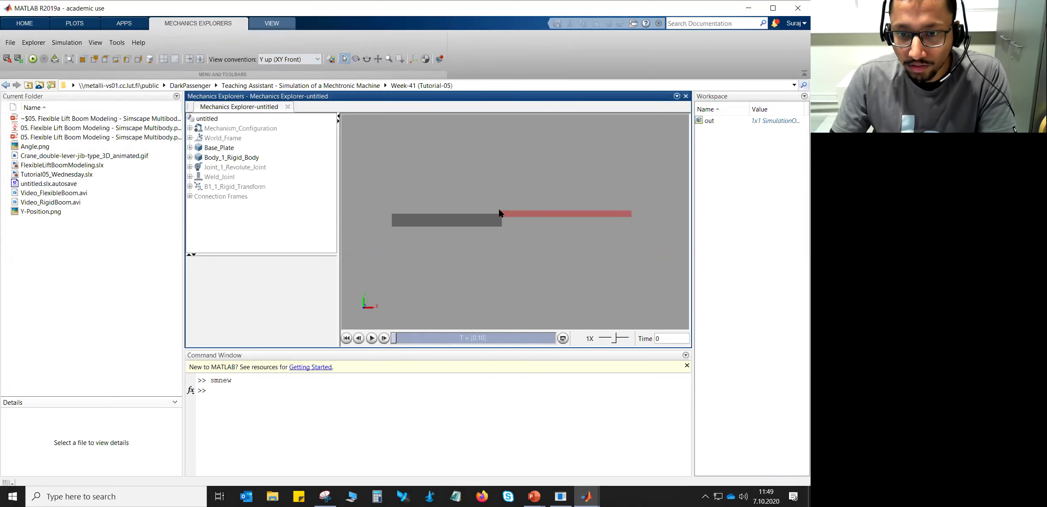
left_click(372, 338)
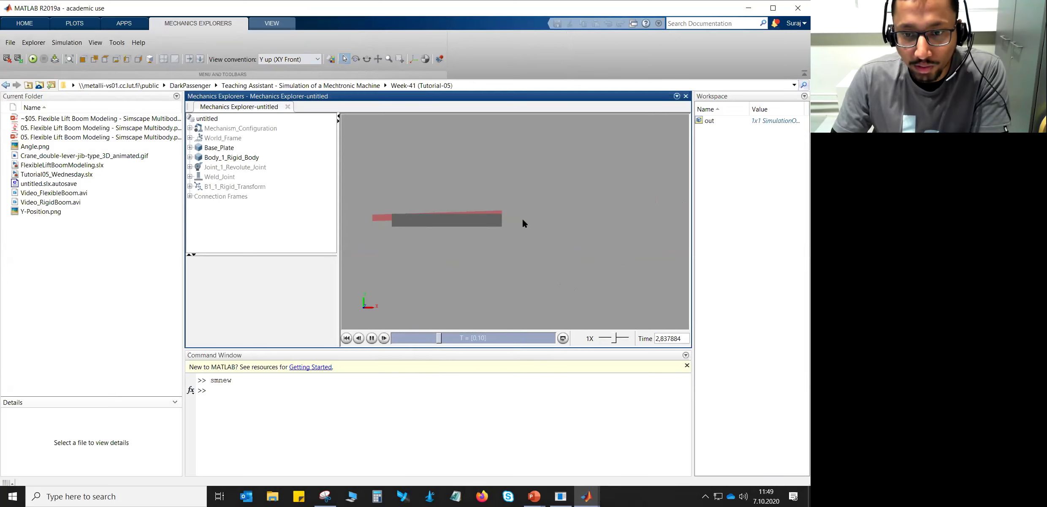
left_click(378, 58)
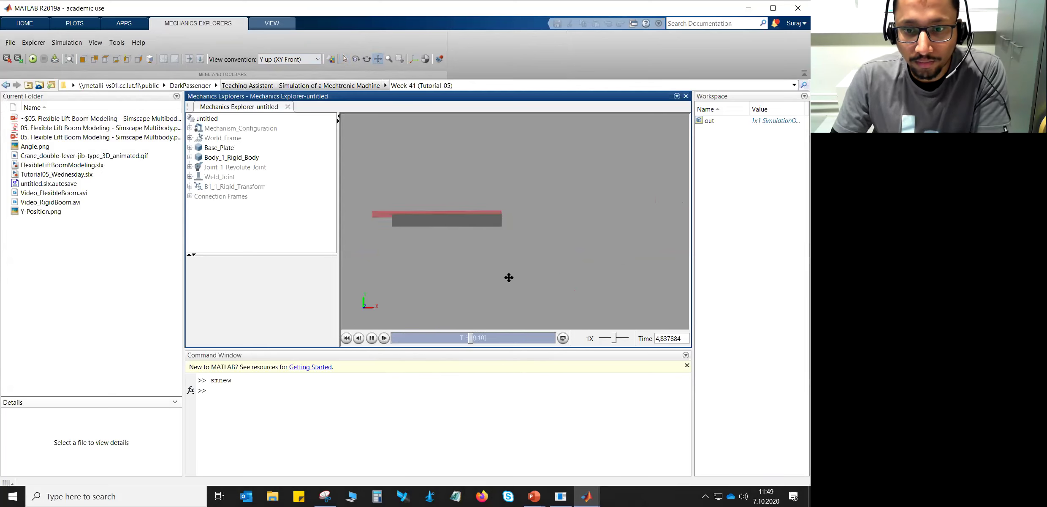
left_click_drag(506, 279, 514, 239)
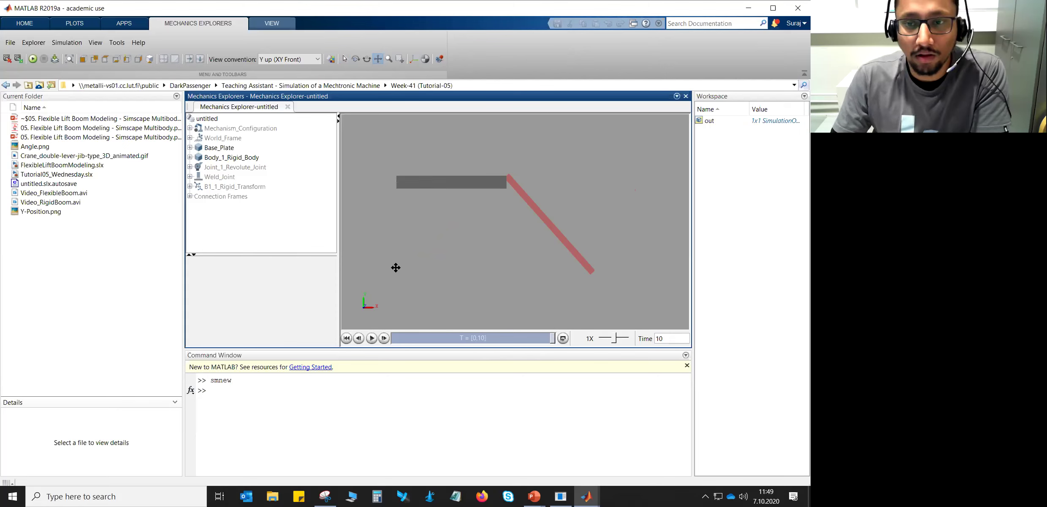
left_click(749, 8)
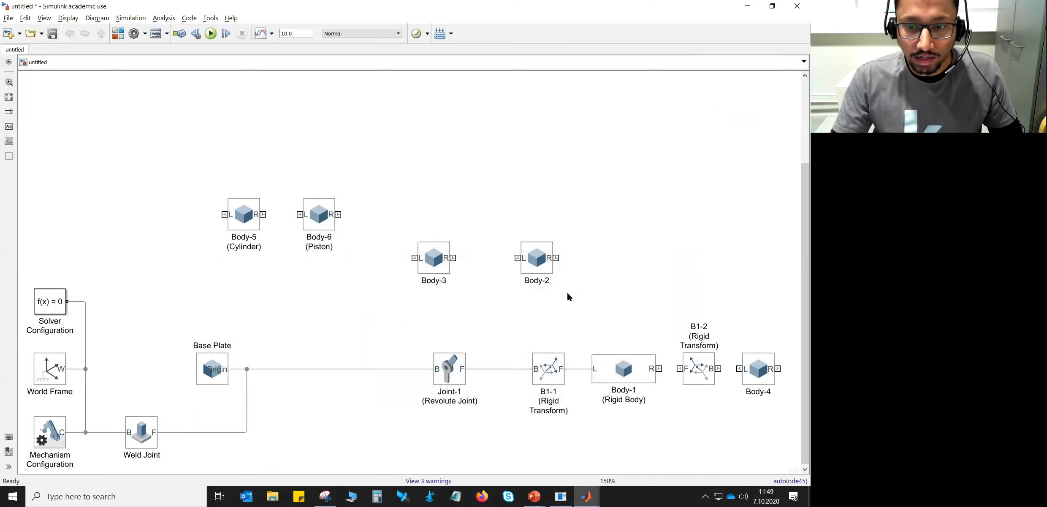
Insert a Revolute Joint block below Body-2, moving Body-2 up for room, and rotate the joint so its follower port faces up
double_click(597, 302)
type("r")
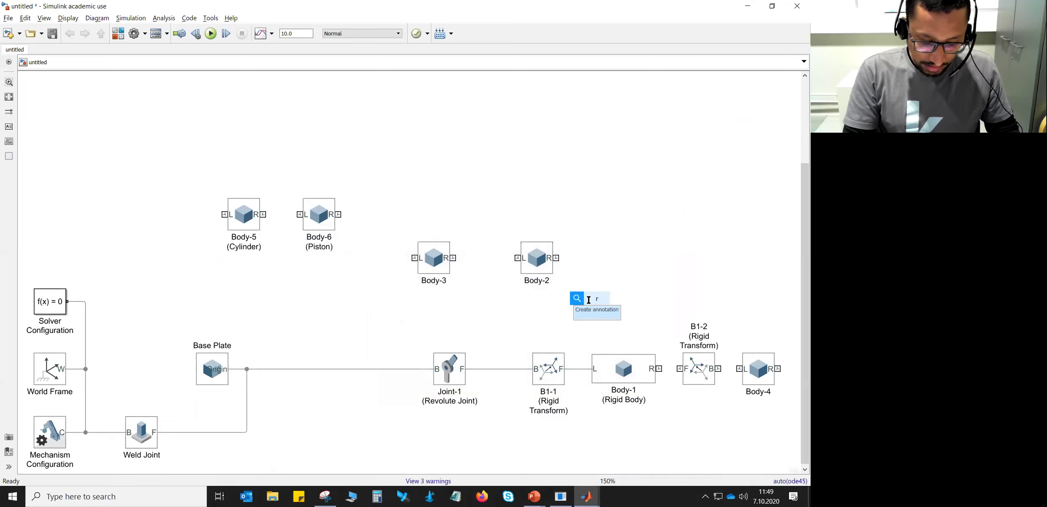
type("ev")
key("Return")
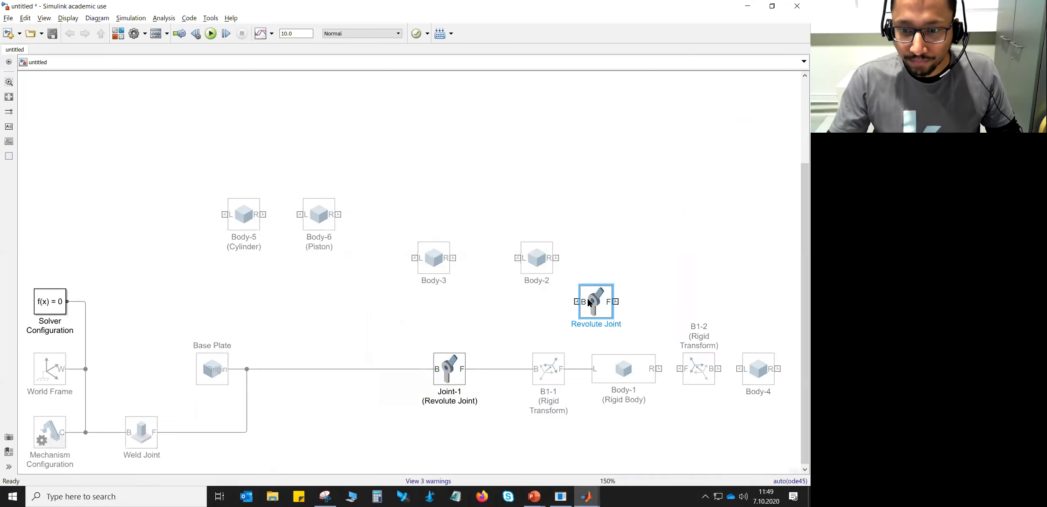
left_click_drag(546, 260, 542, 217)
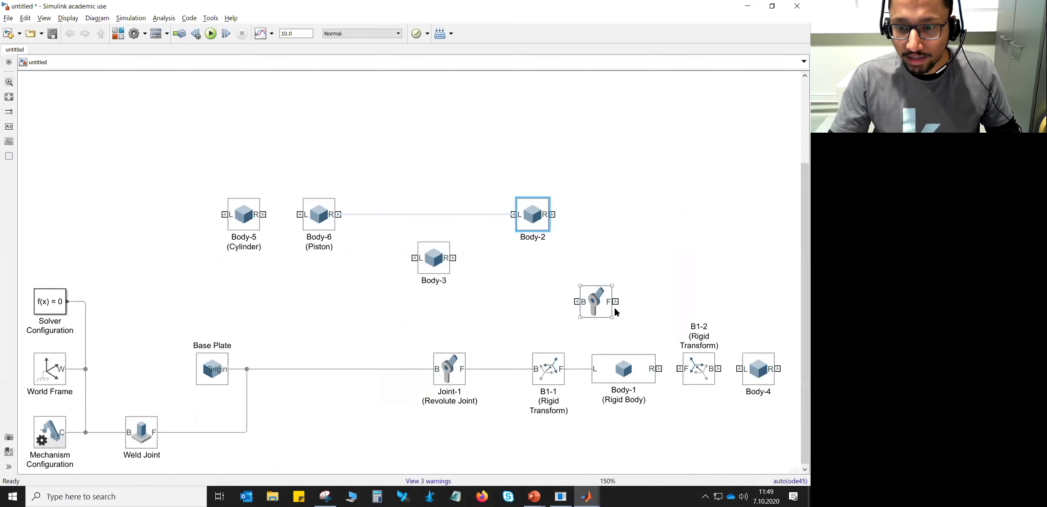
left_click_drag(602, 298, 520, 298)
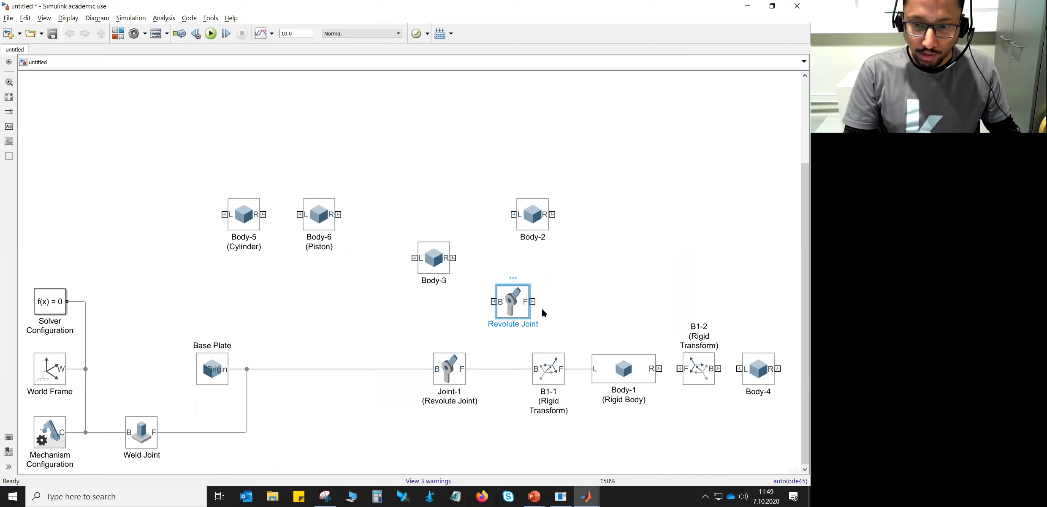
key("ctrl+shift+r")
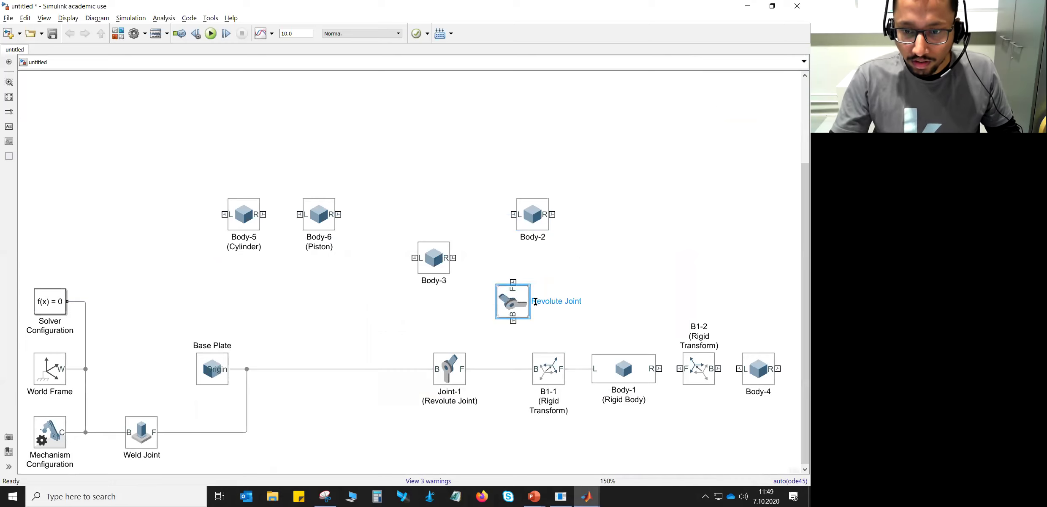
Rename the new revolute joint to Joint-2 (Revolute Joint) on two lines
type("Joint-")
type("2")
key("Return")
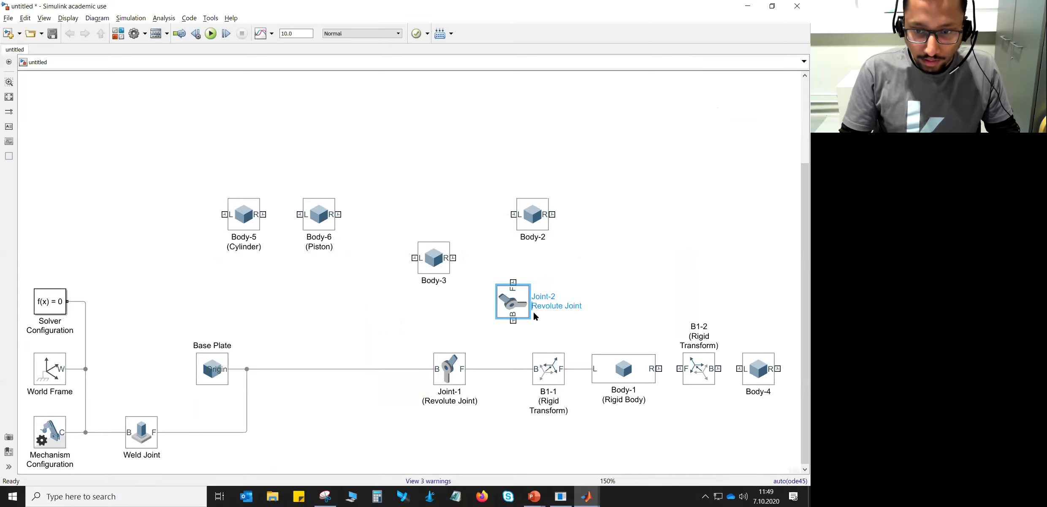
type("(")
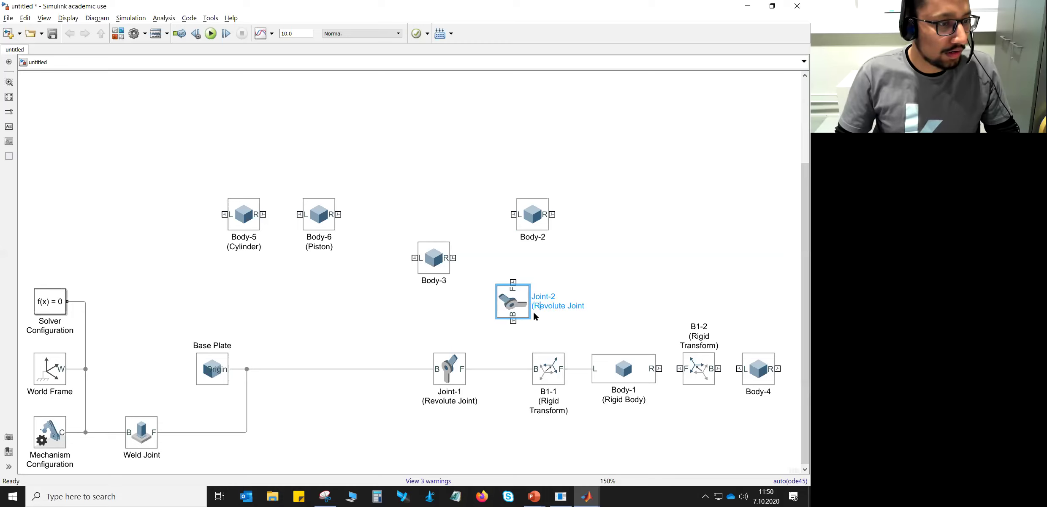
type(")")
left_click(535, 314)
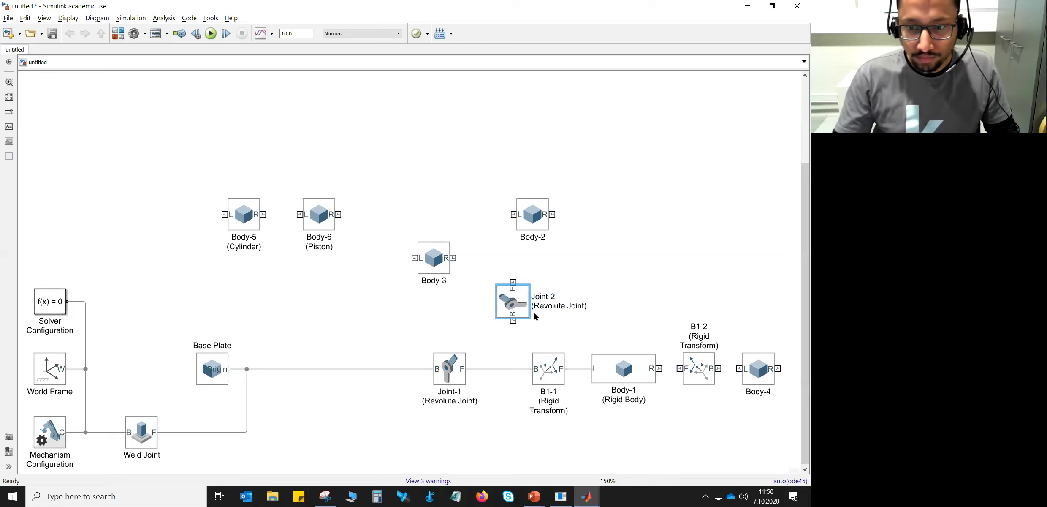
Rearrange the diagram so Joint-2 sits beside Body-3 and Body-2 sits above them
left_click_drag(533, 219, 474, 194)
left_click_drag(518, 304, 520, 262)
left_click_drag(484, 198, 471, 207)
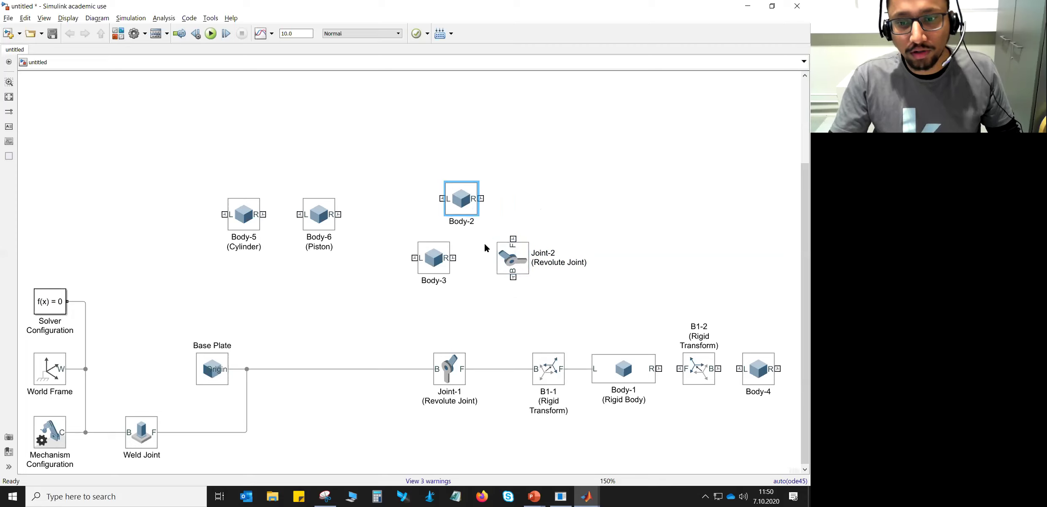
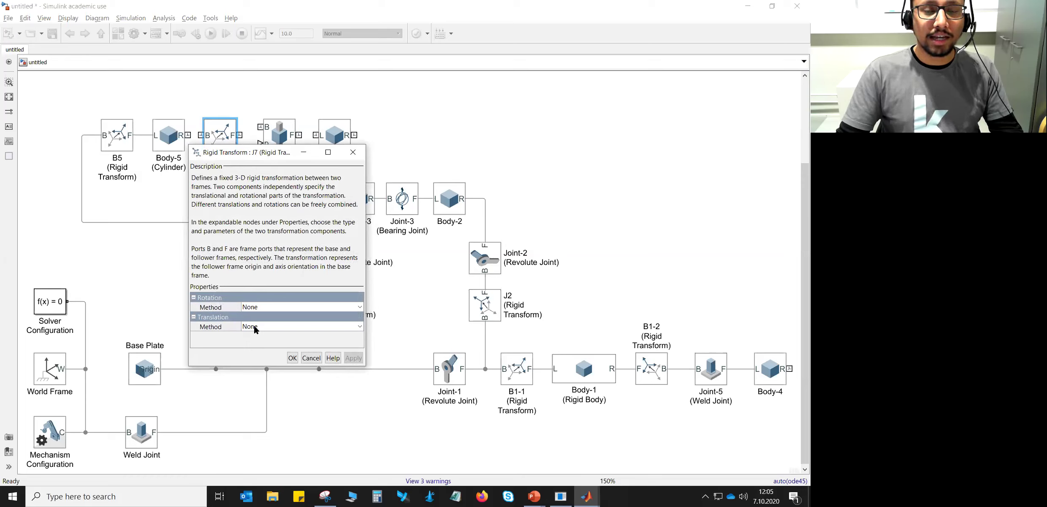
Set the J7 rigid transform's translation to Standard Axis along +Z with an offset of -0.225 m
left_click(254, 327)
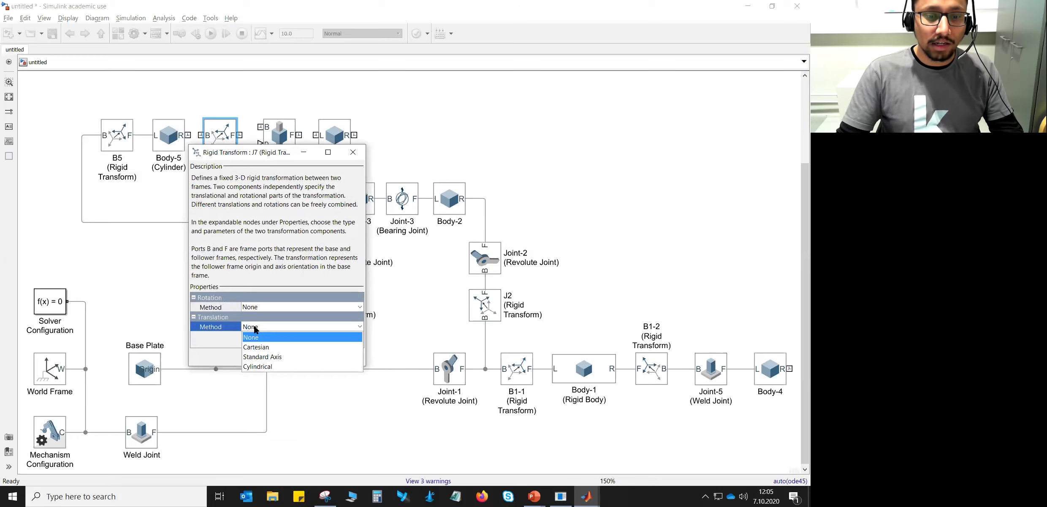
left_click(255, 357)
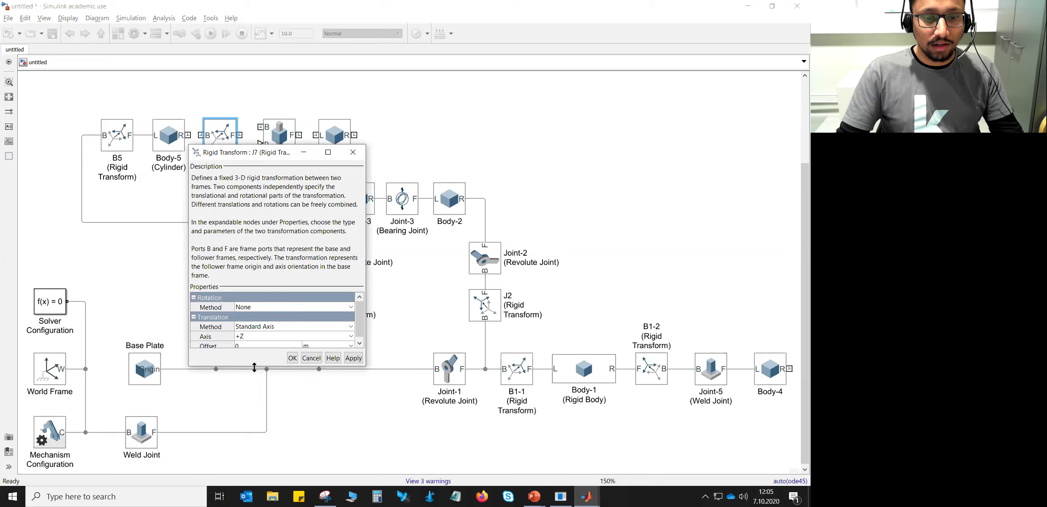
left_click_drag(254, 366, 252, 405)
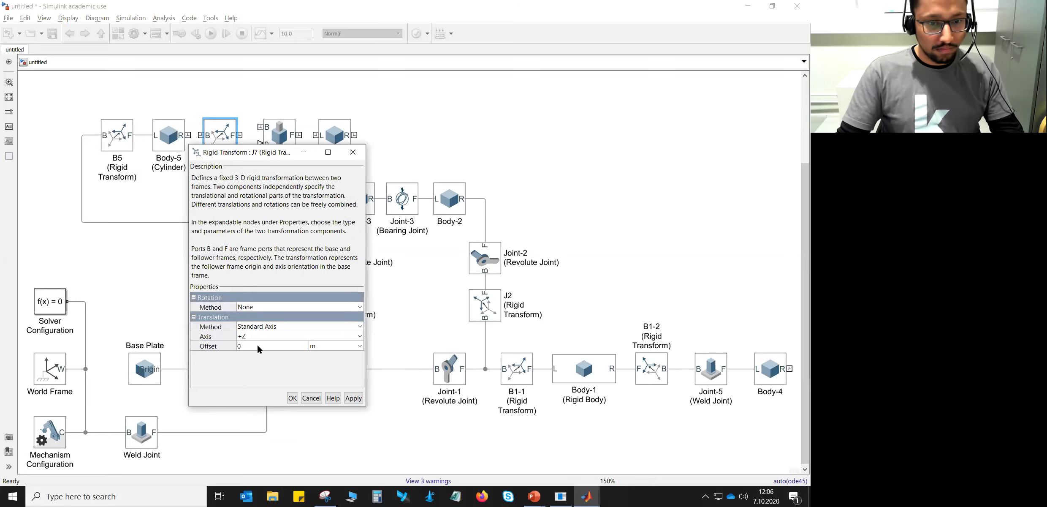
left_click(249, 345)
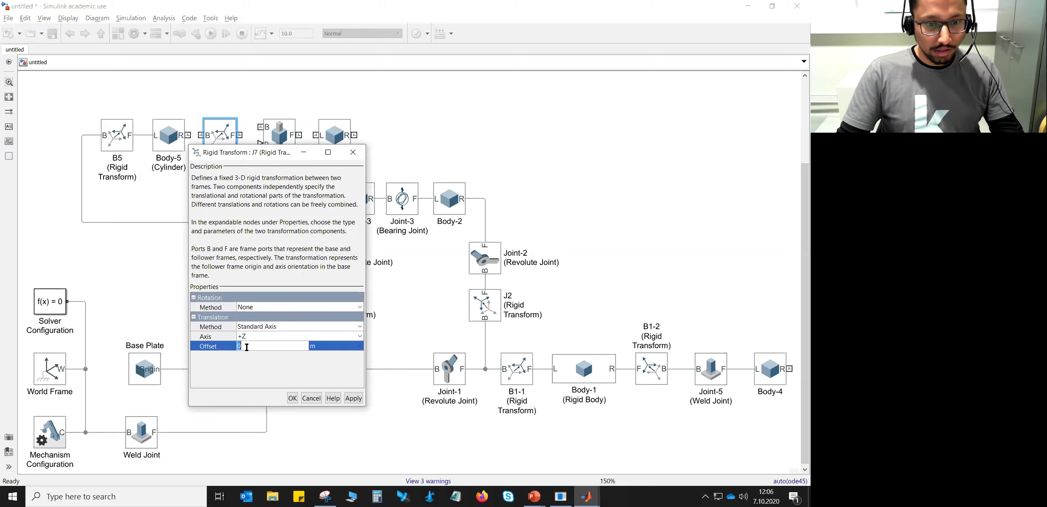
key("BackSpace")
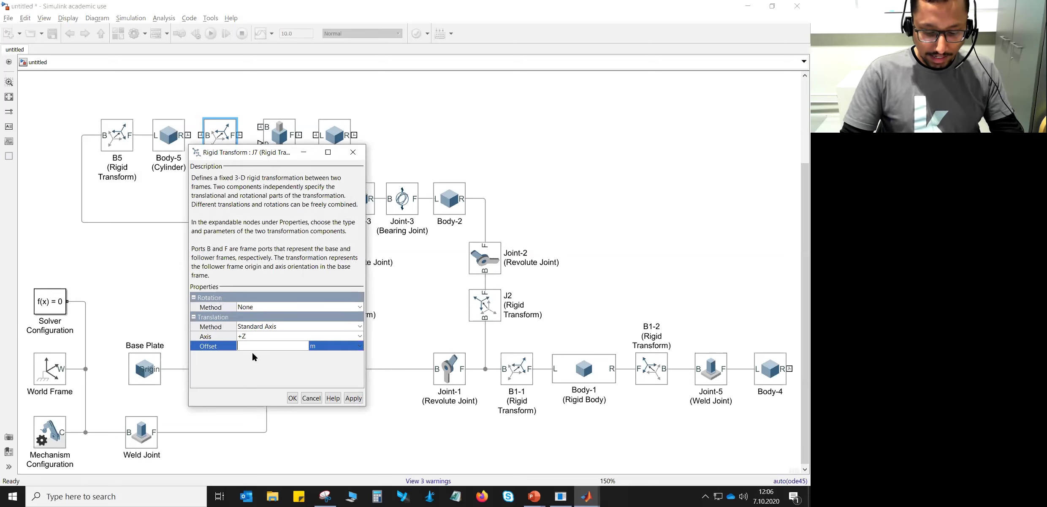
type("-0.225")
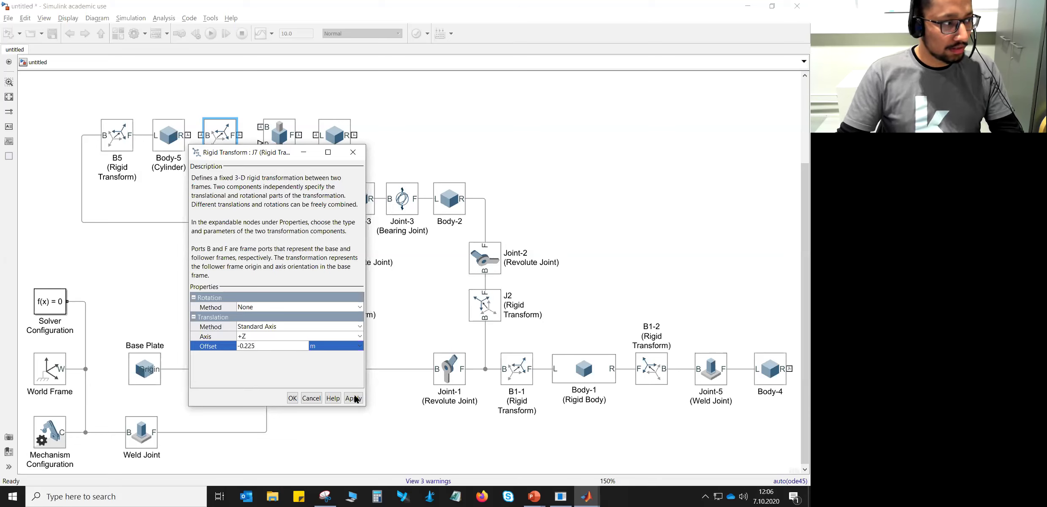
left_click(293, 398)
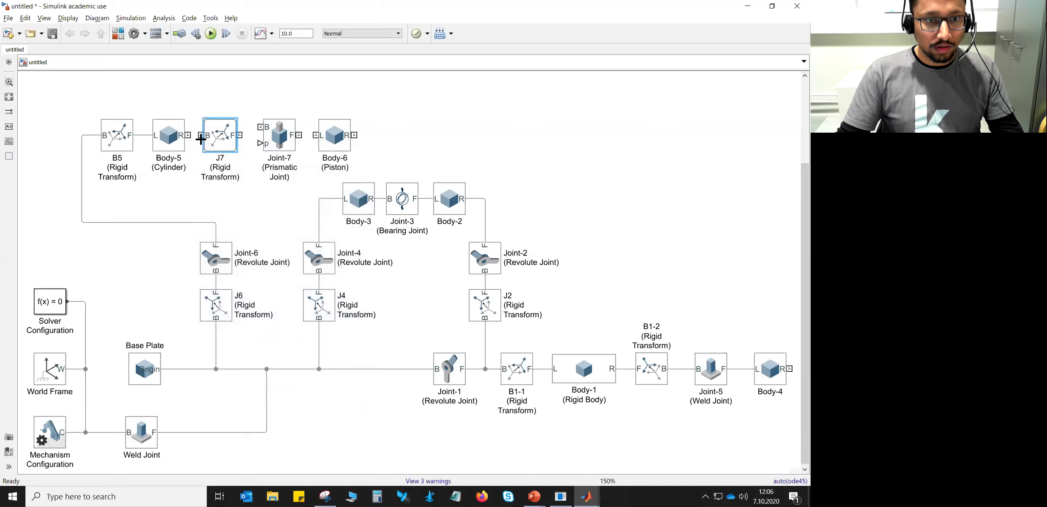
Connect Body-5, the J7 transform, the base and follower ports of Joint-7, and Body-6 in series
left_click_drag(188, 135, 317, 139)
left_click(345, 145)
left_click(350, 155)
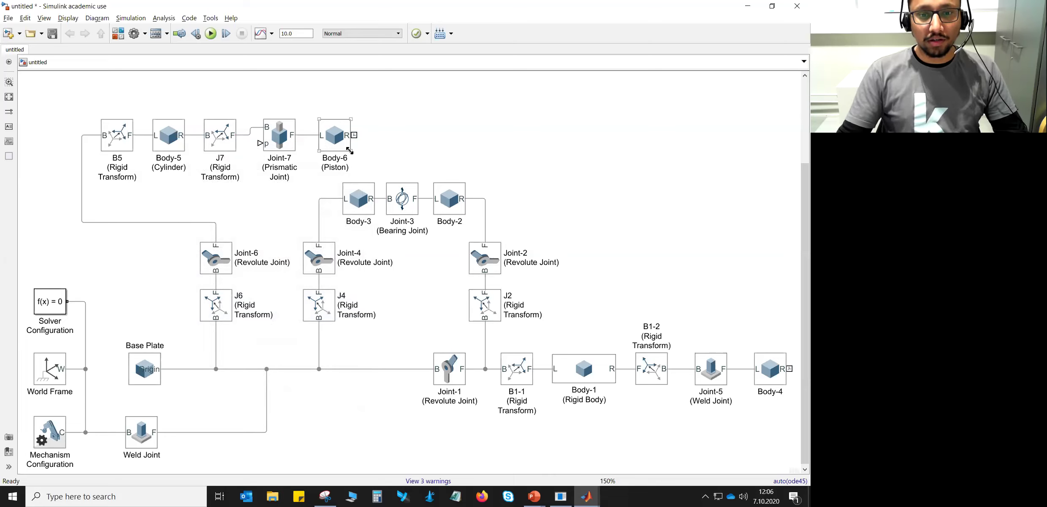
left_click(350, 144)
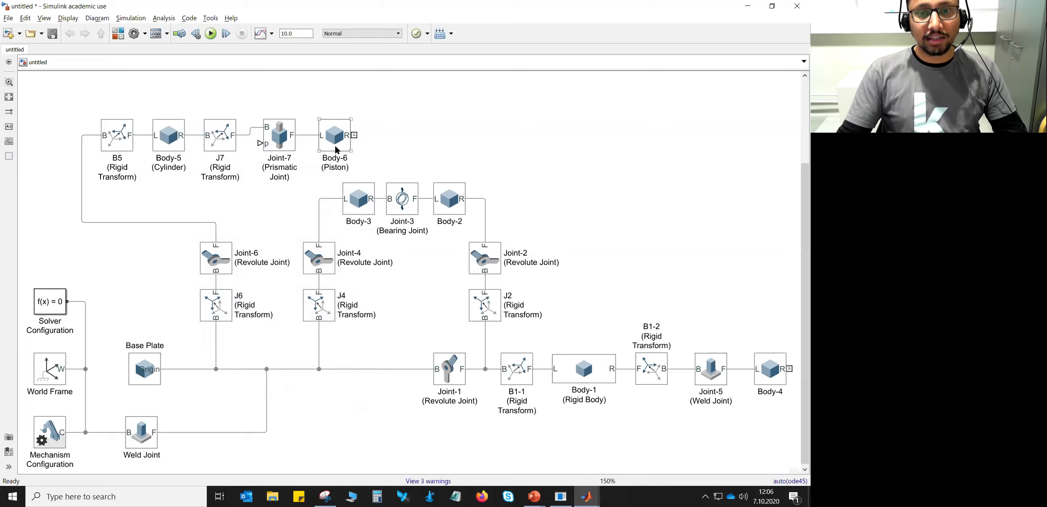
left_click(437, 195)
left_click(333, 145)
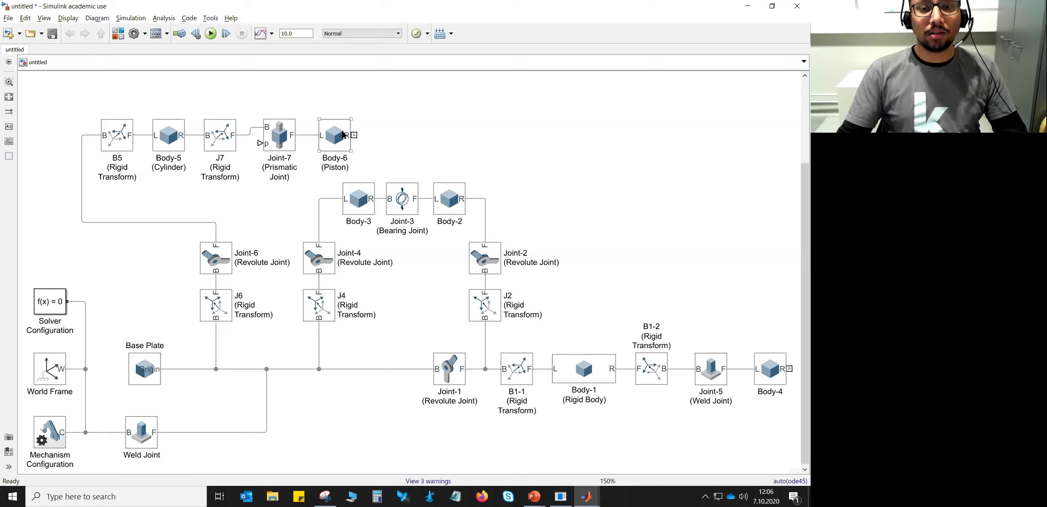
Copy the B5 rigid transform beside Body-6 and rotate the copy 180° so its follower port faces the piston
left_click(127, 138)
left_click_drag(127, 139, 422, 137)
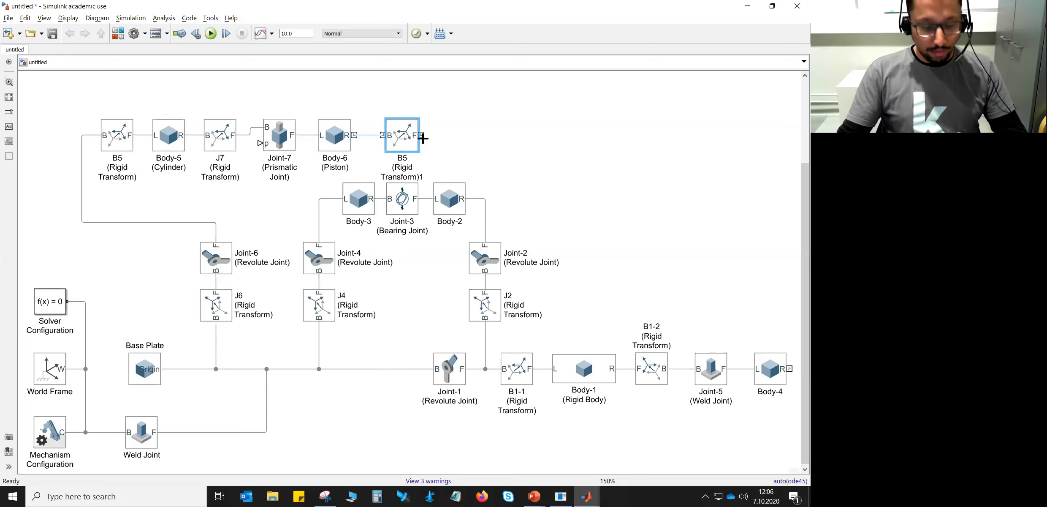
key("ctrl+r")
key("ctrl+r")
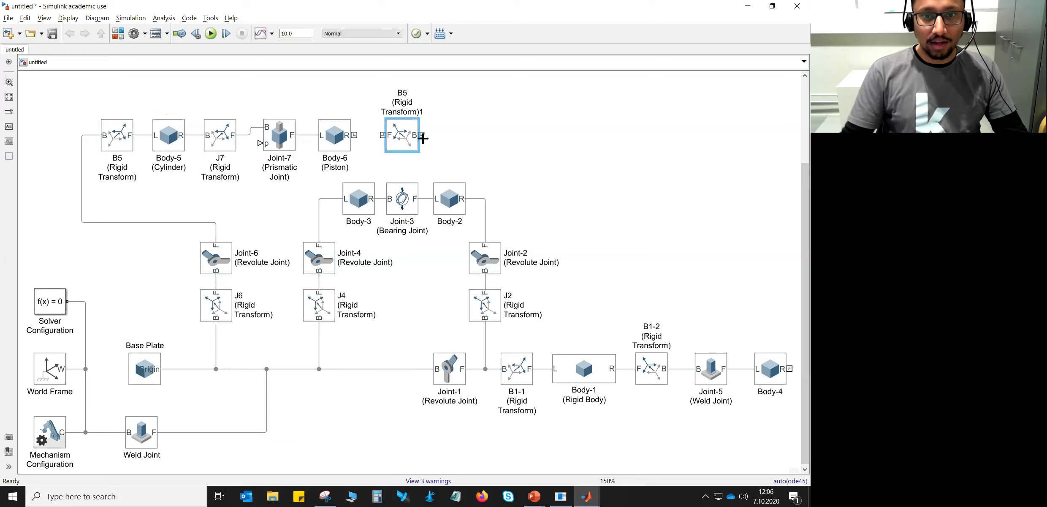
left_click_drag(407, 134, 393, 136)
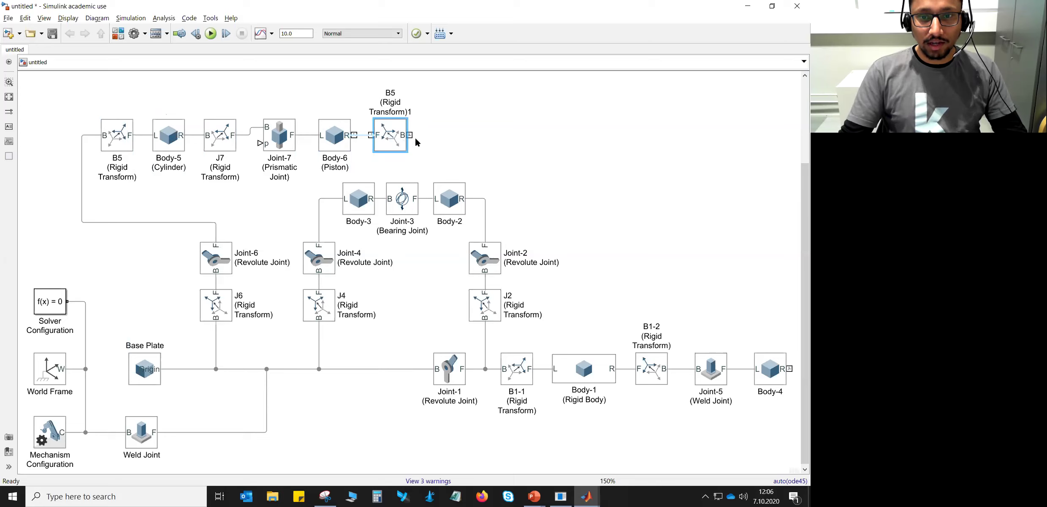
Rename the copied transform to B6 (Rigid Transform) and connect its follower port to Body-6's R port
left_click(464, 138)
left_click(394, 129)
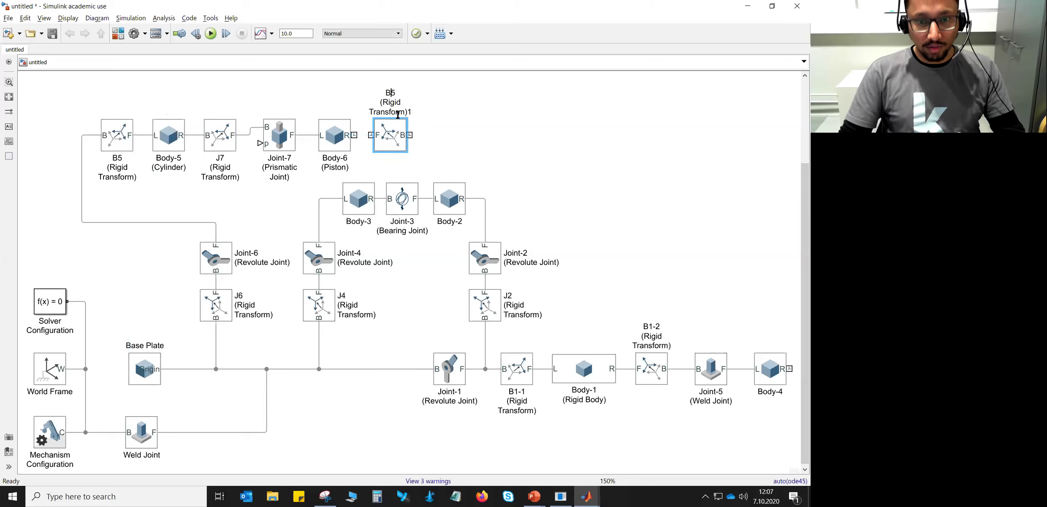
key("BackSpace")
type("6")
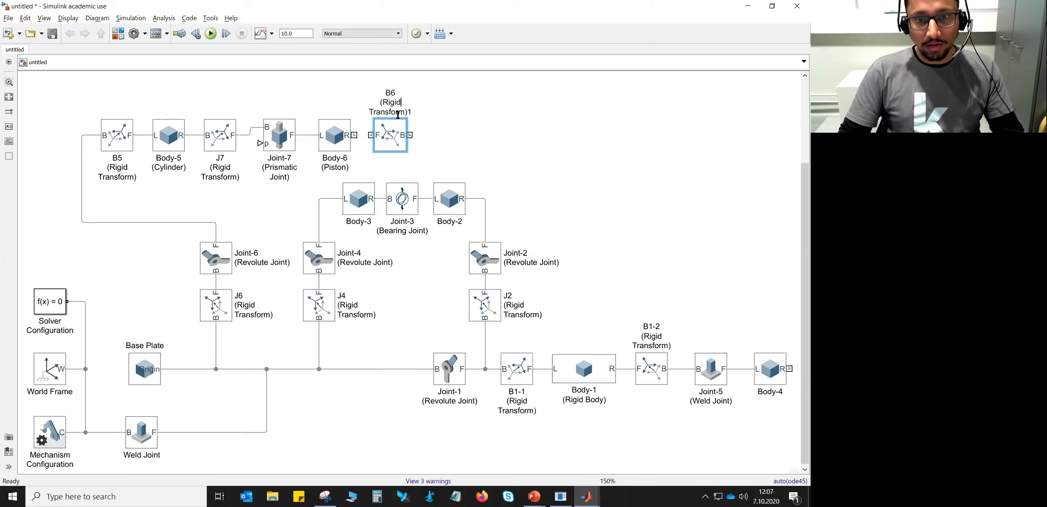
key("BackSpace")
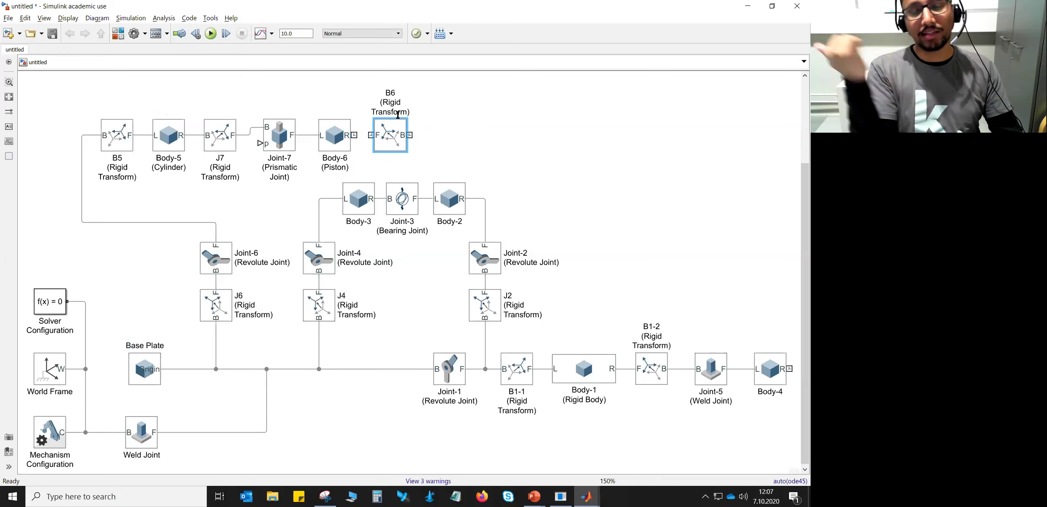
left_click_drag(354, 135, 371, 135)
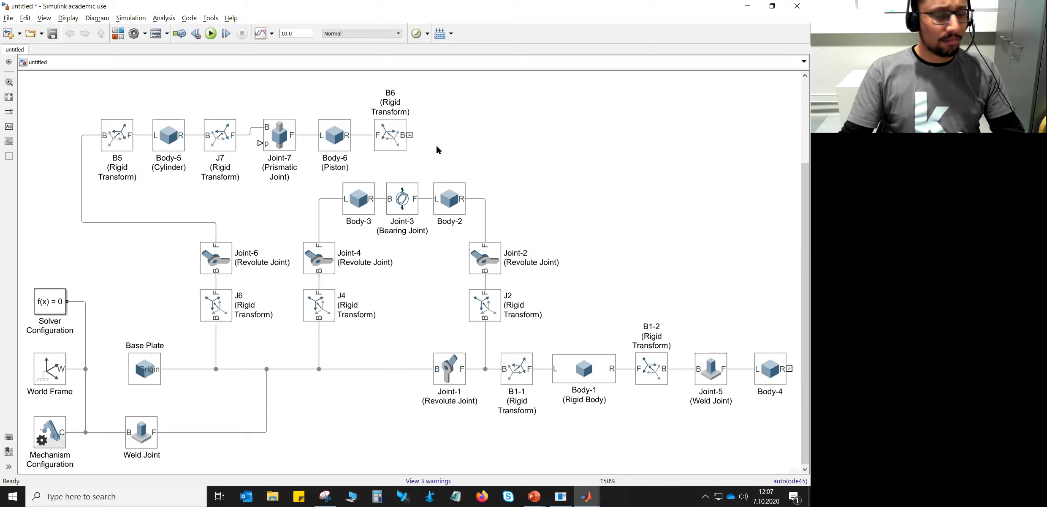
Insert a Bearing Joint block beside B6, in line with the piston chain
left_click(343, 142)
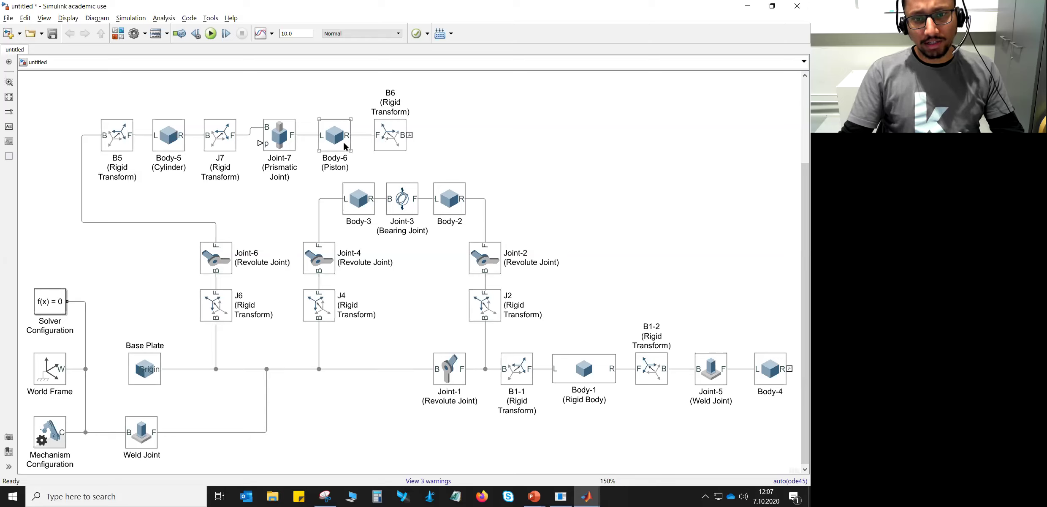
left_click(429, 202)
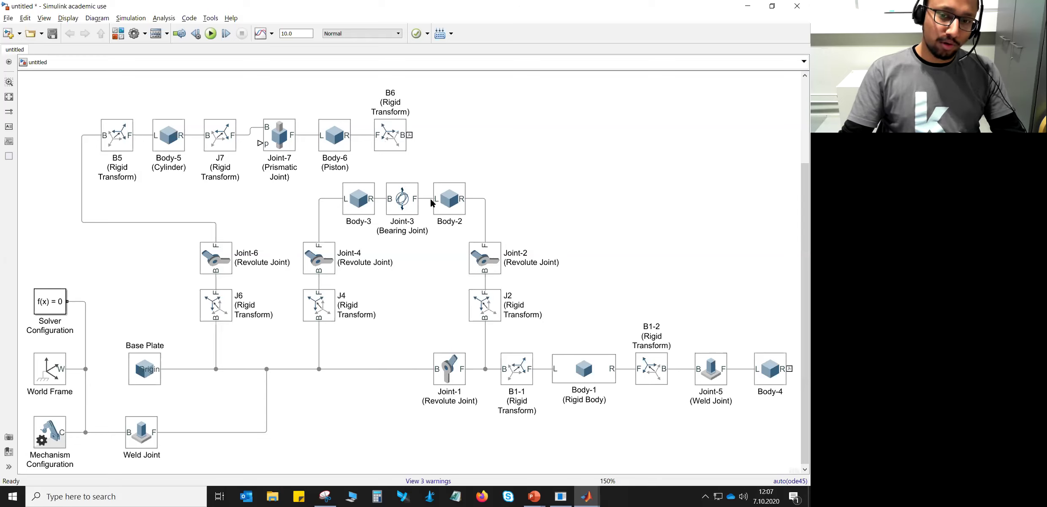
type("bearing")
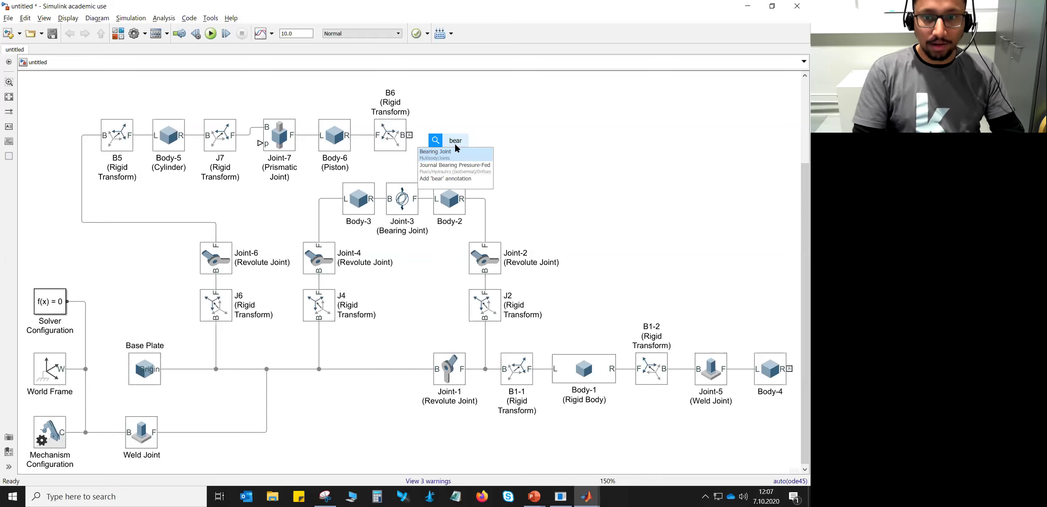
key("Return")
left_click_drag(456, 148, 460, 131)
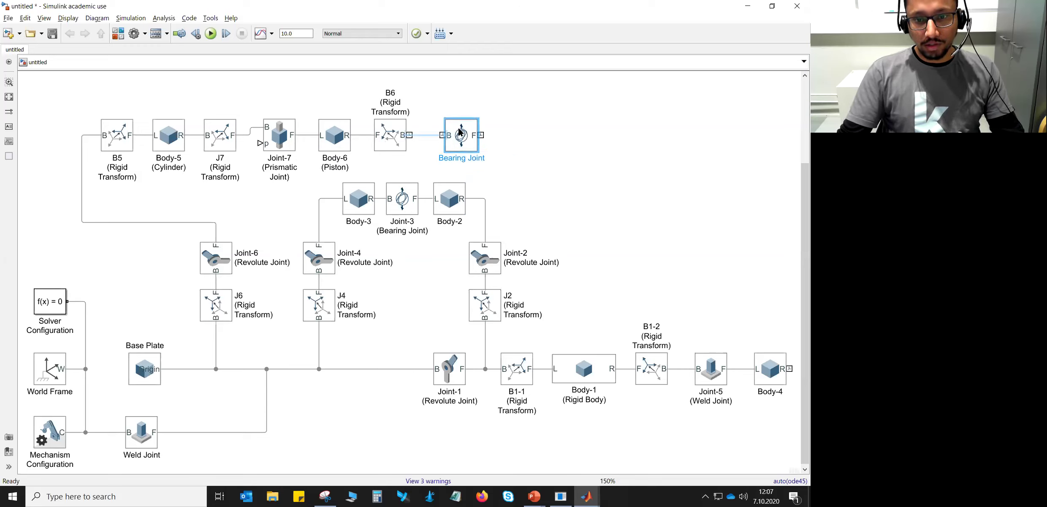
Rename the new bearing joint to Joint-8 (Bearing Joint) on two lines
left_click(460, 158)
left_click(466, 140)
left_click(439, 158)
type("Joint")
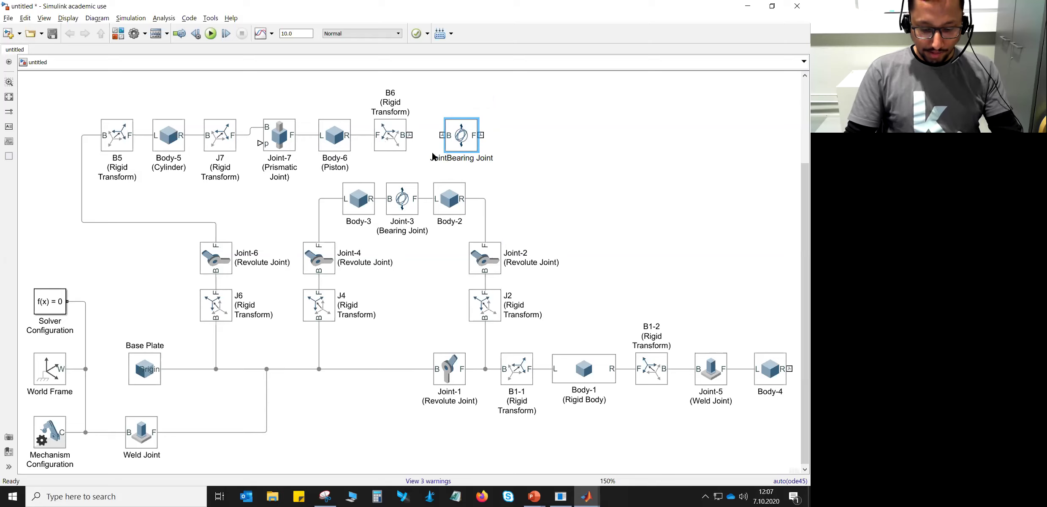
type("-8")
key("Return")
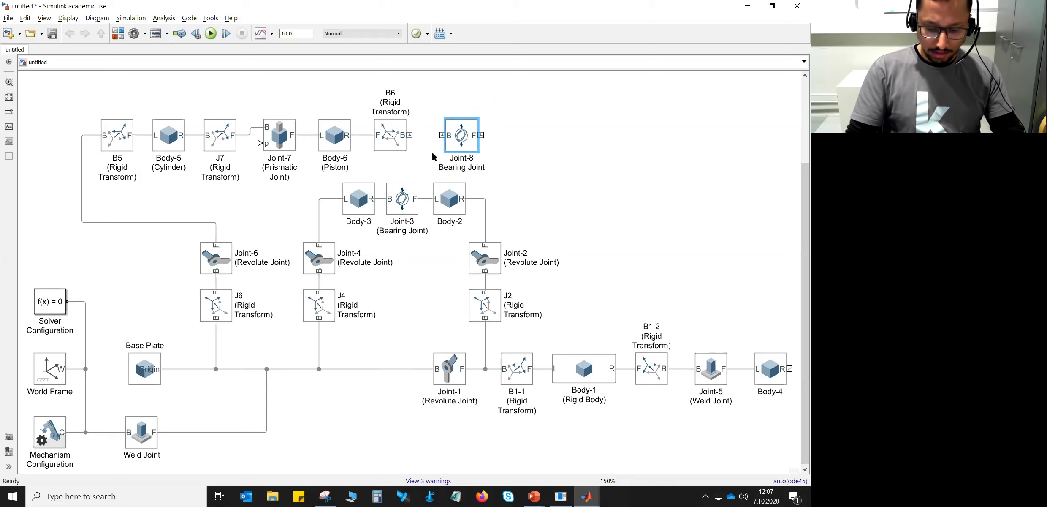
type("(")
type(")")
key("Escape")
Connect Joint-8 from B6 to the line between Joint-3 and Body-2, and reroute the B5 to Joint-6 line closer to the cylinder chain
left_click_drag(458, 132, 410, 135)
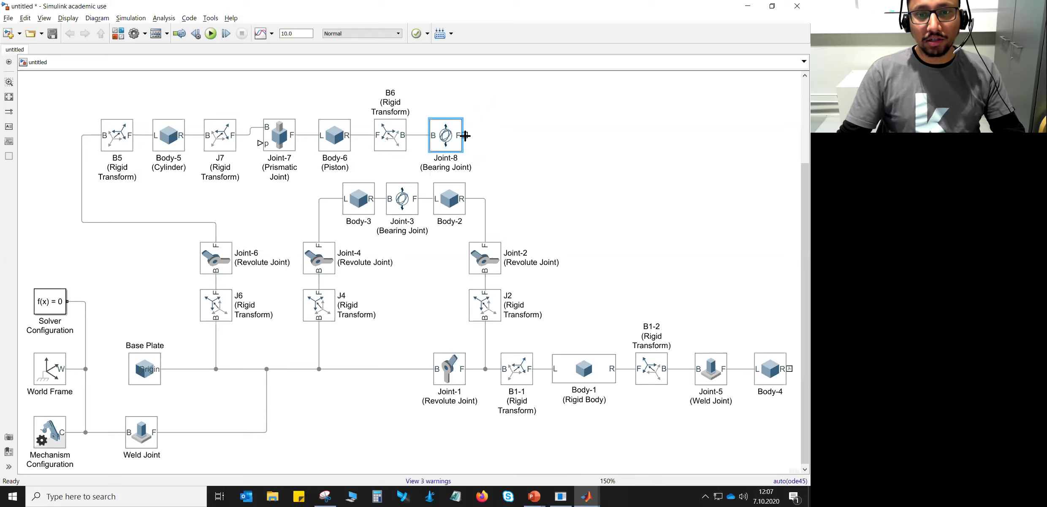
left_click_drag(465, 135, 427, 197)
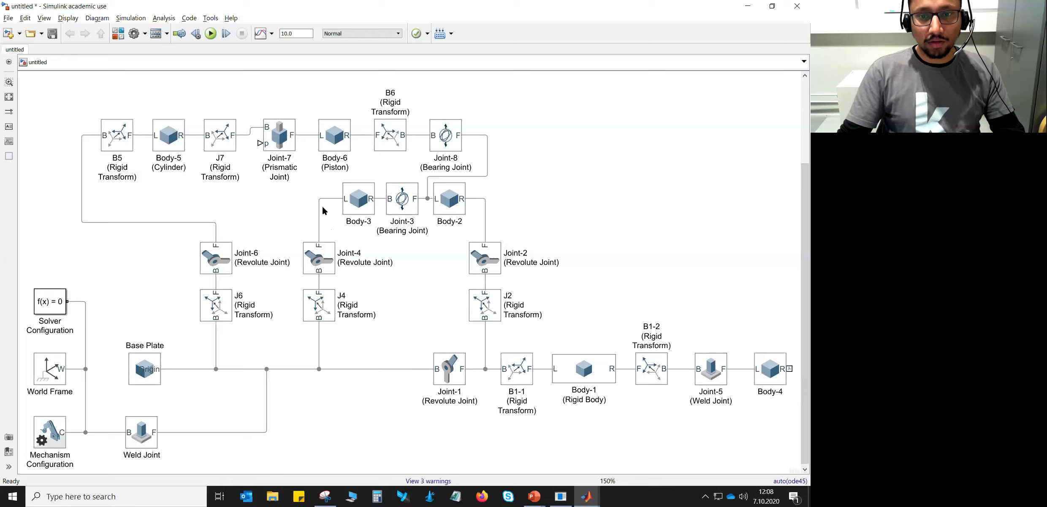
left_click(199, 254)
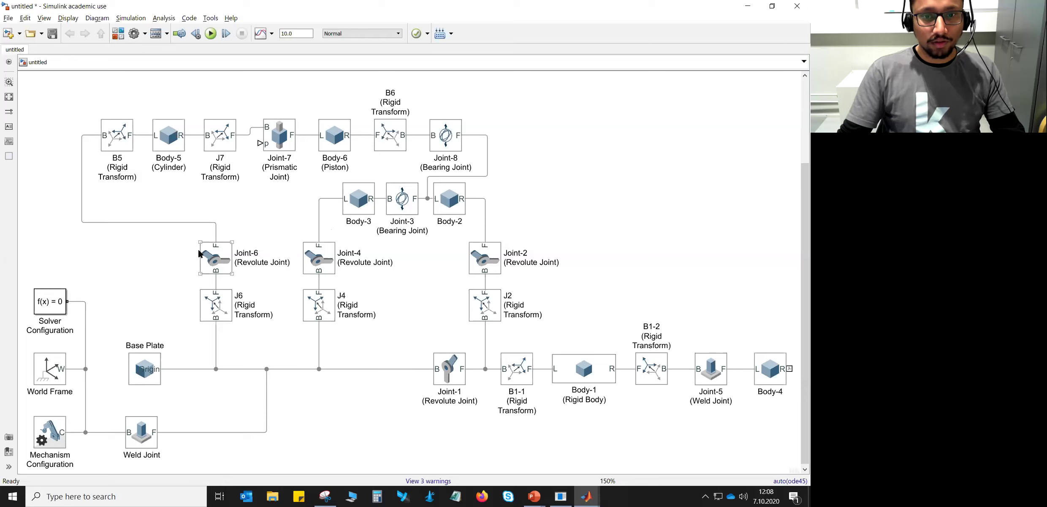
left_click(251, 202)
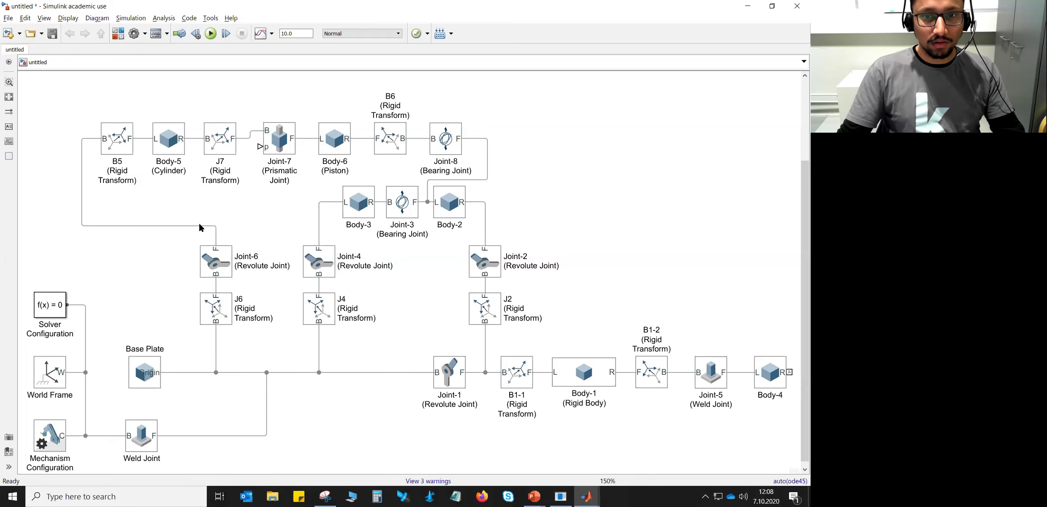
left_click_drag(194, 227, 204, 190)
left_click(186, 219)
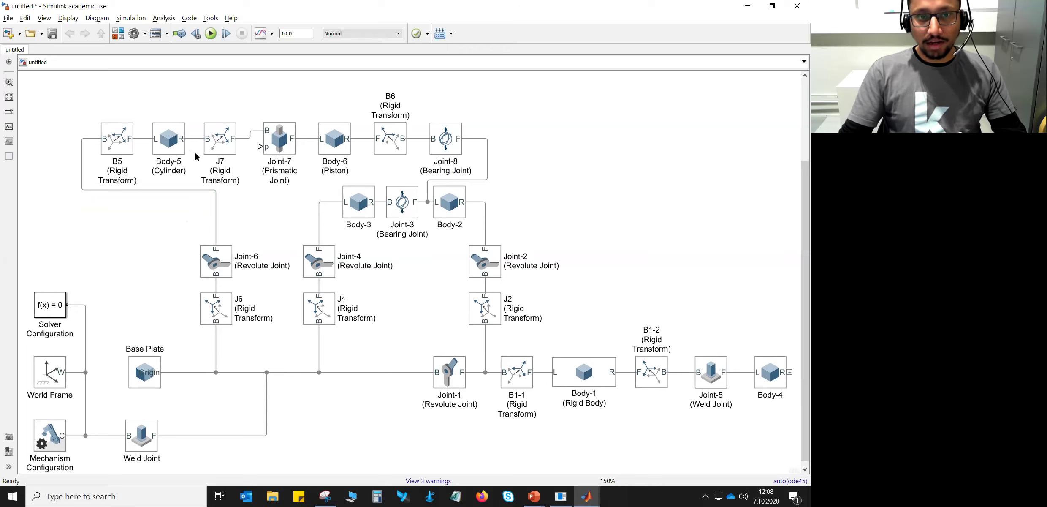
Run the simulation, fit the mechanism in the Mechanics Explorer, replay its animation to examine the motion, and return to the block diagram
left_click(210, 34)
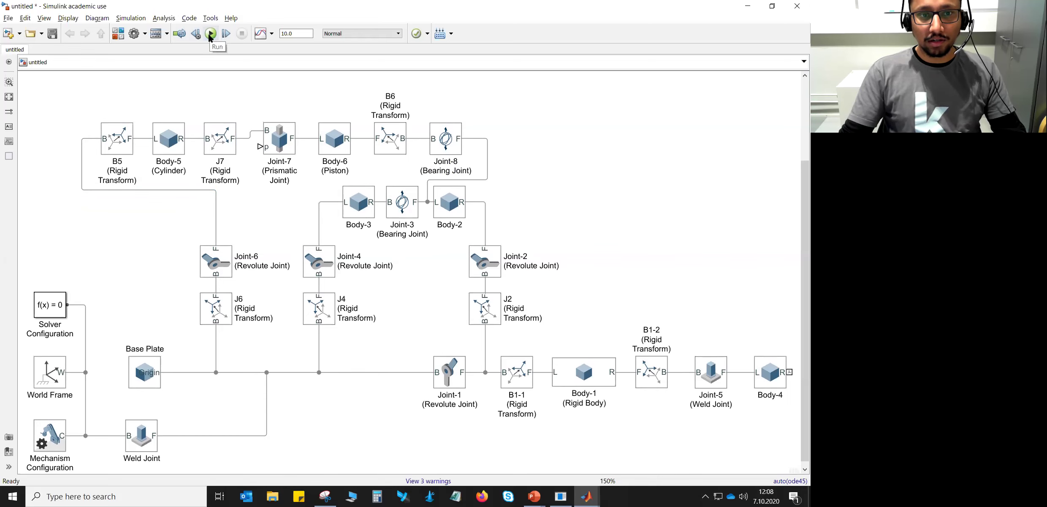
left_click(501, 324)
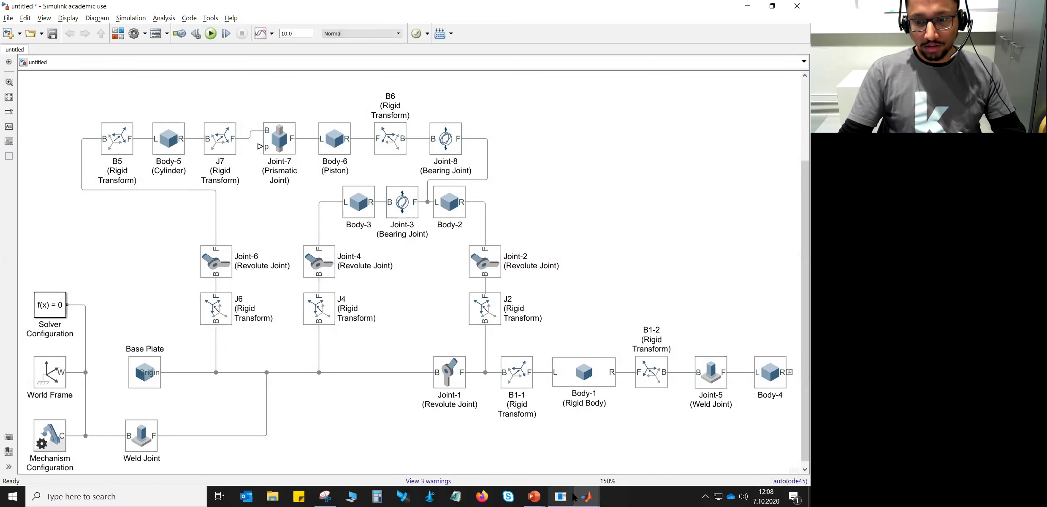
mouse_move(586, 496)
left_click(540, 455)
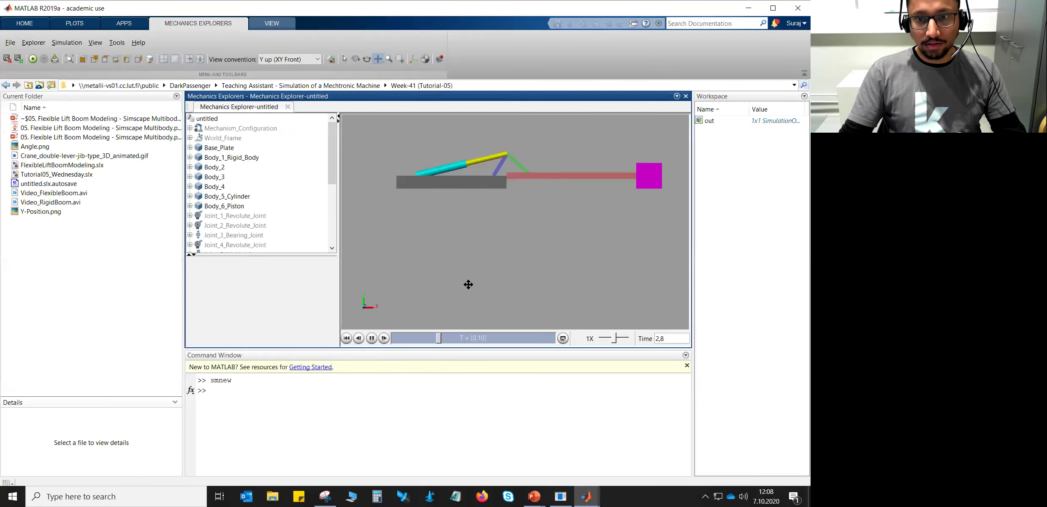
left_click(84, 58)
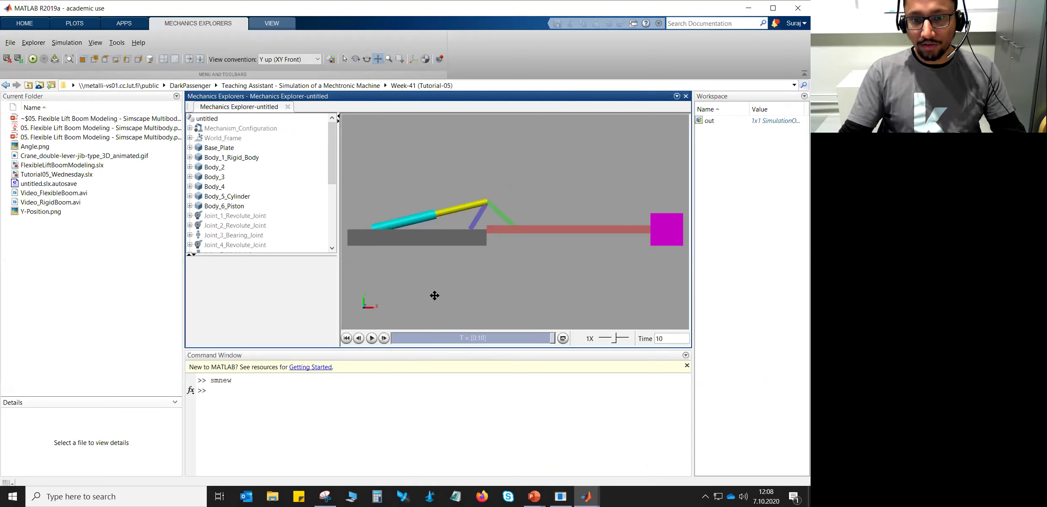
left_click(371, 338)
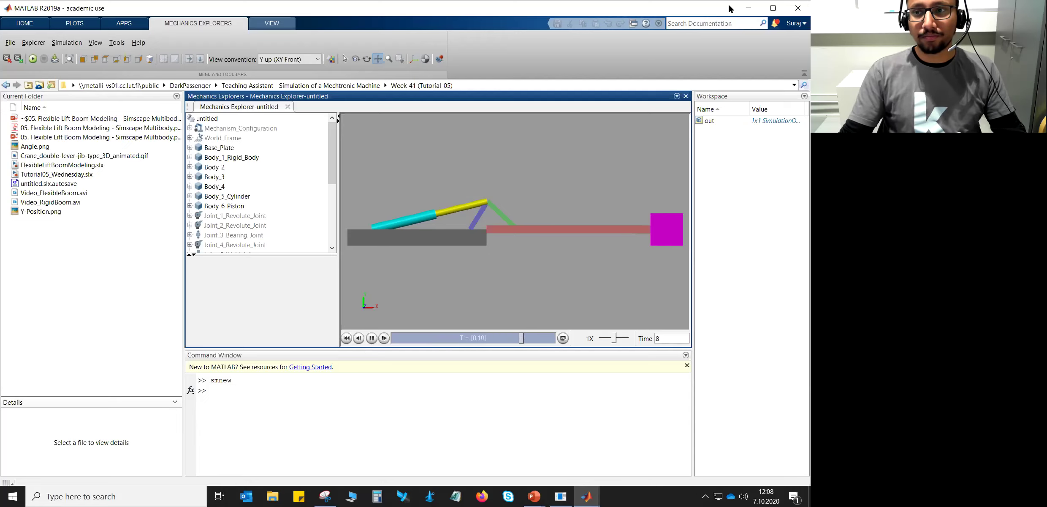
left_click(754, 13)
left_click(258, 161)
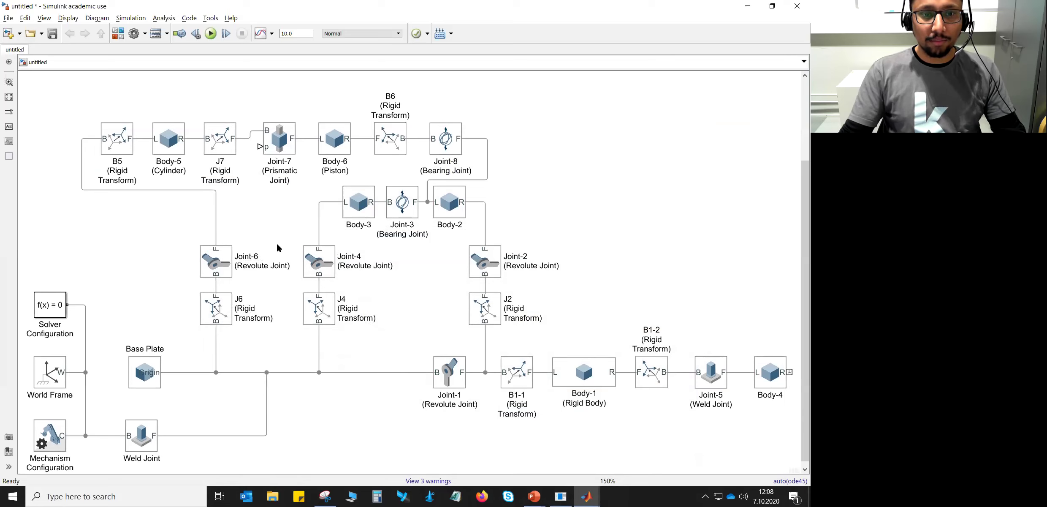
Move the cylinder-piston chain, the Body-2/Body-3 chain and their J and revolute joint blocks down together, closer to the base line
left_click_drag(62, 89, 501, 219)
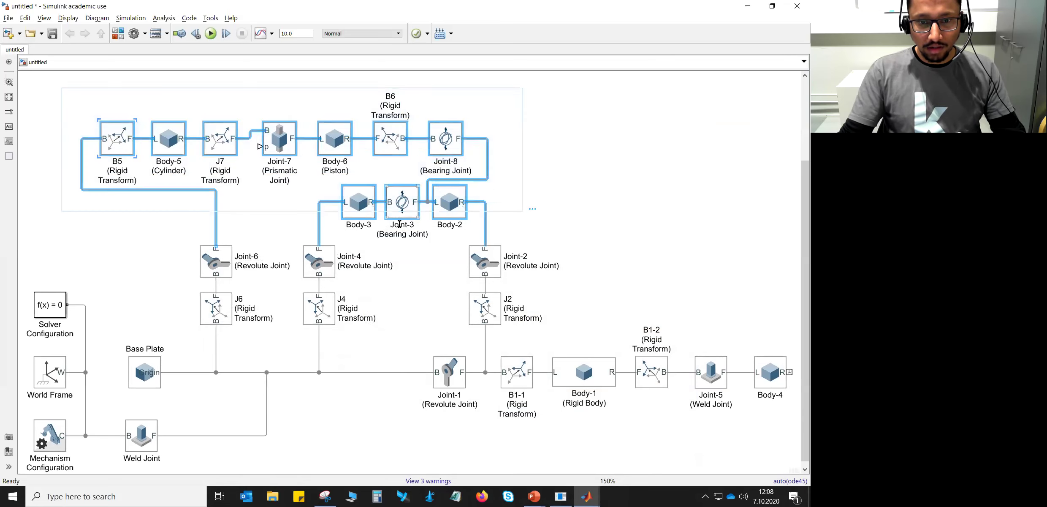
left_click(390, 321)
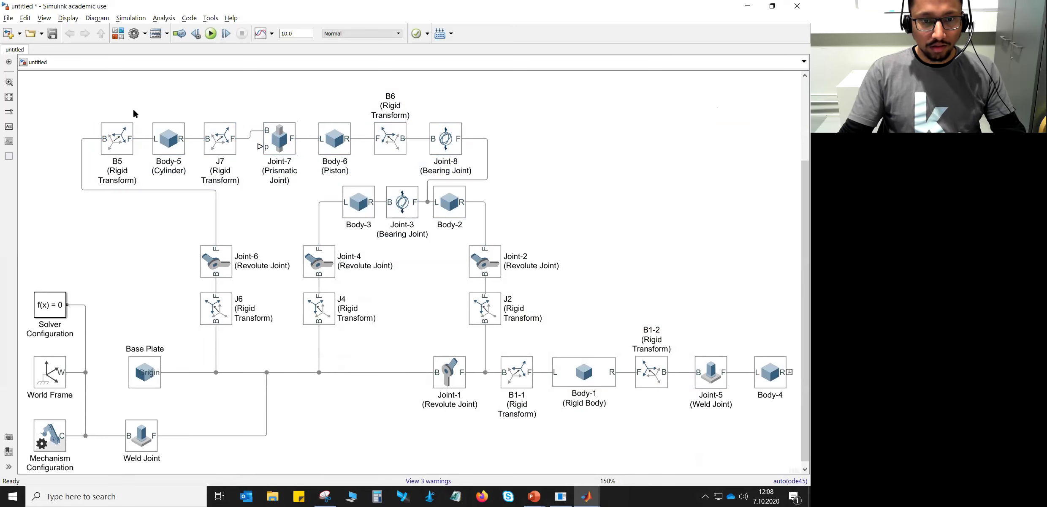
left_click_drag(63, 85, 572, 305)
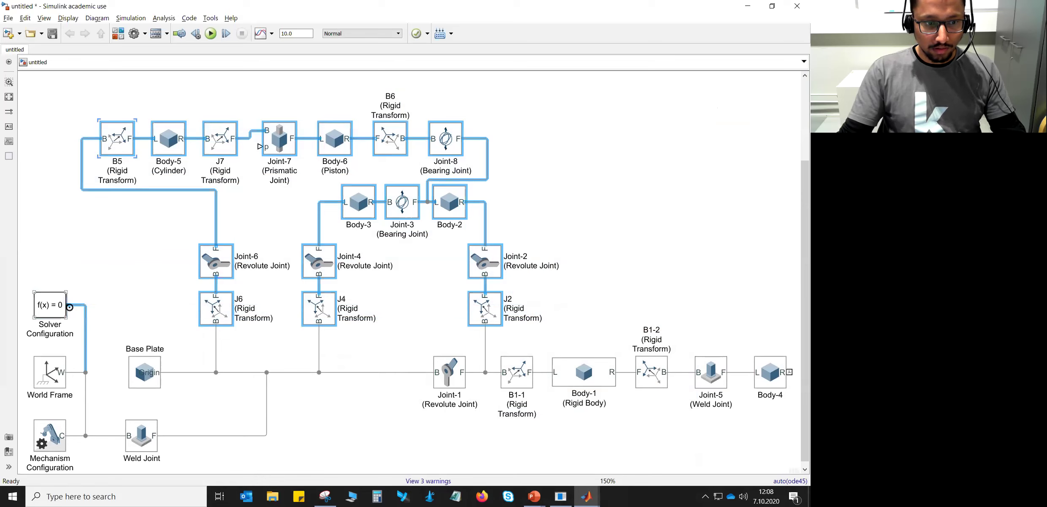
left_click(83, 312)
left_click_drag(577, 331, 110, 94)
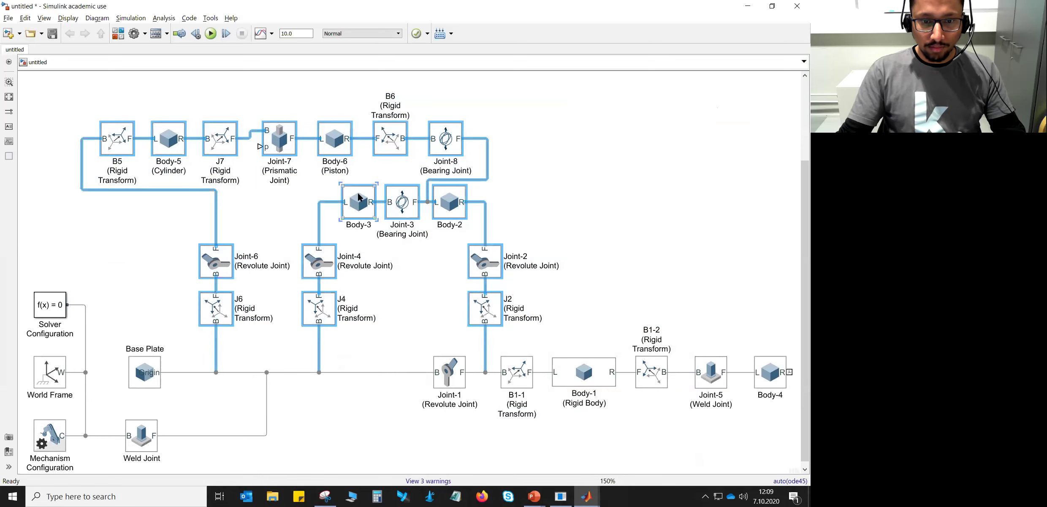
left_click_drag(358, 197, 358, 222)
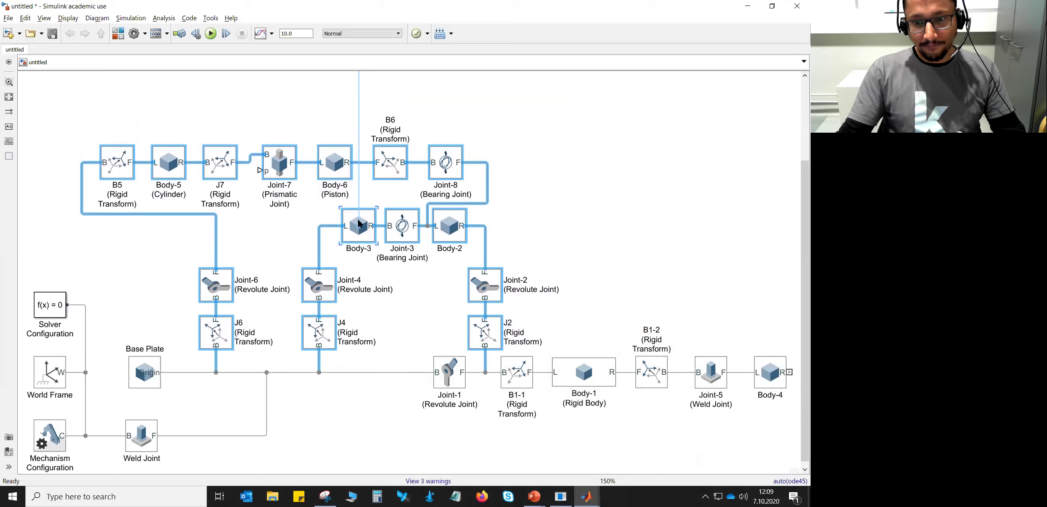
left_click(574, 224)
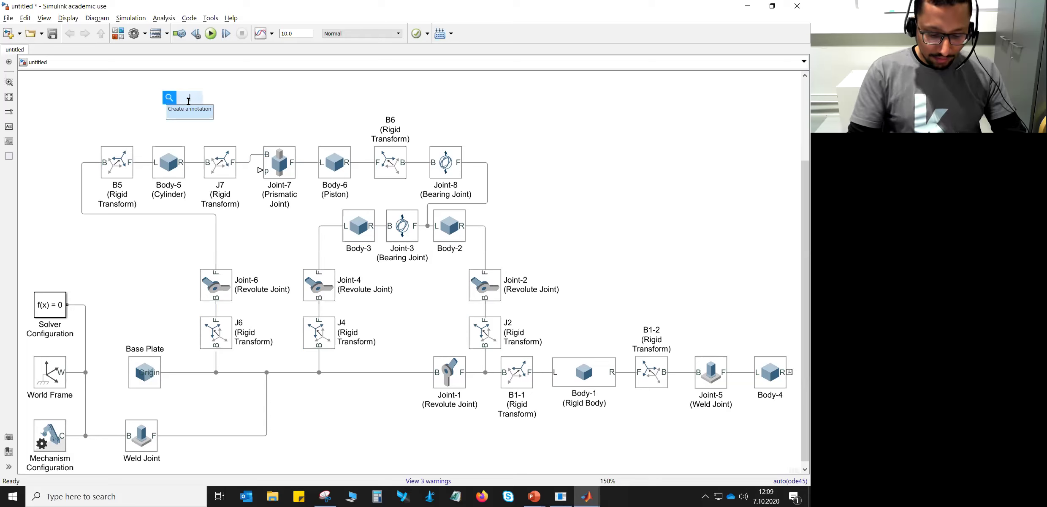
Insert a Sine Wave block in the free space above the cylinder chain
type("sine")
key("Return")
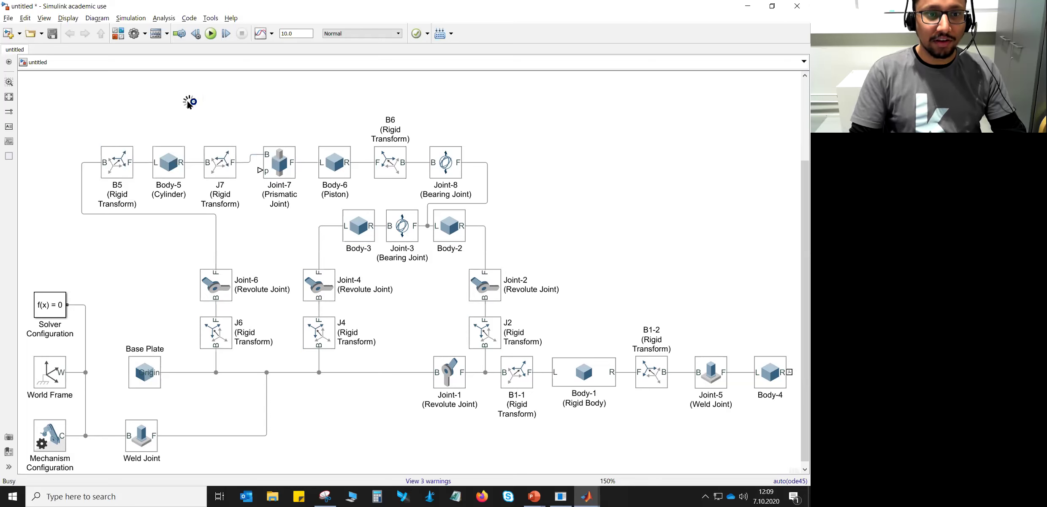
key("Escape")
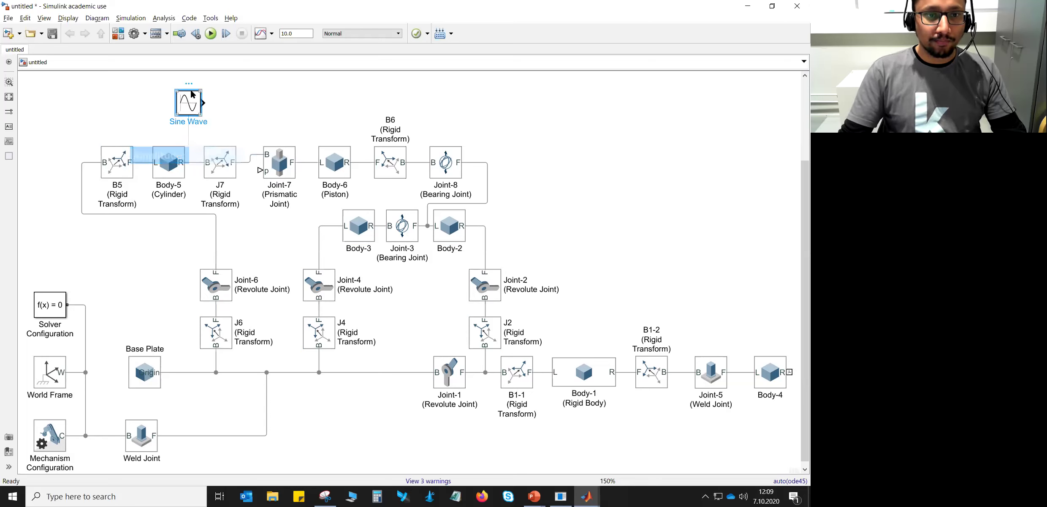
Set the Sine Wave block's amplitude to 0.01 and its frequency to 10 rad/sec
double_click(200, 103)
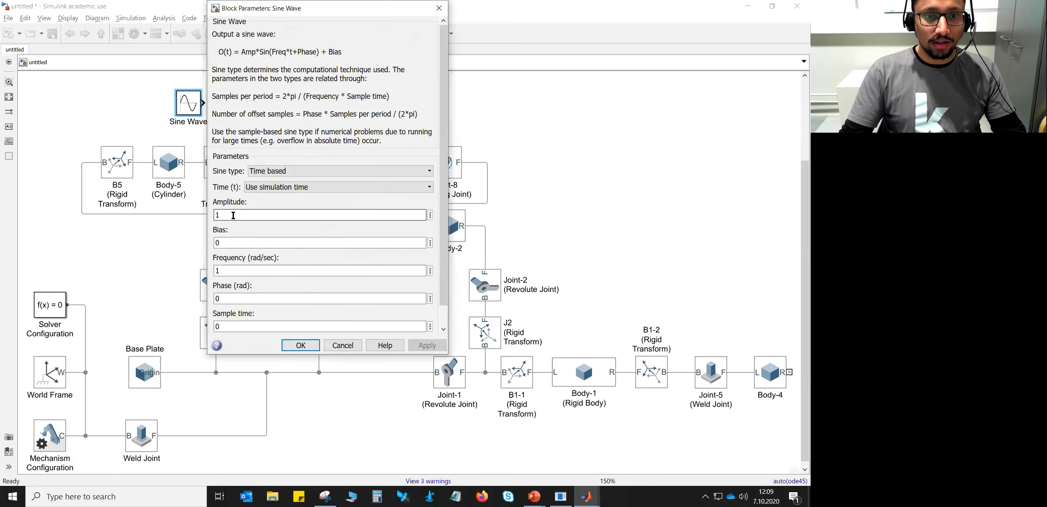
left_click_drag(233, 215, 191, 214)
type("0")
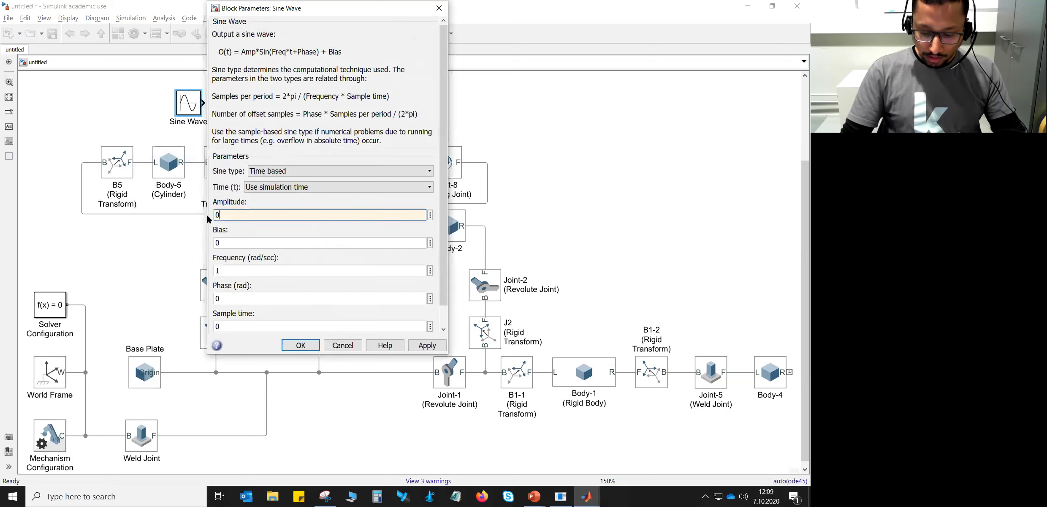
double_click(223, 273)
type("10")
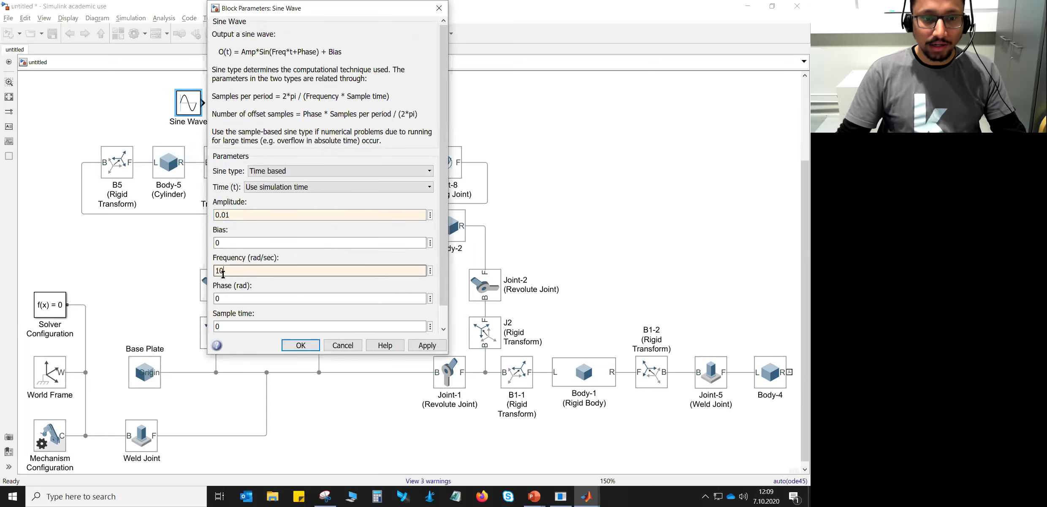
left_click(301, 345)
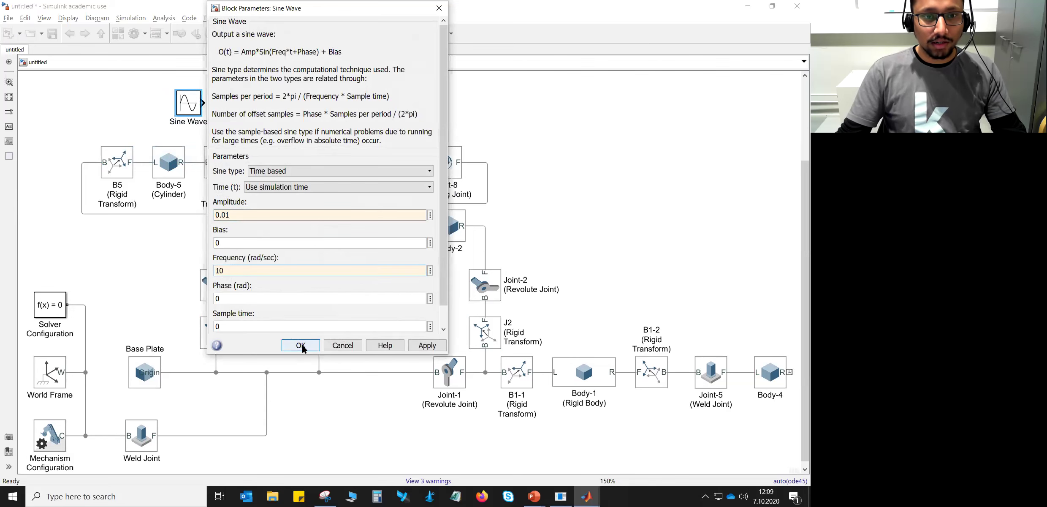
Align the Sine Wave block above Body-5 and insert a Simulink-PS Converter block to its right
left_click_drag(192, 105, 172, 105)
left_click(230, 109)
left_click(286, 195)
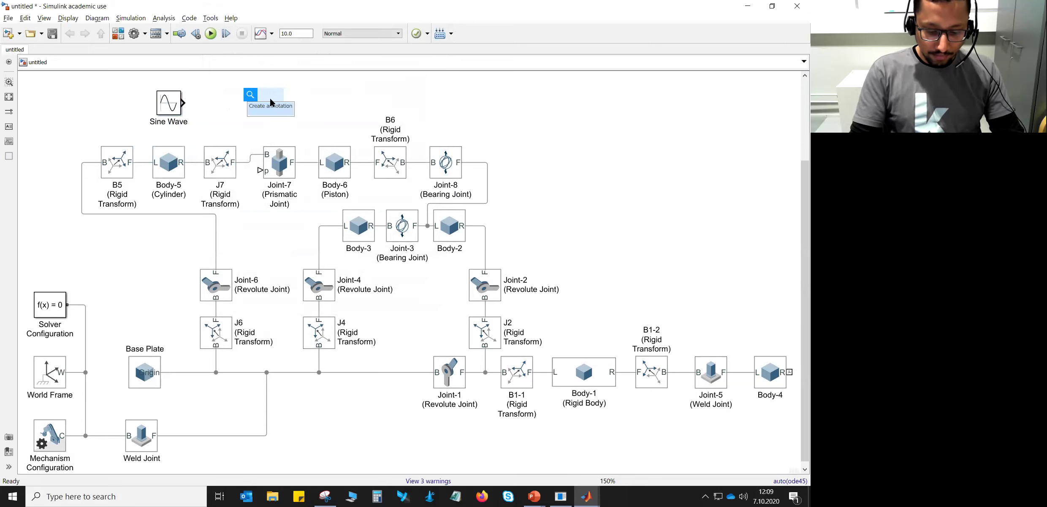
type("simu")
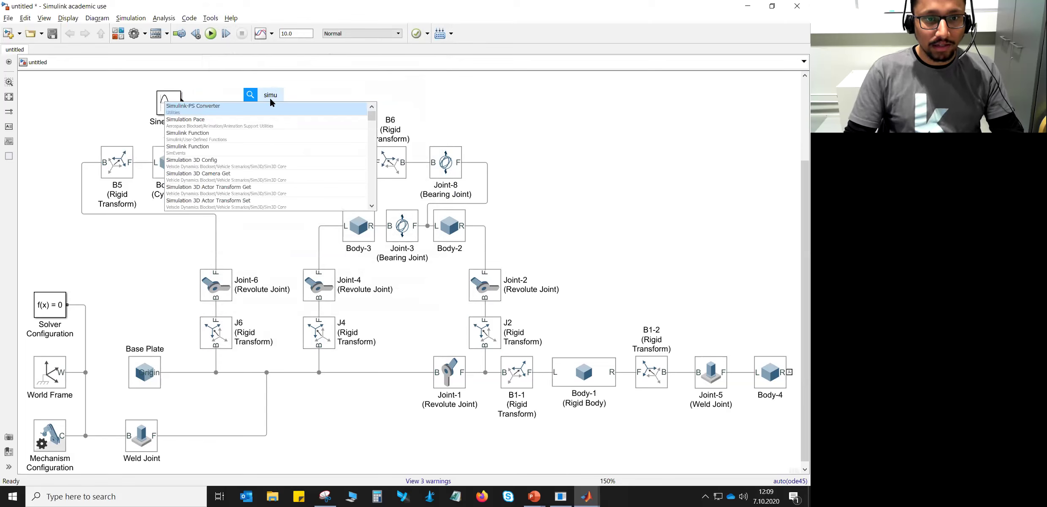
key("Return")
left_click(336, 106)
Delete the unused template Simulink-PS Converter and move the new converter next to the Sine Wave, above J7
scroll(359, 104, "up", 5)
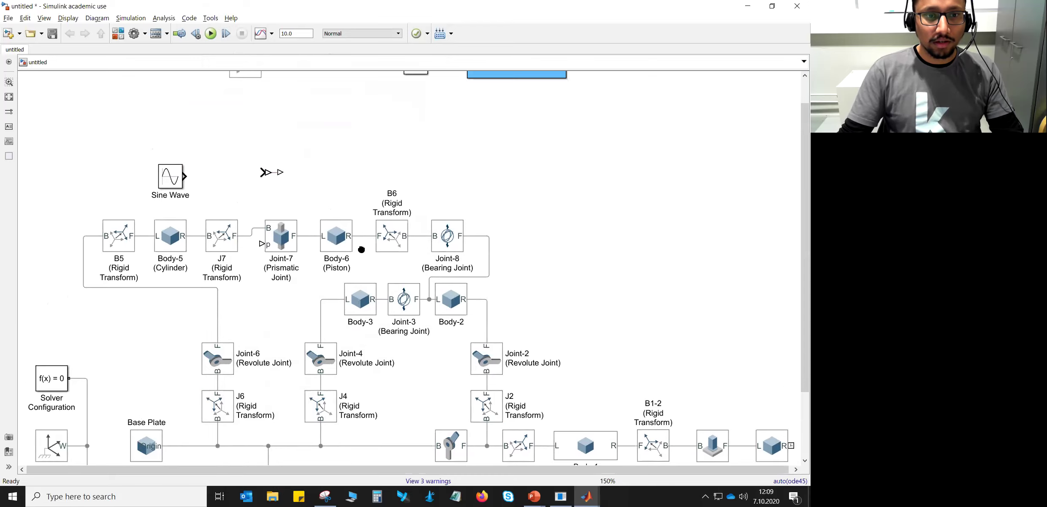
left_click(98, 164)
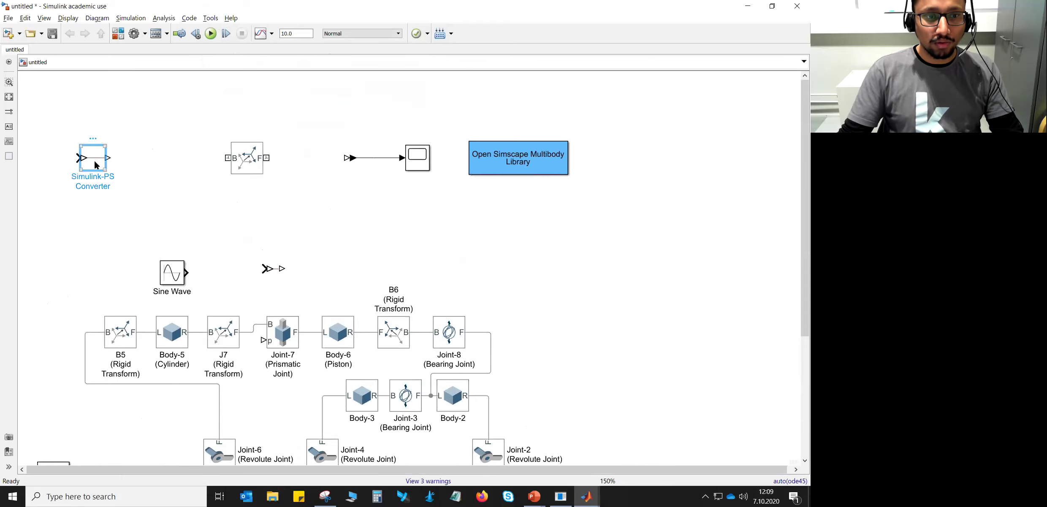
left_click(276, 266)
left_click_drag(274, 268, 223, 273)
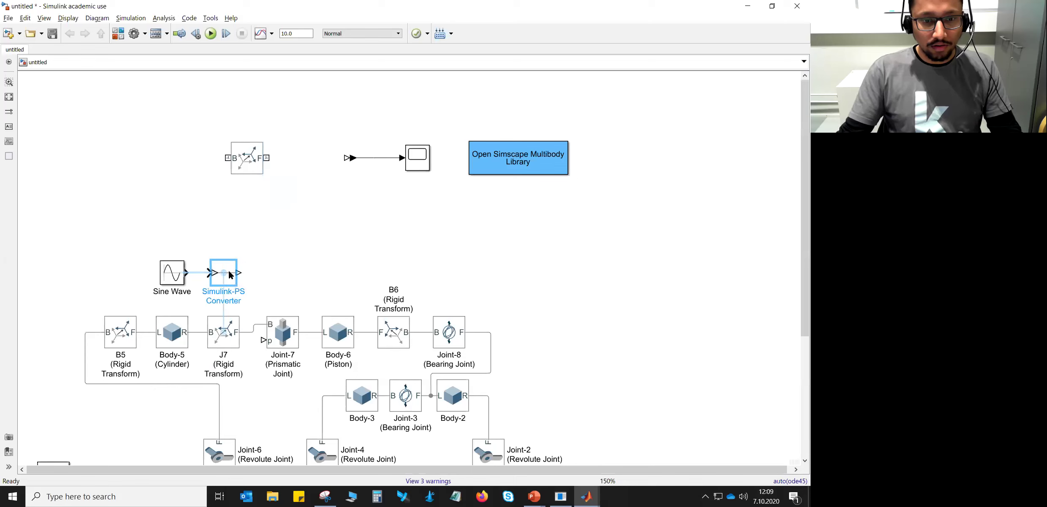
scroll(288, 152, "down", 1)
scroll(288, 152, "down", 7)
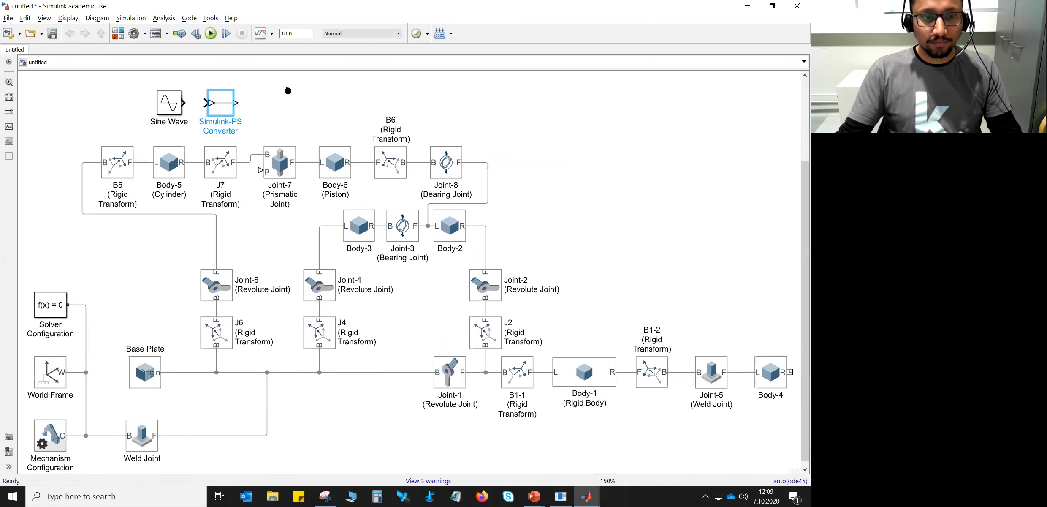
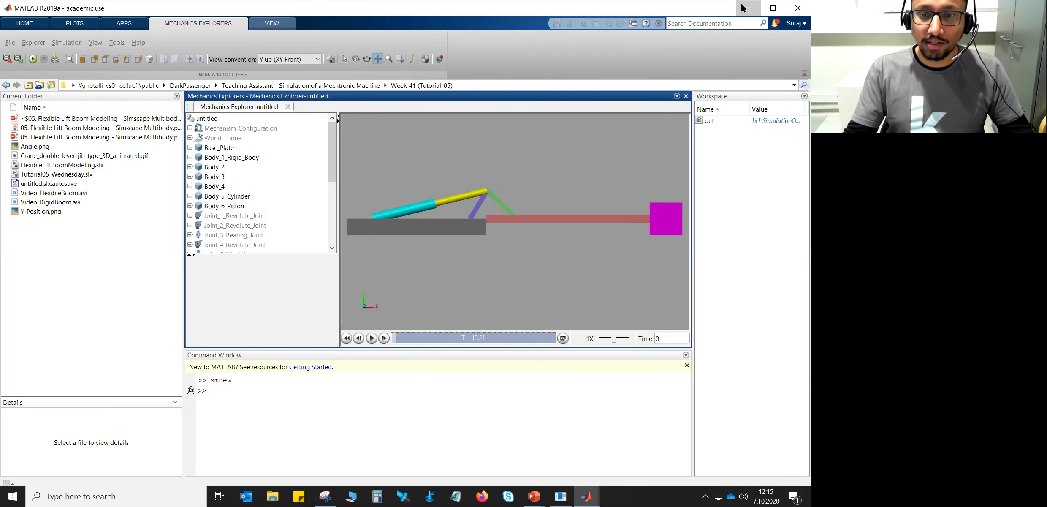
Return to the block diagram and examine the plots in the Angle and Position scopes, closing each one
left_click(744, 8)
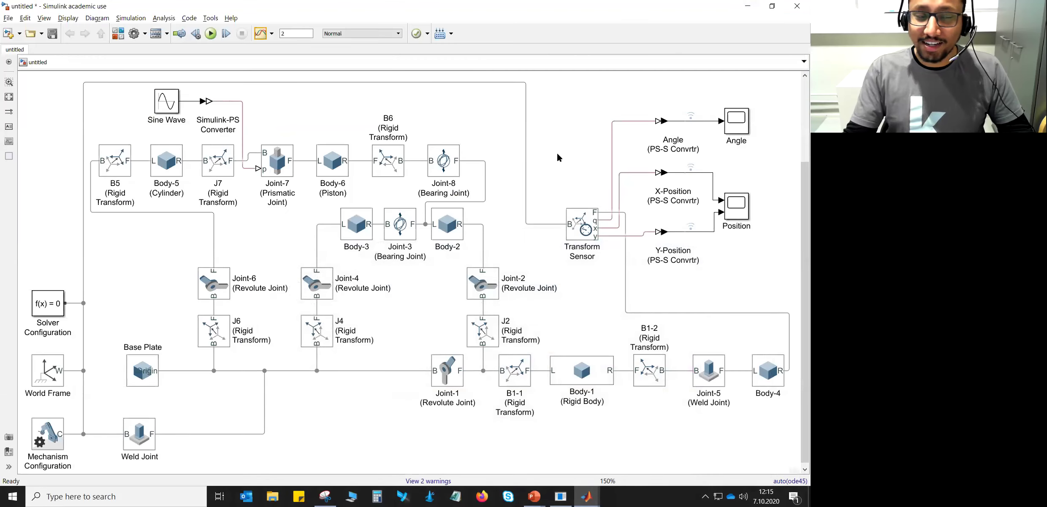
left_click(738, 122)
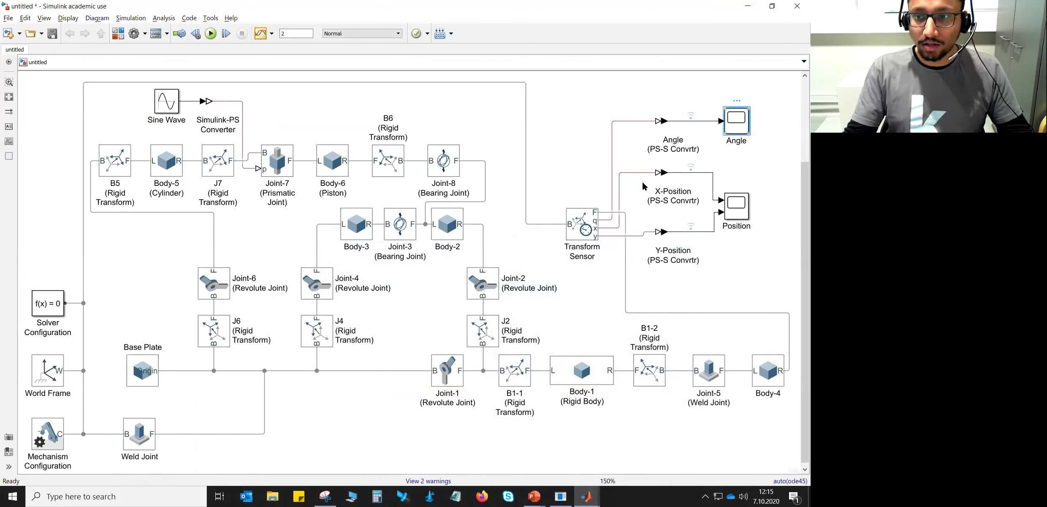
double_click(727, 127)
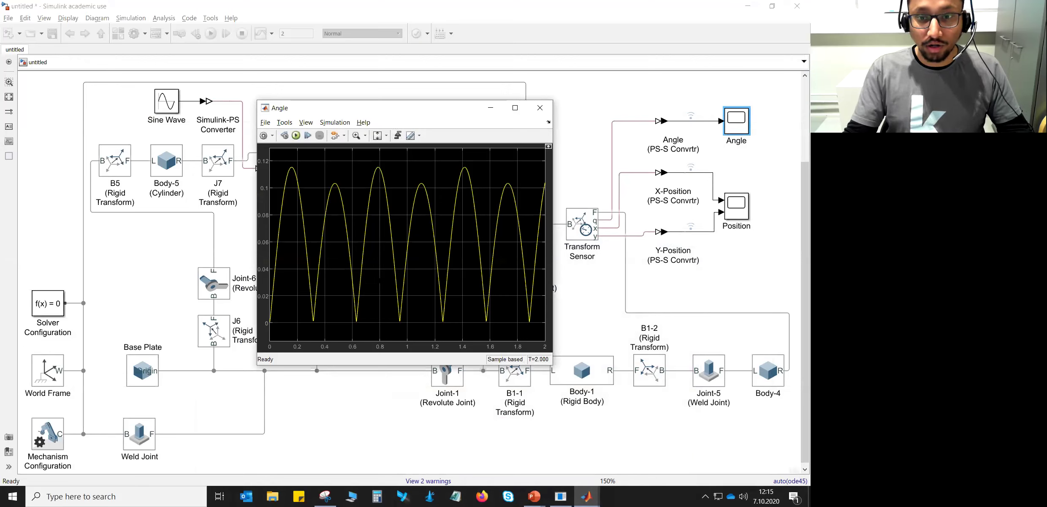
left_click(539, 108)
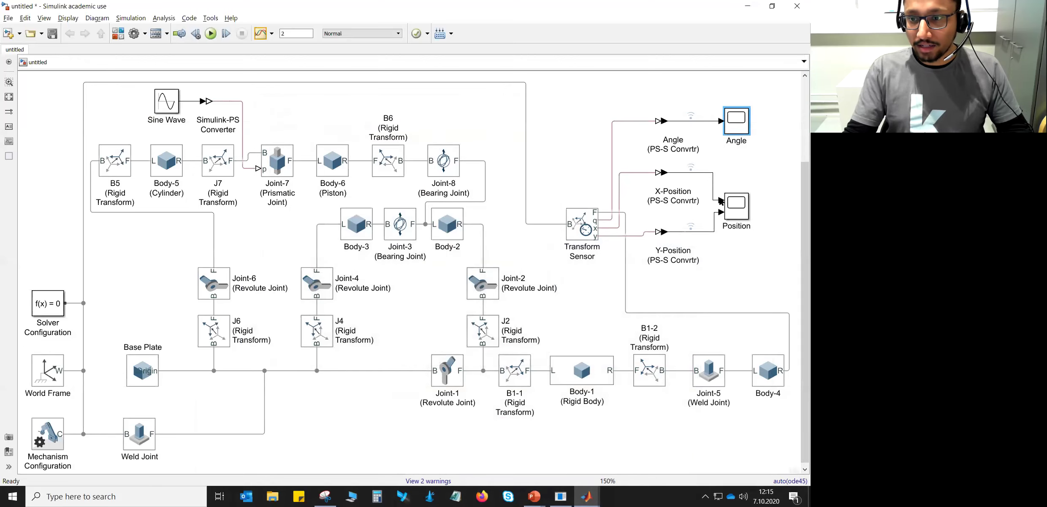
double_click(737, 210)
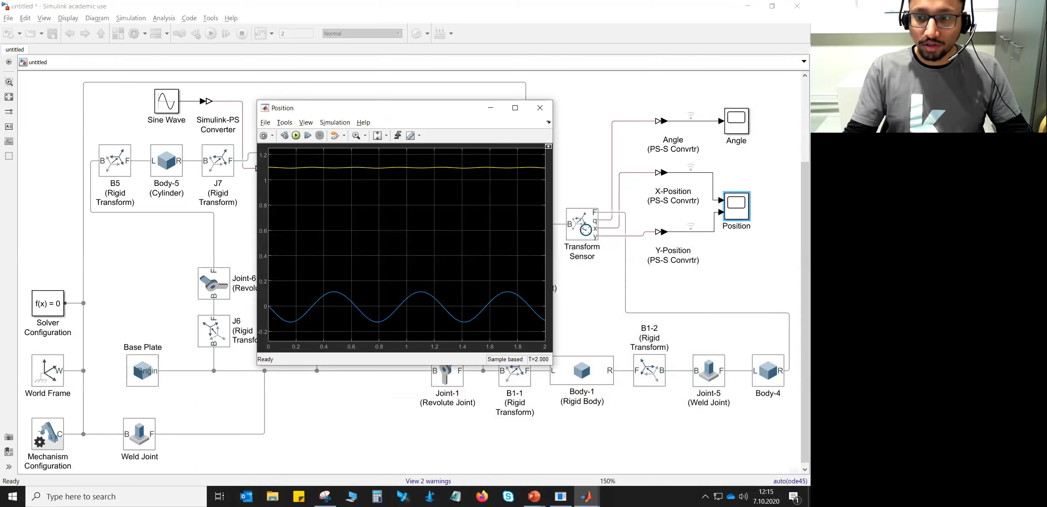
left_click(540, 107)
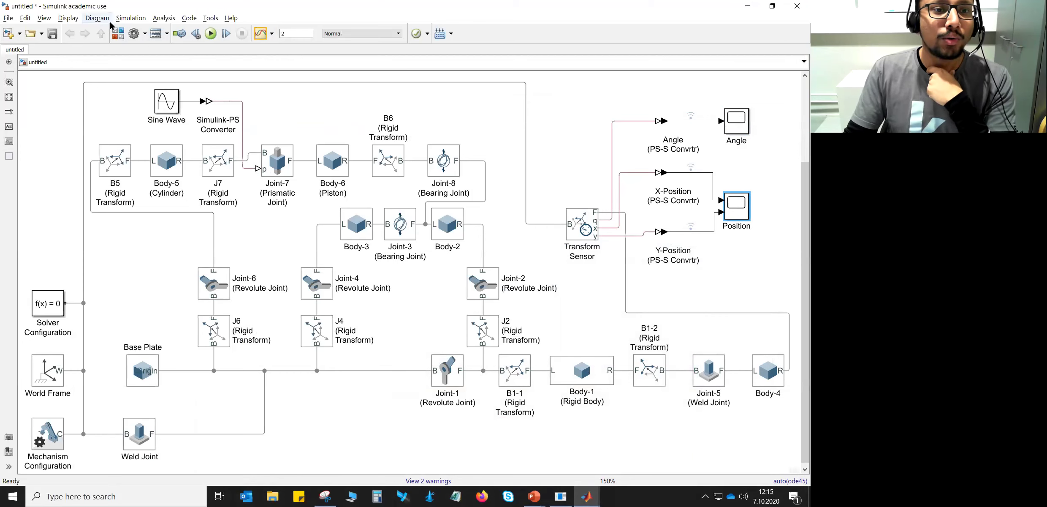
Open the Simscape Variable Viewer, enlarge it, and compare target and start angles for Joint-6 and Joint-1
left_click(157, 18)
mouse_move(200, 95)
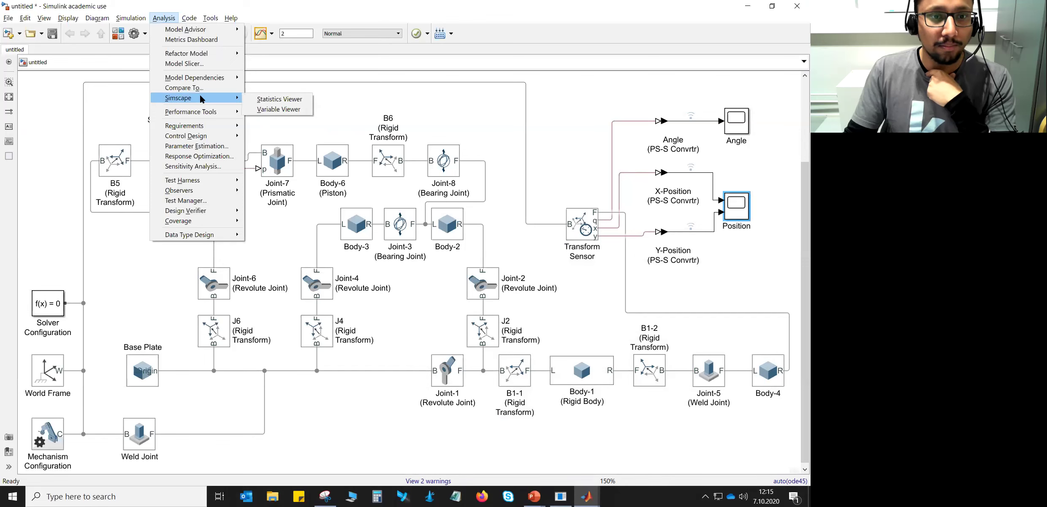
left_click(265, 110)
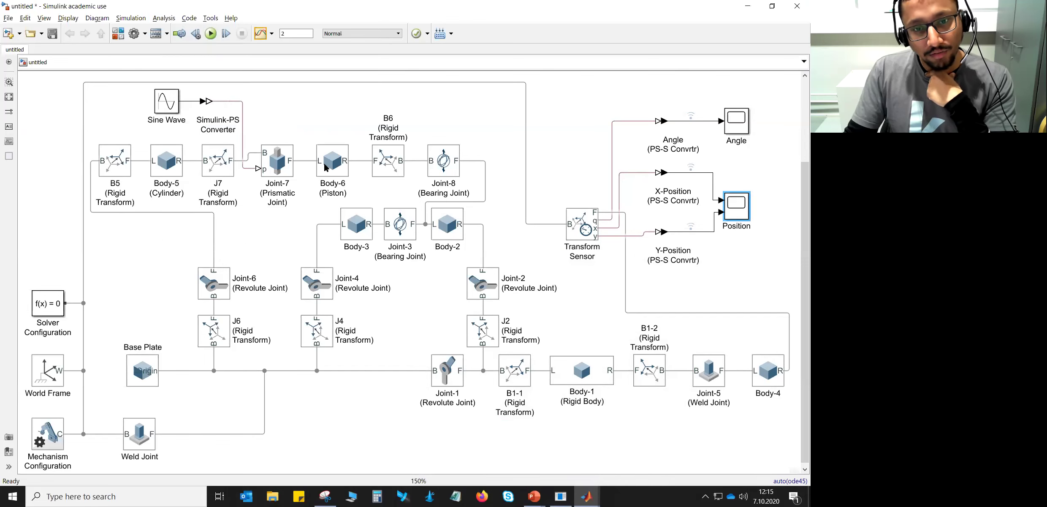
left_click_drag(355, 134, 359, 20)
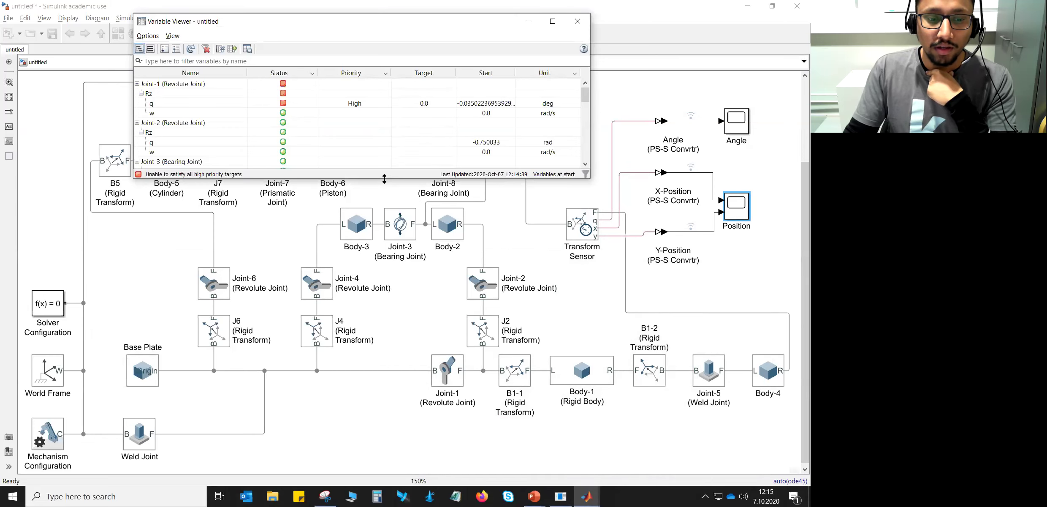
left_click_drag(384, 178, 384, 496)
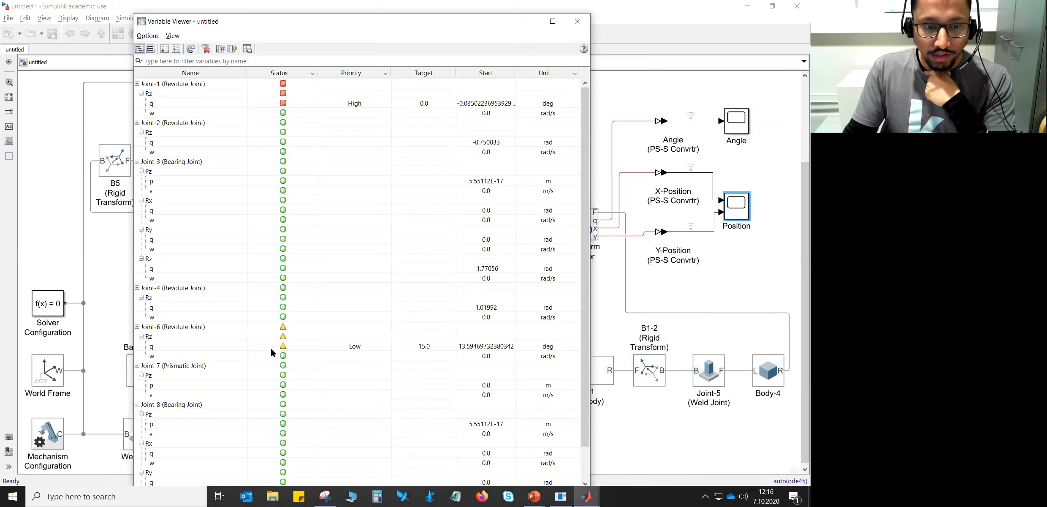
left_click(424, 347)
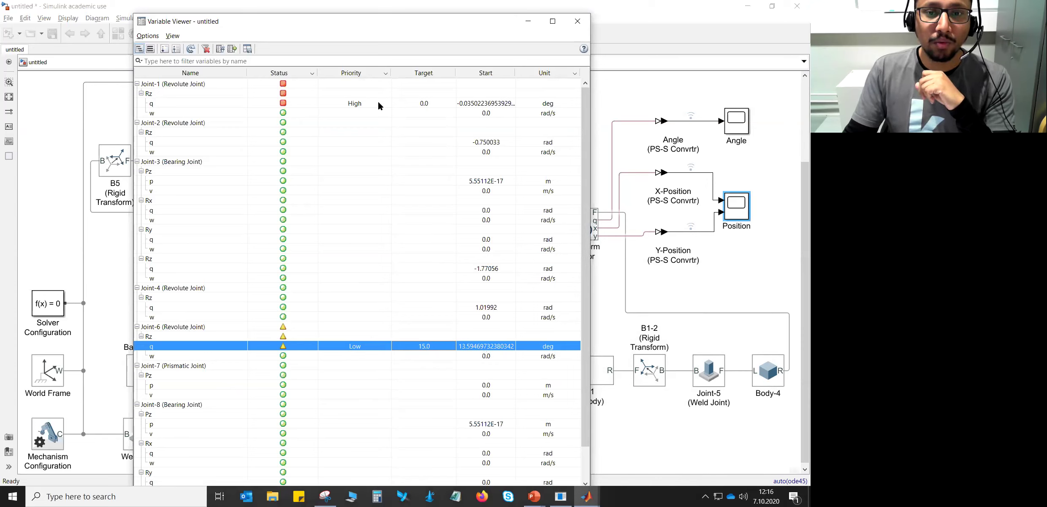
left_click(428, 104)
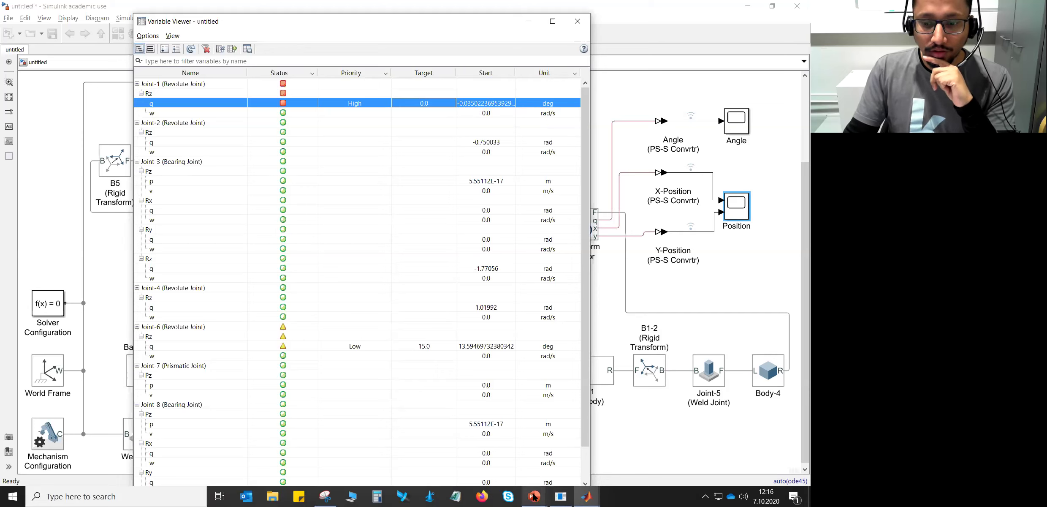
Check the crane's starting pose in the Mechanics Explorer, return to the model, and close the Variable Viewer
left_click(587, 497)
left_click(517, 441)
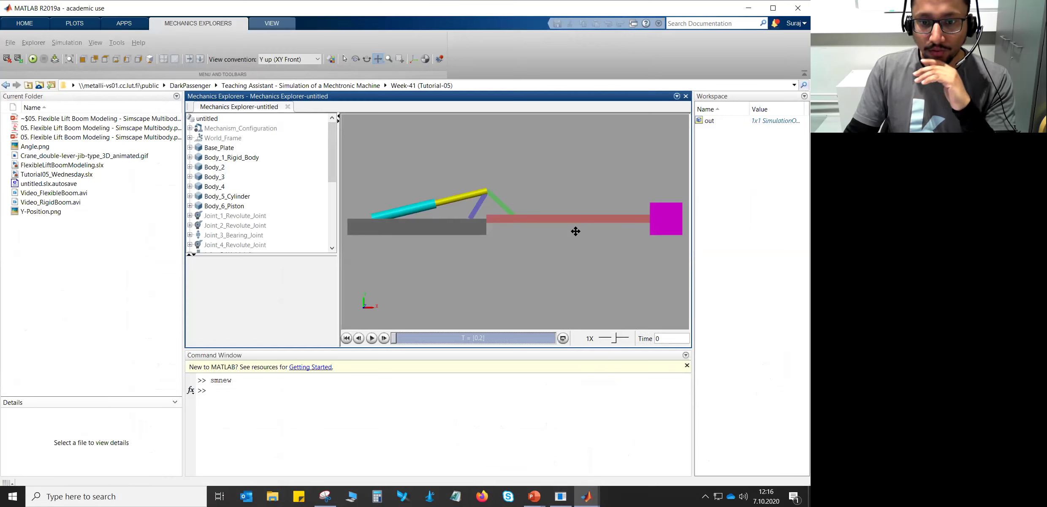
left_click(749, 9)
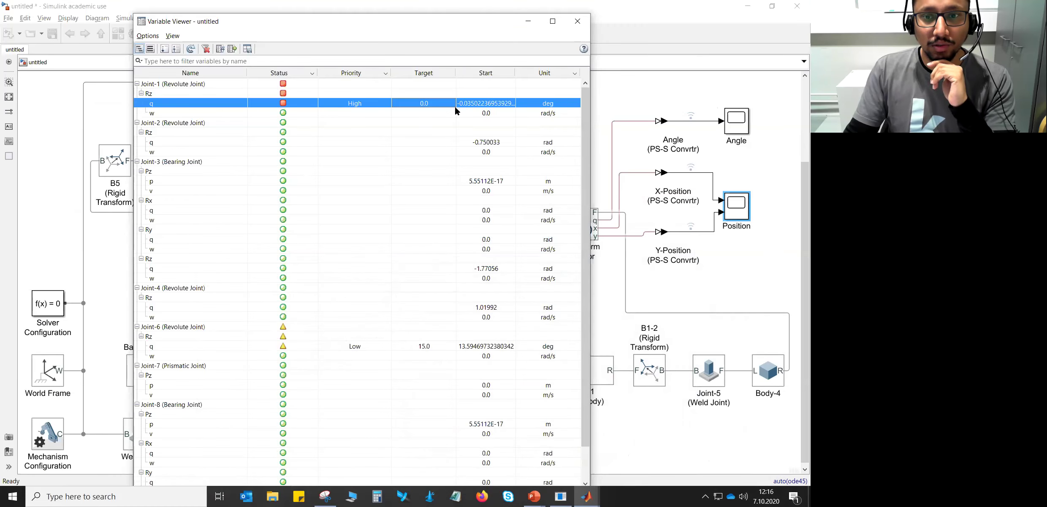
left_click(577, 21)
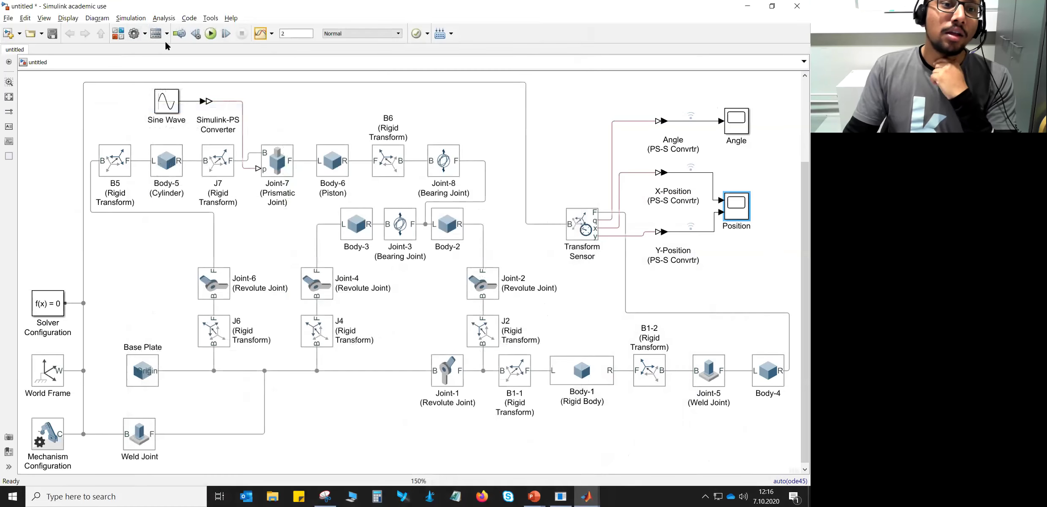
Open the Simscape Statistics Viewer for the crane model and enlarge it to show all multibody statistics
left_click(162, 19)
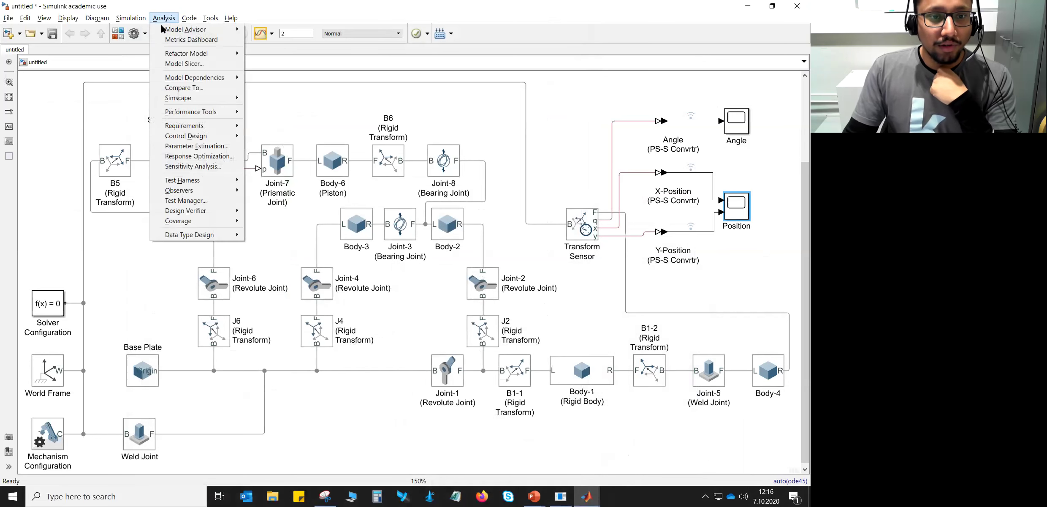
mouse_move(208, 98)
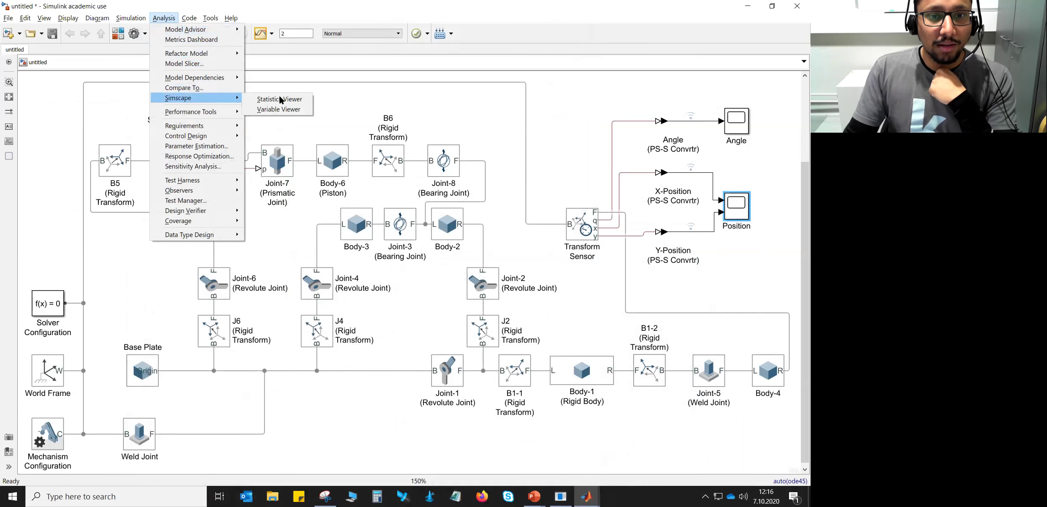
left_click(284, 98)
left_click_drag(442, 133, 350, 68)
left_click(417, 255)
left_click(417, 216)
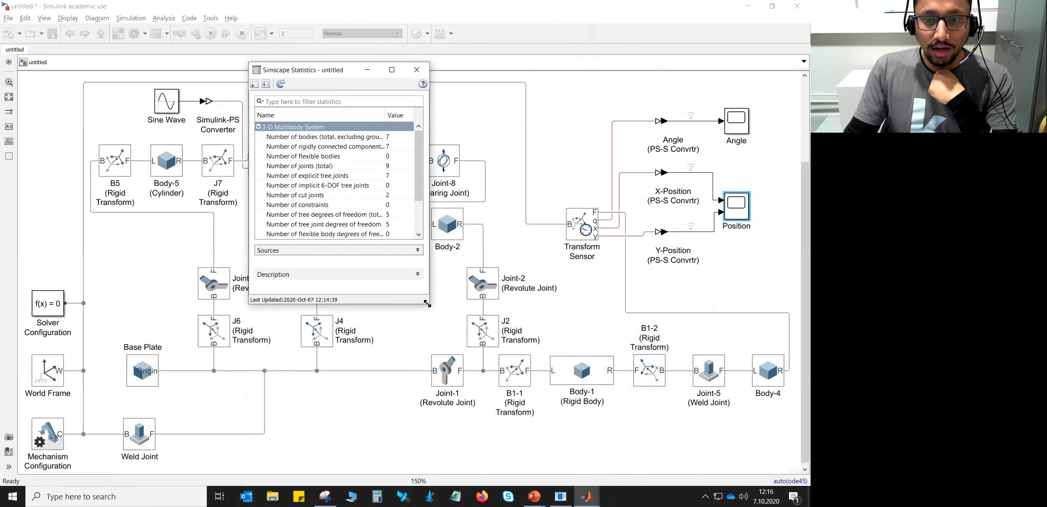
left_click_drag(427, 304, 582, 397)
Compare total and non-redundant position constraint equations, check the mechanism's degrees of freedom, and close the statistics
left_click(310, 244)
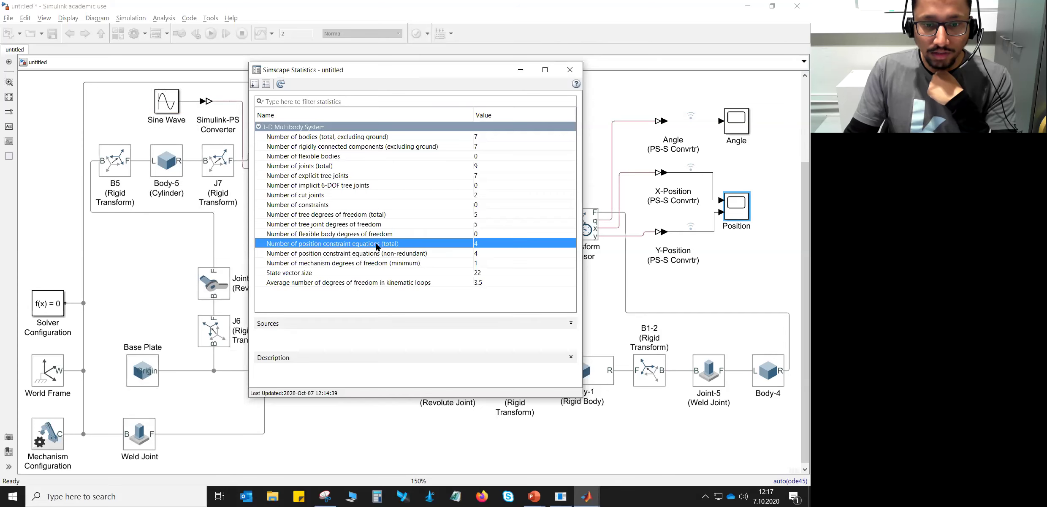
left_click(410, 252)
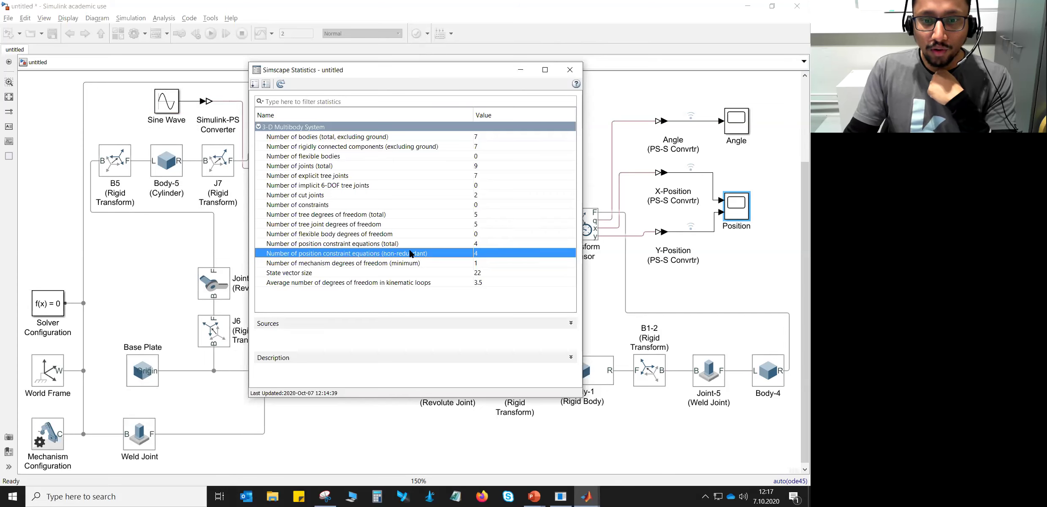
left_click(410, 246)
left_click(413, 251)
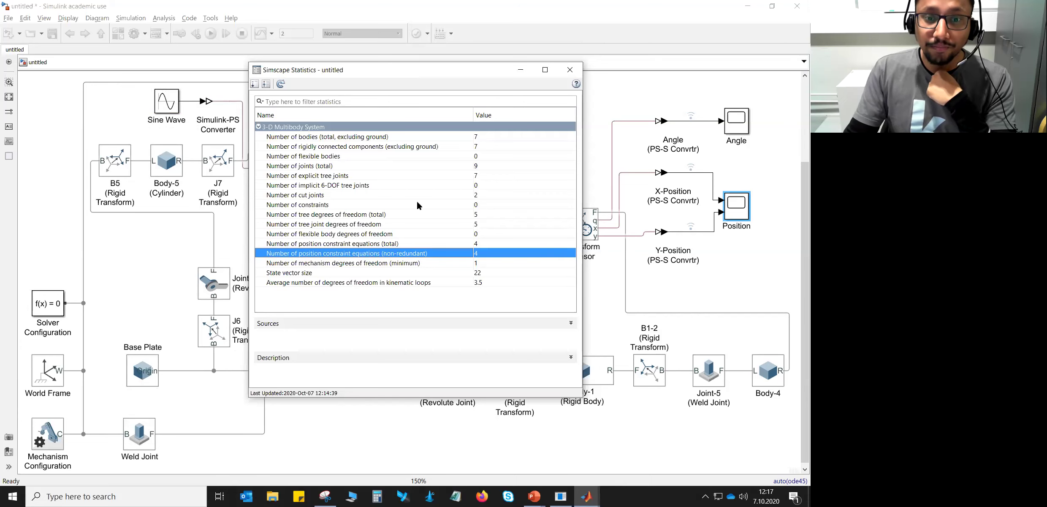
left_click_drag(422, 71, 534, 89)
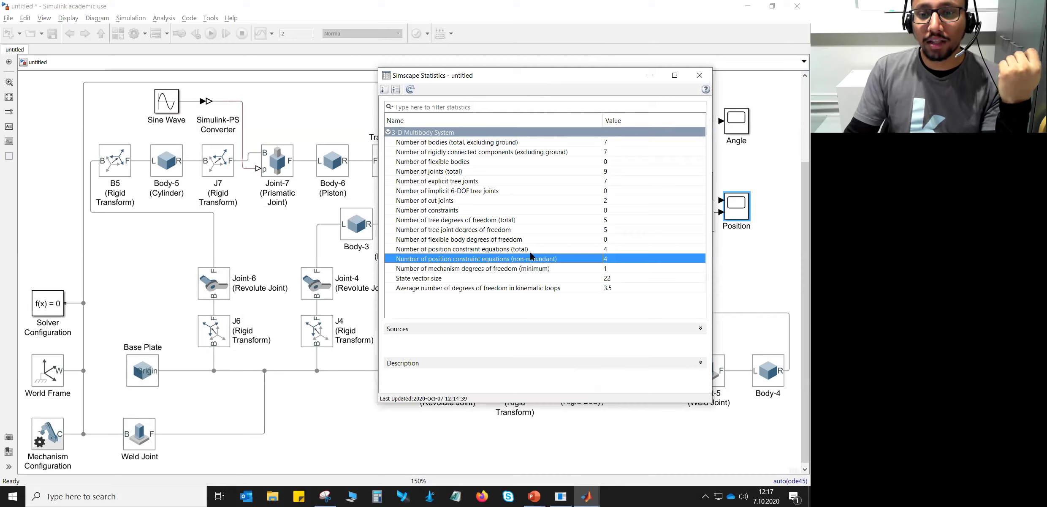
left_click(610, 268)
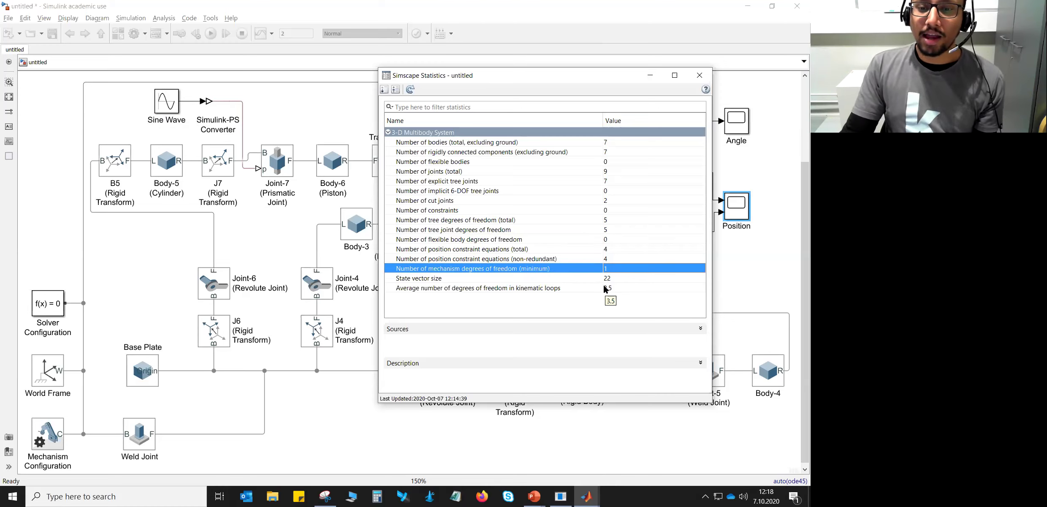
left_click(483, 240)
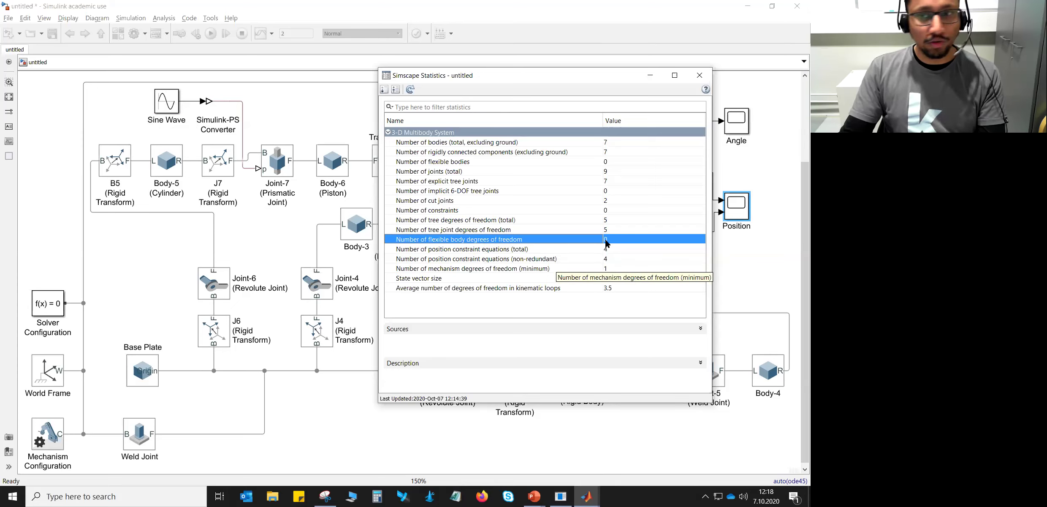
left_click(700, 76)
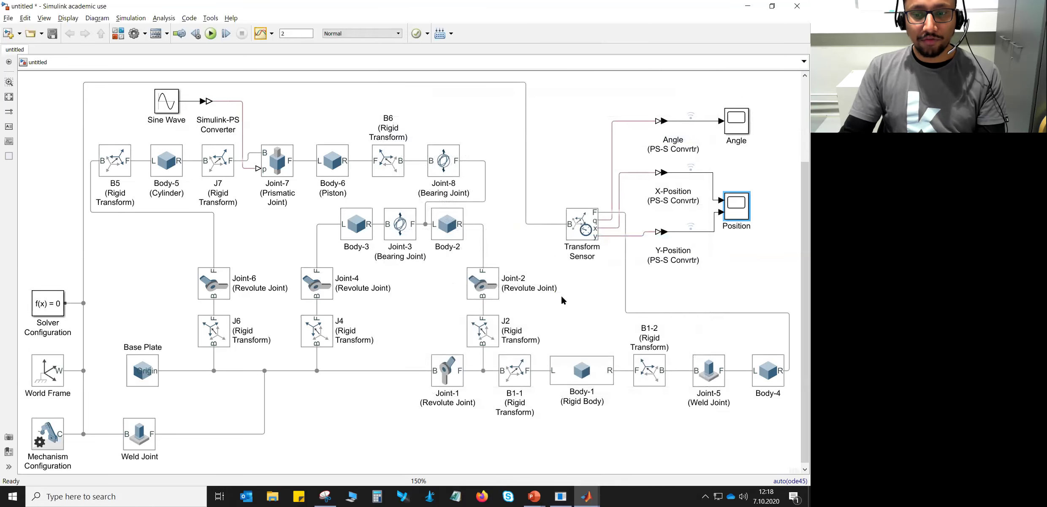
View the crane in the Mechanics Explorer, and switch to the PowerPoint slide show with the joint specifications
mouse_move(587, 496)
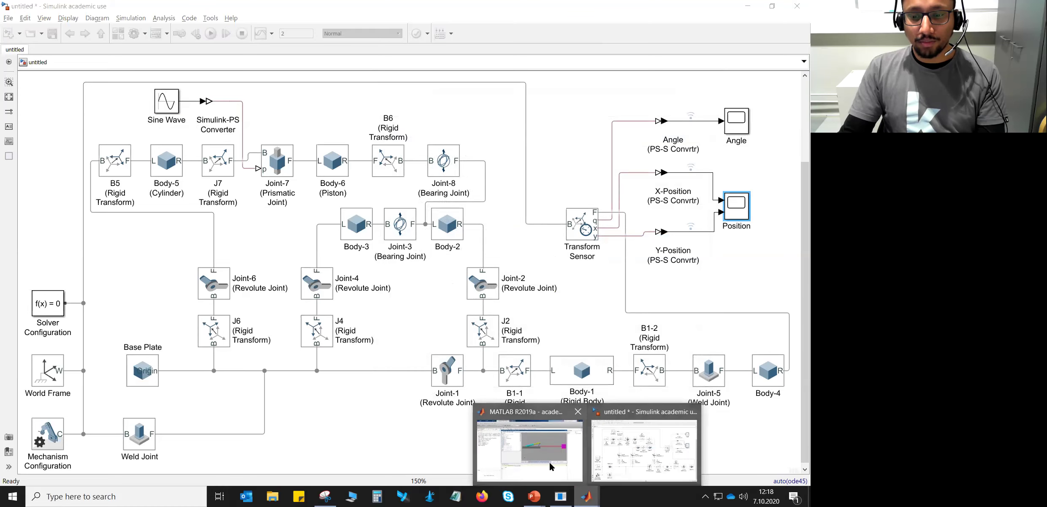
left_click(549, 461)
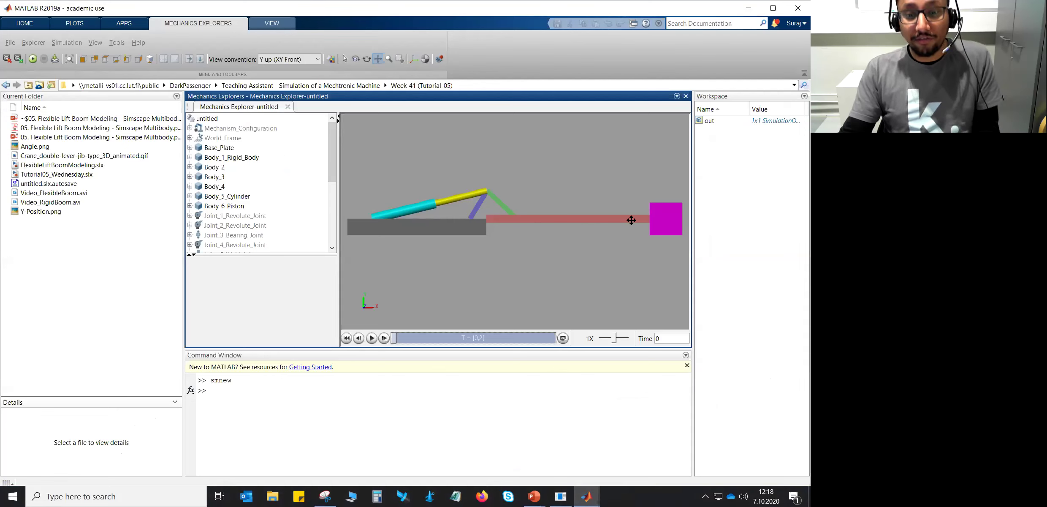
key("alt+Tab")
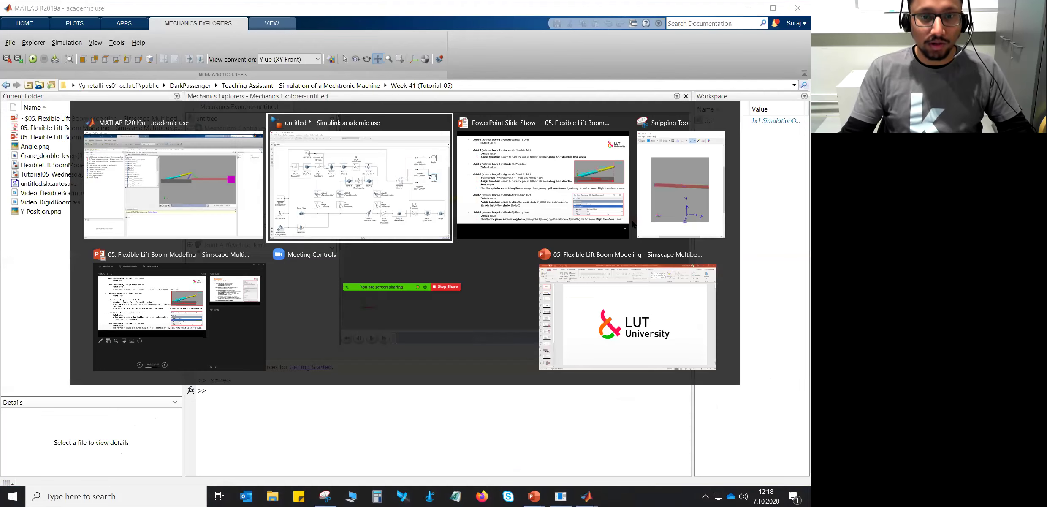
left_click(626, 222)
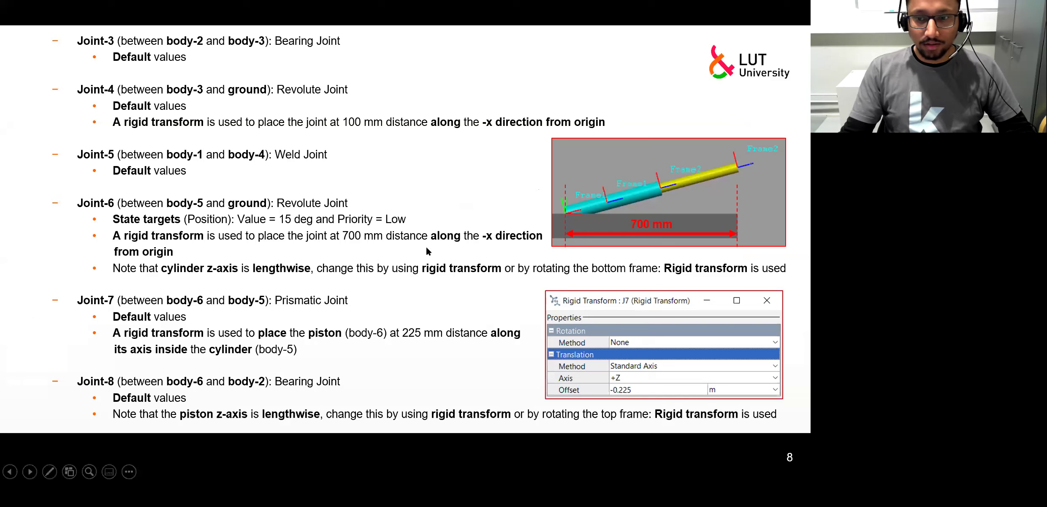
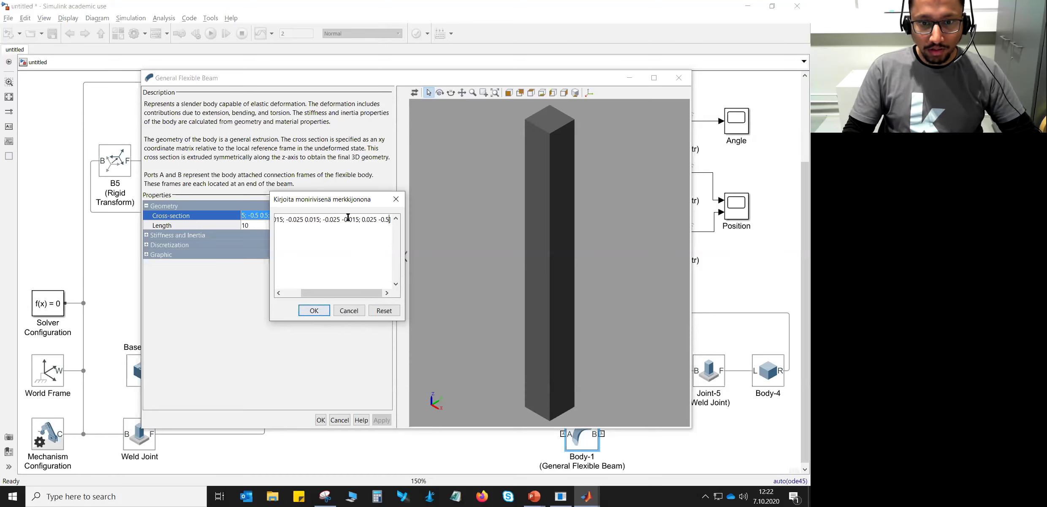
Complete the General Flexible Beam's cross-section as [0.025 0.015; -0.025 0.015; -0.025 -0.015; 0.025 -0.015] m
key("Left")
key("Left")
type("01")
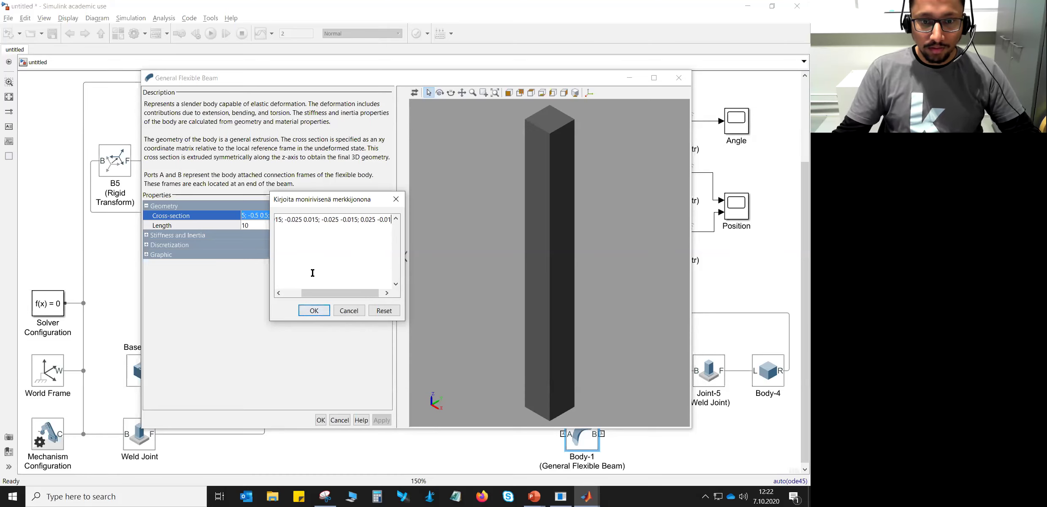
left_click_drag(346, 292, 368, 291)
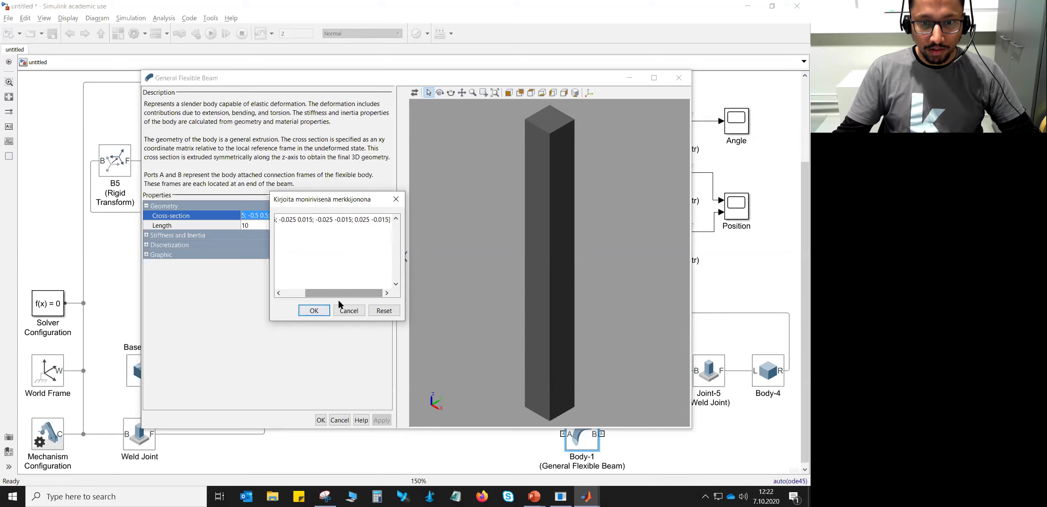
left_click(319, 307)
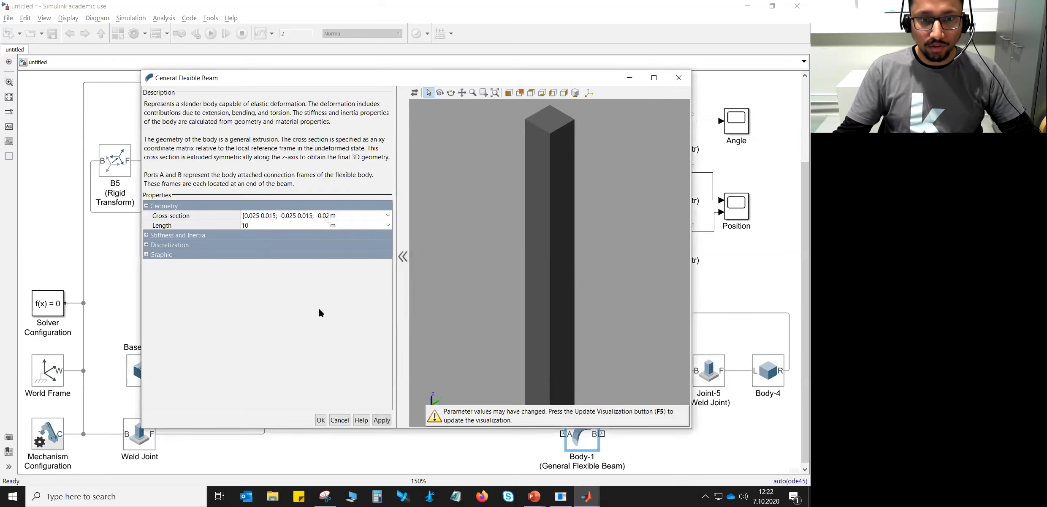
Set the flexible beam's length to 1 m, update its visualization, and show its frames in the preview
left_click(261, 224)
type("1")
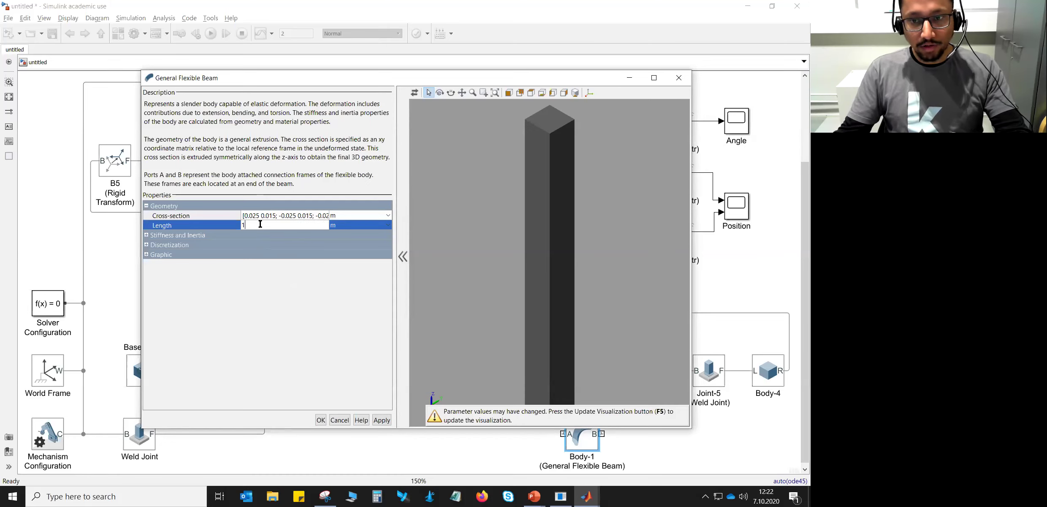
key("F5")
left_click(576, 93)
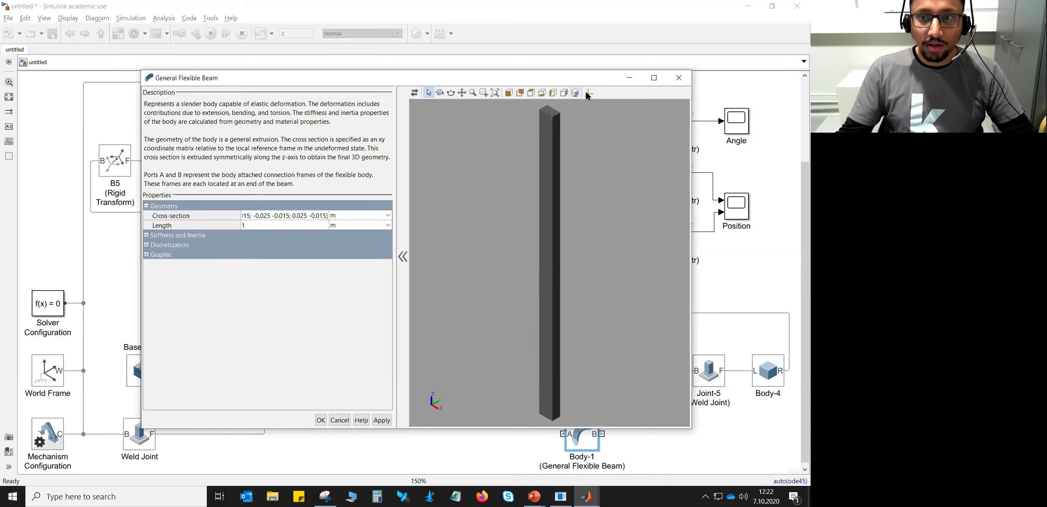
left_click(590, 93)
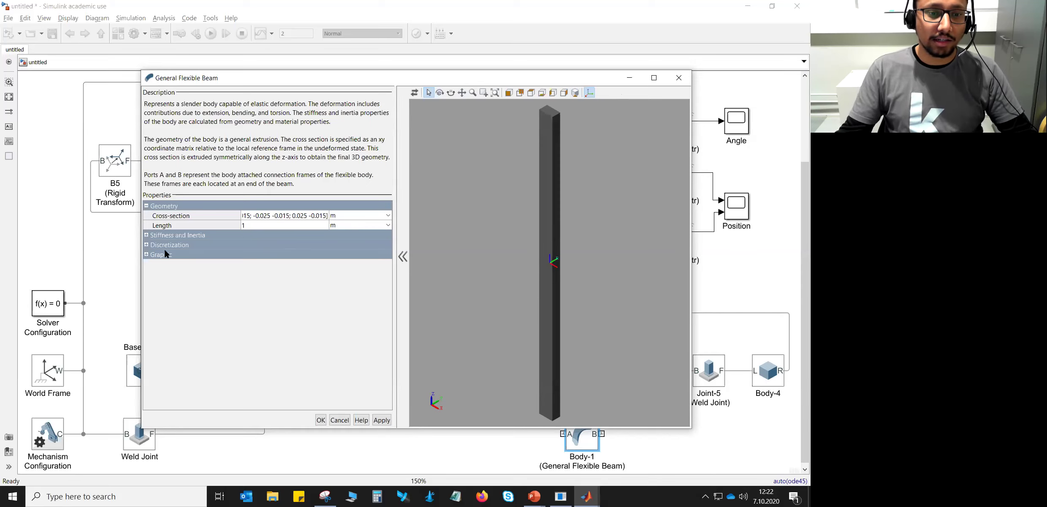
Set the beam's density to 7800 kg/m^3, Young's modulus to 210 GPa and Poisson's ratio to 0.30, and refresh the preview
left_click(146, 235)
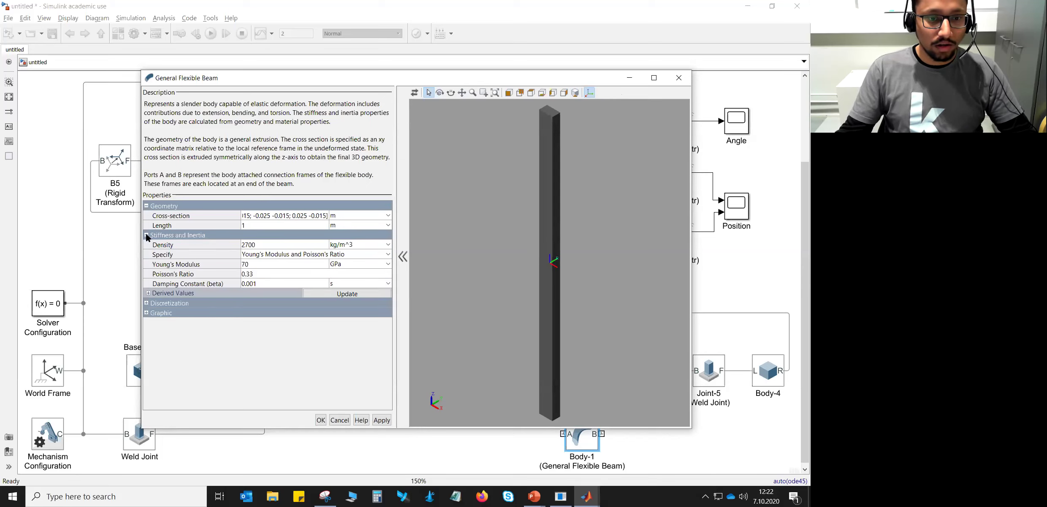
left_click(259, 244)
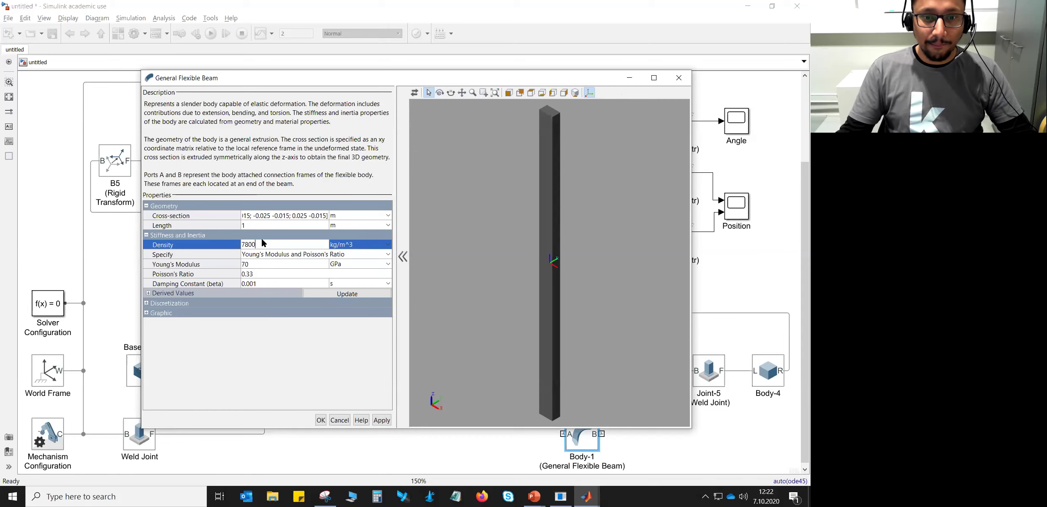
left_click(255, 263)
left_click(255, 263)
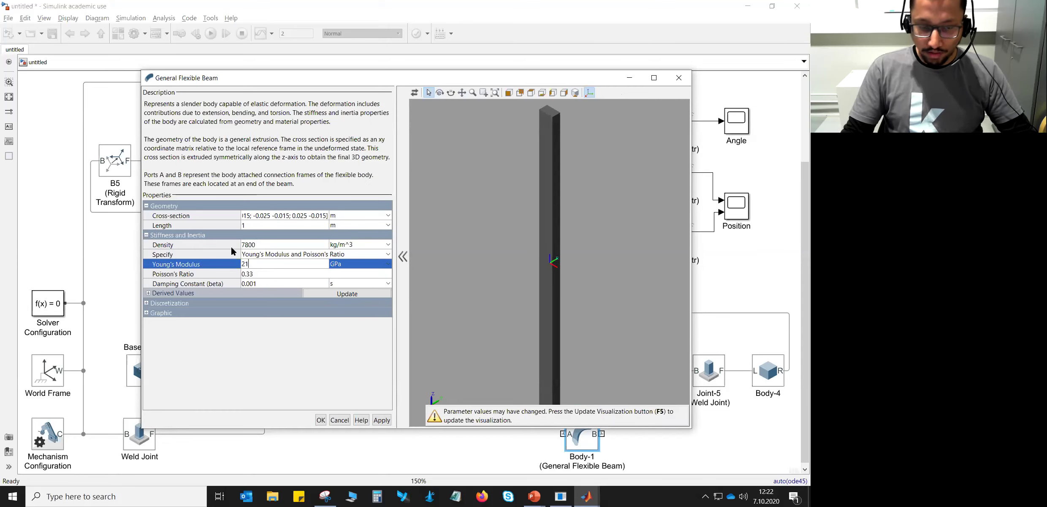
left_click(266, 271)
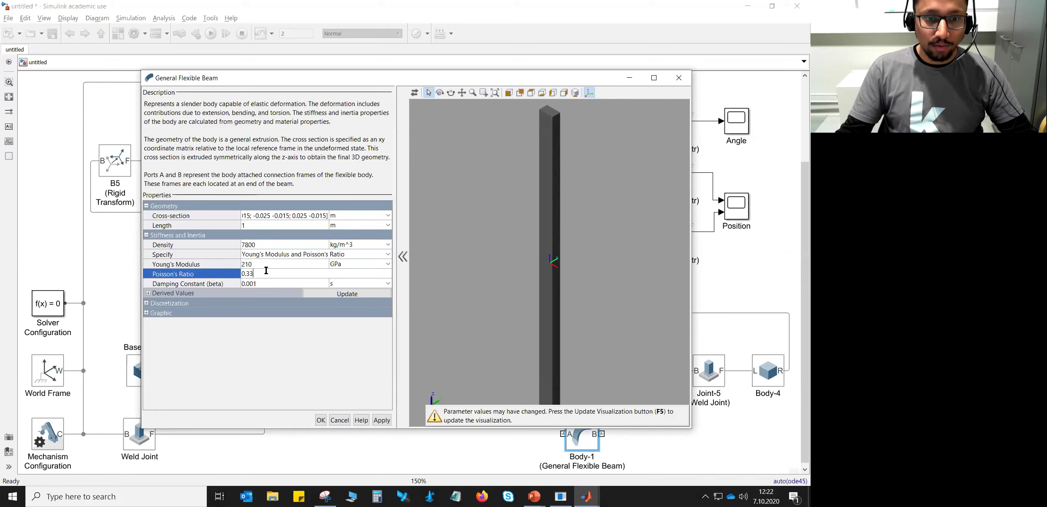
key("BackSpace")
type("0")
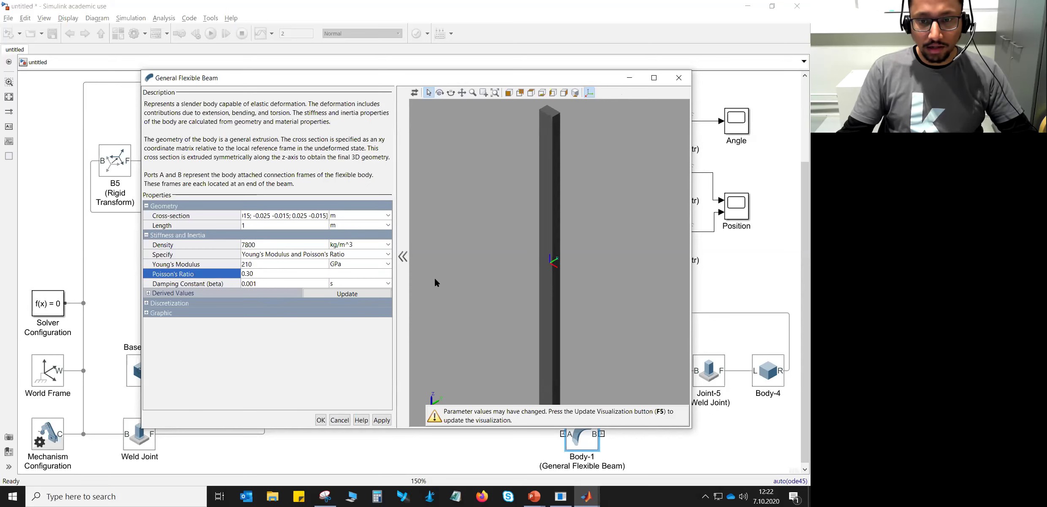
key("F5")
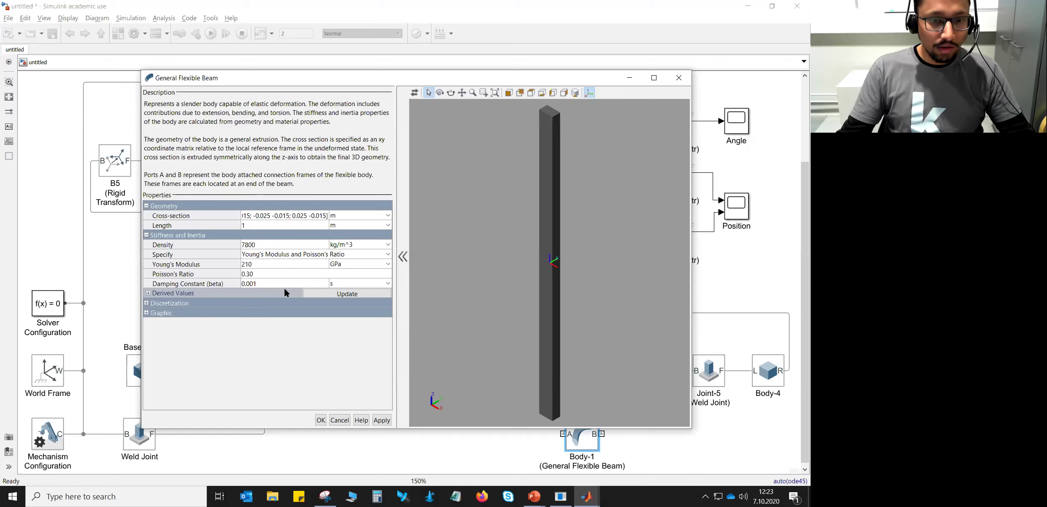
Update the beam's derived stiffness and inertia values and enlarge the dialog so all properties fit
left_click(349, 293)
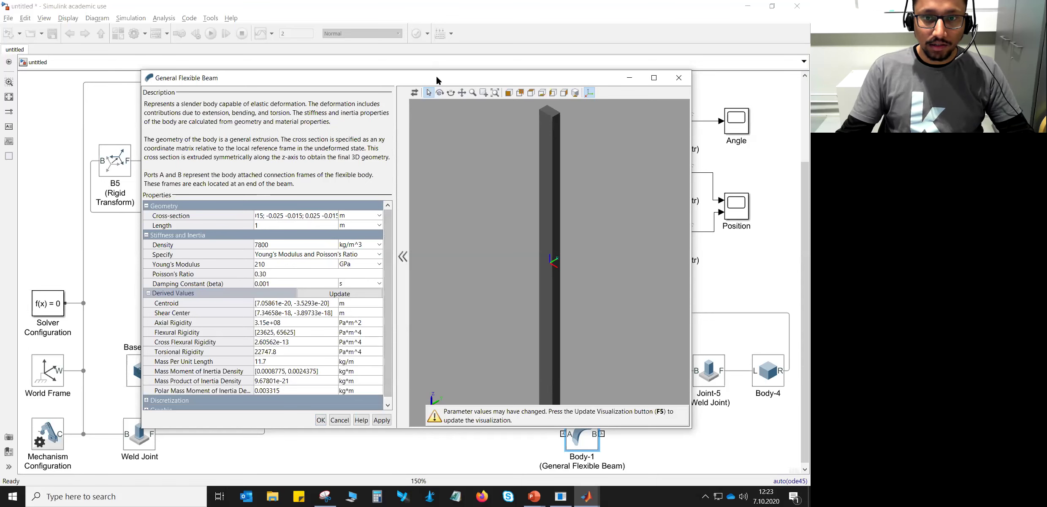
left_click_drag(437, 74, 441, 9)
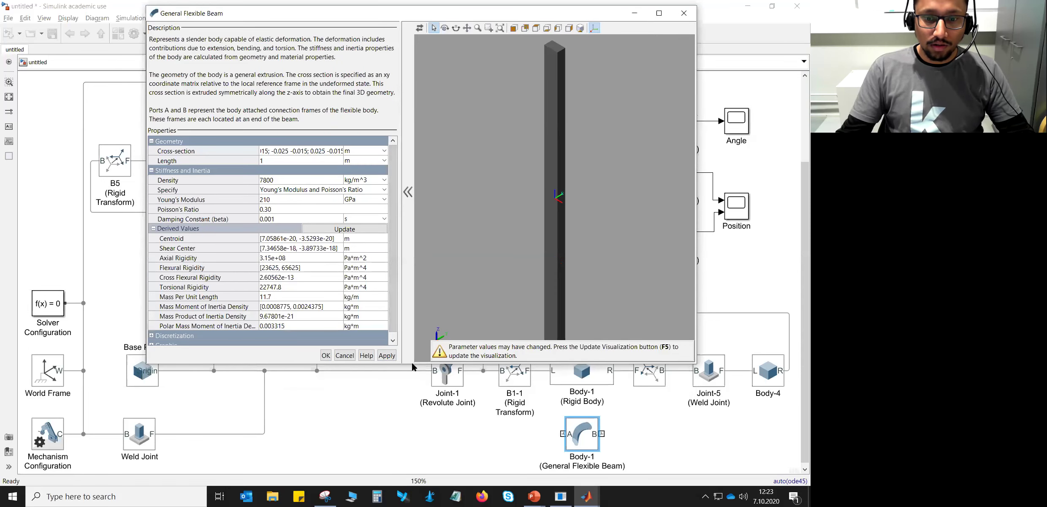
left_click_drag(412, 363, 412, 446)
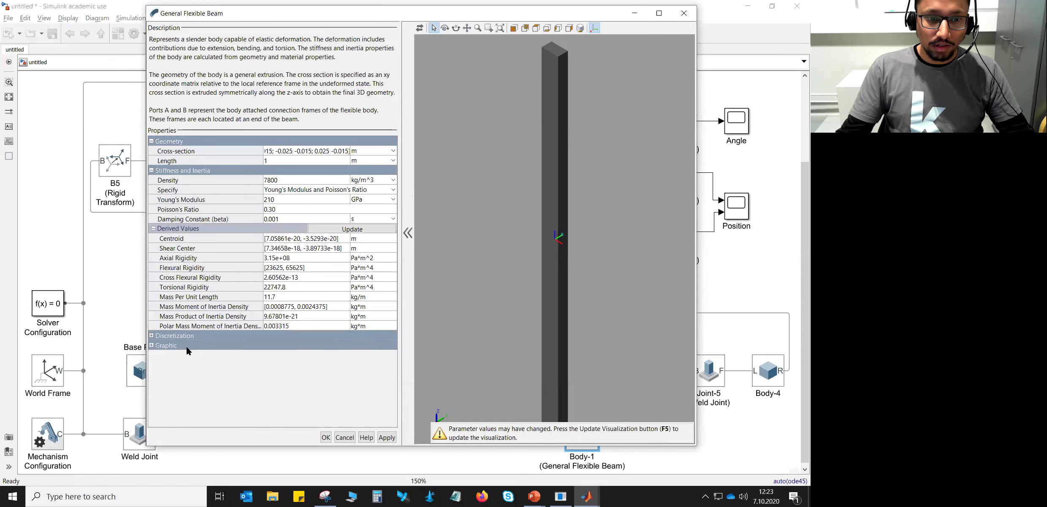
Set the beam's discretization to 8 elements
left_click(152, 336)
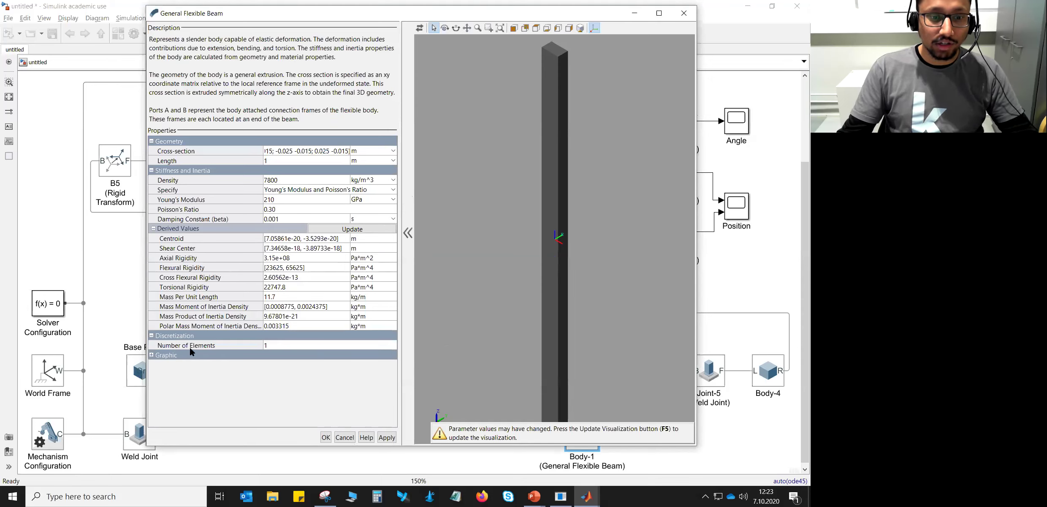
left_click(265, 345)
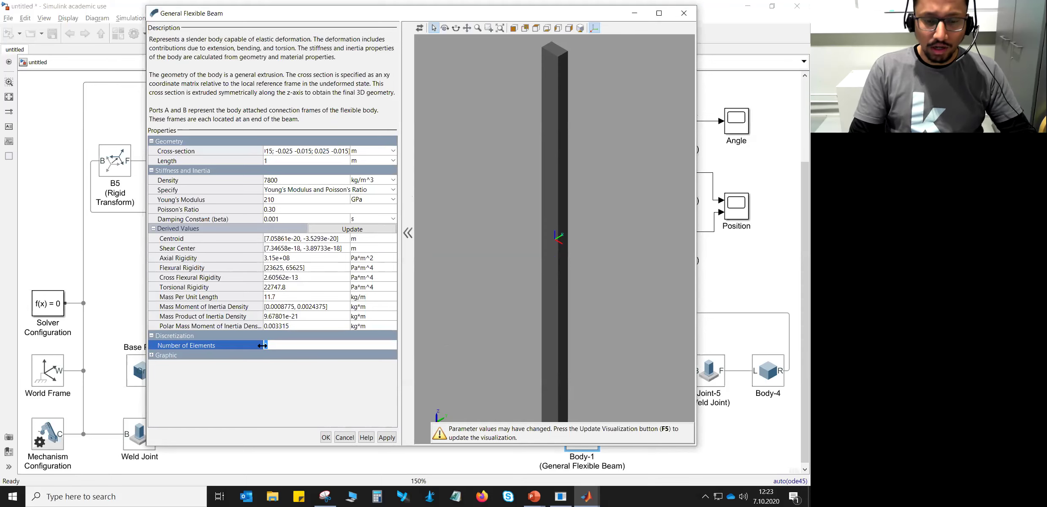
type("5")
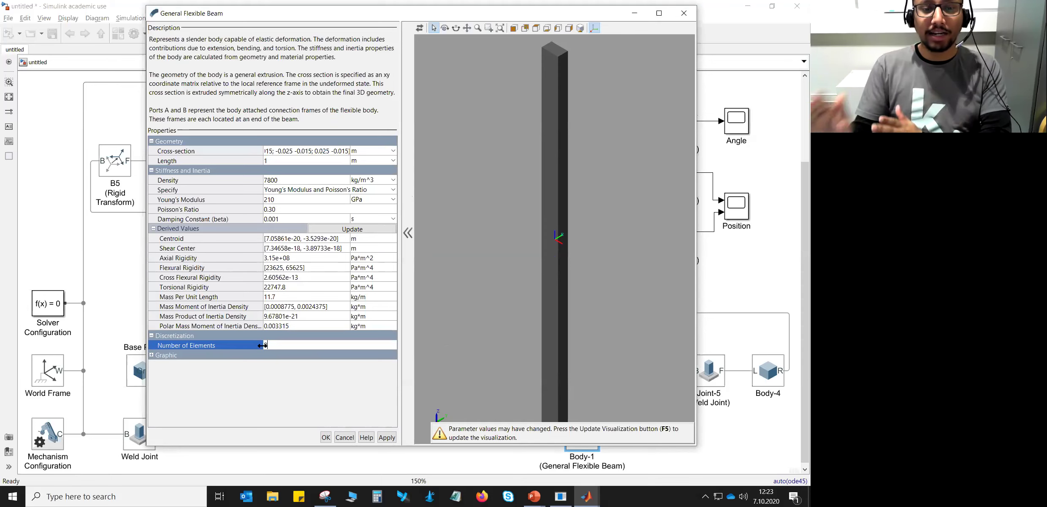
Set the flexible beam's graphic color to [0.9 0.5 0.5] and refresh its visualization
left_click(152, 355)
left_click(154, 374)
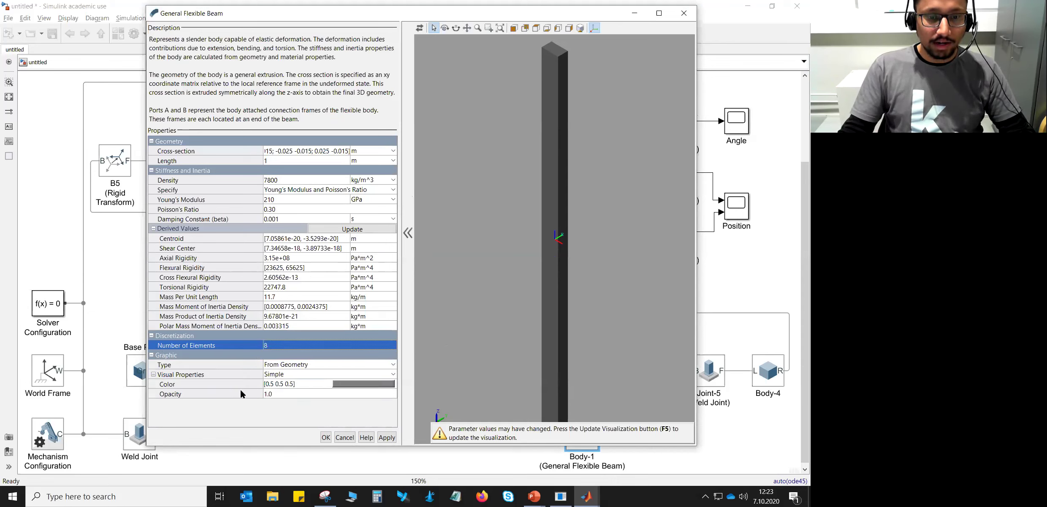
left_click(273, 383)
left_click(273, 383)
left_click(273, 383)
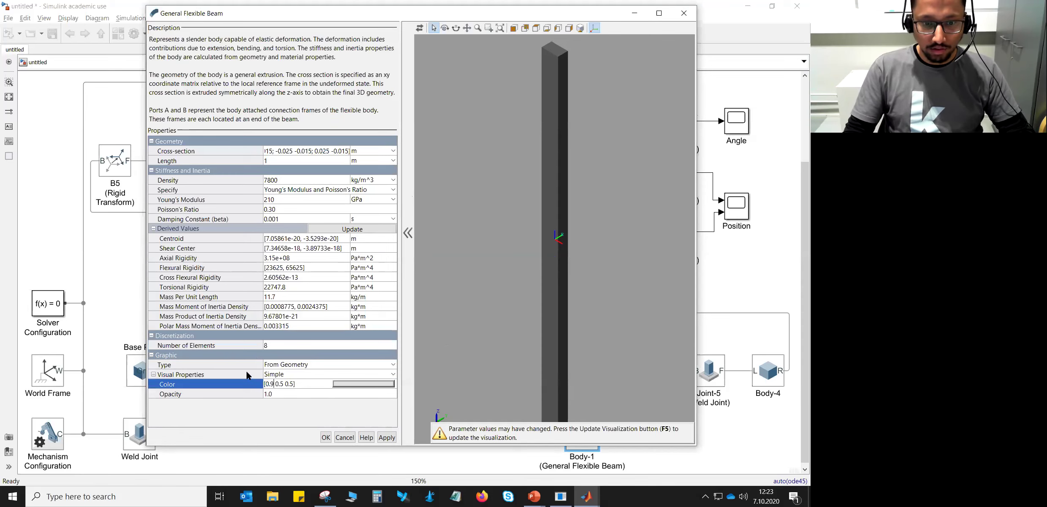
key("Return")
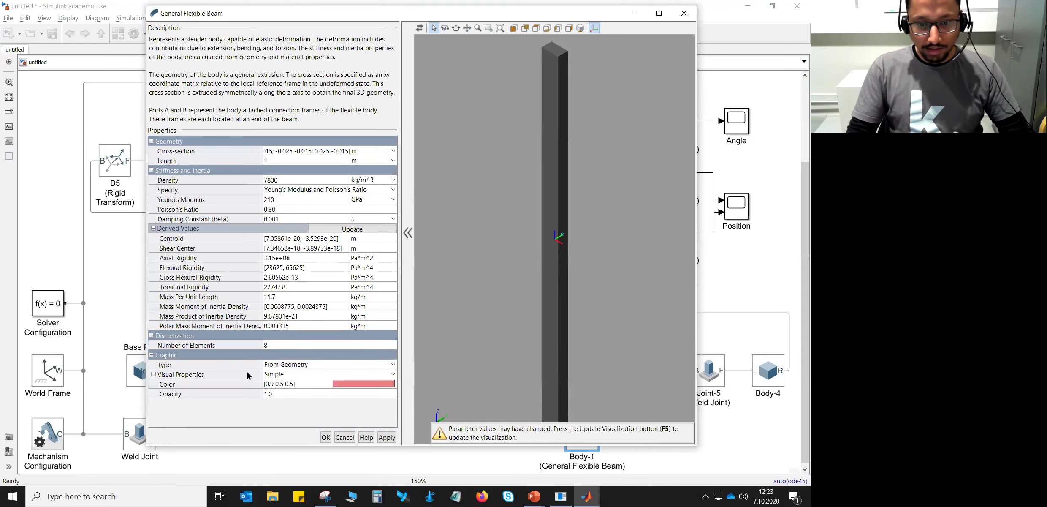
key("F5")
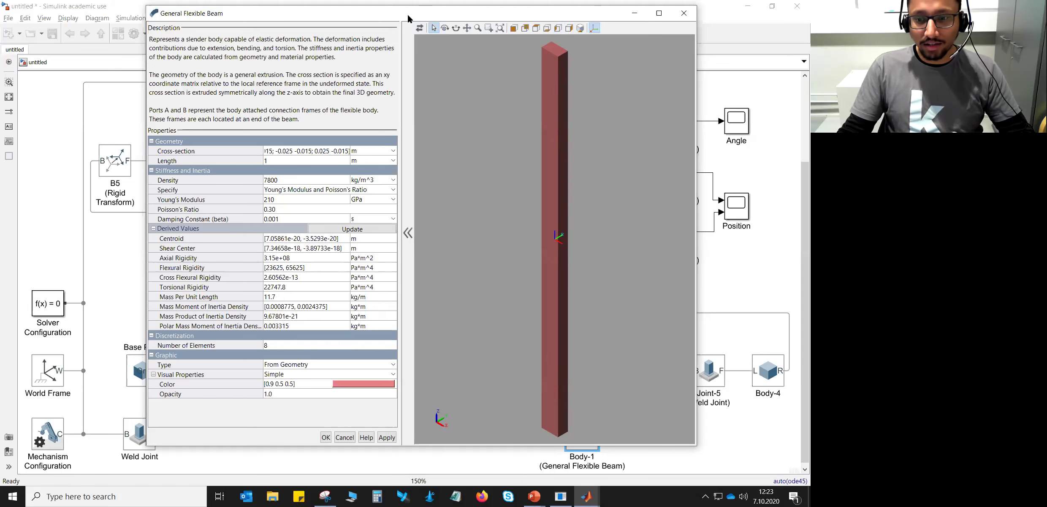
Compare the flexible beam's preview with the preview of the rigid Body-1 by placing both block dialogs side by side
left_click_drag(408, 13, 165, 41)
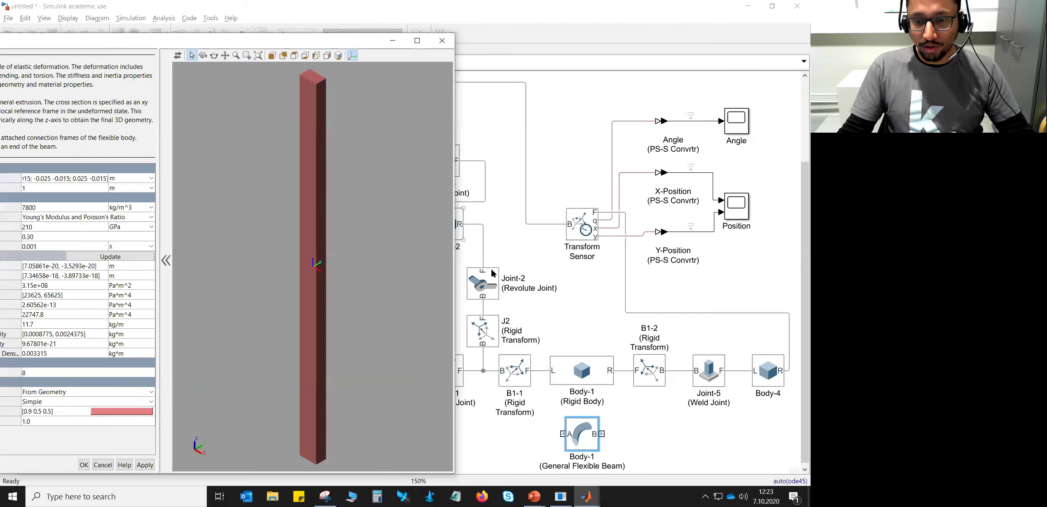
double_click(576, 372)
left_click_drag(282, 38, 604, 84)
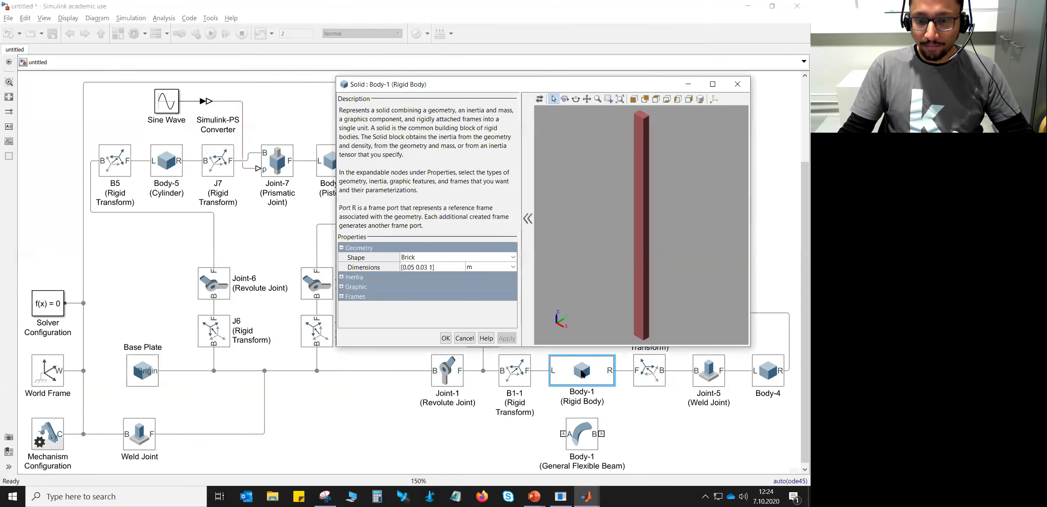
left_click(587, 496)
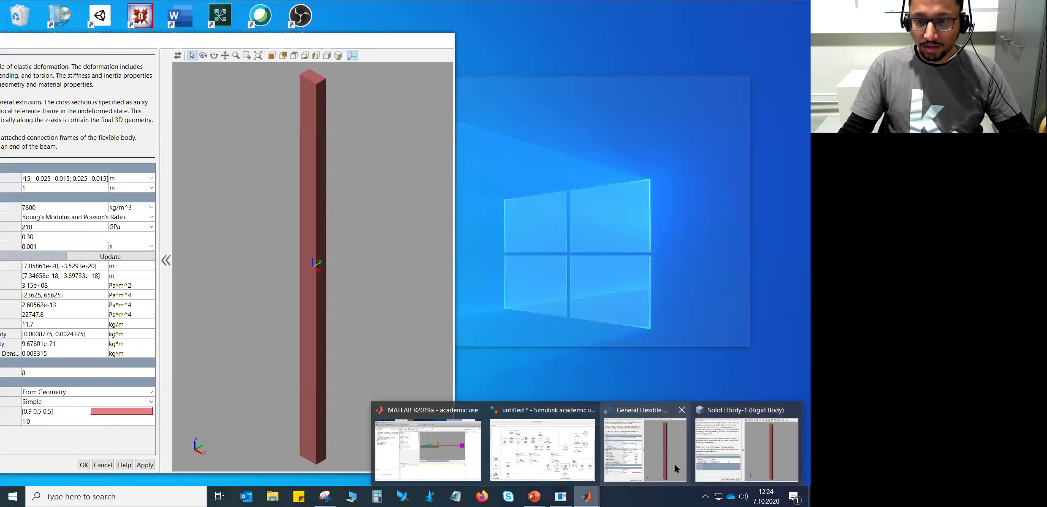
left_click(673, 462)
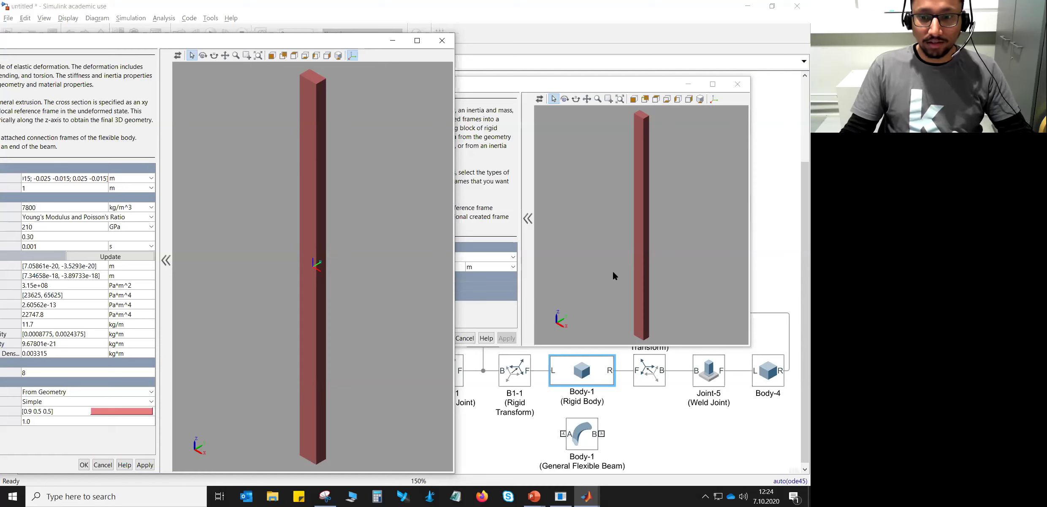
left_click(590, 383)
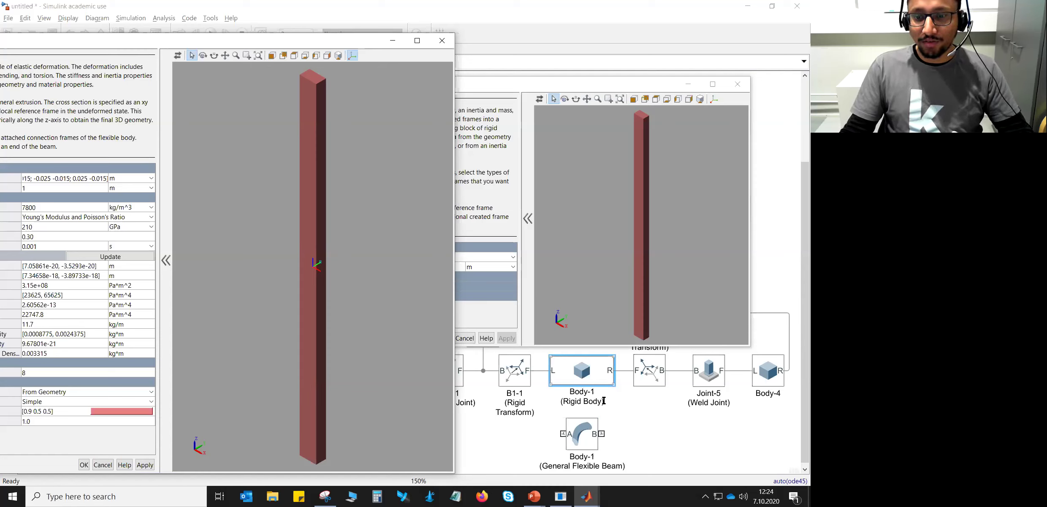
left_click(594, 448)
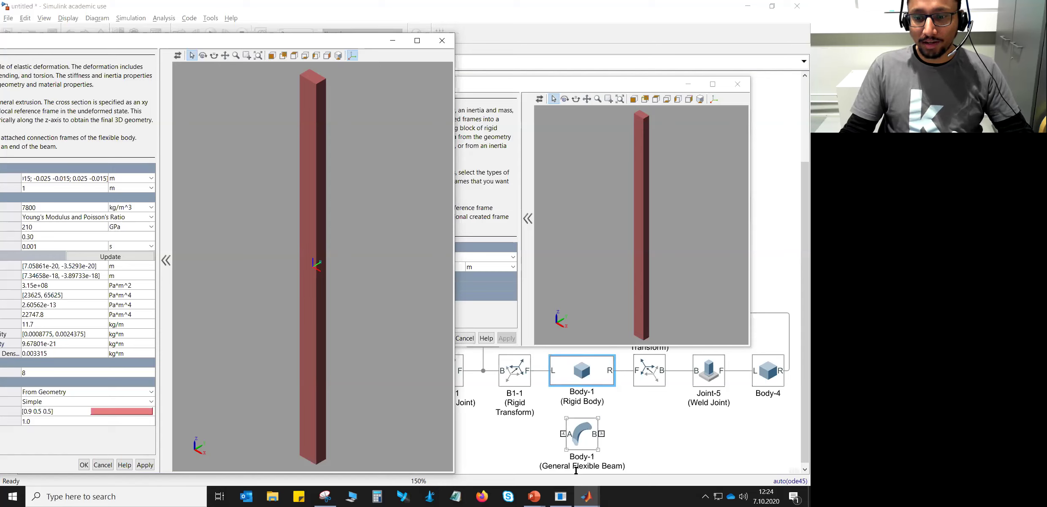
left_click(587, 443)
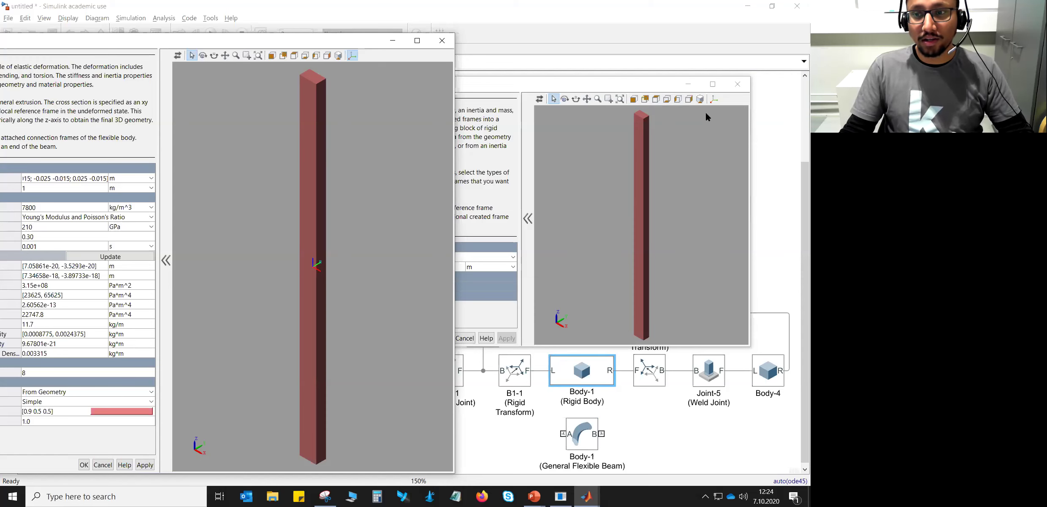
Close the rigid body's dialog and accept the flexible beam's settings
left_click(738, 84)
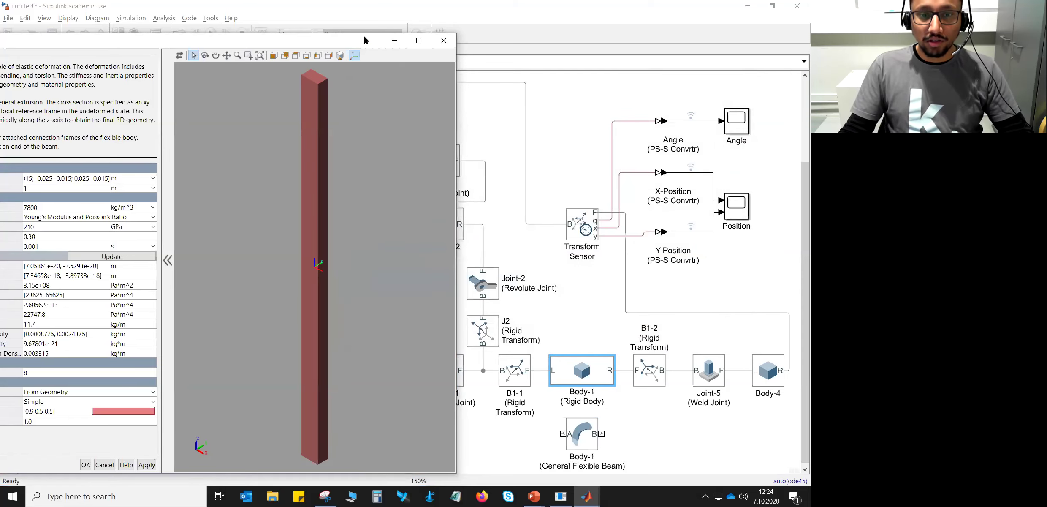
left_click_drag(363, 34, 592, 21)
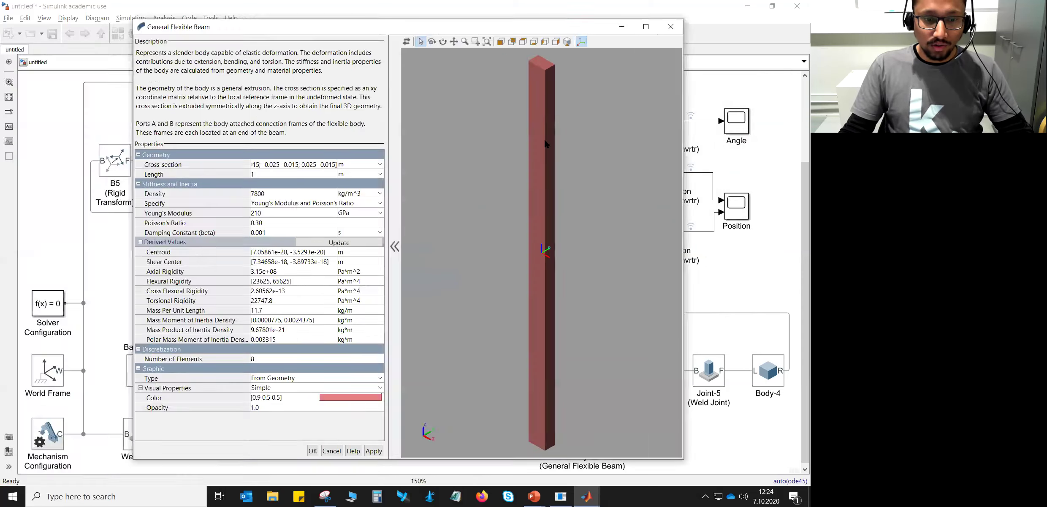
left_click(312, 451)
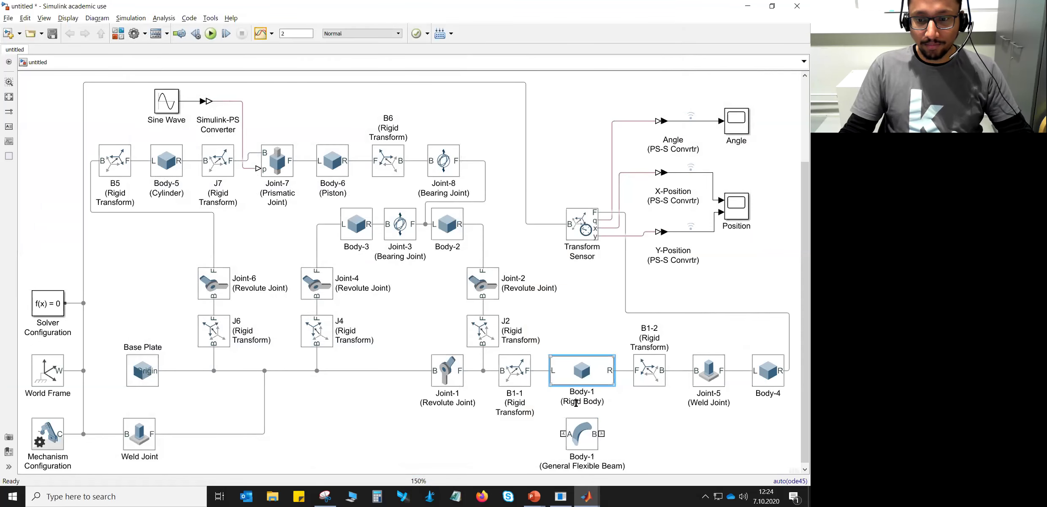
Delete the connections joining the rigid Body-1 to the B1-1 and B1-2 rigid transforms
left_click(541, 371)
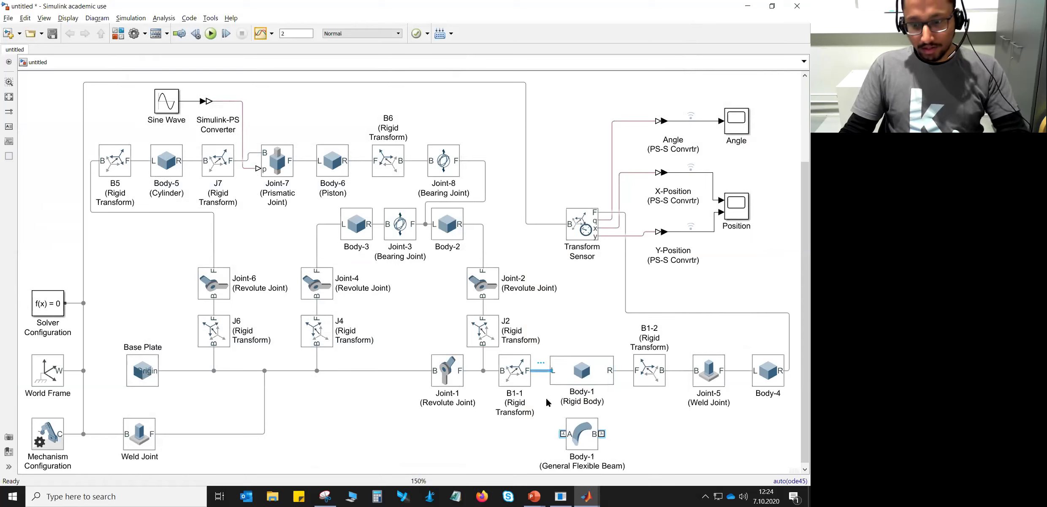
key("Delete")
left_click(624, 372)
key("Delete")
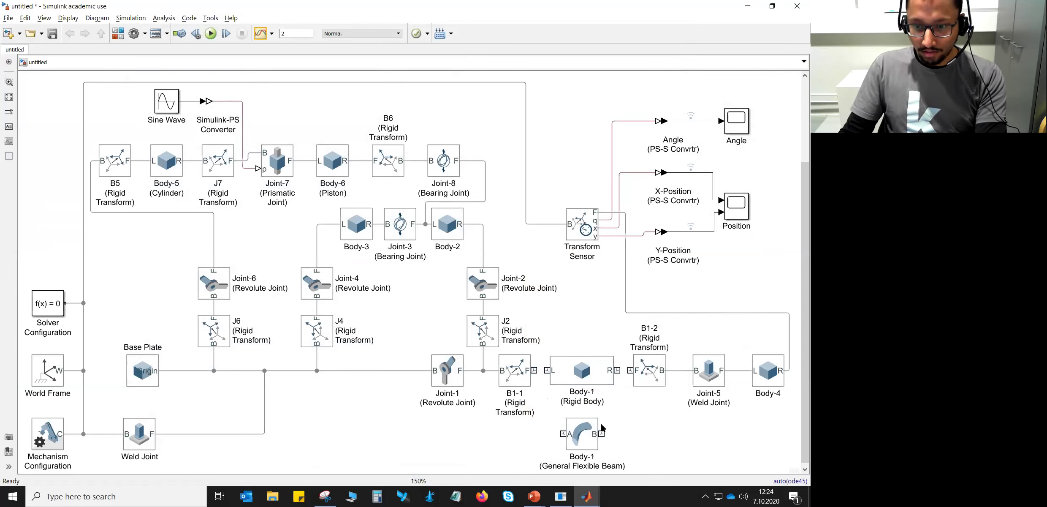
Connect the flexible beam's port A to B1-1 and port B to B1-2, and tidy the line routing around the rigid body
left_click_drag(534, 370, 561, 433)
left_click_drag(618, 371, 601, 433)
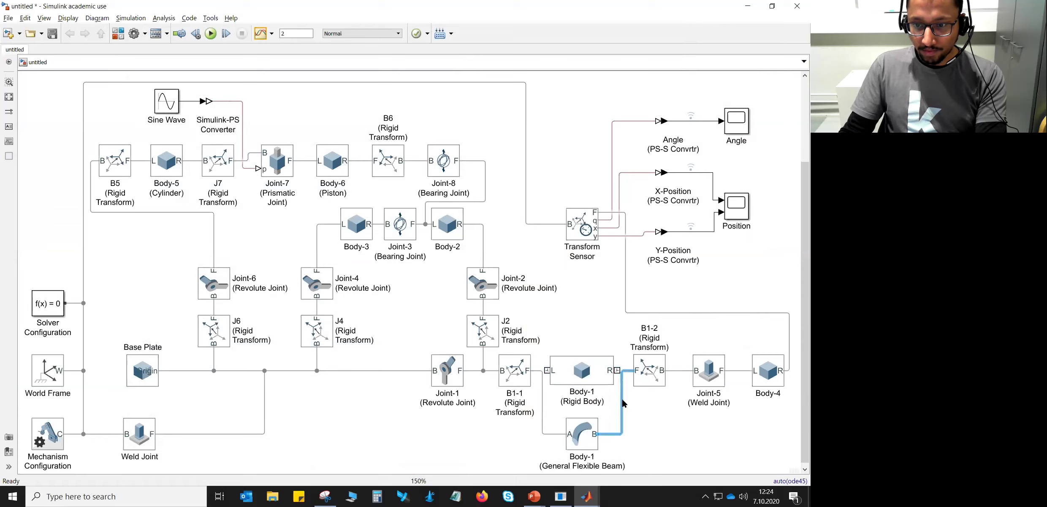
left_click_drag(623, 399, 626, 400)
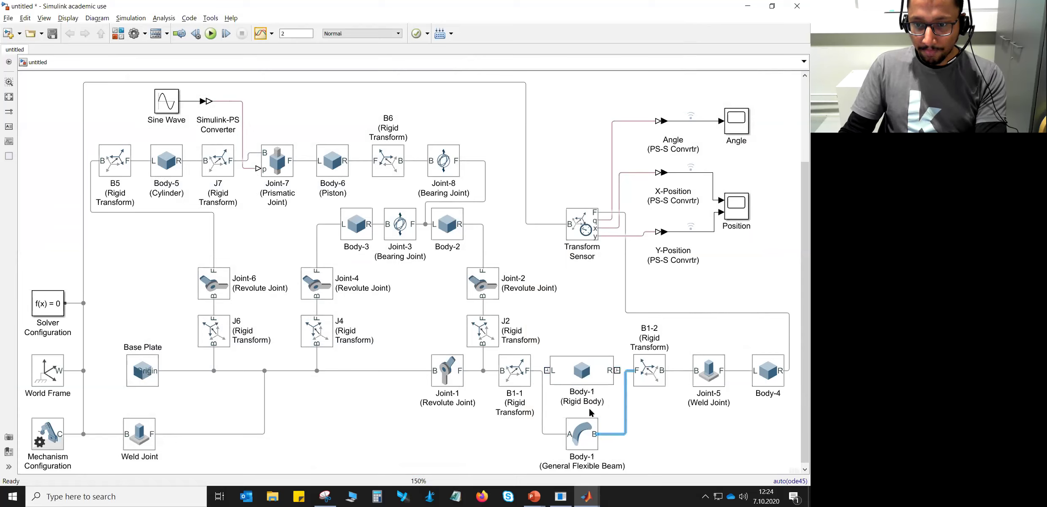
left_click(542, 403)
left_click(697, 430)
left_click(603, 367)
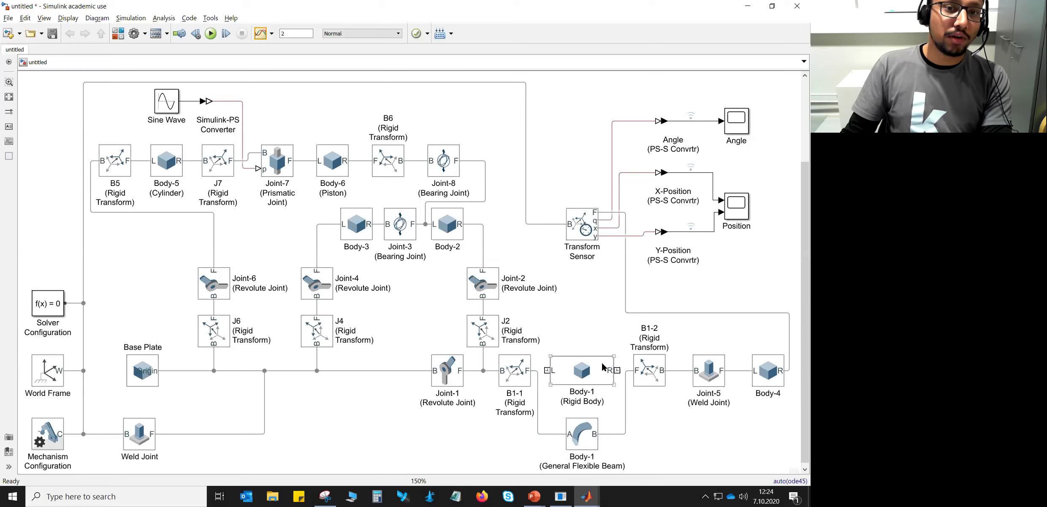
left_click(182, 75)
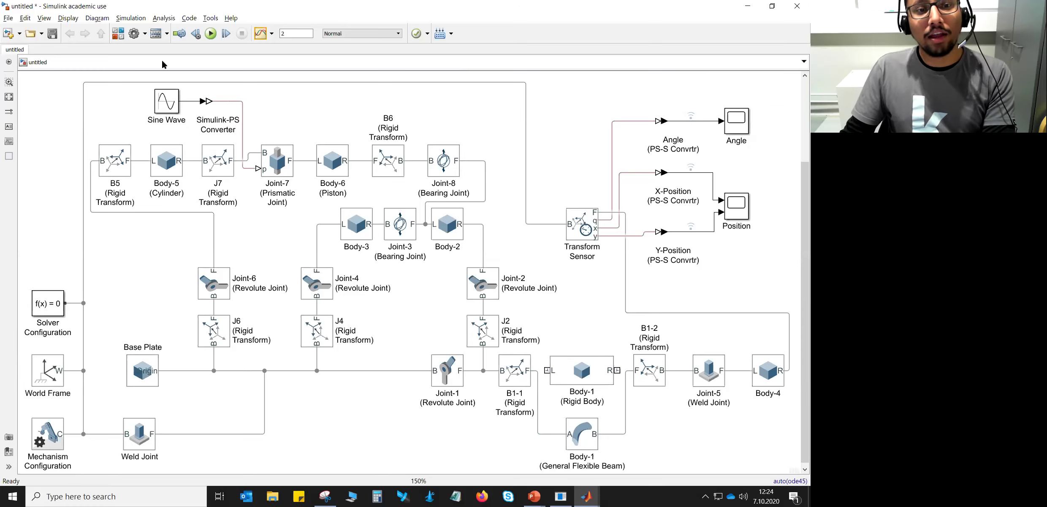
Run the simulation with the flexible beam, check its progress in MATLAB's Mechanics Explorer, and stop the run from Simulink
left_click(210, 35)
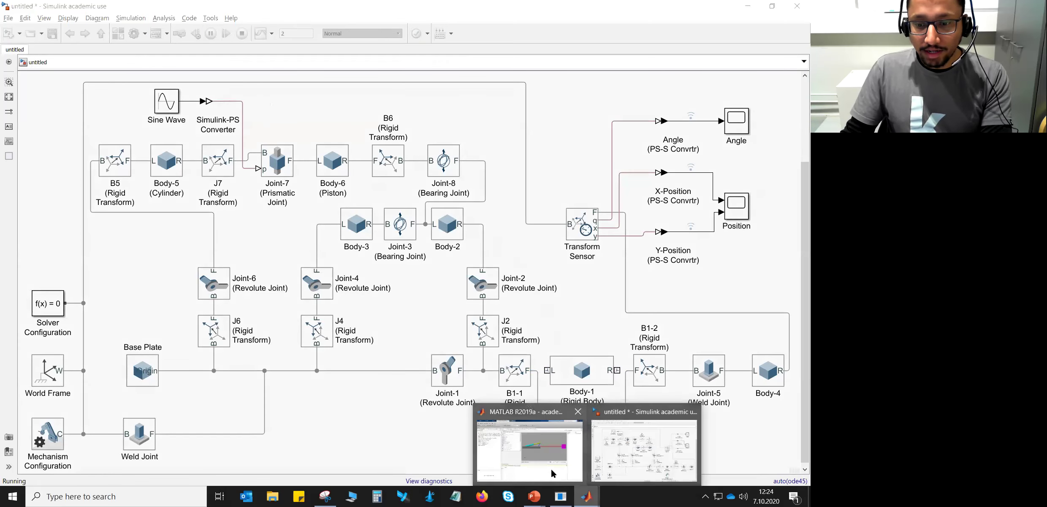
left_click(549, 467)
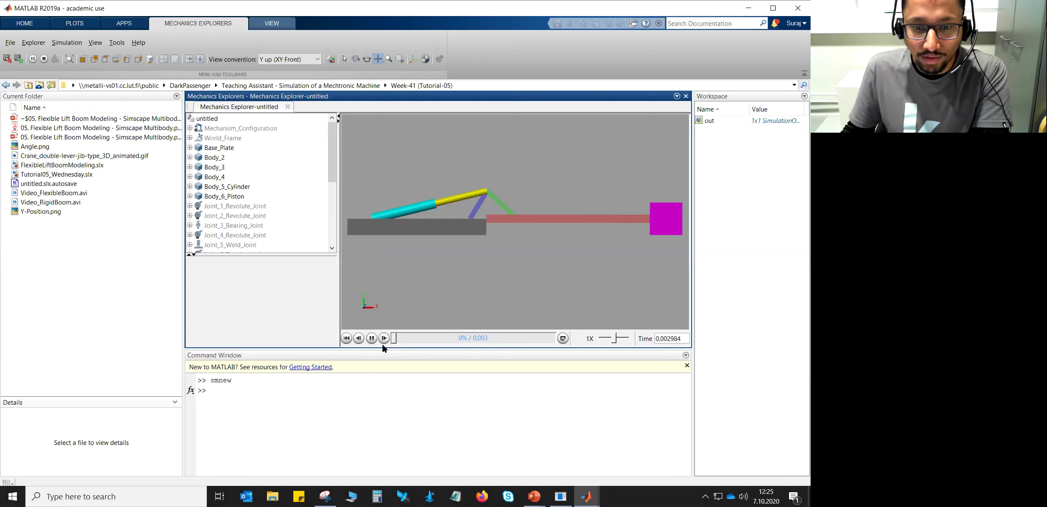
left_click(586, 496)
left_click(597, 468)
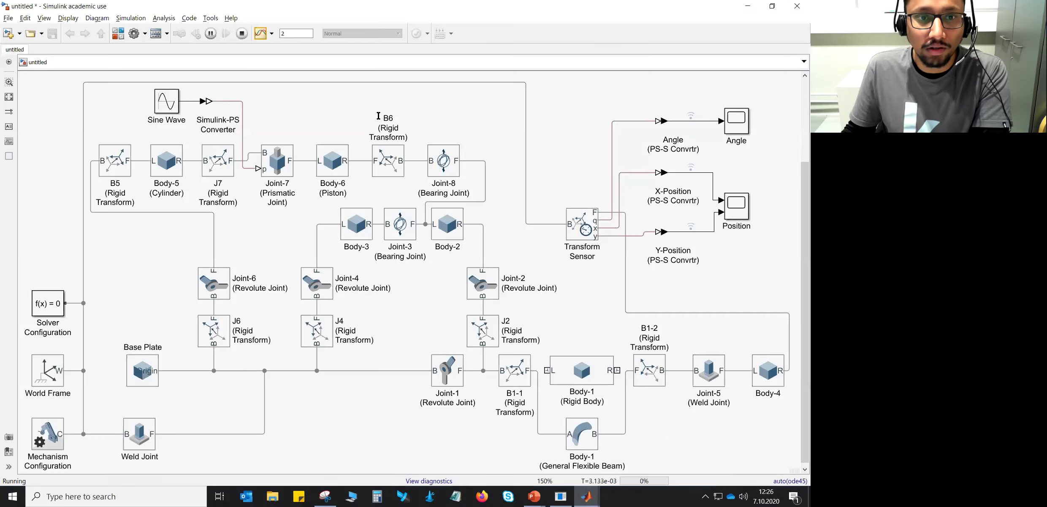
left_click(242, 37)
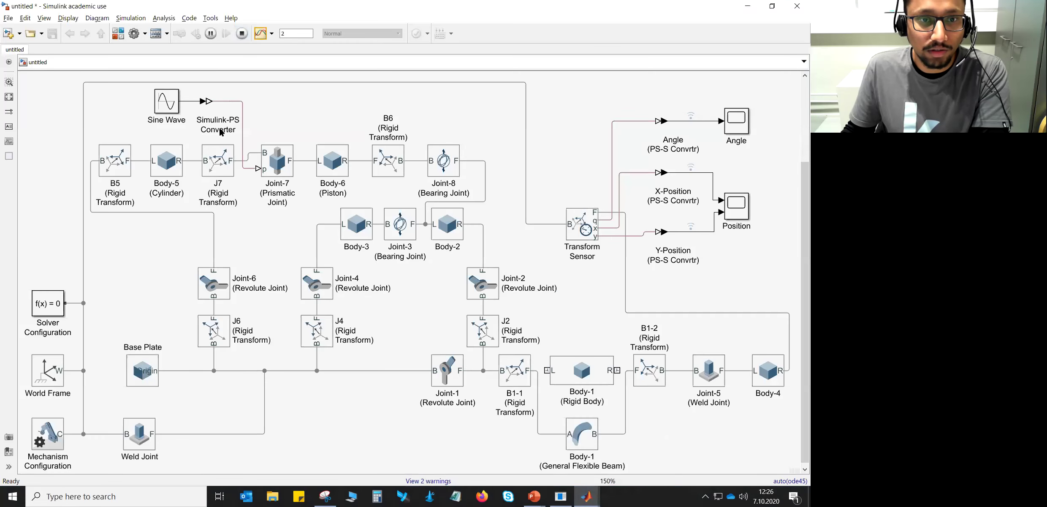
Set the Solver Configuration block's consistency tolerance to 1e-03
left_click(58, 306)
double_click(58, 306)
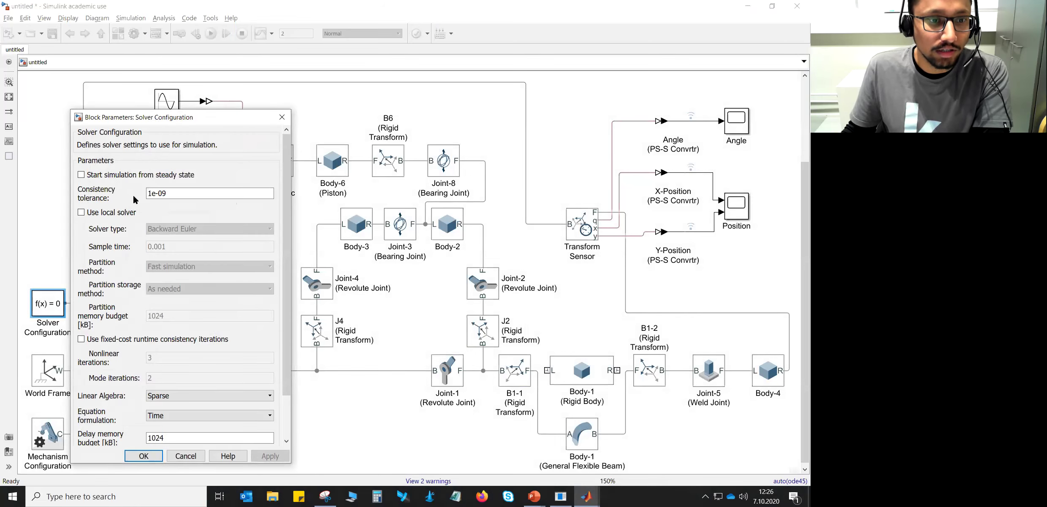
double_click(167, 195)
left_click(167, 194)
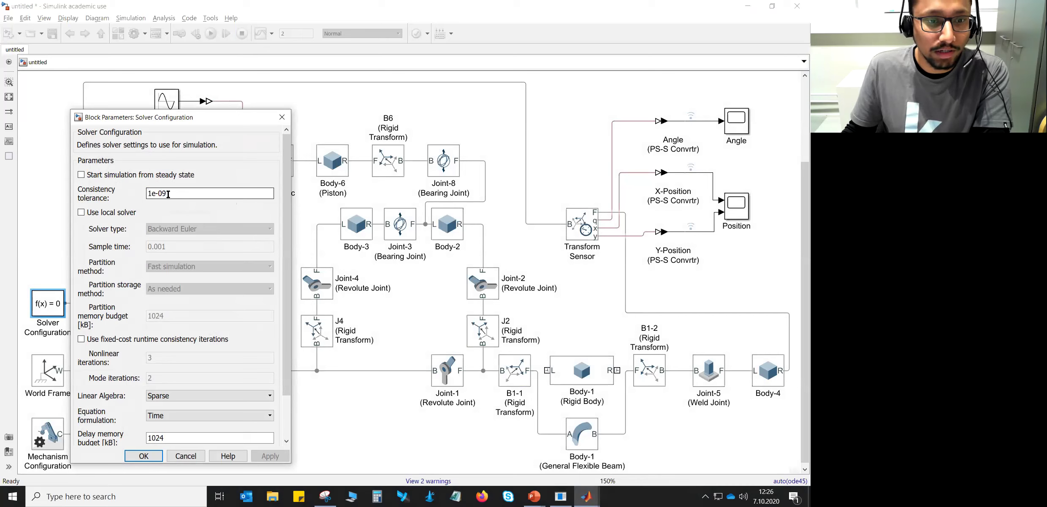
key("BackSpace")
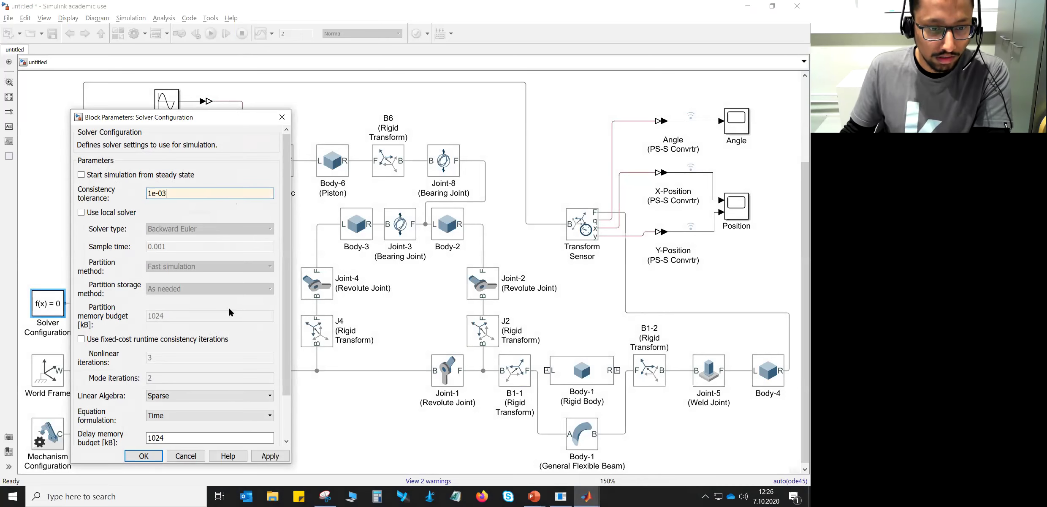
left_click(158, 454)
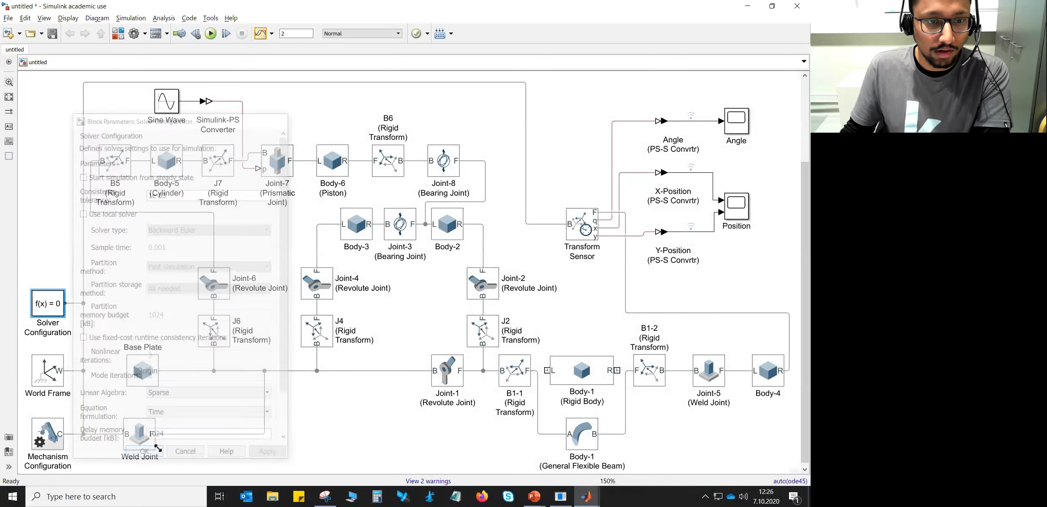
Rerun the simulation, watch the flexible boom's motion in MATLAB's Mechanics Explorer, and return to the Simulink model
left_click(210, 33)
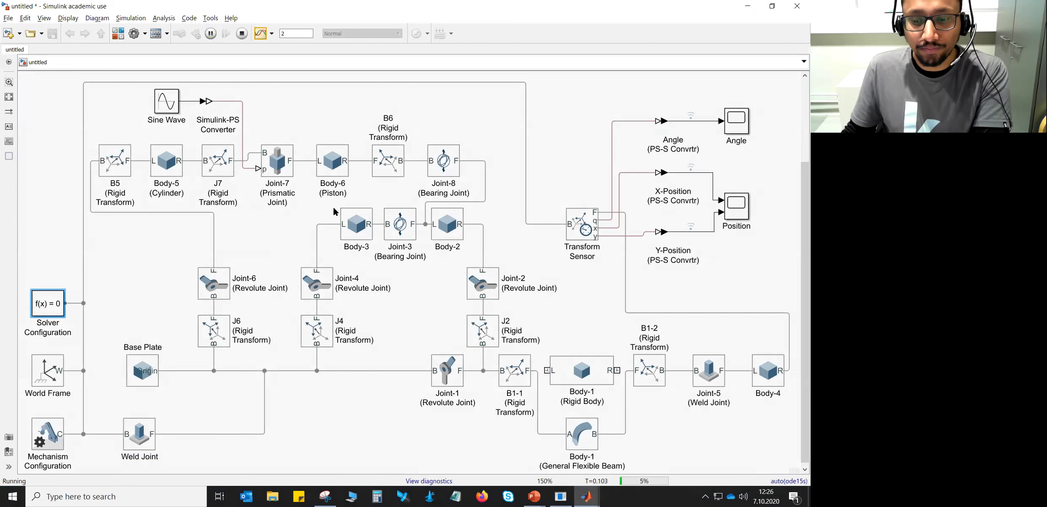
left_click(587, 496)
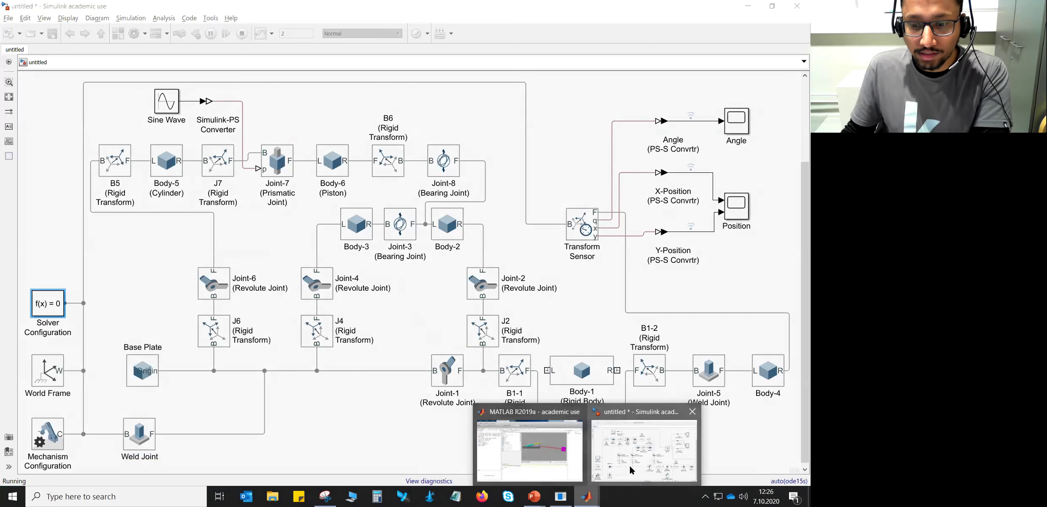
left_click(551, 455)
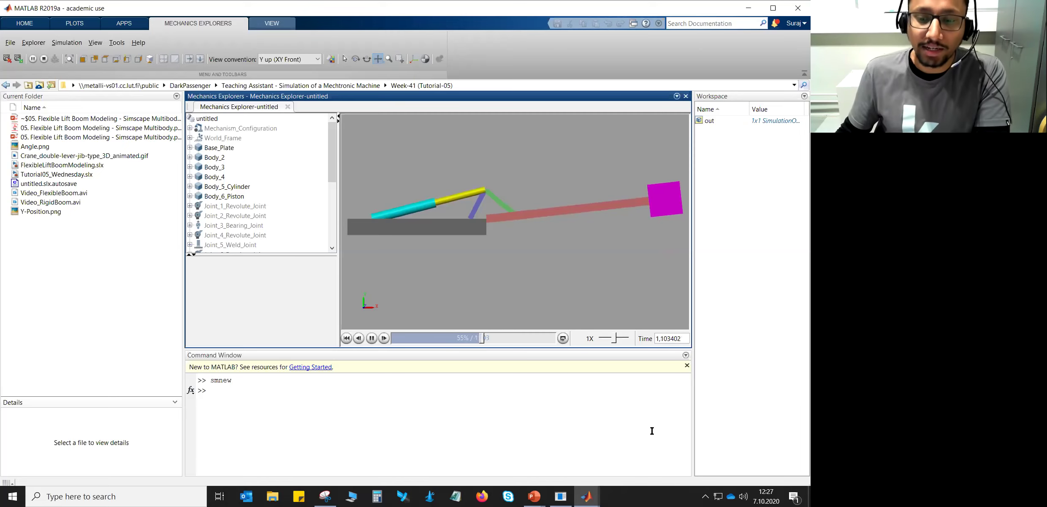
mouse_move(587, 496)
left_click(632, 449)
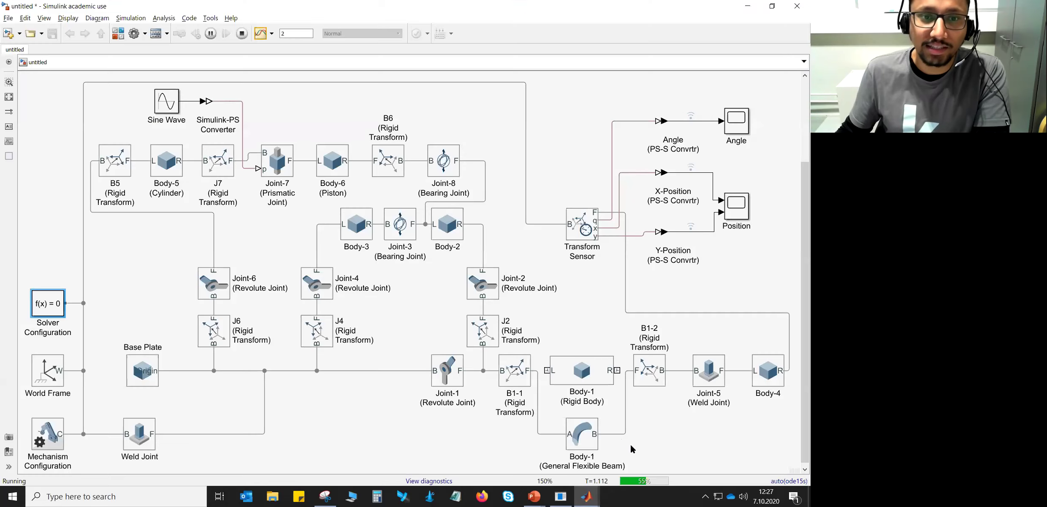
left_click(166, 18)
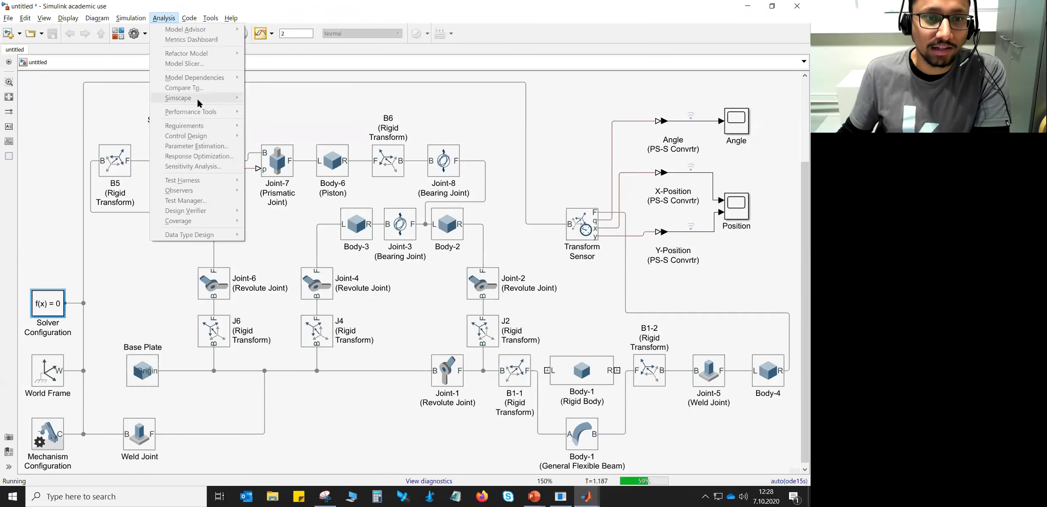
left_click(288, 104)
left_click(287, 101)
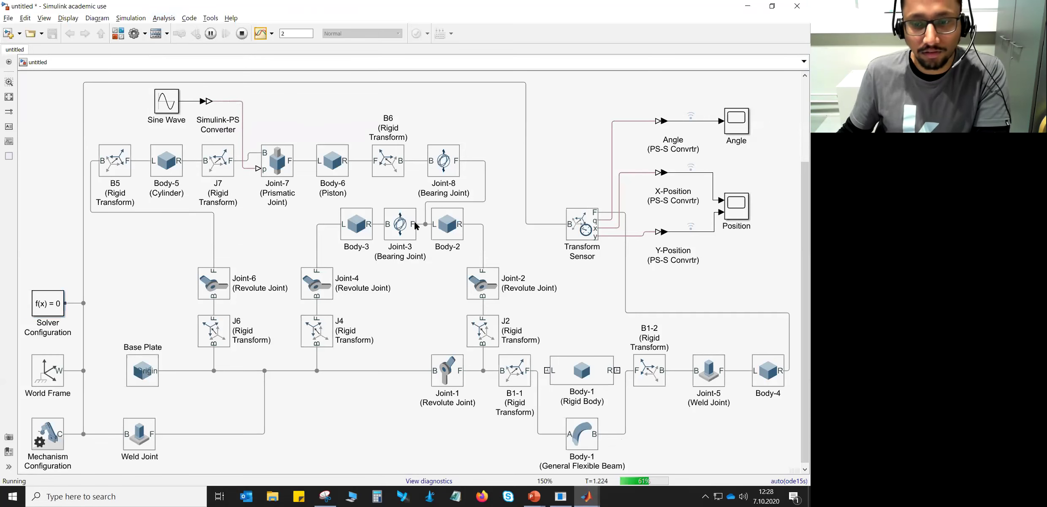
Watch the rest of the crane simulation in MATLAB's Mechanics Explorer
mouse_move(587, 496)
left_click(555, 454)
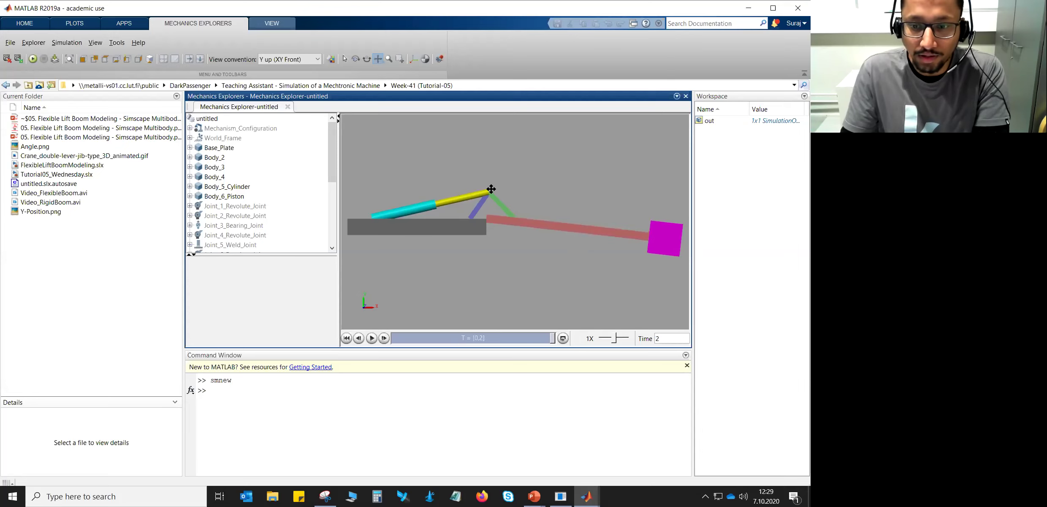
Replay the flexible boom's motion in the front view, pausing and resuming the animation to inspect it
left_click(371, 338)
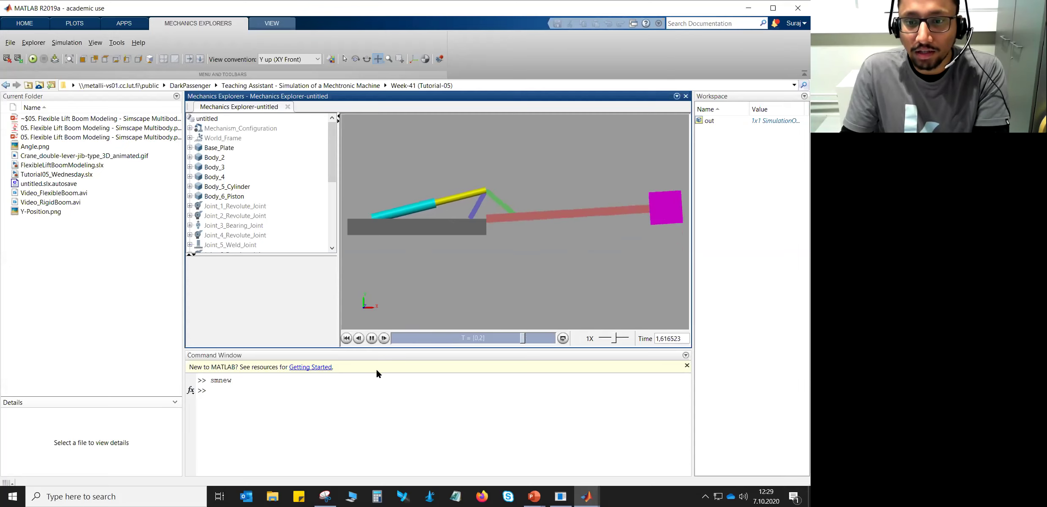
left_click(372, 339)
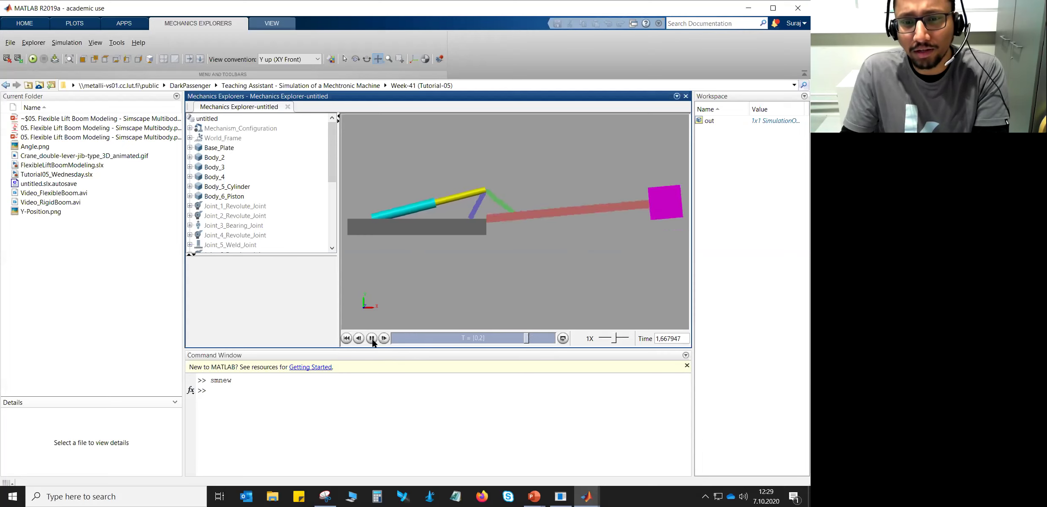
left_click(372, 338)
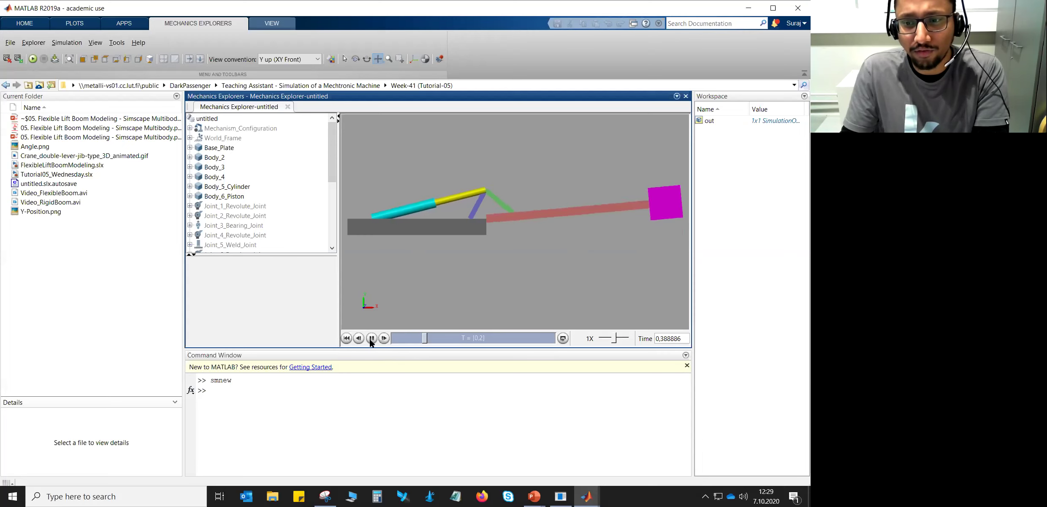
Replay the crane animation in the isometric view, restore the front view, and rewind the animation to time 0
left_click(149, 59)
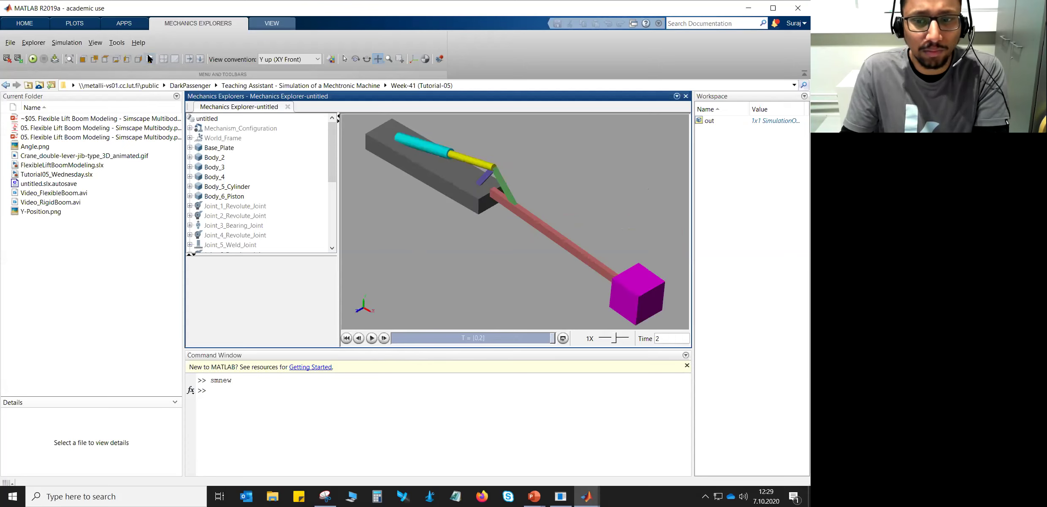
left_click(372, 338)
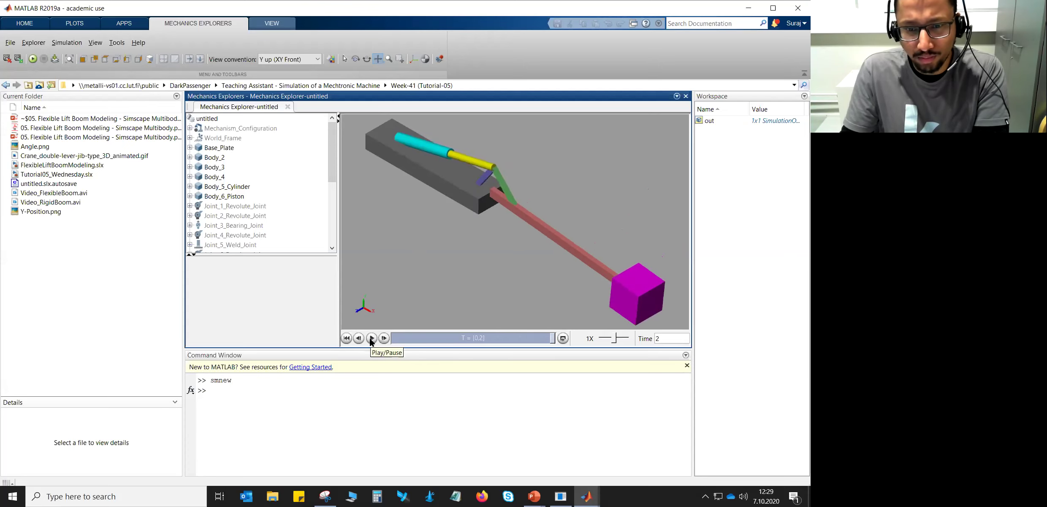
left_click(83, 60)
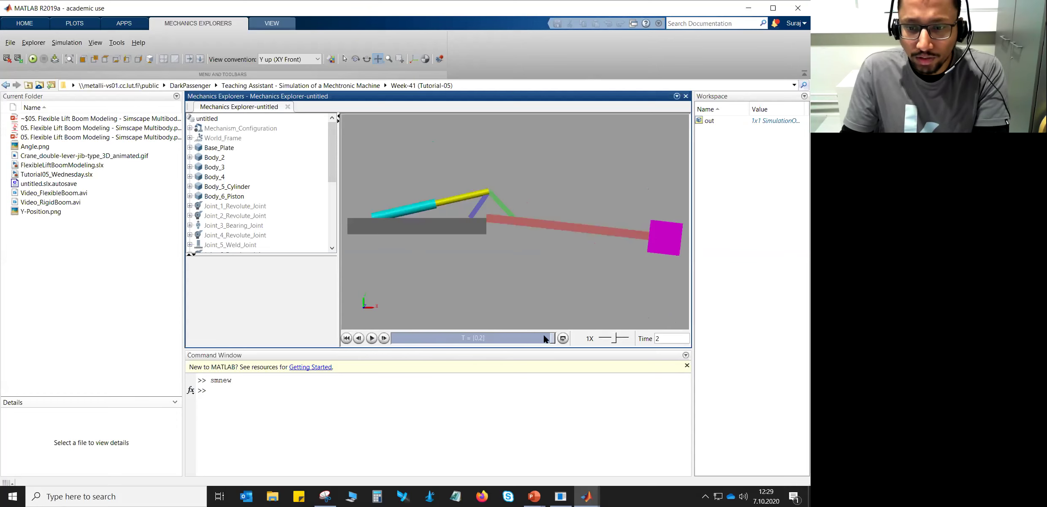
left_click_drag(552, 342, 359, 340)
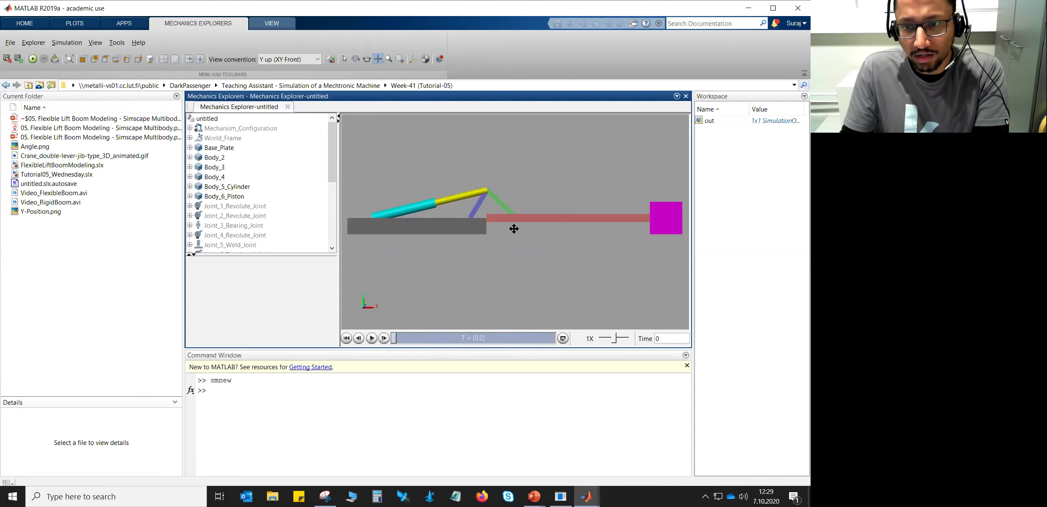
Return to the Simulink model and open the Angle scope to examine the boom's angle curve
left_click(748, 8)
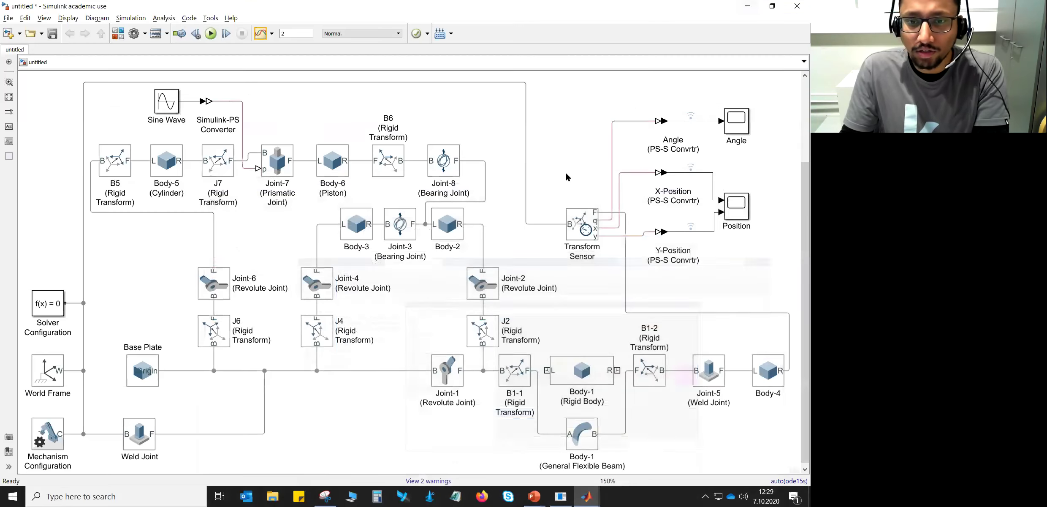
left_click(729, 123)
double_click(735, 120)
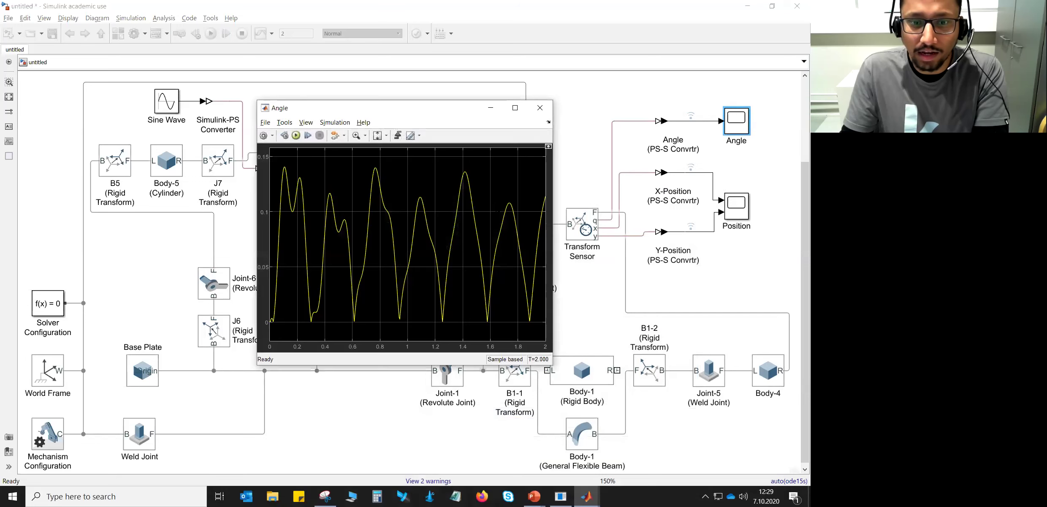